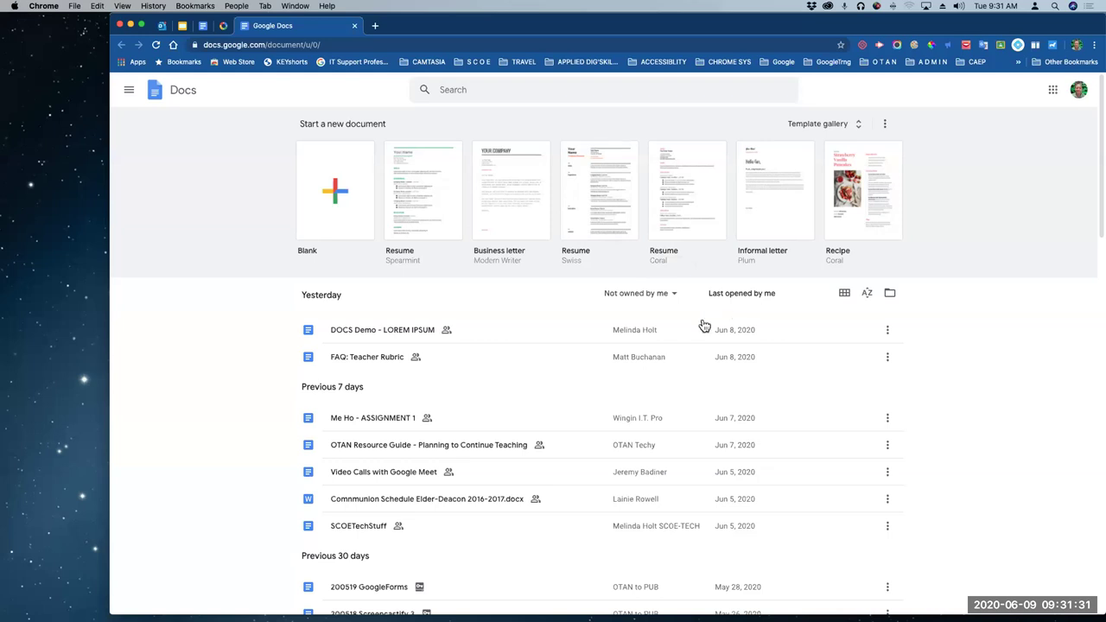
Look through the list of recent documents on the Docs home page and return to its beginning
{"action": "scroll", "coordinate": [506, 321], "scroll_direction": "down", "scroll_amount": 3}
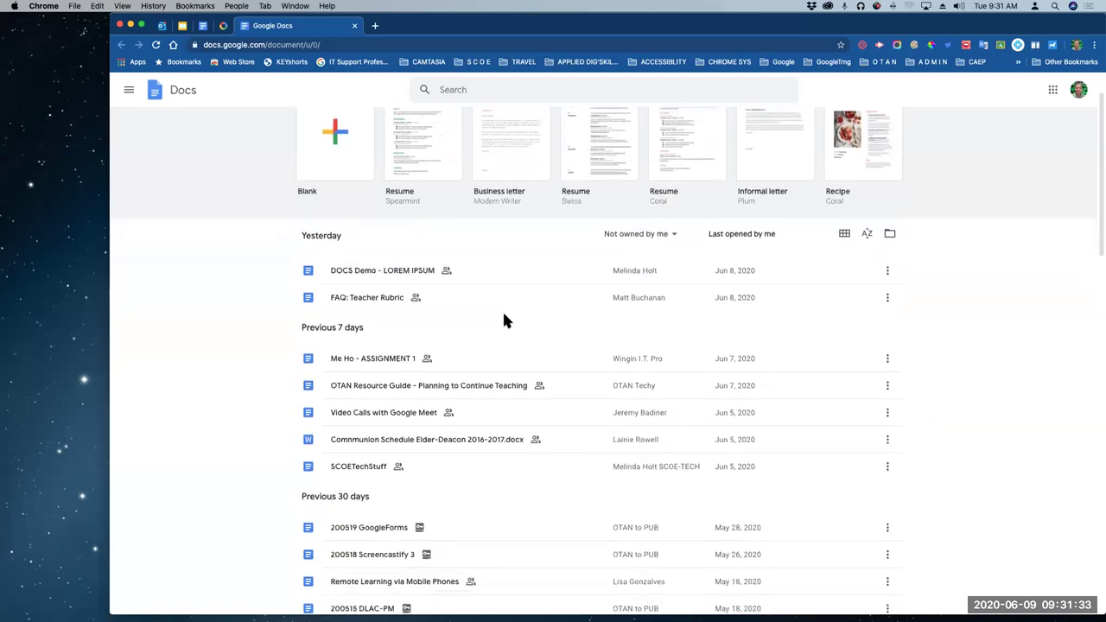
{"action": "scroll", "coordinate": [506, 320], "scroll_direction": "down", "scroll_amount": 3}
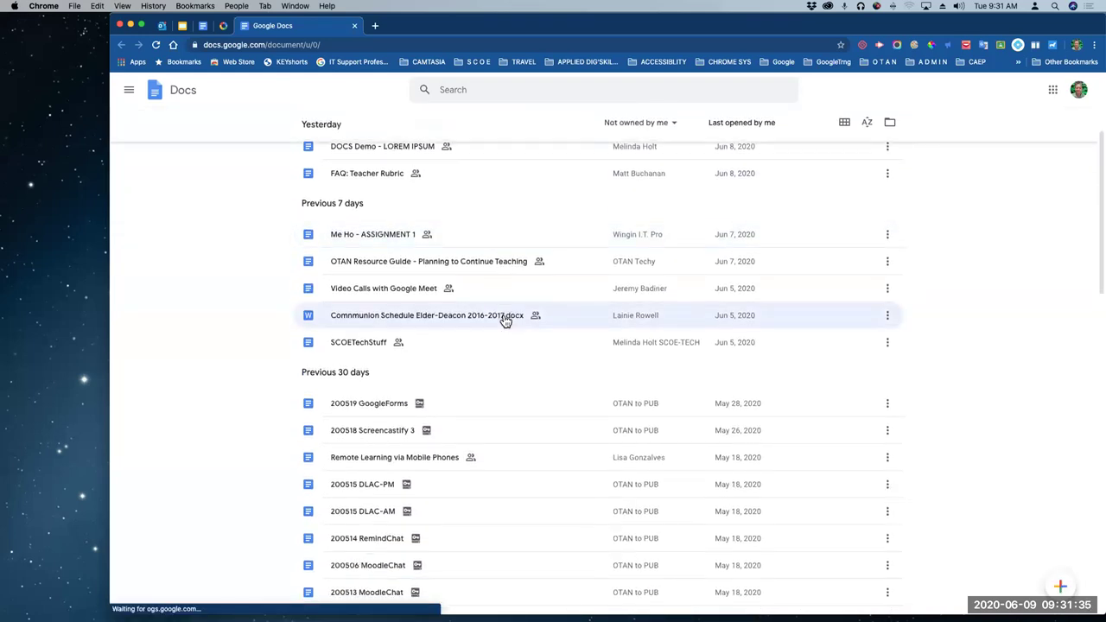
{"action": "scroll", "coordinate": [506, 320], "scroll_direction": "down", "scroll_amount": 4}
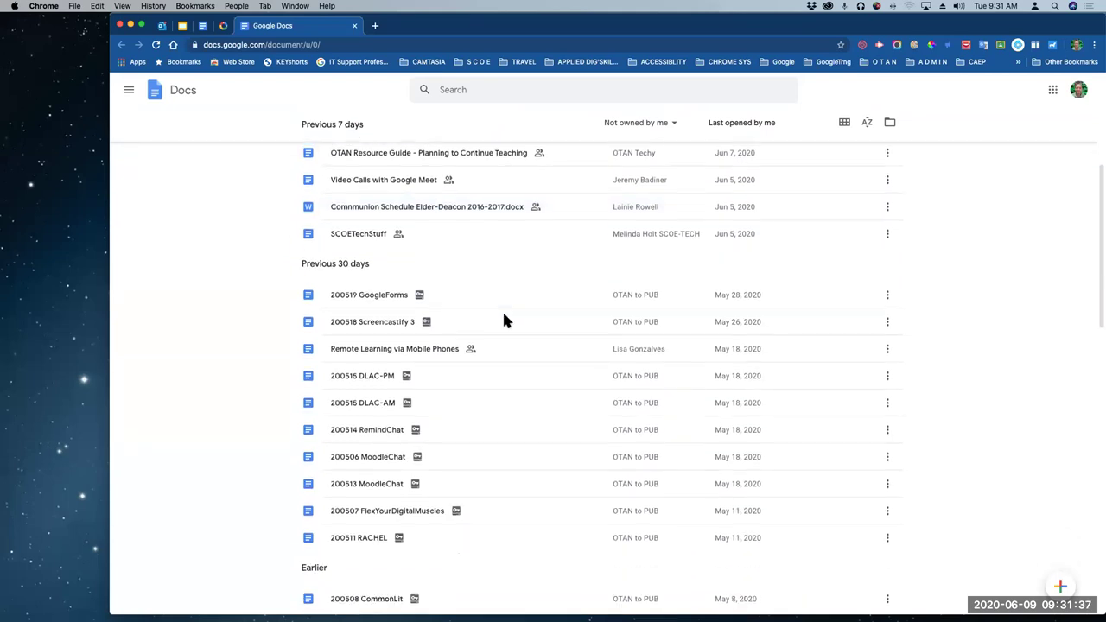
{"action": "scroll", "coordinate": [506, 321], "scroll_direction": "down", "scroll_amount": 2}
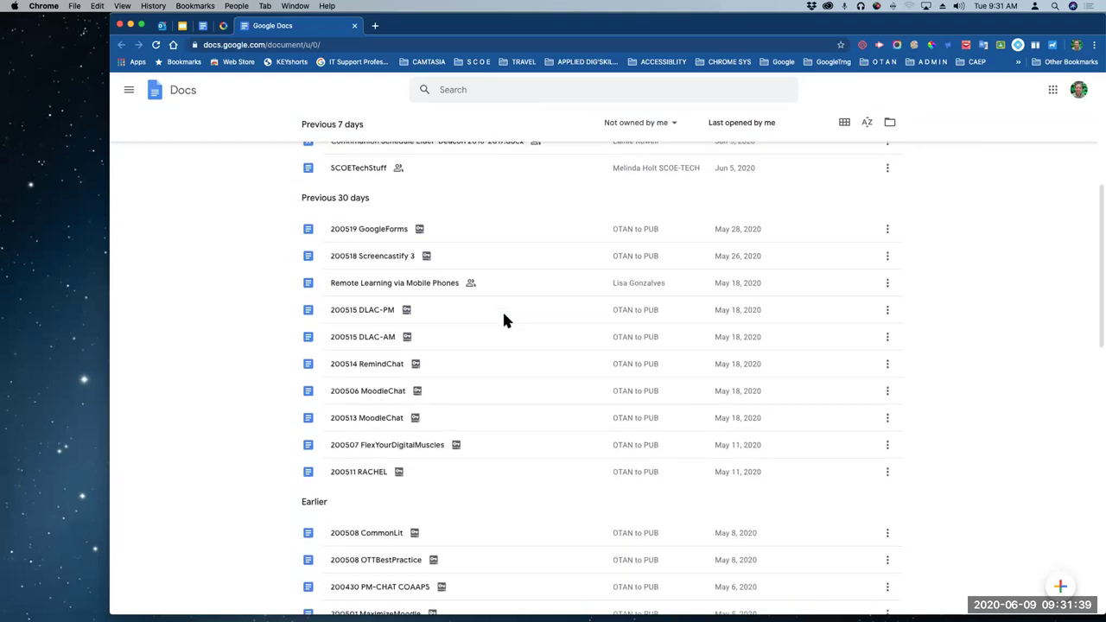
{"action": "scroll", "coordinate": [506, 320], "scroll_direction": "down", "scroll_amount": 1}
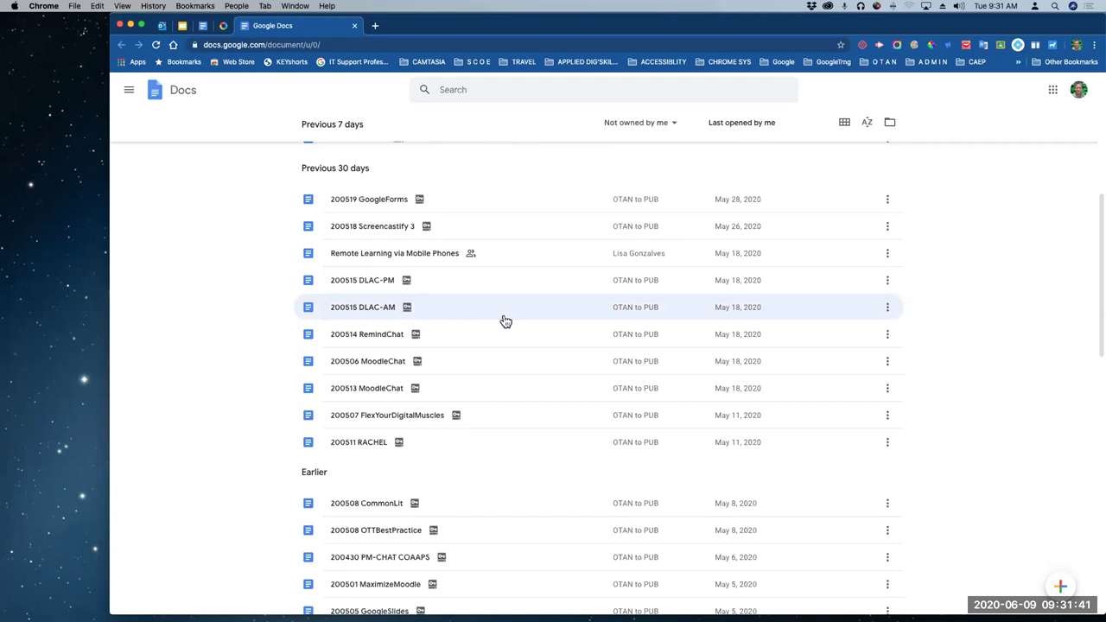
{"action": "scroll", "coordinate": [506, 320], "scroll_direction": "up", "scroll_amount": 10}
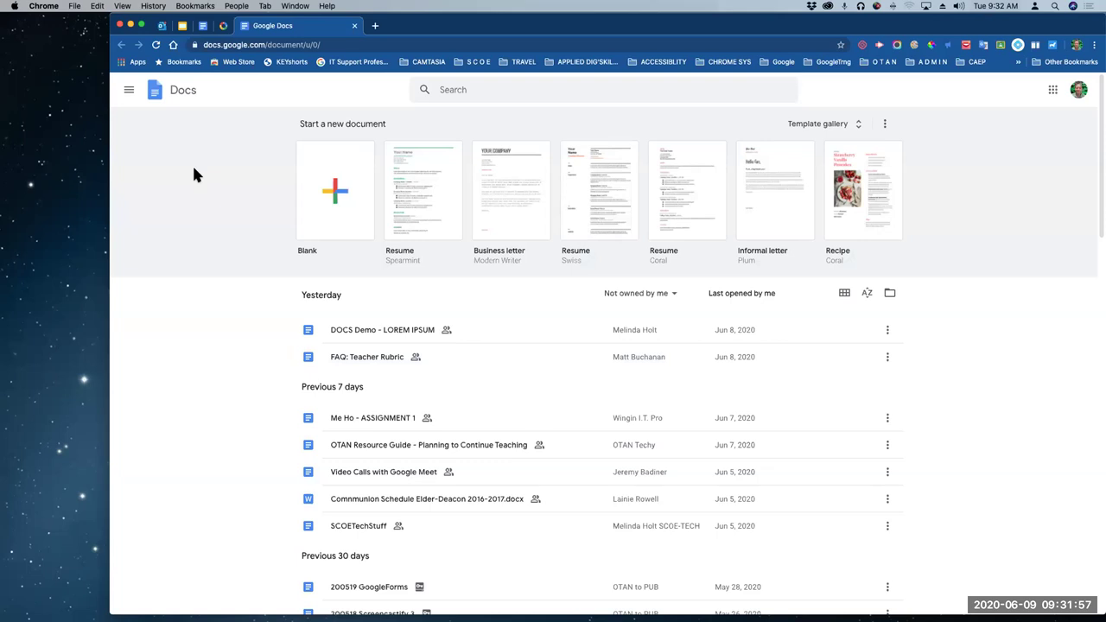
Show the Docs home page's main menu to view the other Google apps, settings and Drive
{"action": "left_click", "coordinate": [130, 91]}
{"action": "left_click", "coordinate": [262, 85]}
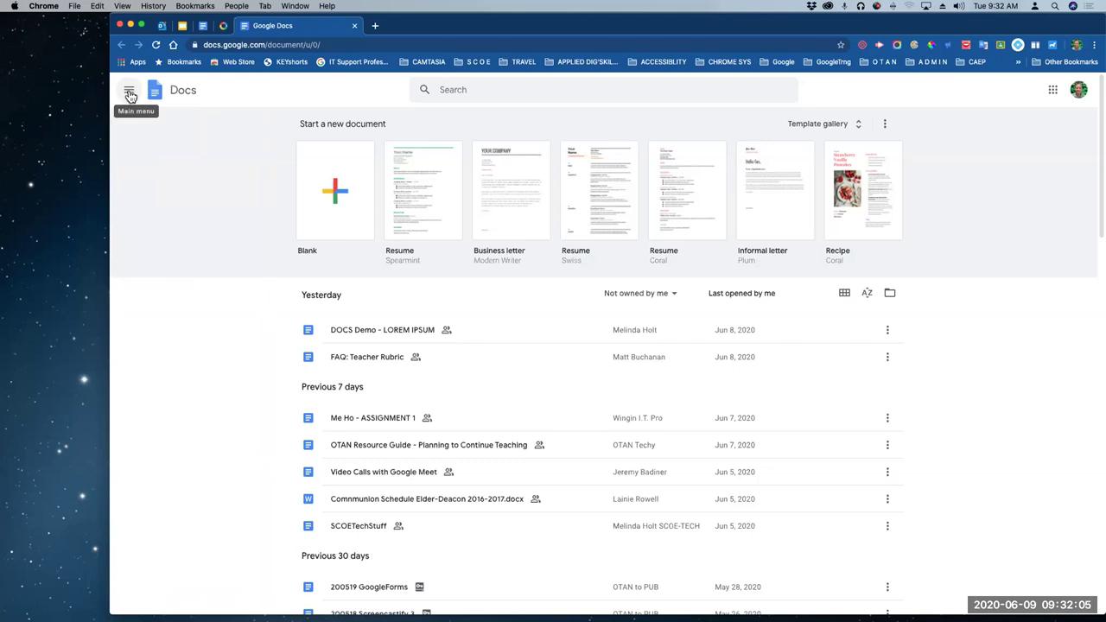
{"action": "left_click", "coordinate": [129, 93]}
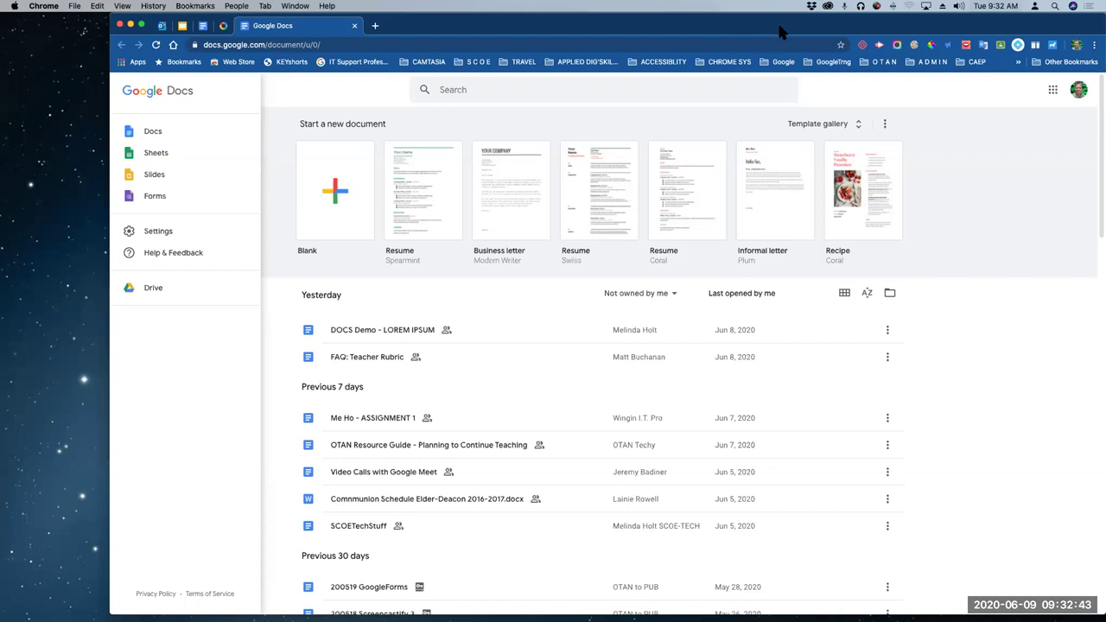
{"action": "left_click_drag", "start_coordinate": [781, 34], "coordinate": [788, 54]}
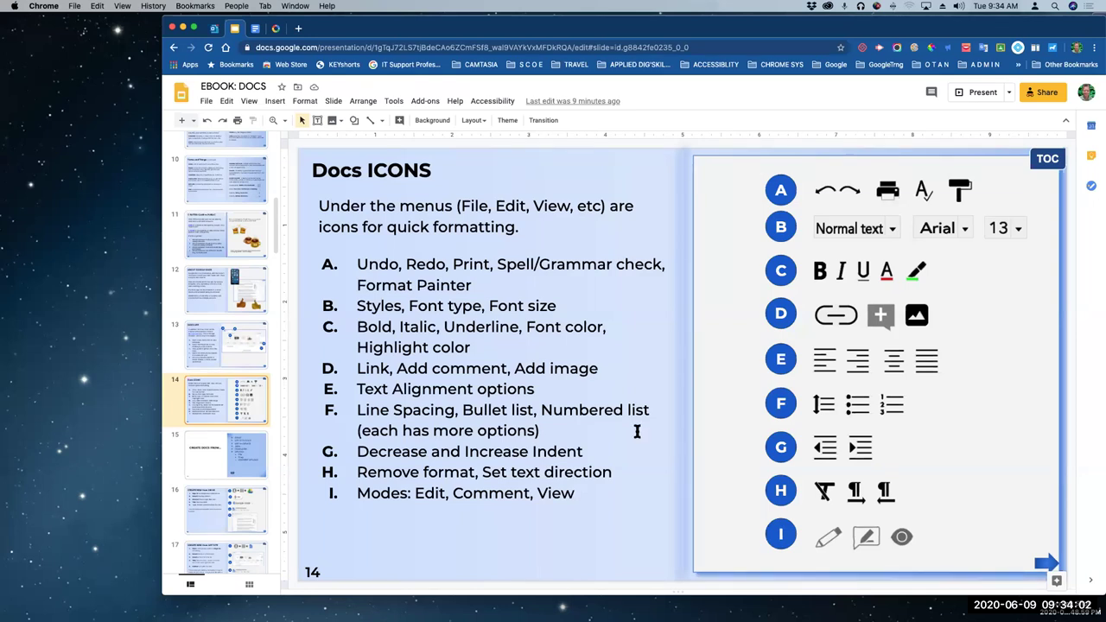
View slide 15, CREATE DOCS FROM..., and slide 16, CREATE NEW from DRIVE, in the EBOOK: DOCS presentation
{"action": "left_click", "coordinate": [219, 464]}
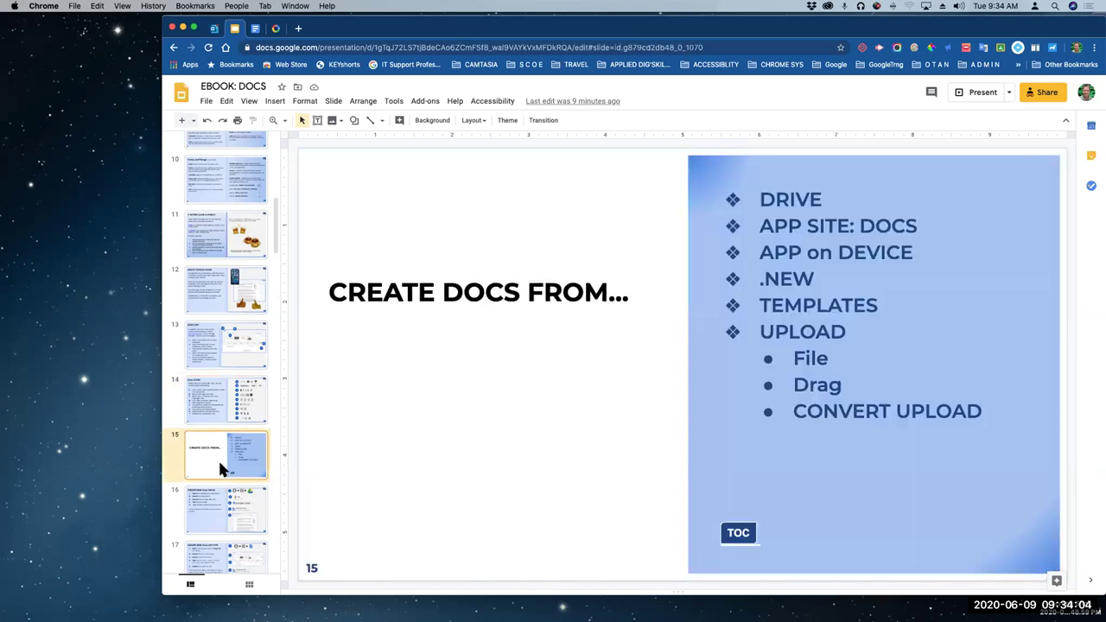
{"action": "left_click", "coordinate": [205, 503]}
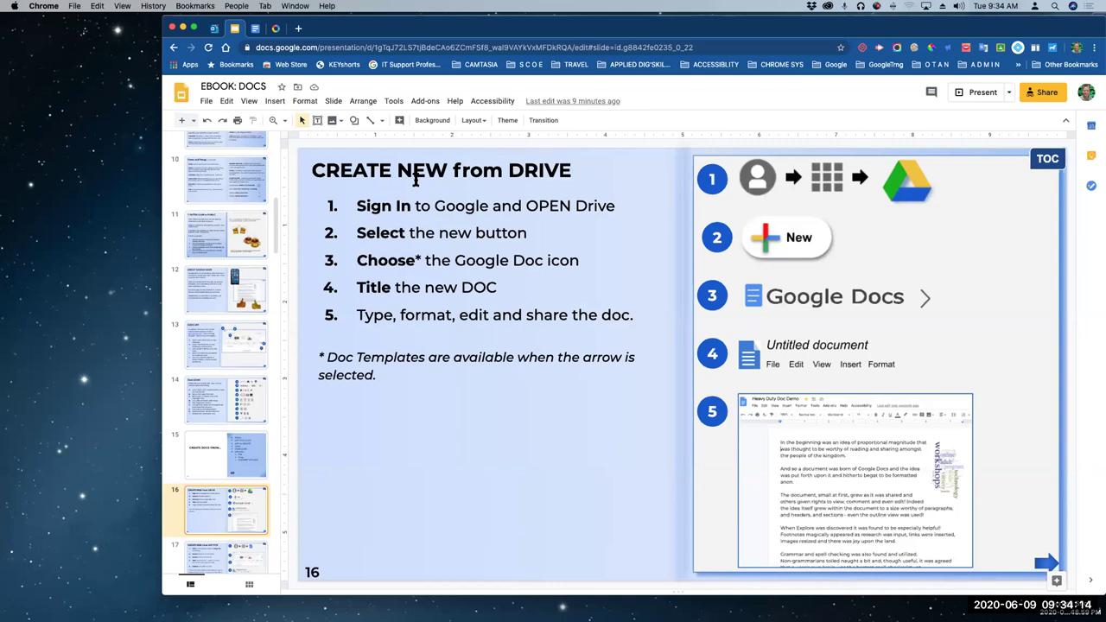
{"action": "left_click_drag", "start_coordinate": [788, 32], "coordinate": [775, 69]}
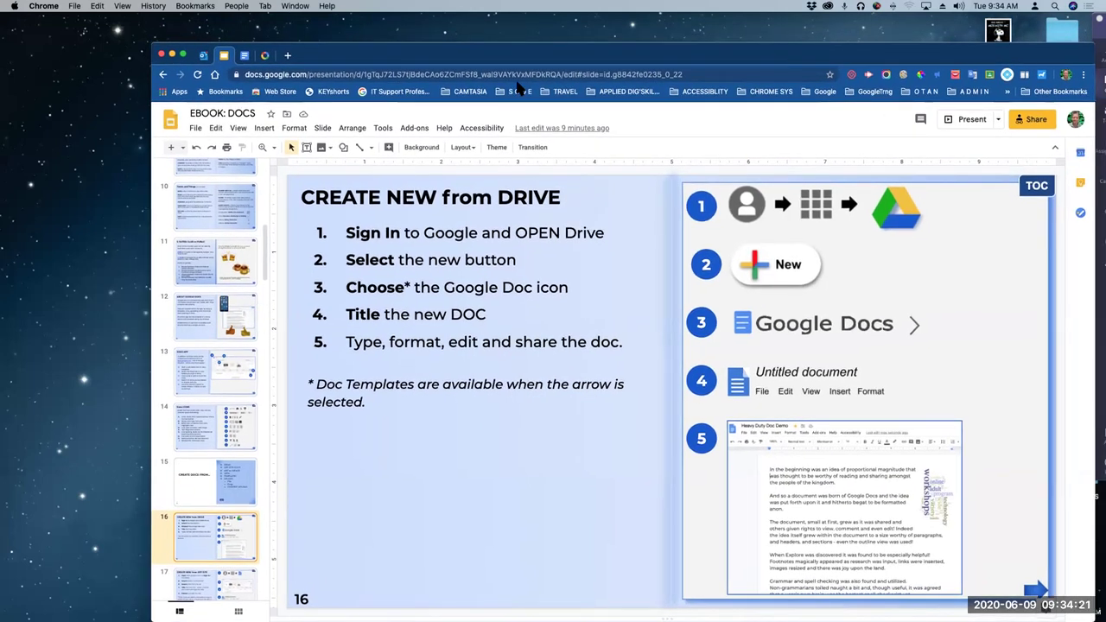
Open a new browser tab and magnify the Google start page so its account and apps controls are large
{"action": "left_click", "coordinate": [286, 56]}
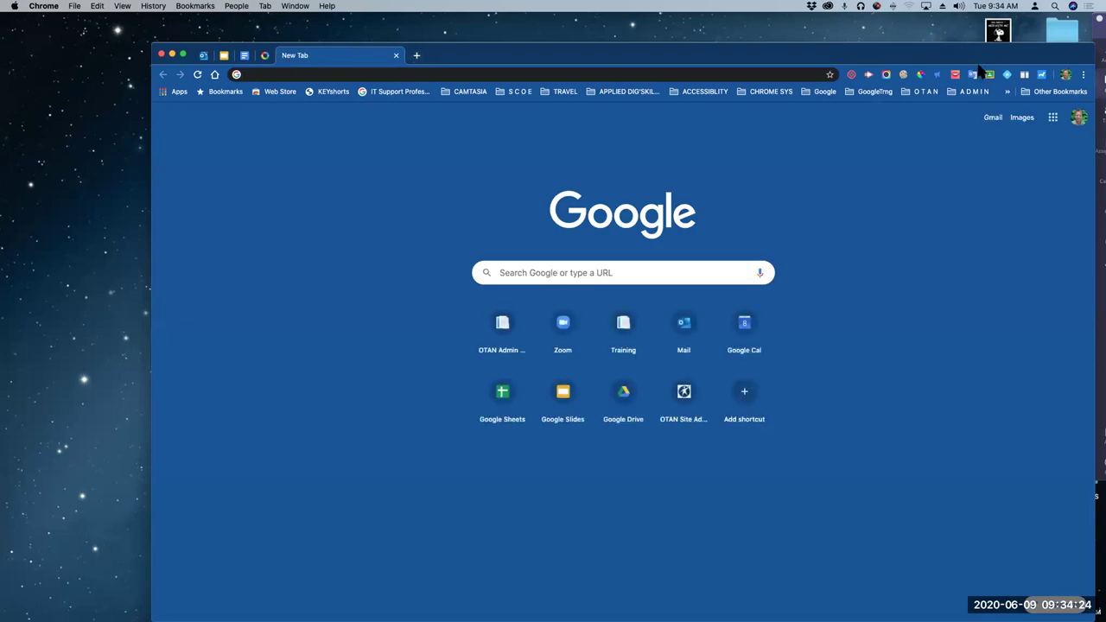
{"action": "left_click_drag", "start_coordinate": [979, 64], "coordinate": [959, 54]}
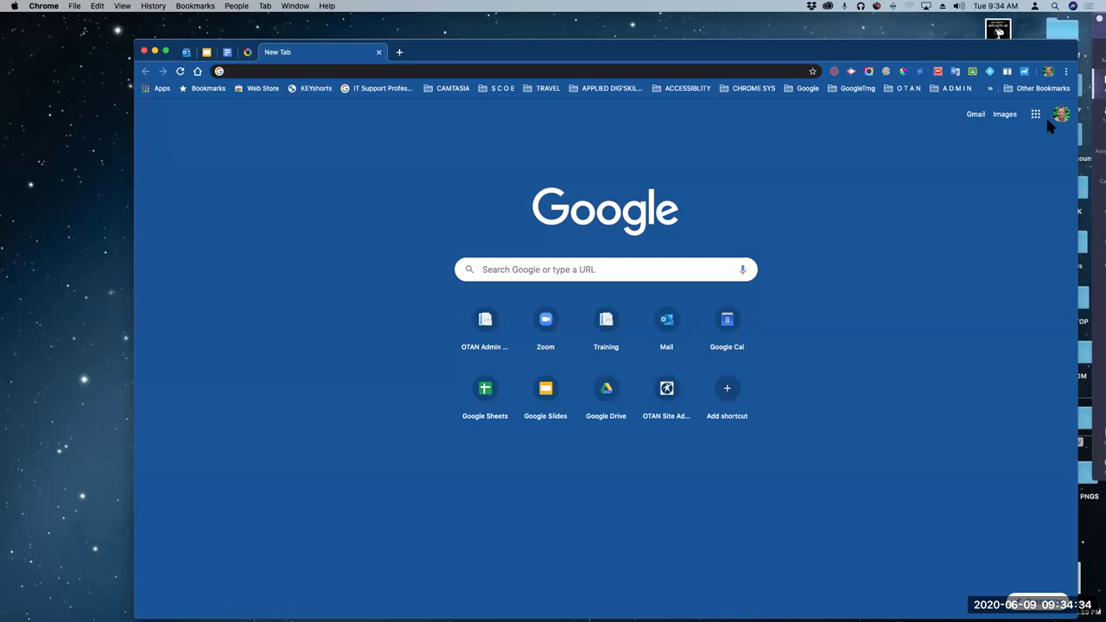
{"action": "key", "text": "super+equal"}
{"action": "key", "text": "super+equal"}
{"action": "key", "text": "super+equal"}
{"action": "key", "text": "super+equal"}
{"action": "key", "text": "super+equal"}
{"action": "key", "text": "super+equal"}
{"action": "key", "text": "super+equal"}
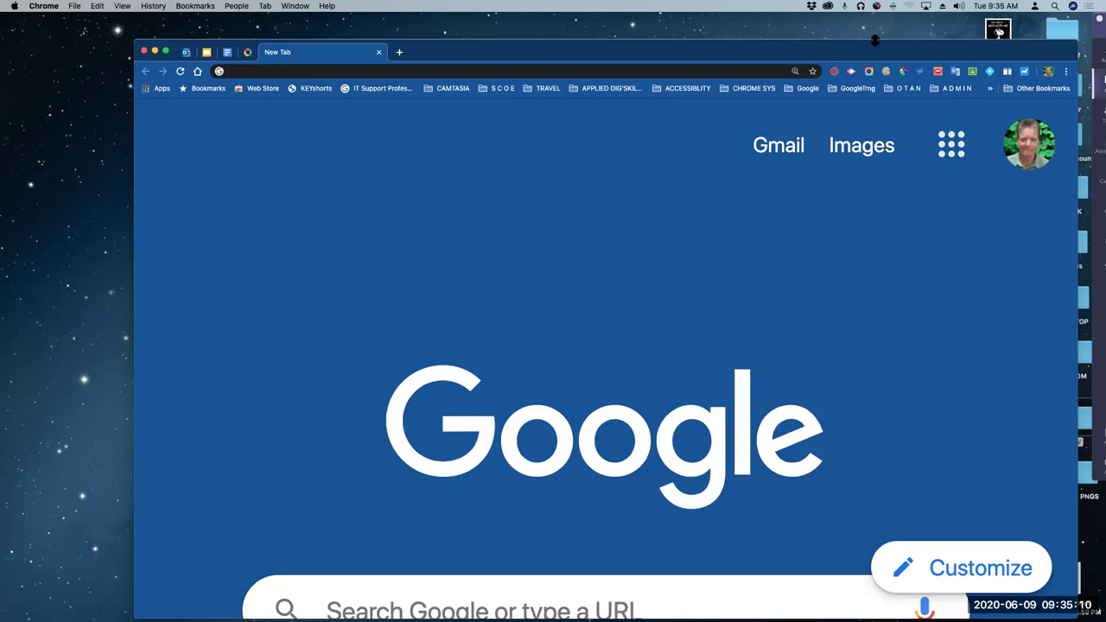
Reposition the browser window just below the system menu bar and enlarge it to show more of the page
{"action": "left_click_drag", "start_coordinate": [875, 41], "coordinate": [840, 15]}
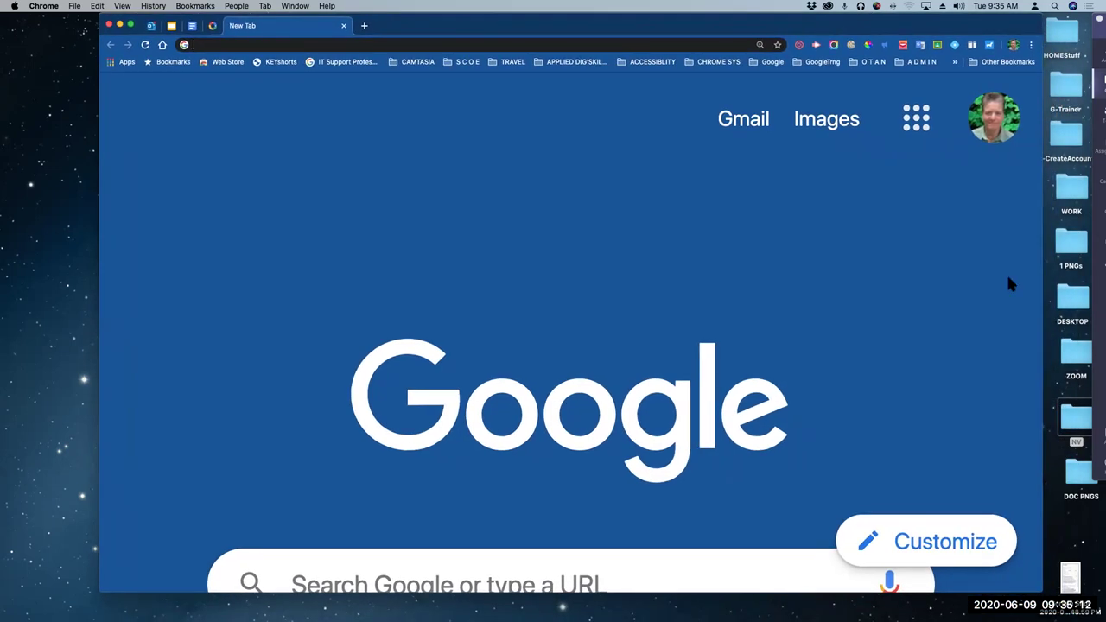
{"action": "left_click_drag", "start_coordinate": [1029, 588], "coordinate": [1099, 611]}
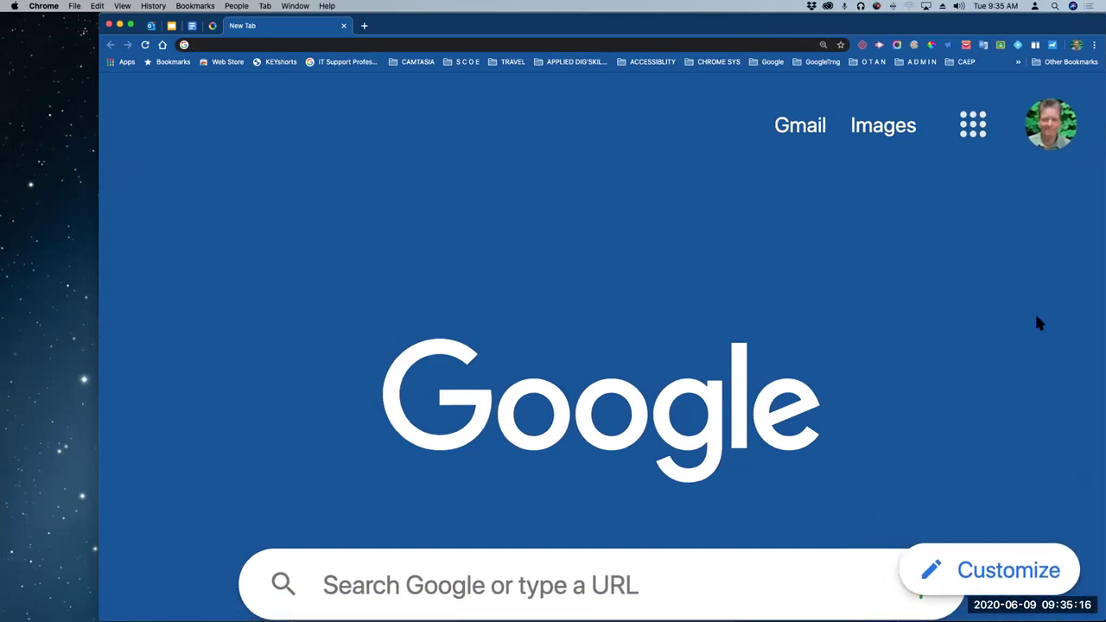
{"action": "left_click_drag", "start_coordinate": [956, 34], "coordinate": [934, 33]}
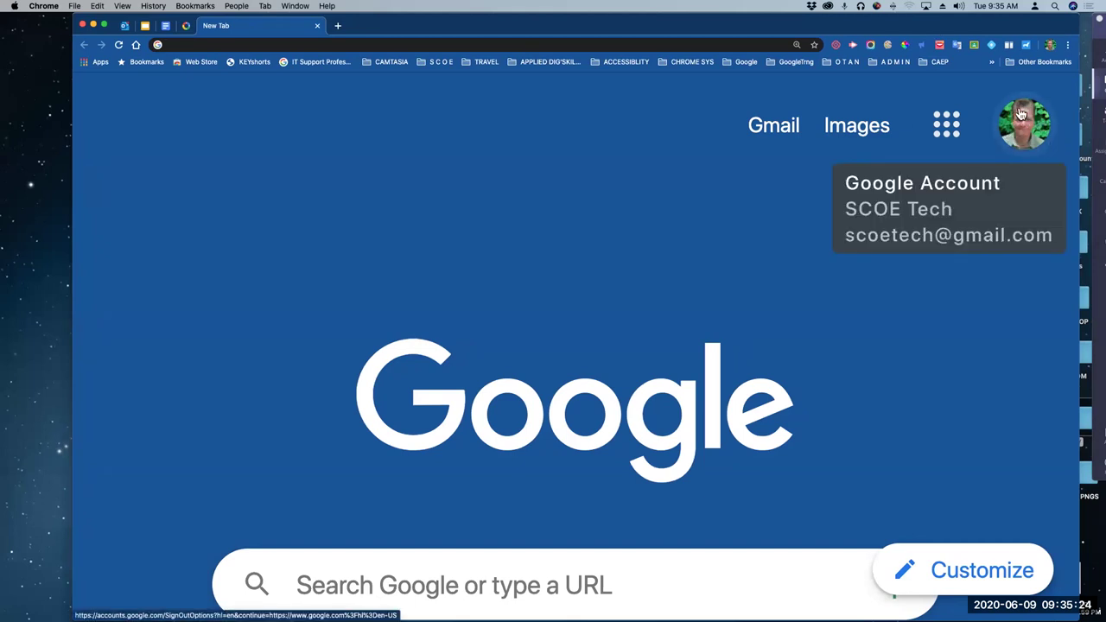
Examine the Google account options through to signing out of all accounts, and view the Google apps launcher containing Drive
{"action": "left_click", "coordinate": [990, 261]}
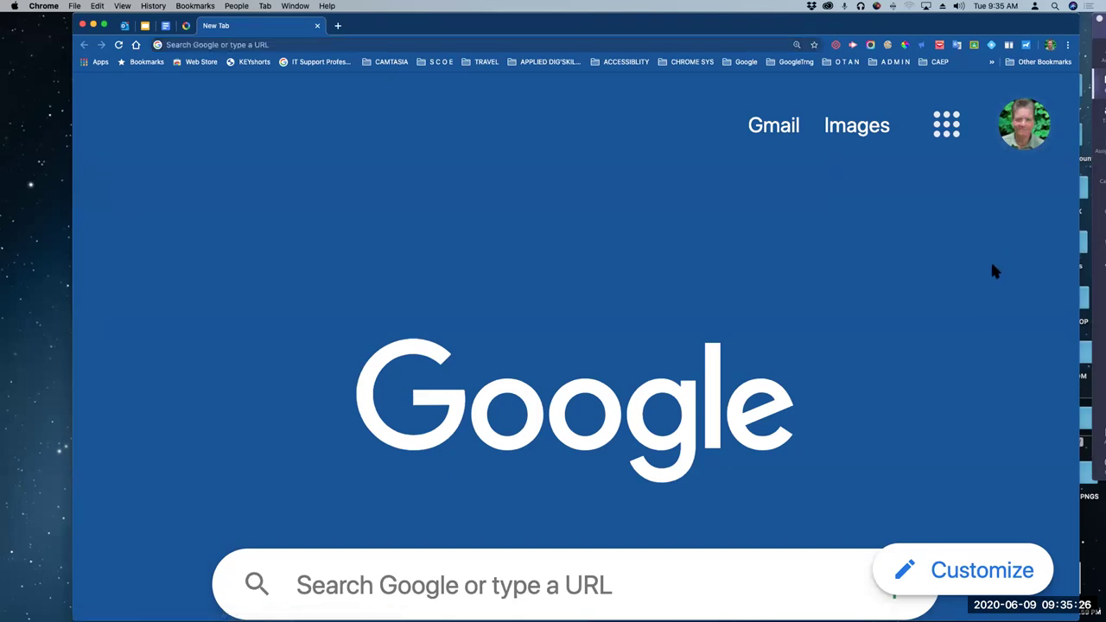
{"action": "left_click", "coordinate": [1028, 130]}
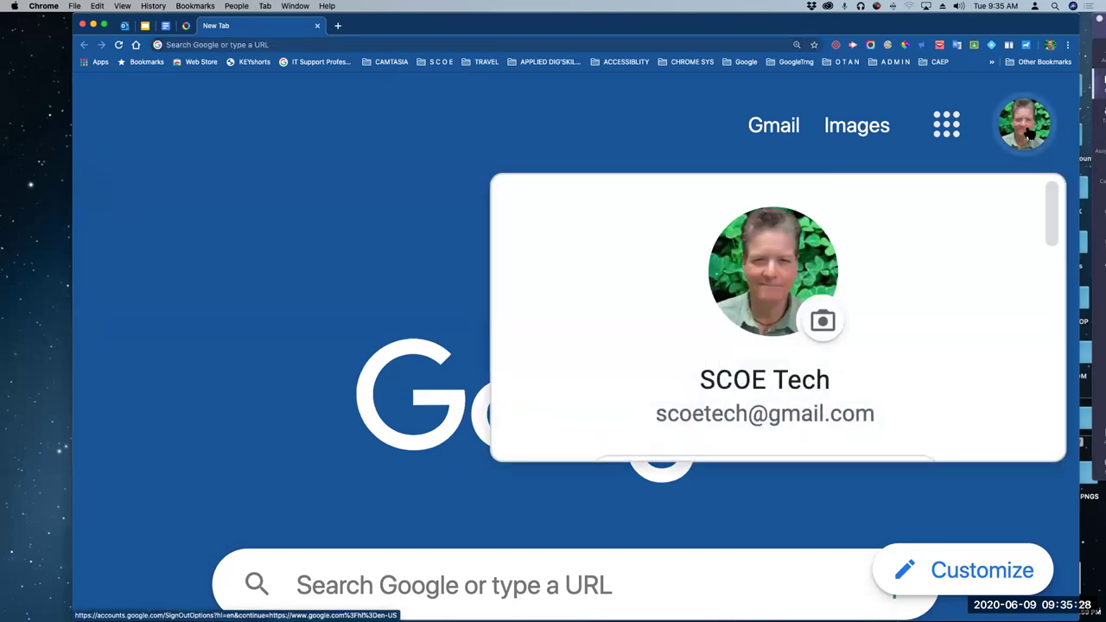
{"action": "scroll", "coordinate": [969, 285], "scroll_direction": "down", "scroll_amount": 3}
{"action": "scroll", "coordinate": [972, 291], "scroll_direction": "down", "scroll_amount": 5}
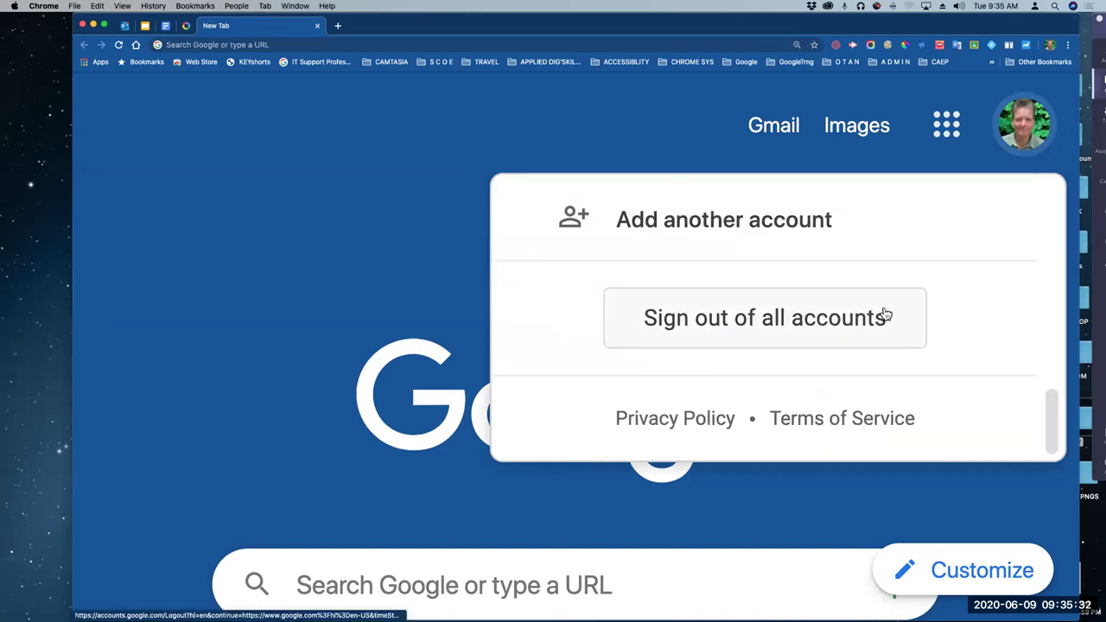
{"action": "left_click", "coordinate": [728, 158]}
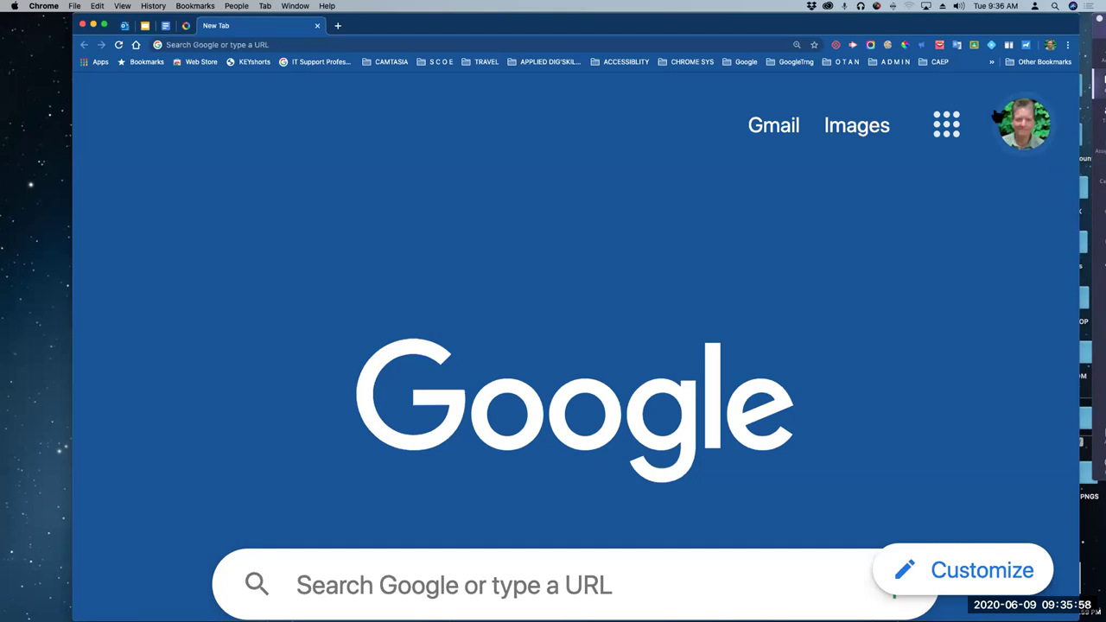
{"action": "left_click", "coordinate": [943, 135]}
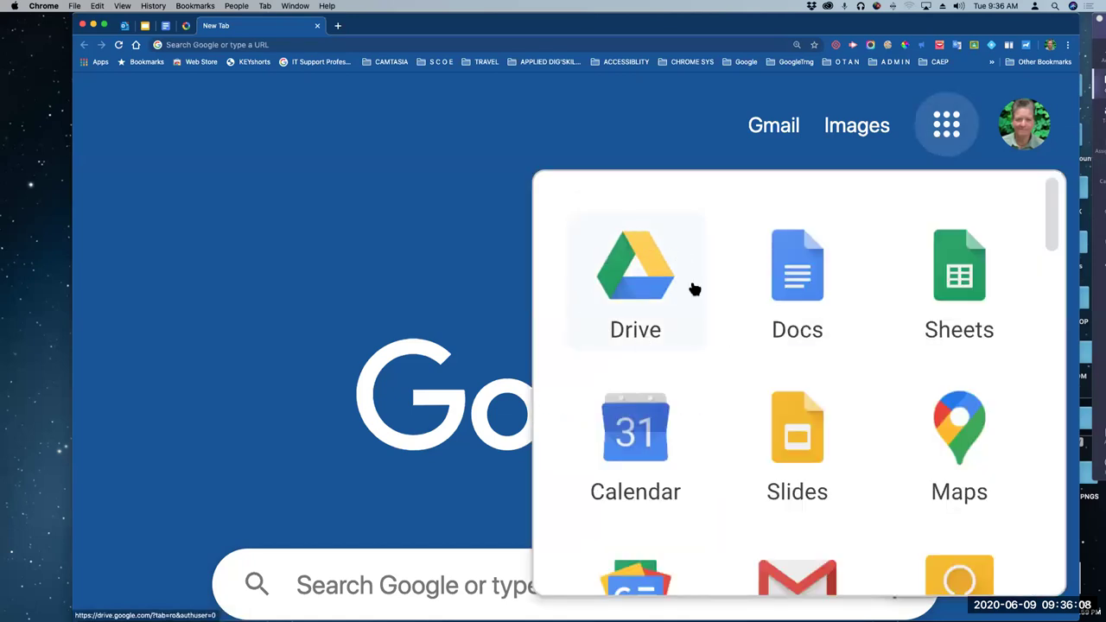
{"action": "left_click", "coordinate": [676, 152]}
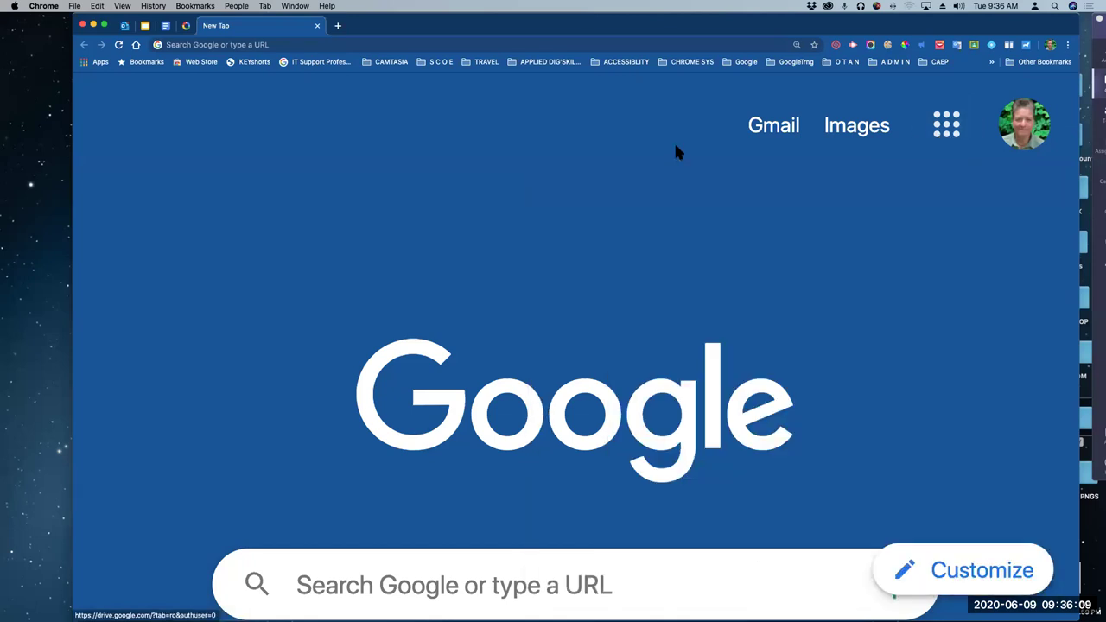
Go to drive.google.com in the current tab and reposition the browser window
{"action": "left_click", "coordinate": [739, 40]}
{"action": "left_click_drag", "start_coordinate": [743, 25], "coordinate": [763, 47]}
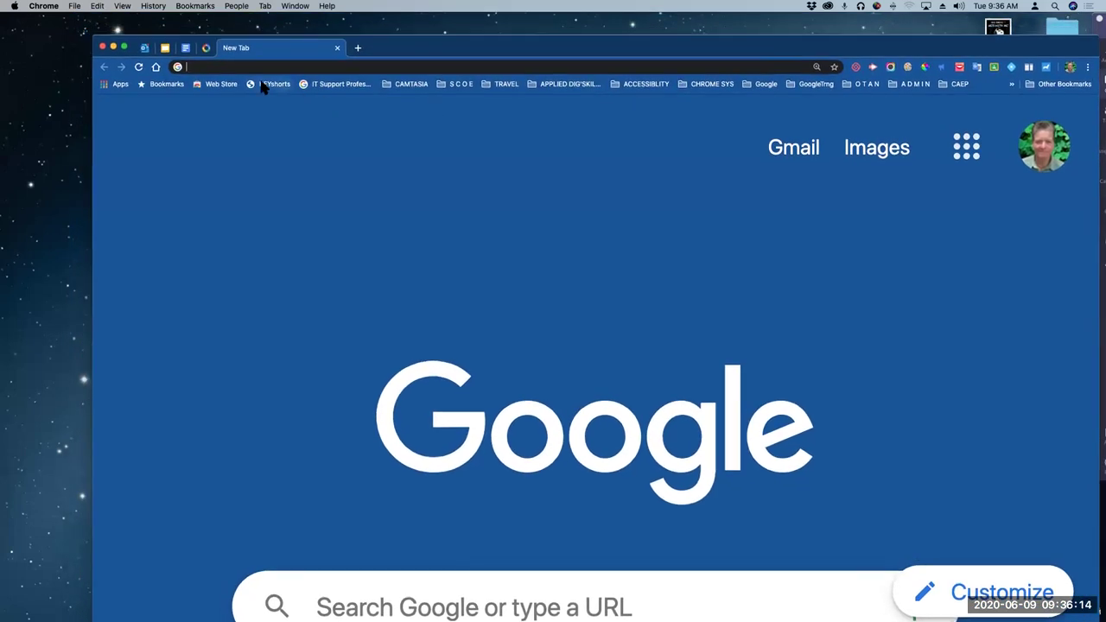
{"action": "type", "text": "drive.google.com"}
{"action": "key", "text": "Return"}
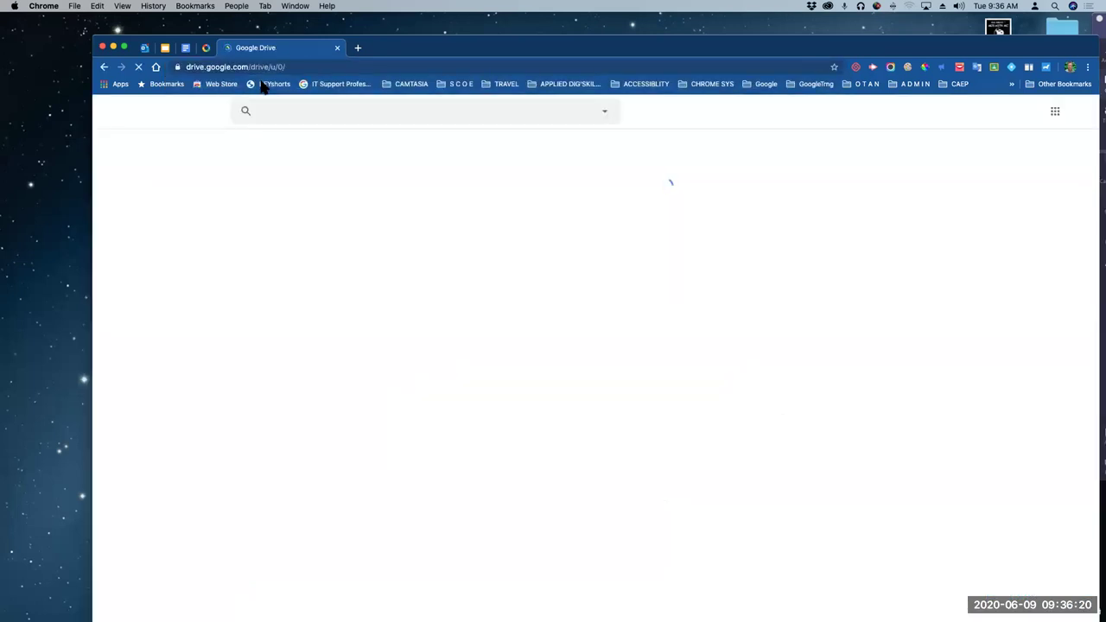
{"action": "left_click_drag", "start_coordinate": [797, 45], "coordinate": [852, 29]}
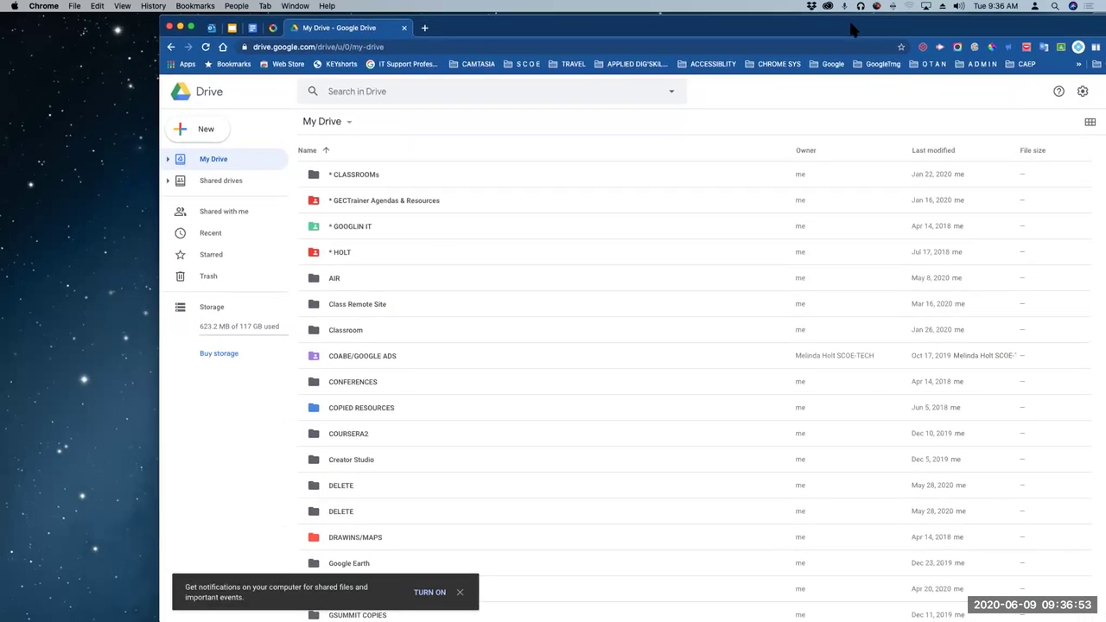
Create a new blank Google Docs document from My Drive and move its browser window lower on the desktop
{"action": "left_click", "coordinate": [205, 136]}
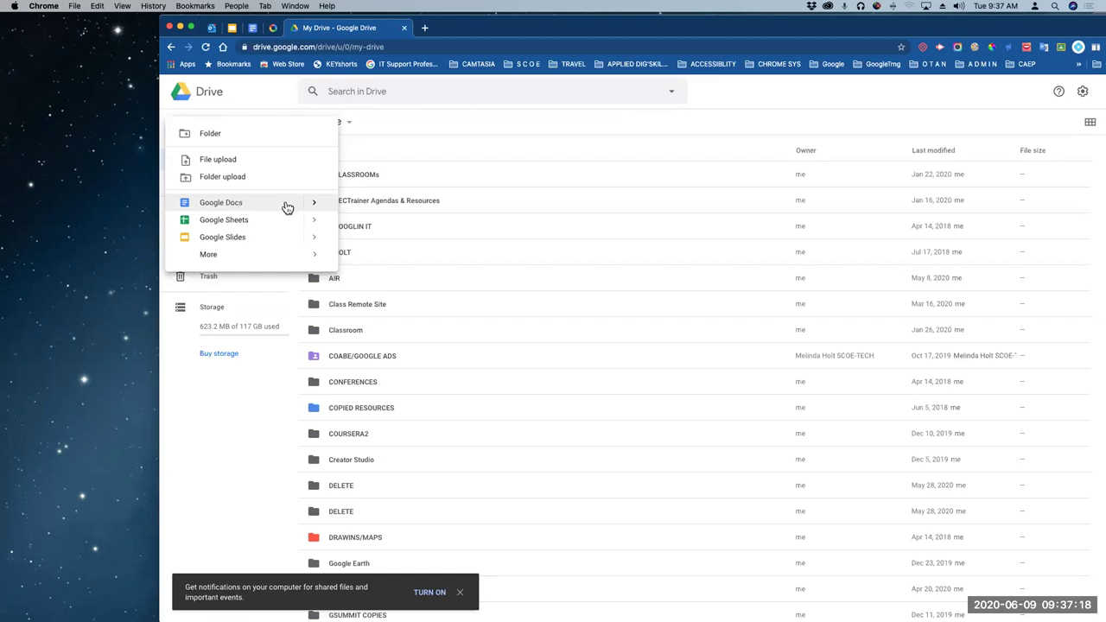
{"action": "mouse_move", "coordinate": [311, 205]}
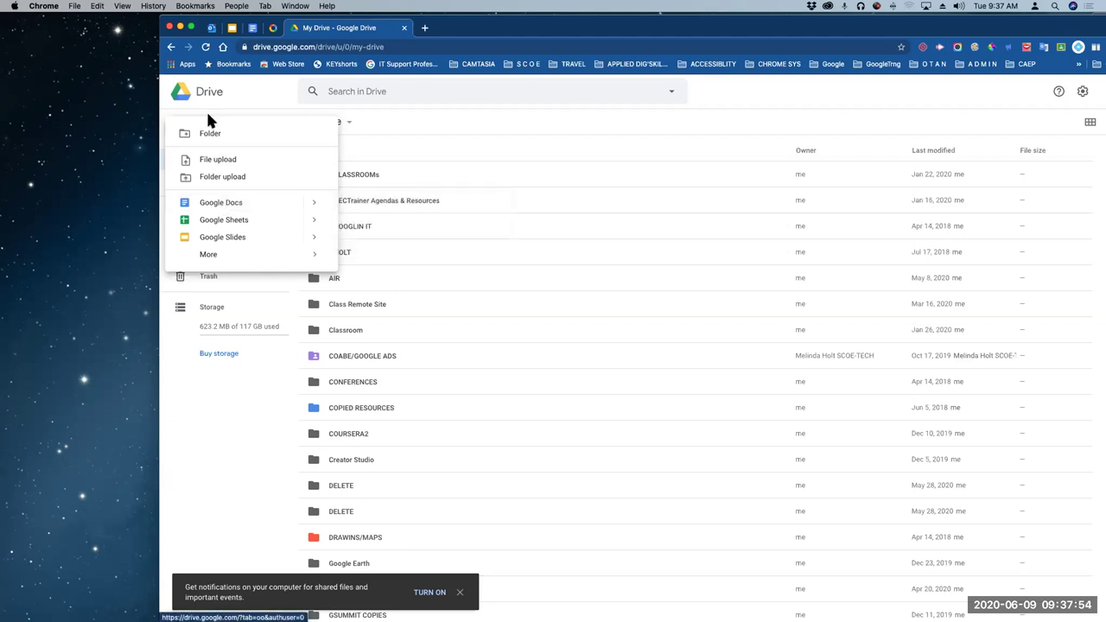
{"action": "left_click", "coordinate": [211, 206]}
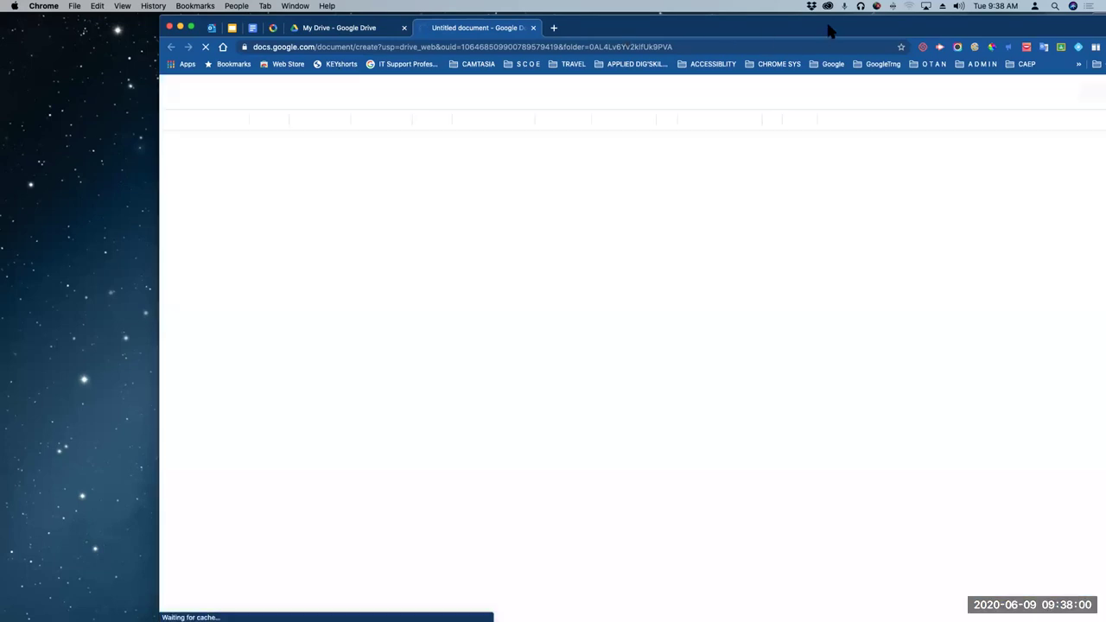
{"action": "left_click_drag", "start_coordinate": [800, 34], "coordinate": [781, 72]}
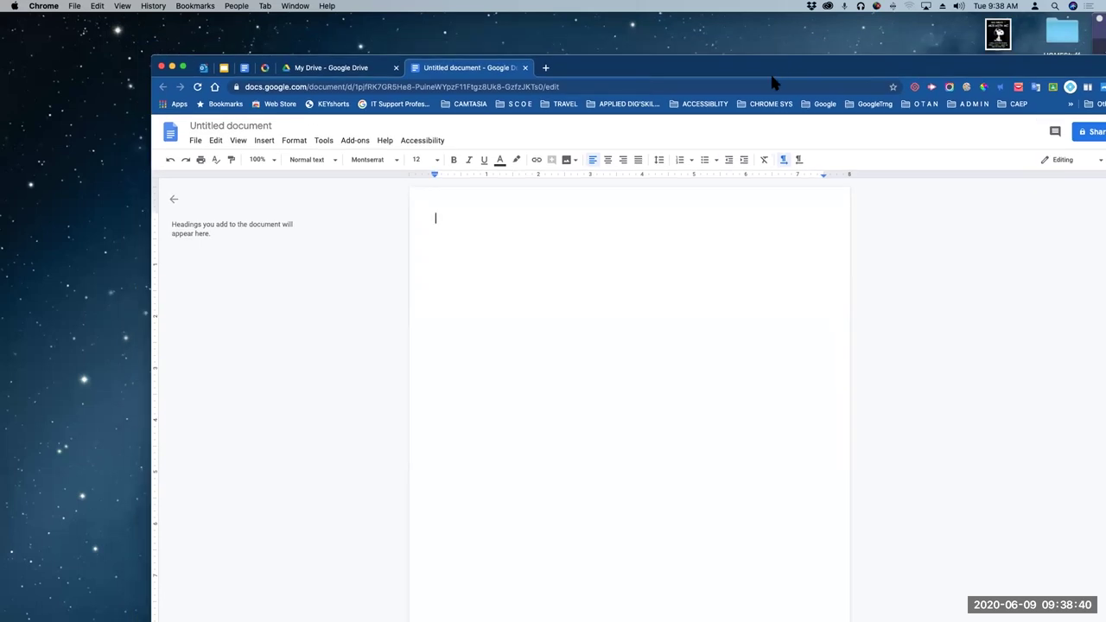
Highlight the untitled document's full web address, keeping the page at its default zoom
{"action": "left_click", "coordinate": [586, 87]}
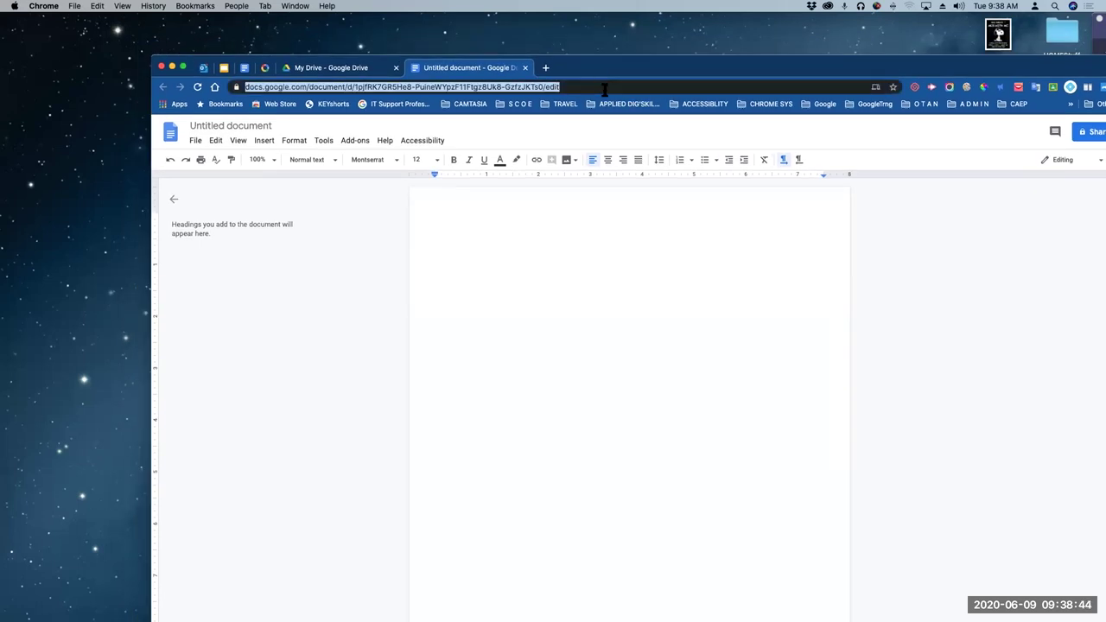
{"action": "key", "text": "super+equal"}
{"action": "key", "text": "super+equal"}
{"action": "key", "text": "super+equal"}
{"action": "key", "text": "super+equal"}
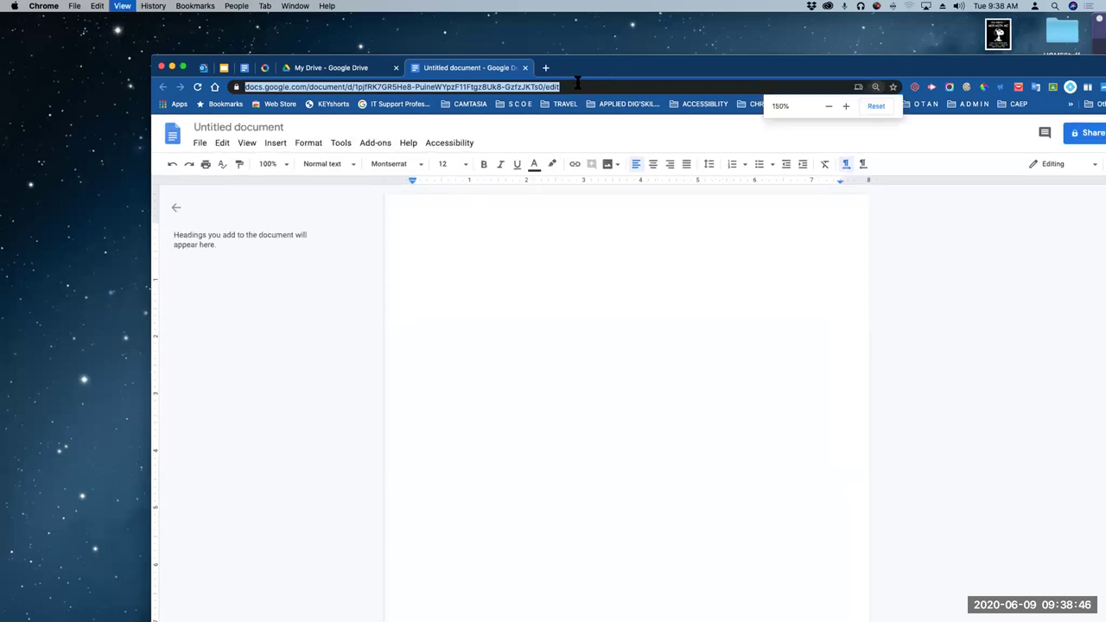
{"action": "key", "text": "super+0"}
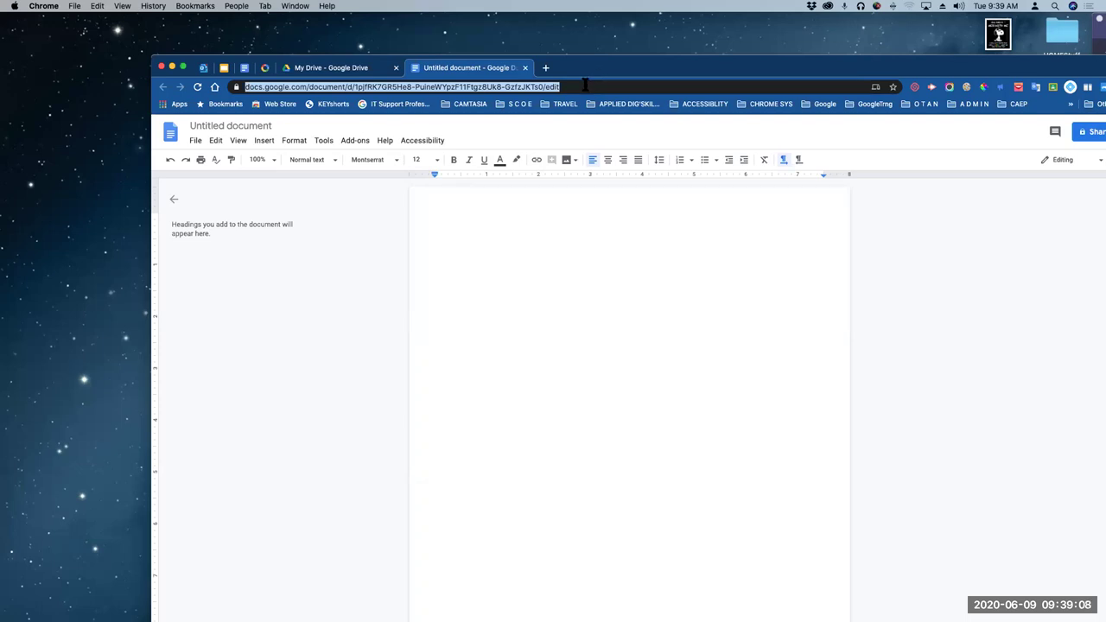
{"action": "left_click", "coordinate": [587, 87]}
{"action": "left_click_drag", "start_coordinate": [607, 85], "coordinate": [244, 85]}
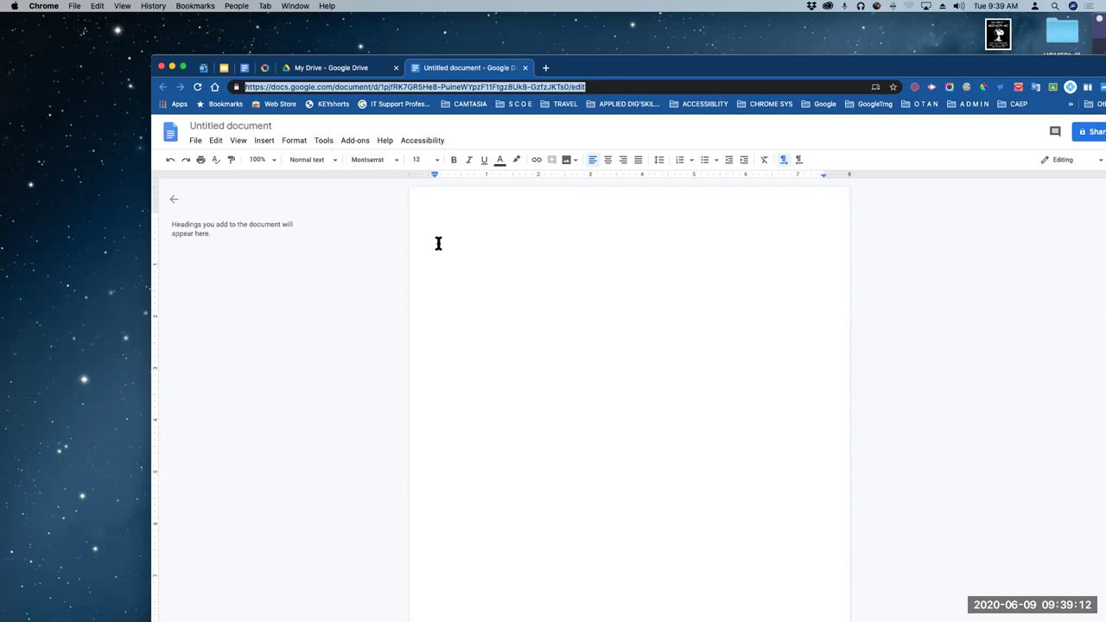
Title the document with the owner's surname plus "-Delete" and enter three lines: the full name, "Anywhere but here!" and "Plaid"
{"action": "left_click", "coordinate": [251, 126]}
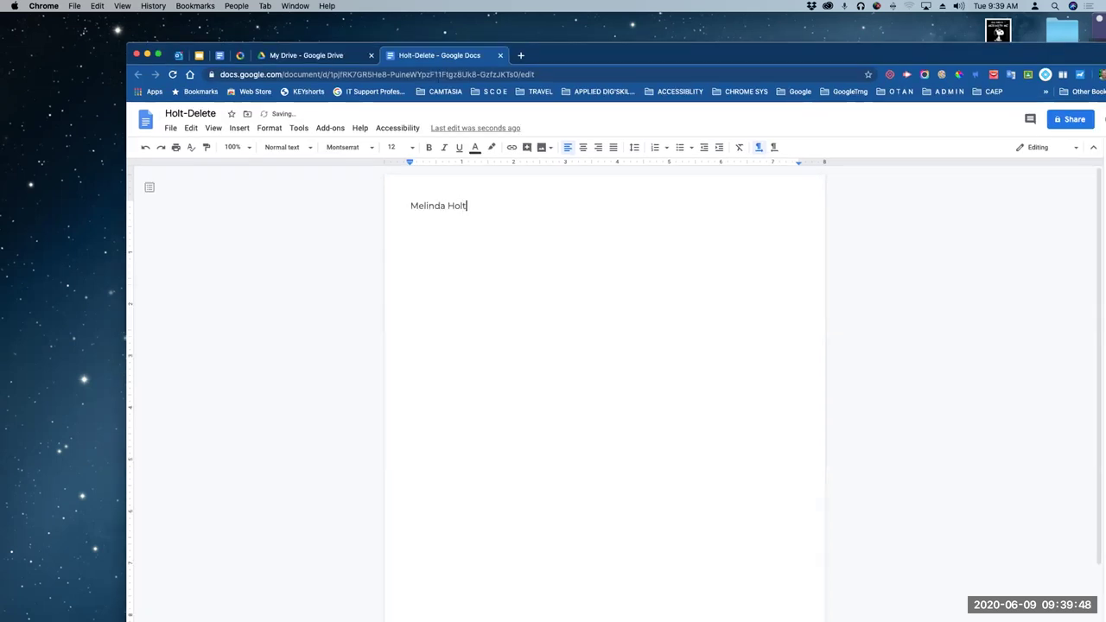
{"action": "key", "text": "Return"}
{"action": "type", "text": "Ha"}
{"action": "key", "text": "BackSpace"}
{"action": "key", "text": "BackSpace"}
{"action": "type", "text": "Anywhere but here!"}
{"action": "key", "text": "Return"}
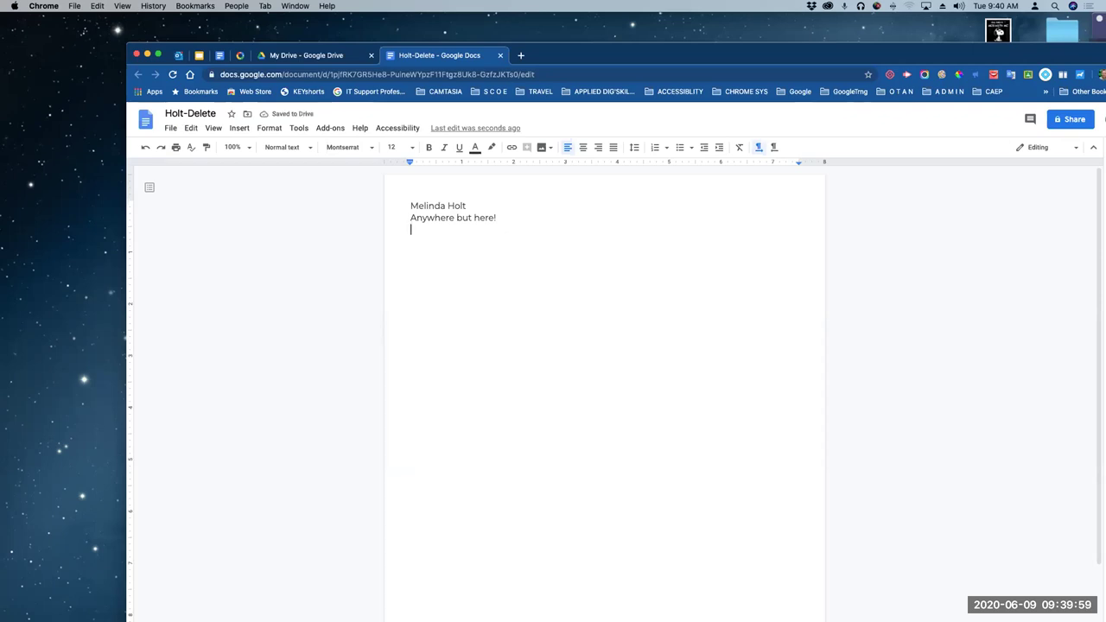
{"action": "type", "text": "Plaid"}
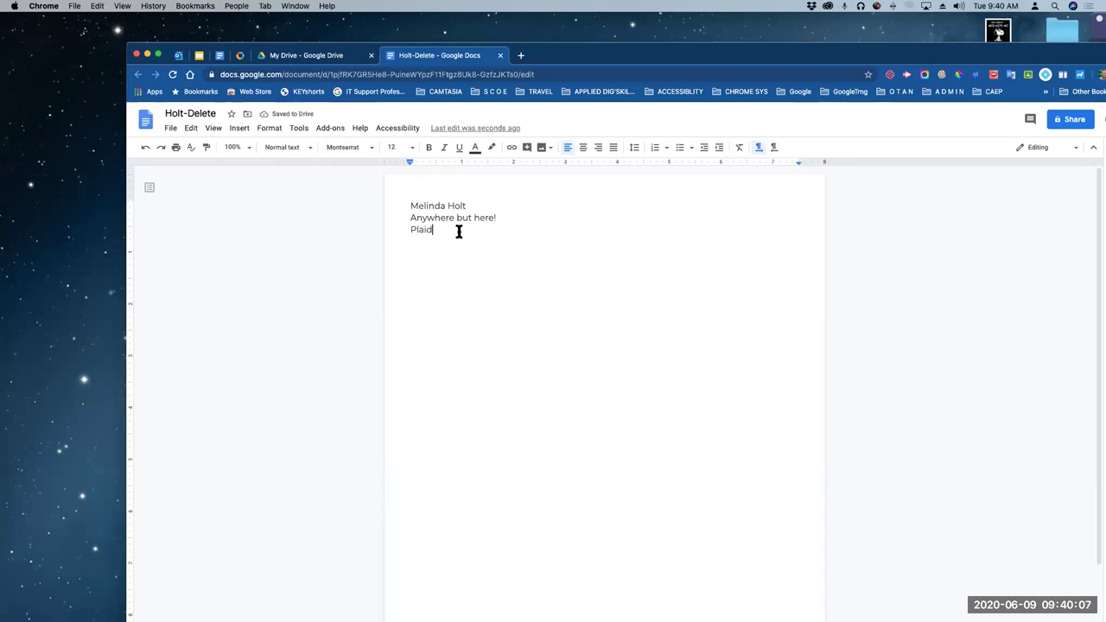
Make all three lines bold and format them as a bulleted list with diamond-shaped bullets
{"action": "left_click_drag", "start_coordinate": [458, 232], "coordinate": [397, 194]}
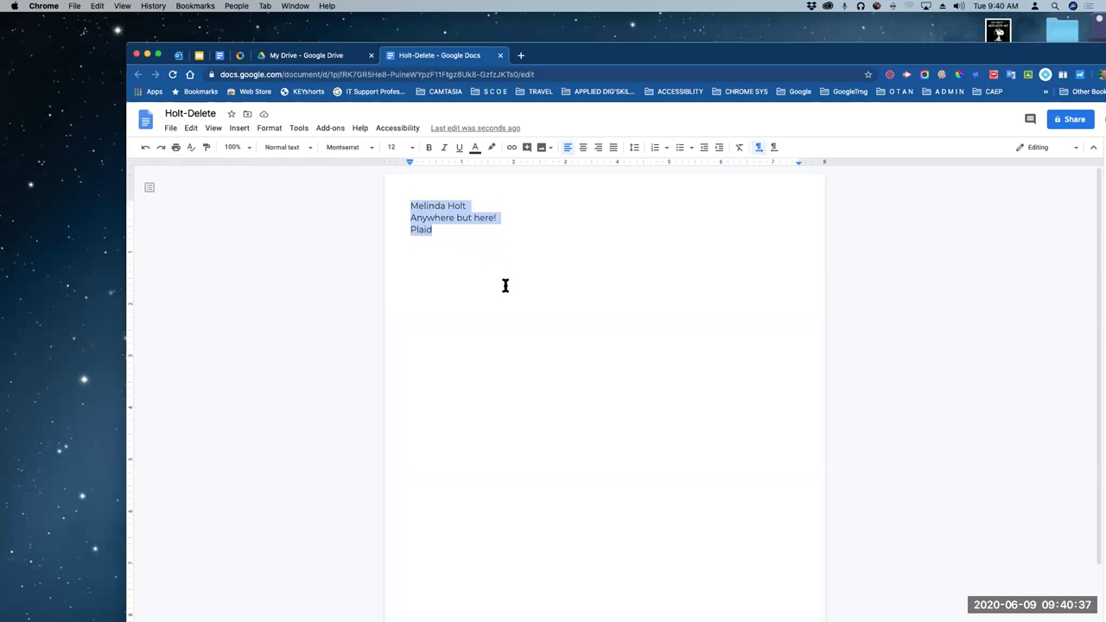
{"action": "left_click", "coordinate": [429, 148]}
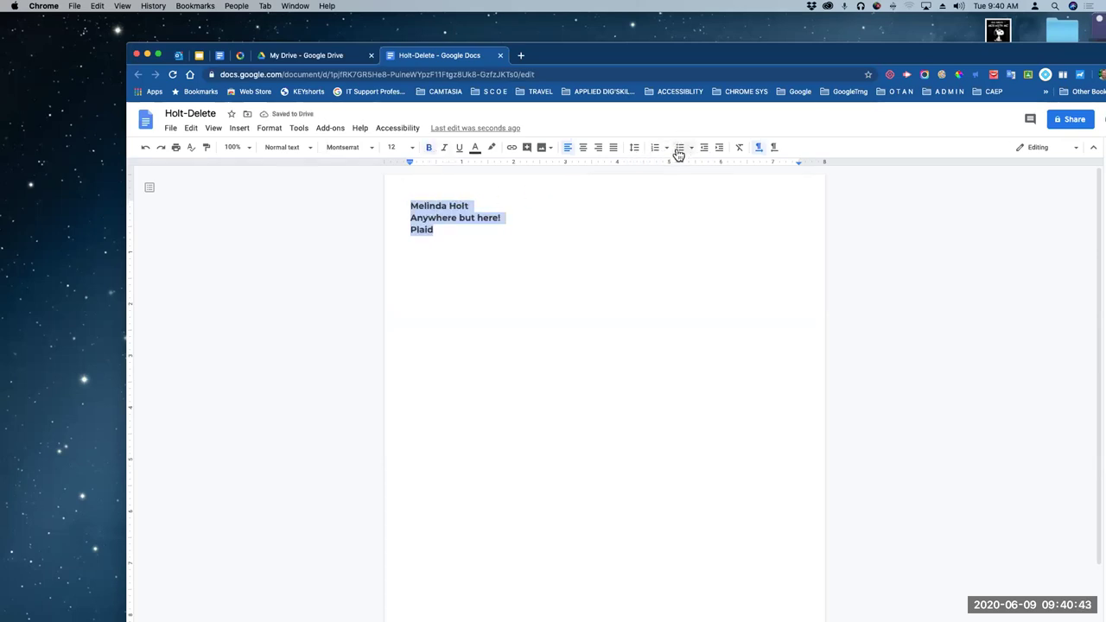
{"action": "left_click", "coordinate": [680, 149]}
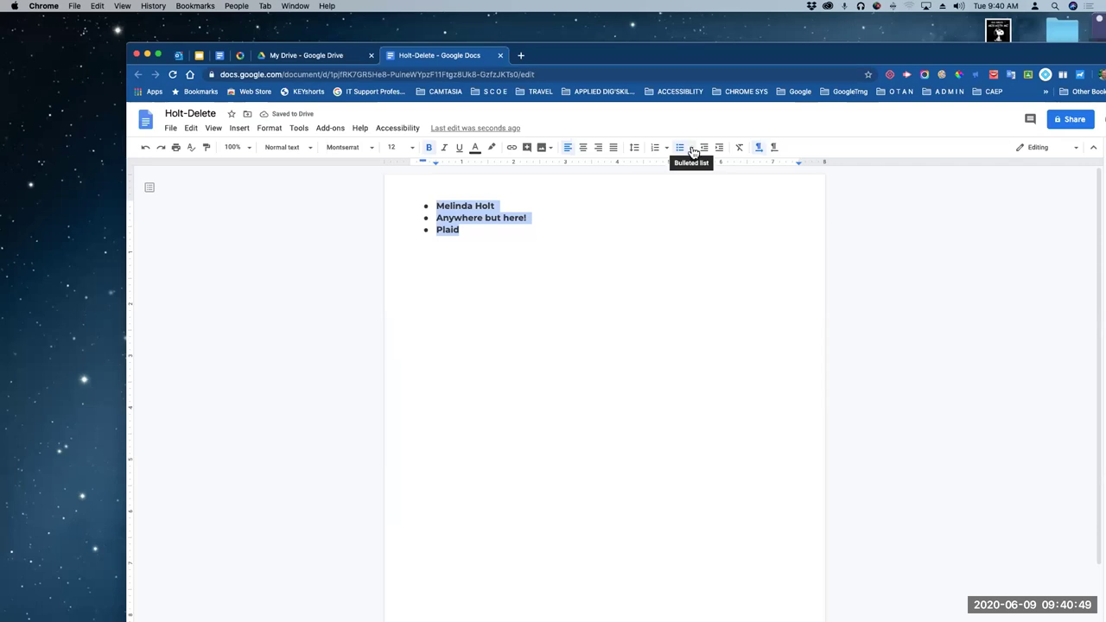
{"action": "left_click", "coordinate": [693, 150]}
{"action": "left_click", "coordinate": [732, 186]}
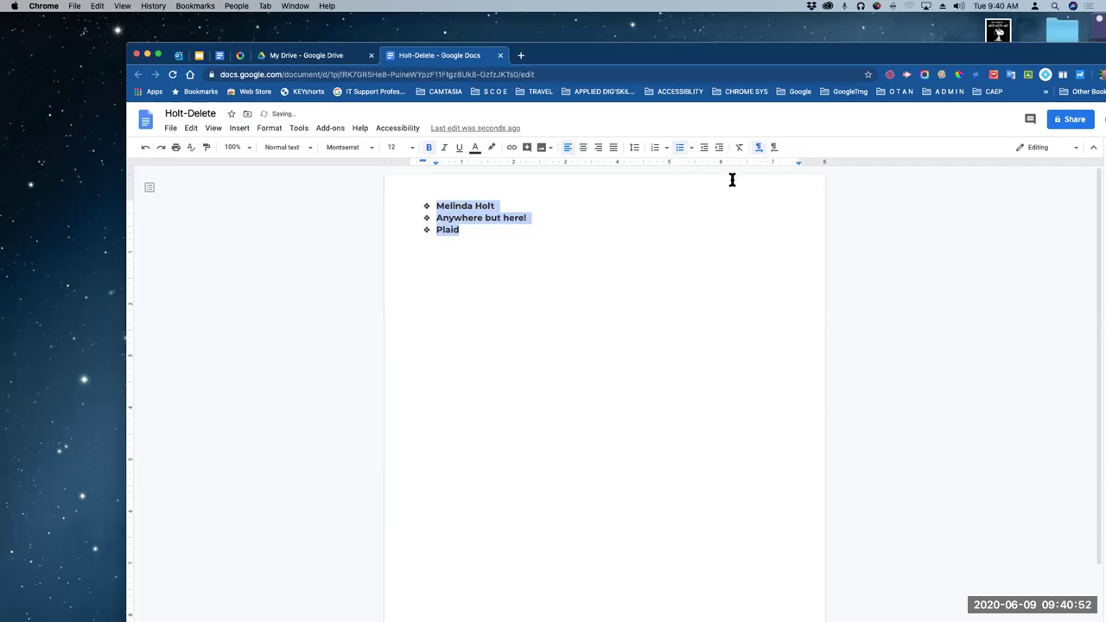
Set the font size of all three bulleted lines to 24
{"action": "left_click", "coordinate": [516, 273]}
{"action": "left_click_drag", "start_coordinate": [480, 233], "coordinate": [395, 187]}
{"action": "left_click", "coordinate": [408, 148]}
{"action": "left_click", "coordinate": [397, 287]}
{"action": "left_click", "coordinate": [554, 312]}
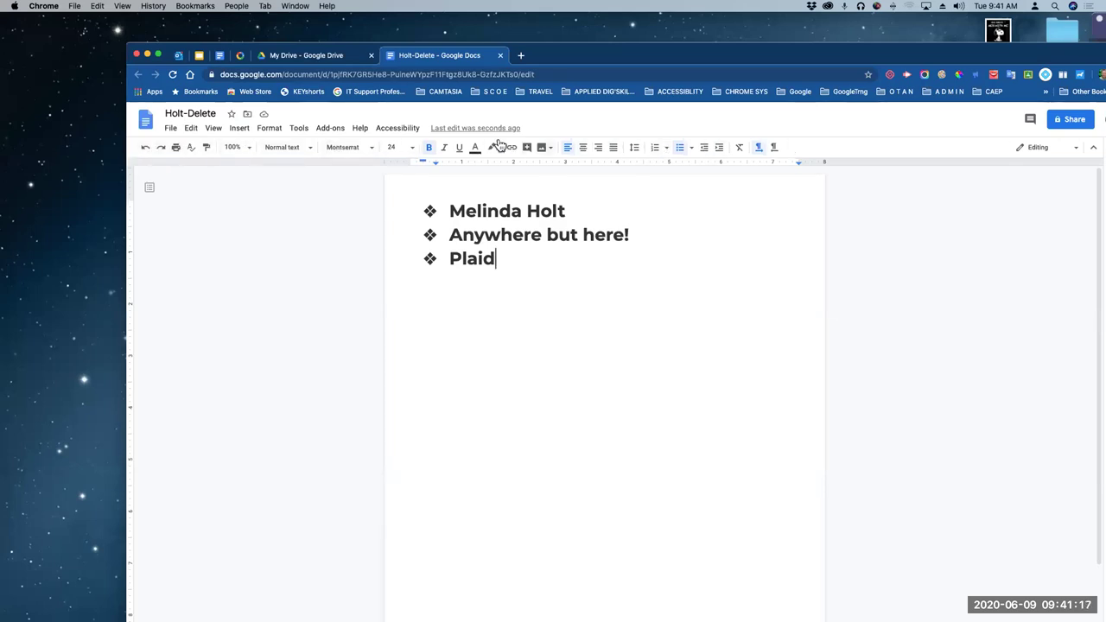
{"action": "left_click", "coordinate": [172, 129]}
{"action": "mouse_move", "coordinate": [202, 129]}
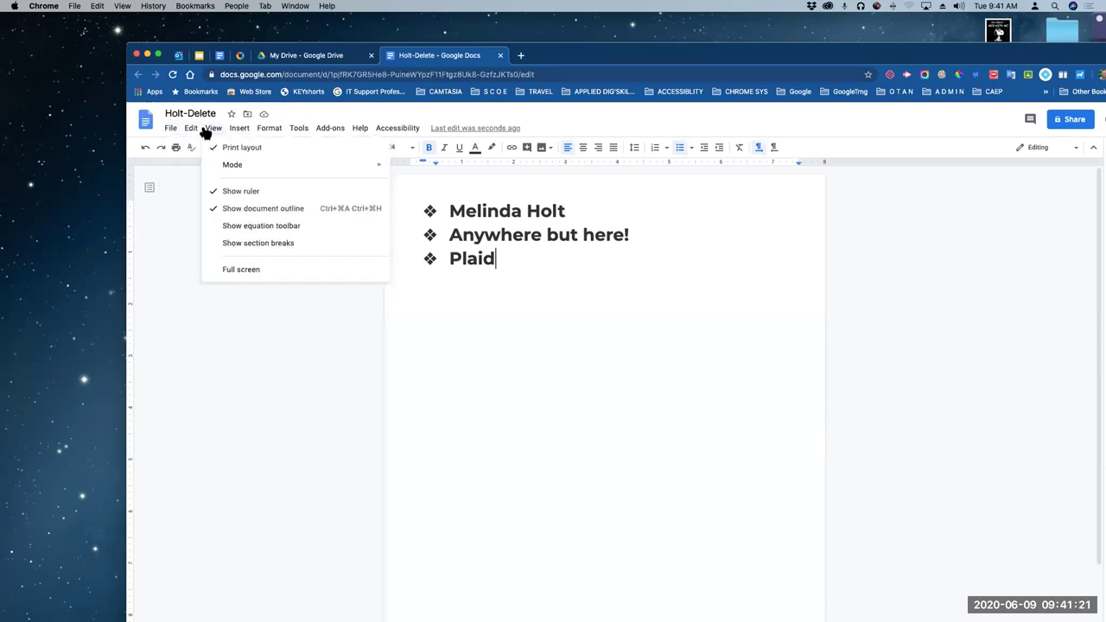
{"action": "mouse_move", "coordinate": [331, 129]}
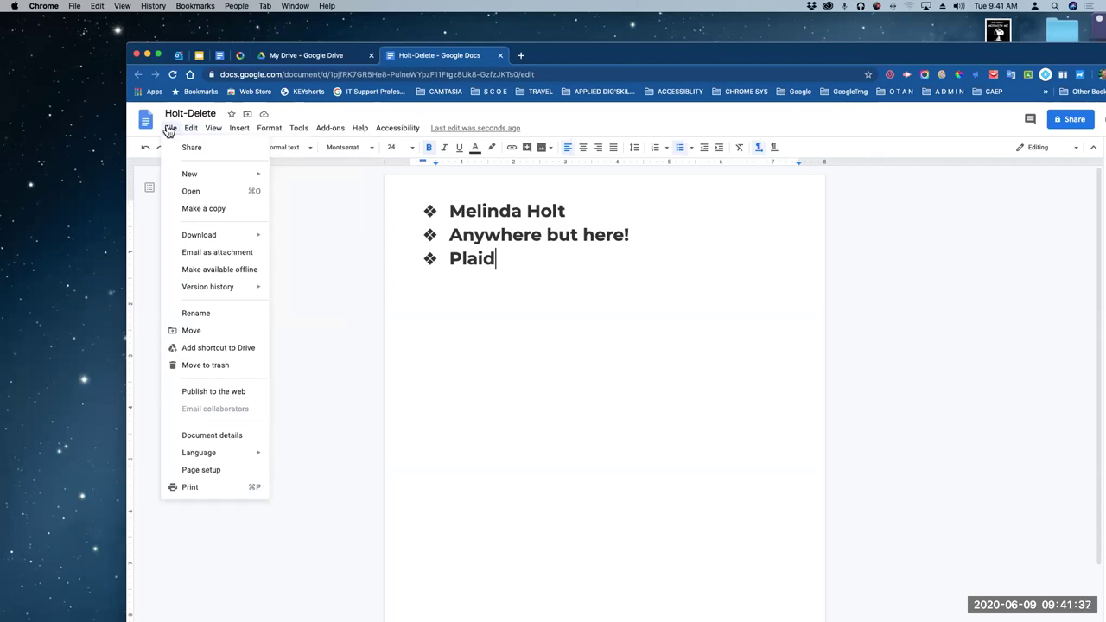
{"action": "left_click", "coordinate": [575, 304]}
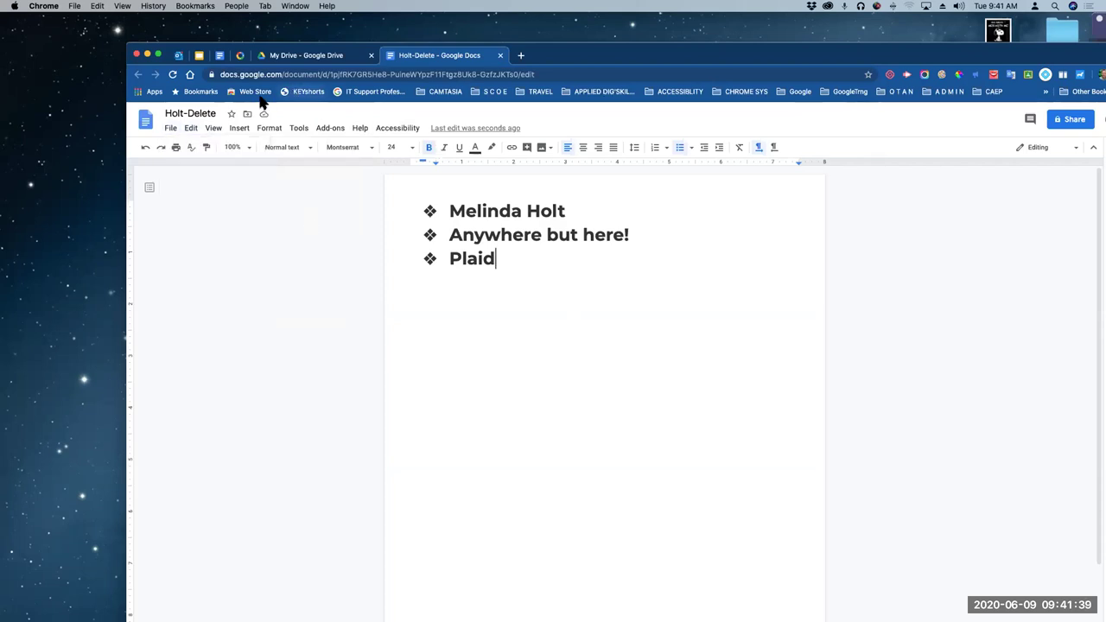
Close the document to return to My Drive and reposition the browser window on the desktop
{"action": "left_click_drag", "start_coordinate": [579, 54], "coordinate": [596, 84]}
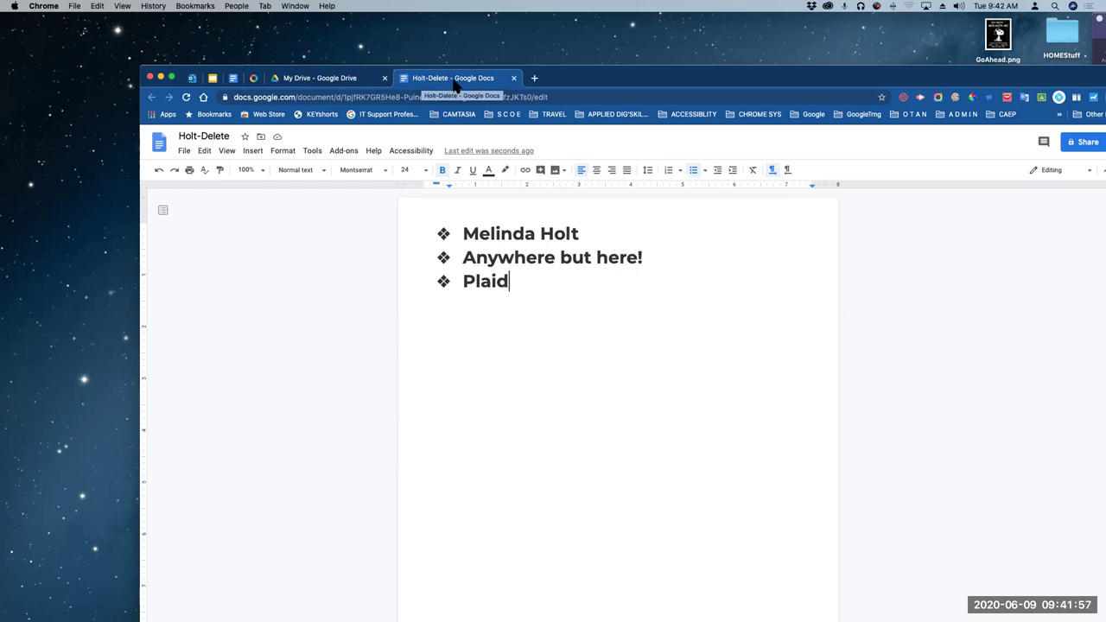
{"action": "left_click", "coordinate": [515, 78]}
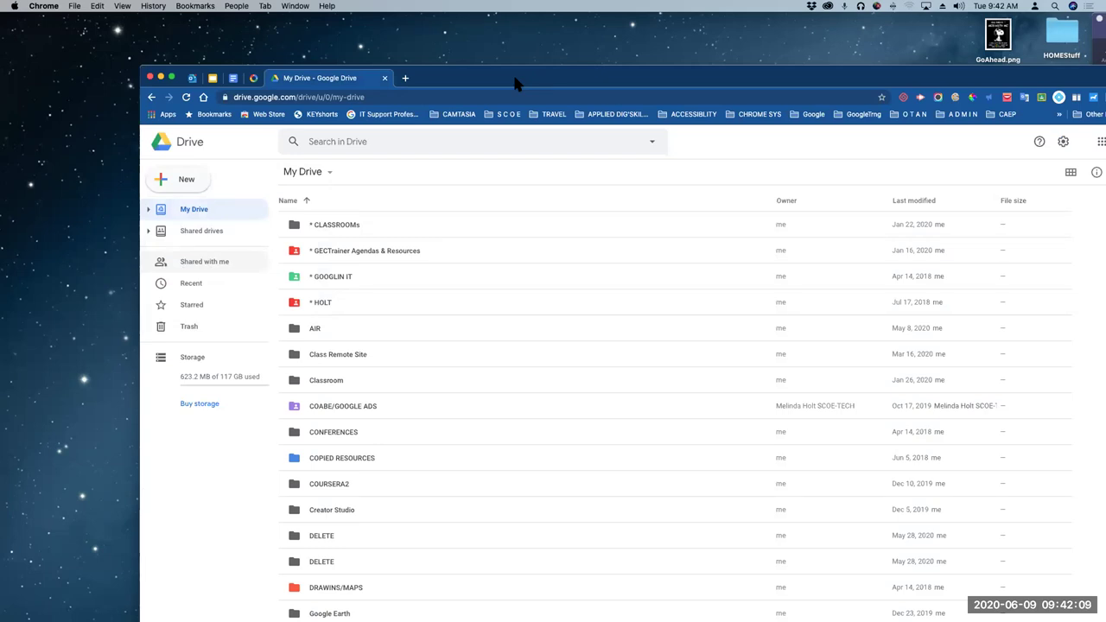
{"action": "left_click_drag", "start_coordinate": [513, 83], "coordinate": [513, 68]}
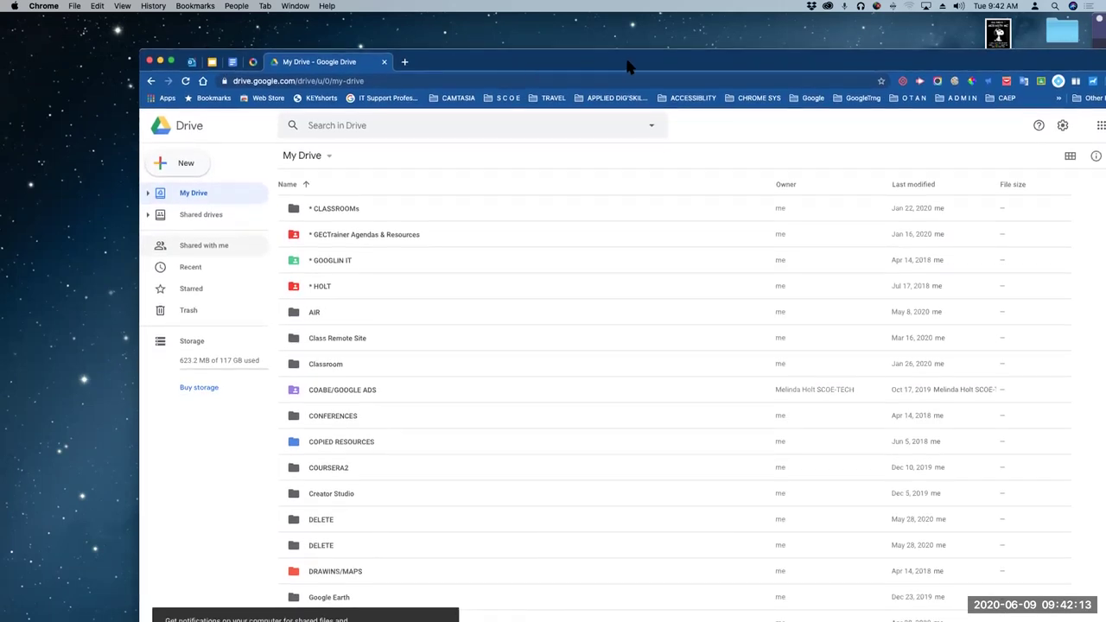
{"action": "left_click_drag", "start_coordinate": [628, 65], "coordinate": [631, 45]}
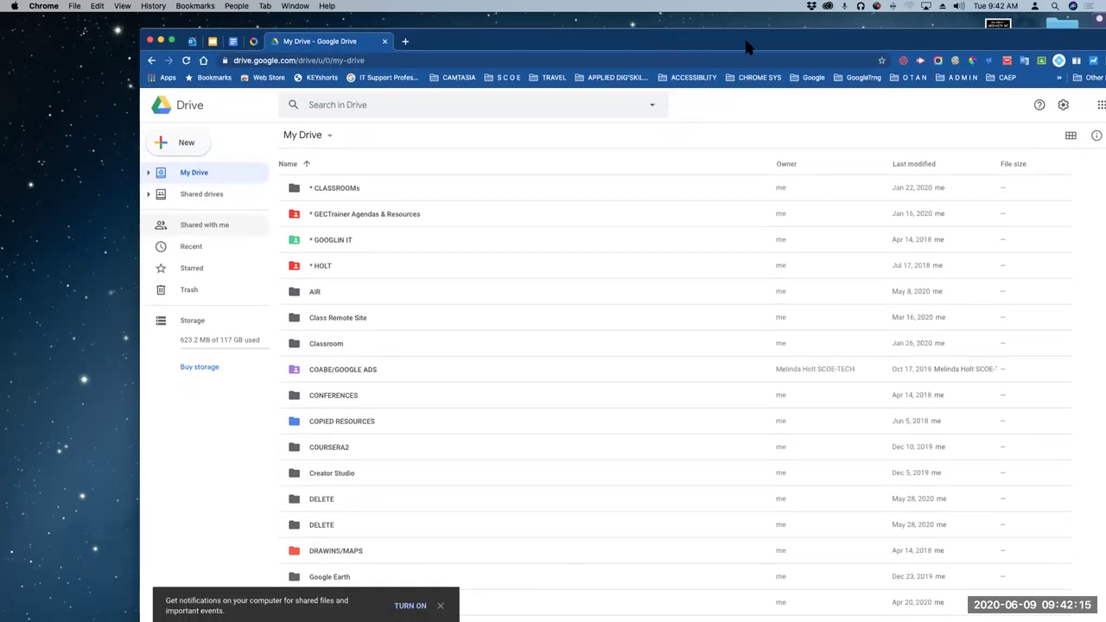
{"action": "left_click_drag", "start_coordinate": [748, 47], "coordinate": [748, 57]}
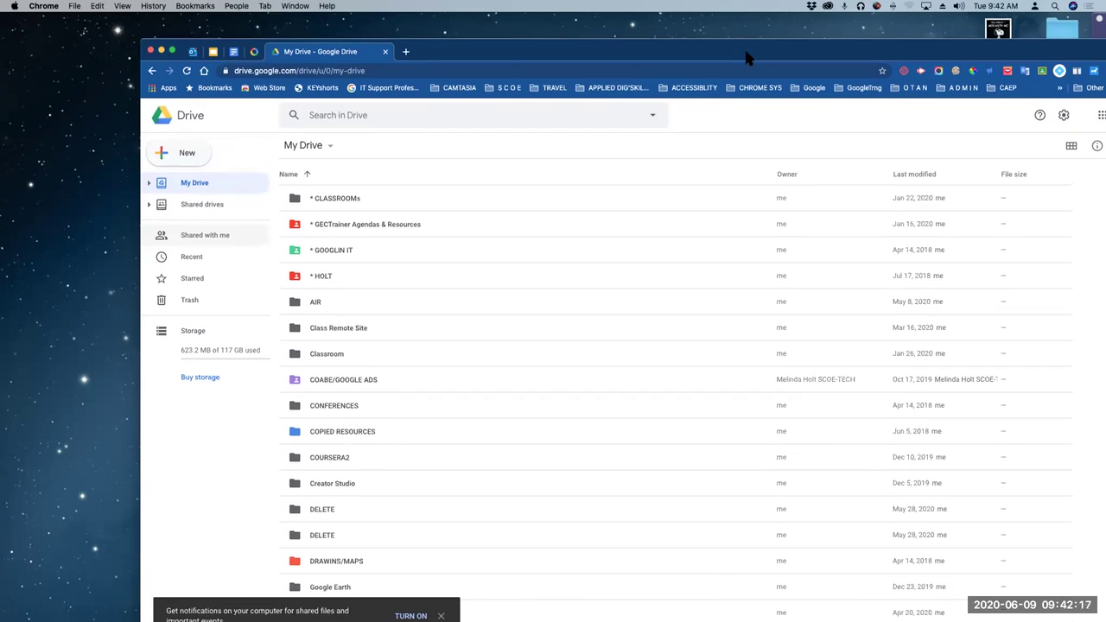
Go to docs.google.com in the current tab
{"action": "left_click", "coordinate": [392, 73]}
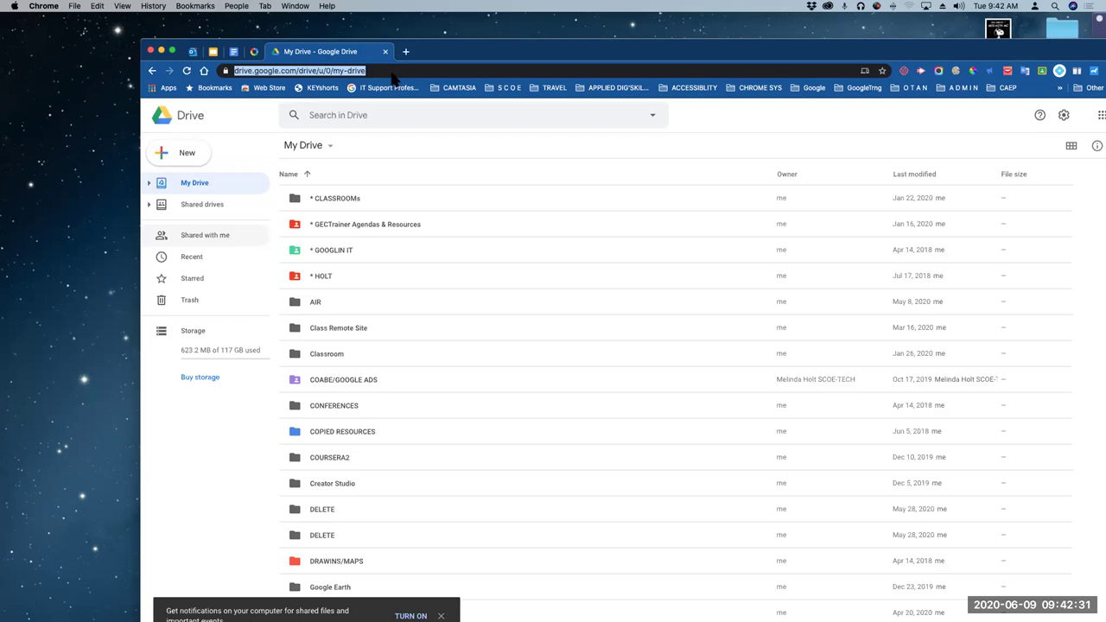
{"action": "type", "text": "docs.coo"}
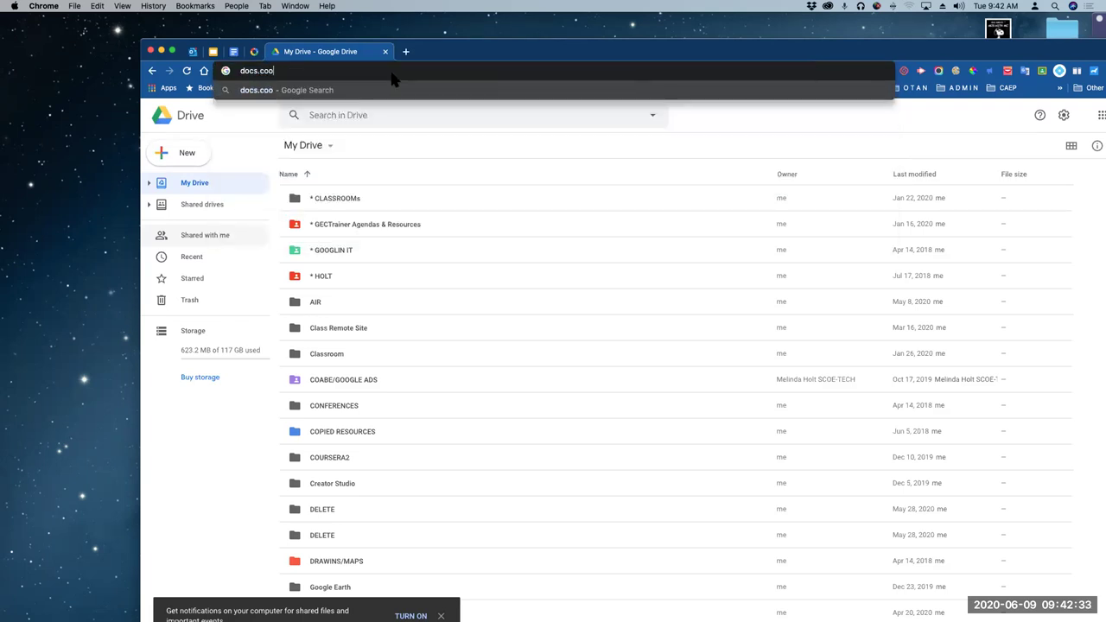
{"action": "key", "text": "Return"}
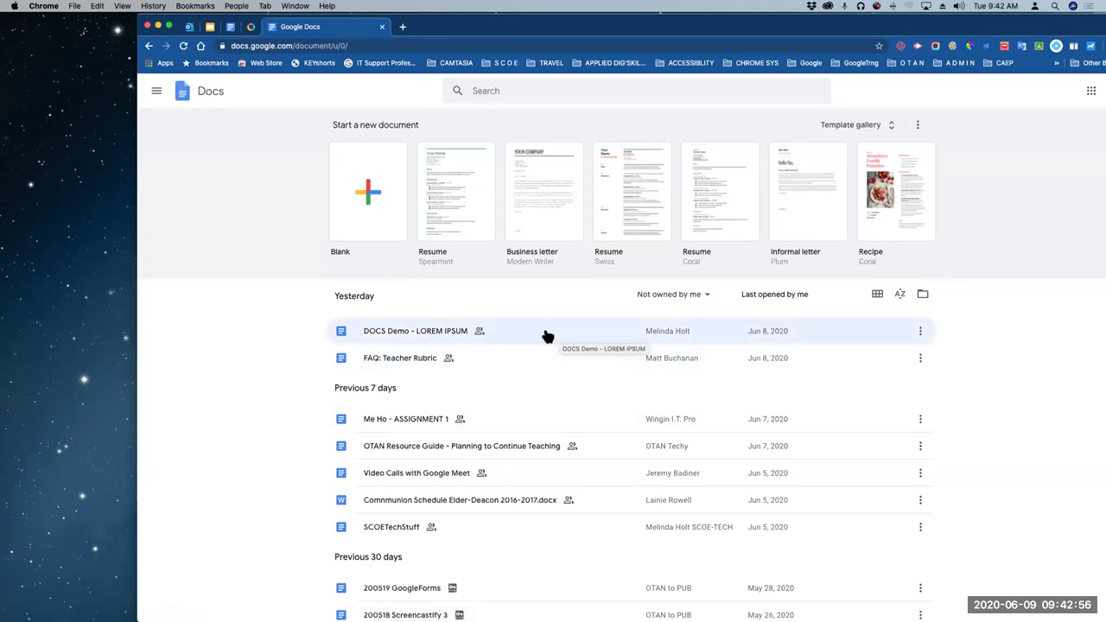
Filter the document list to show only files owned by me
{"action": "left_click", "coordinate": [707, 295]}
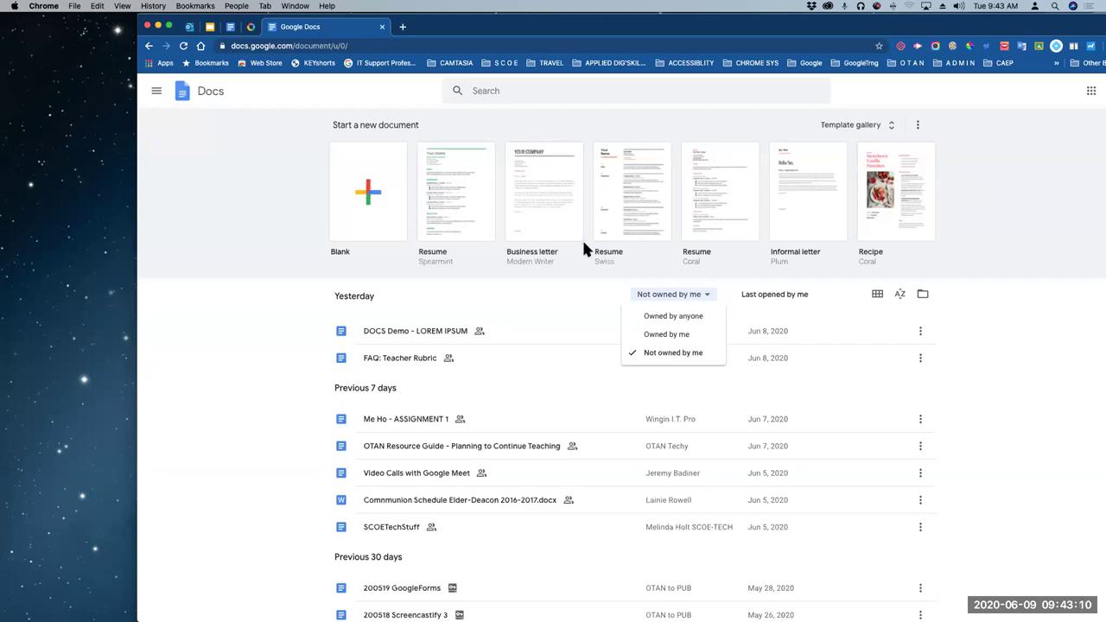
{"action": "left_click", "coordinate": [696, 296]}
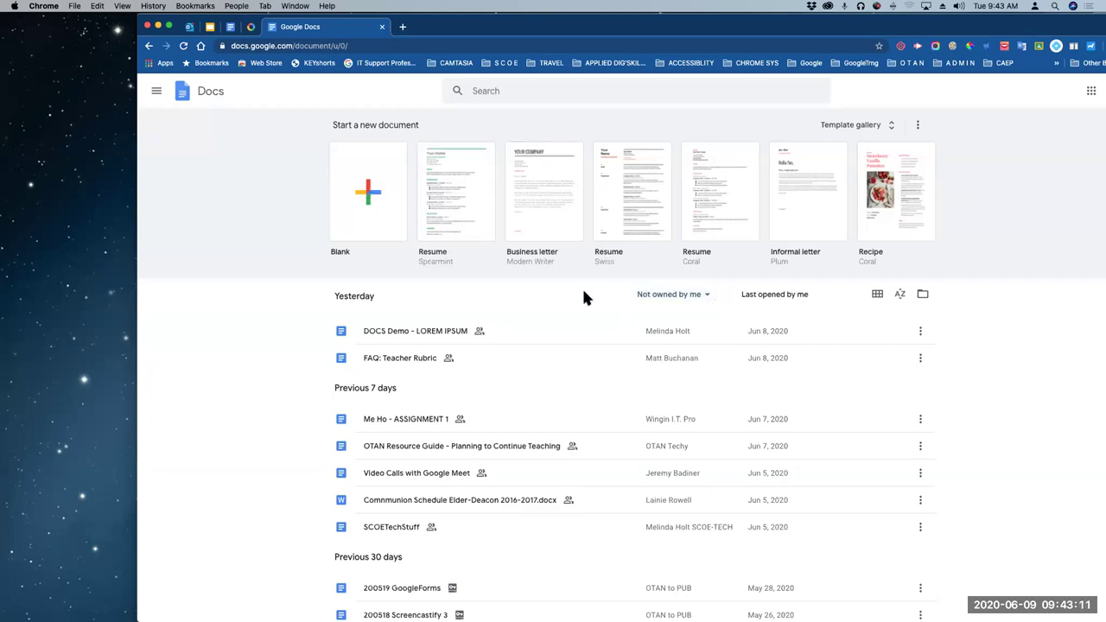
{"action": "left_click", "coordinate": [707, 299]}
{"action": "left_click", "coordinate": [684, 334]}
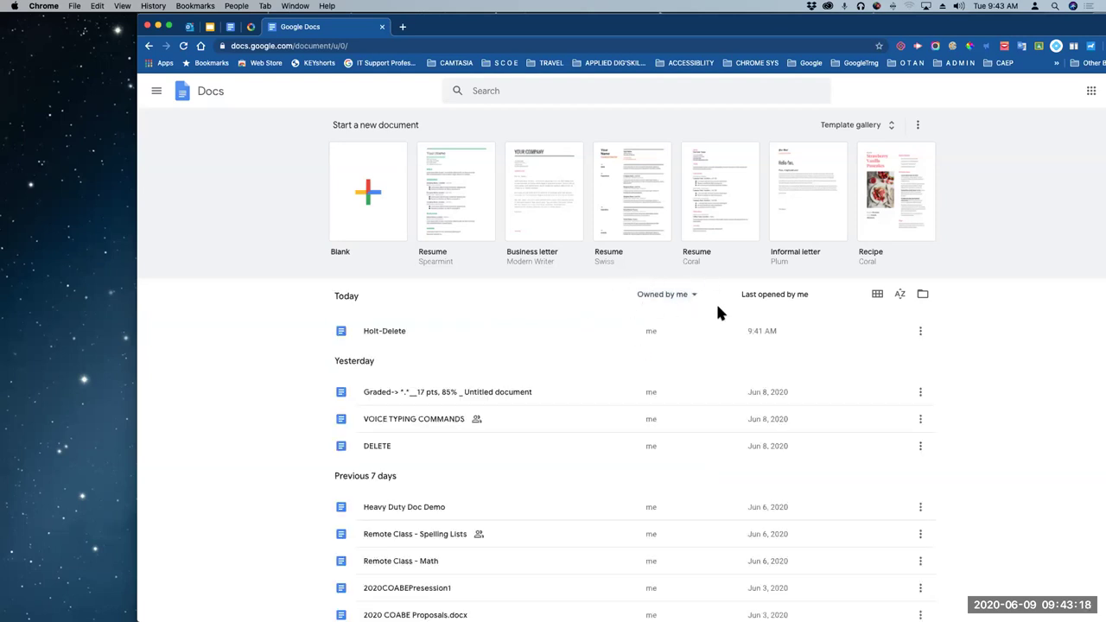
Switch the ownership filter to Owned by anyone and view the list's sorting options
{"action": "left_click", "coordinate": [693, 295]}
{"action": "left_click", "coordinate": [692, 316]}
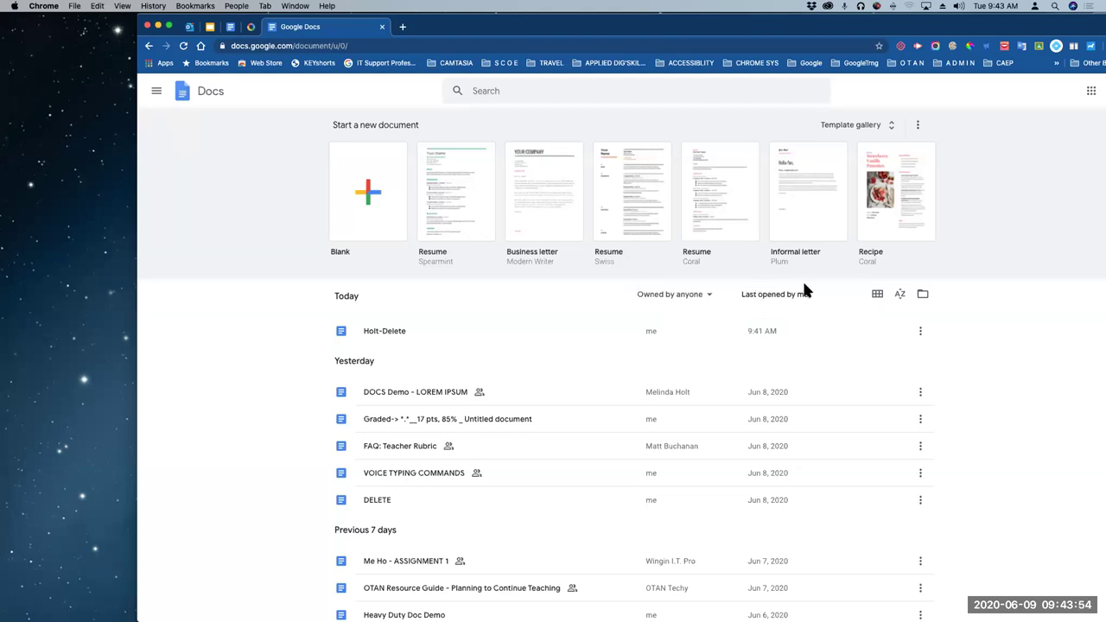
{"action": "left_click", "coordinate": [902, 295]}
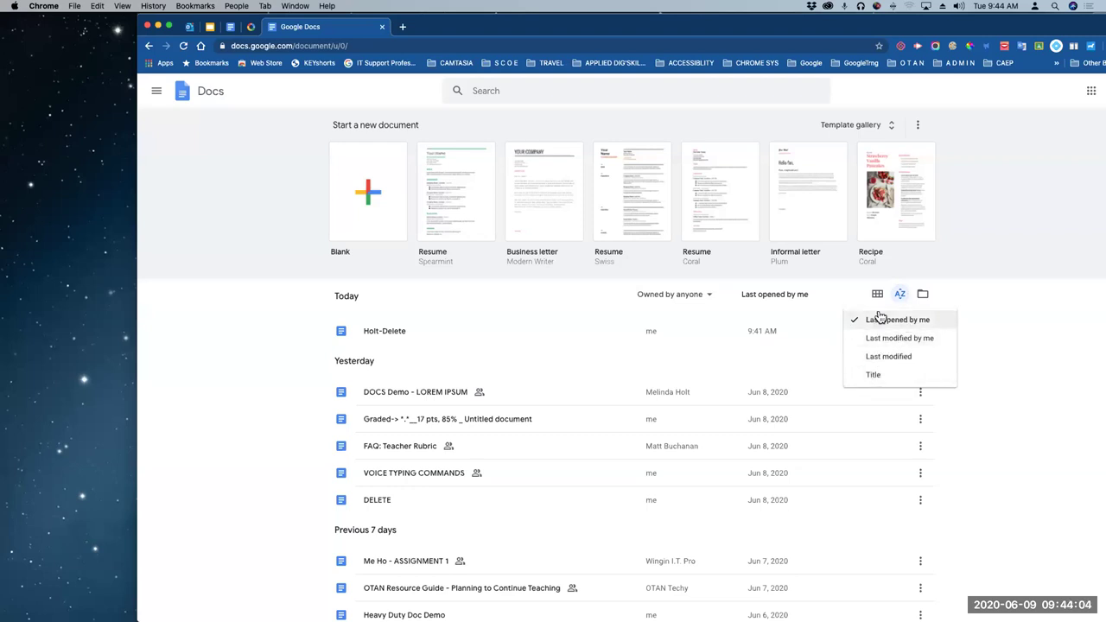
{"action": "left_click", "coordinate": [931, 257]}
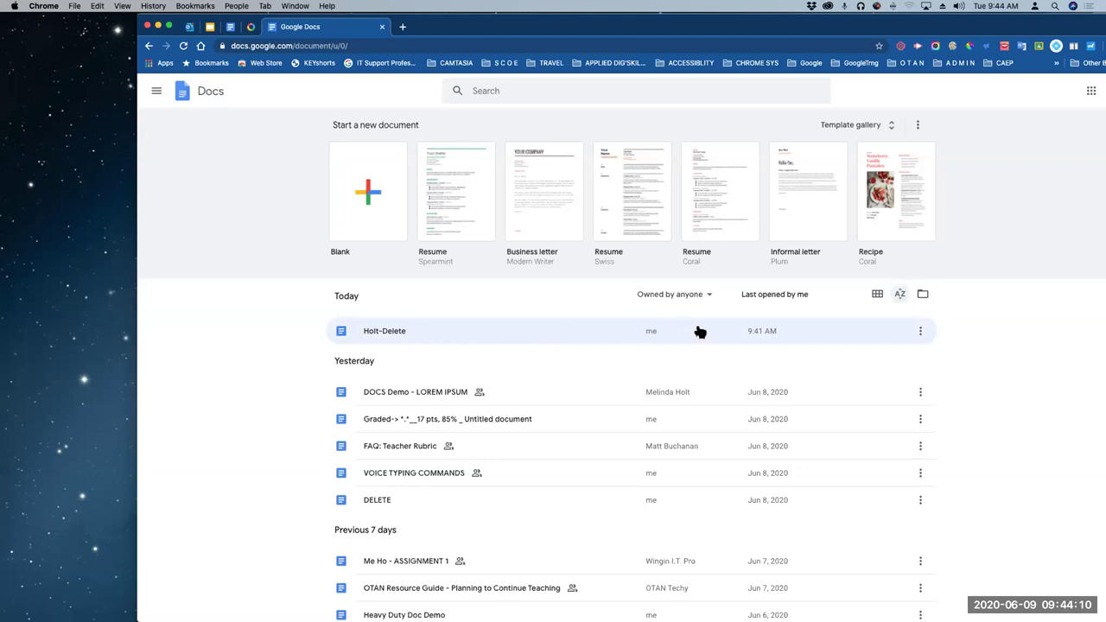
Make today's document available offline, turning on offline access for all files
{"action": "left_click", "coordinate": [921, 332]}
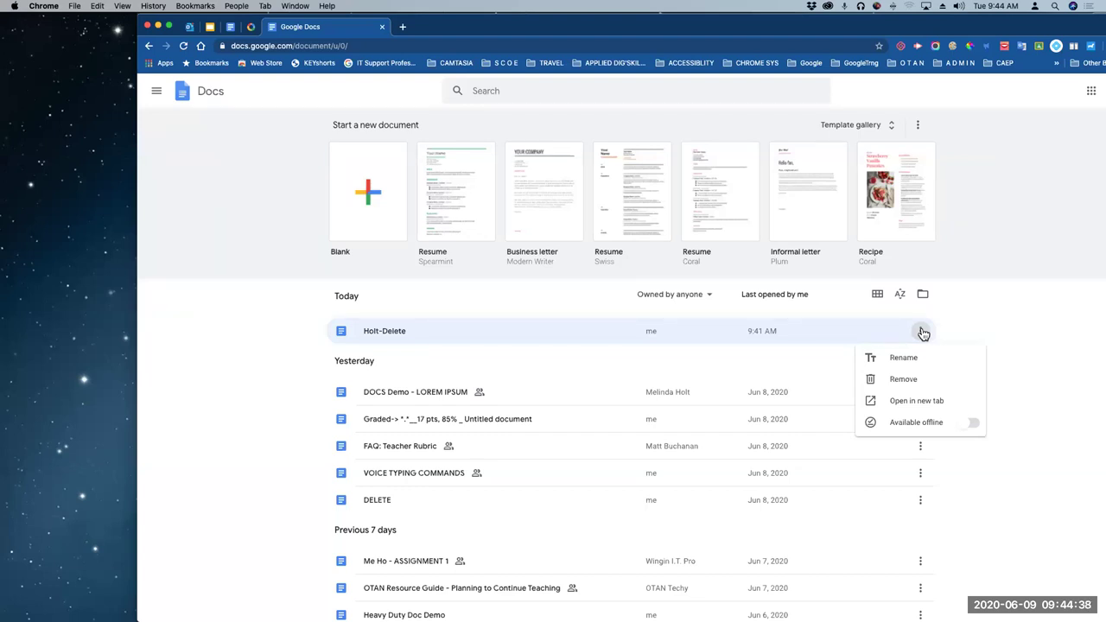
{"action": "left_click", "coordinate": [965, 423]}
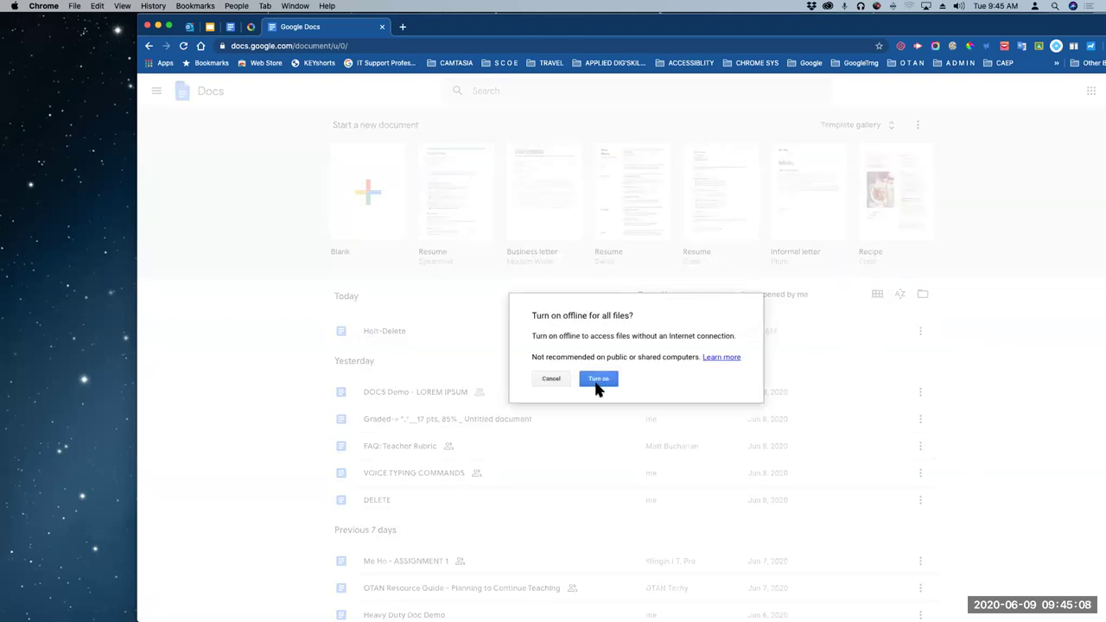
{"action": "left_click", "coordinate": [598, 382]}
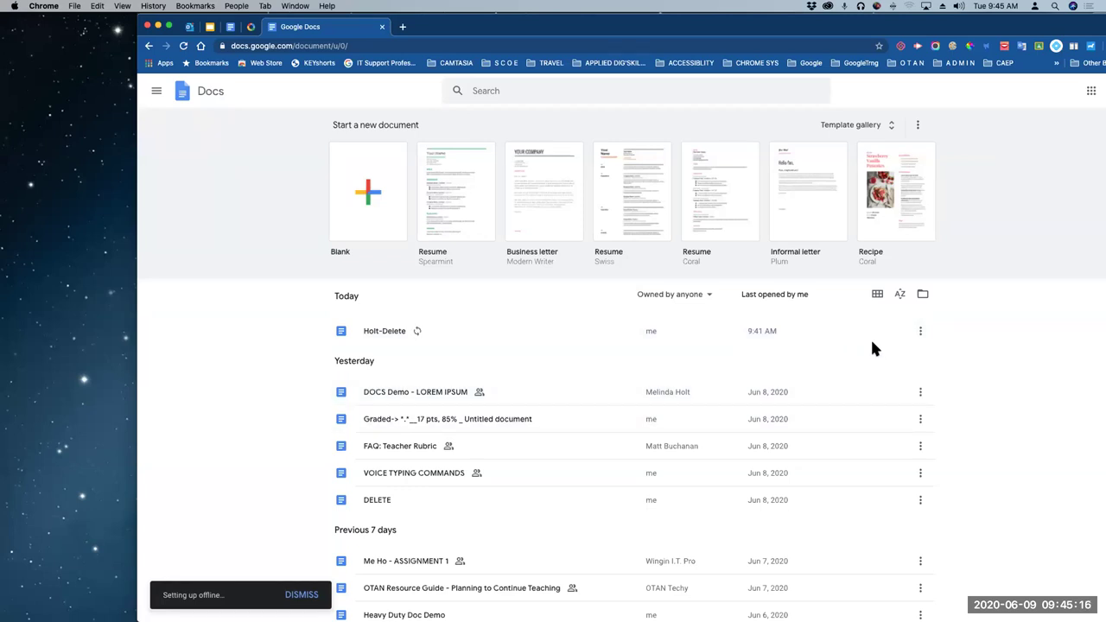
Turn off offline availability for today's document
{"action": "left_click", "coordinate": [920, 332]}
{"action": "left_click", "coordinate": [921, 332]}
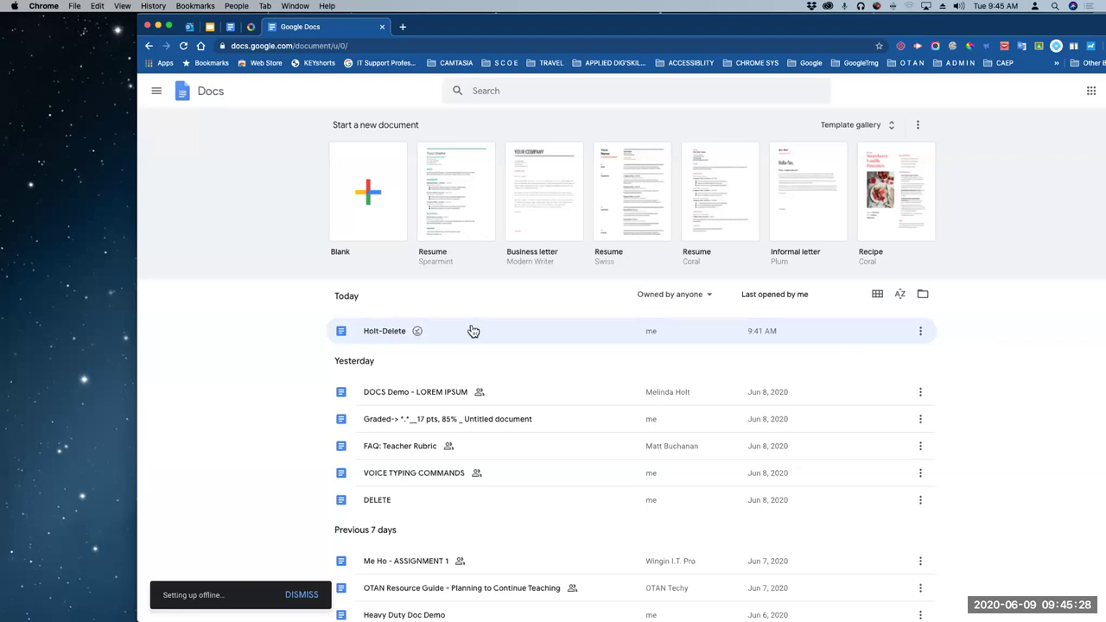
{"action": "left_click", "coordinate": [920, 331]}
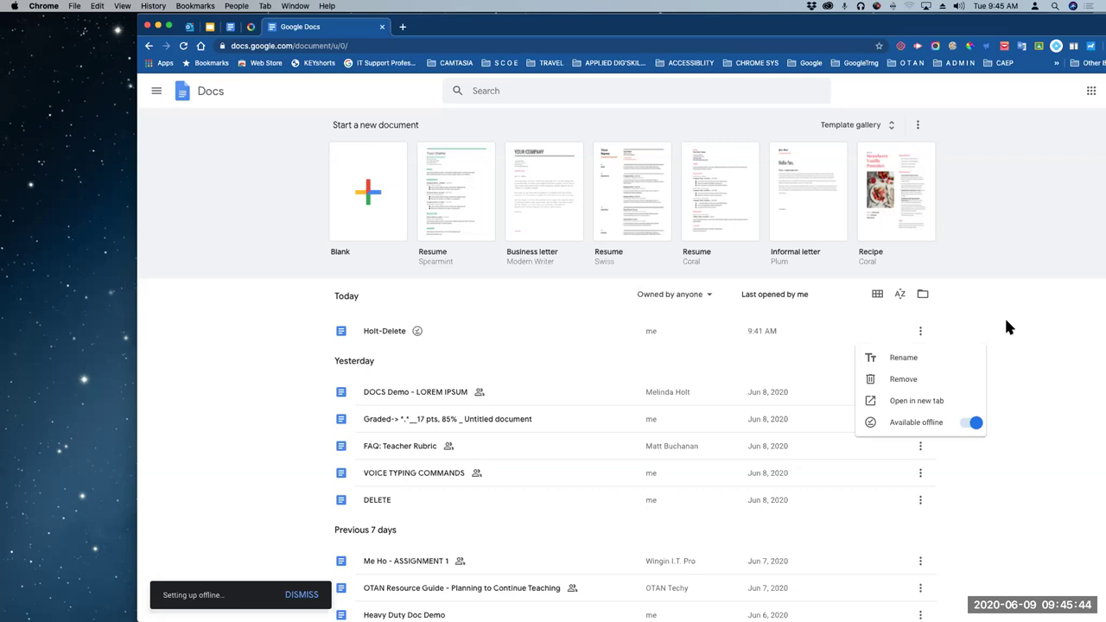
{"action": "left_click", "coordinate": [976, 425]}
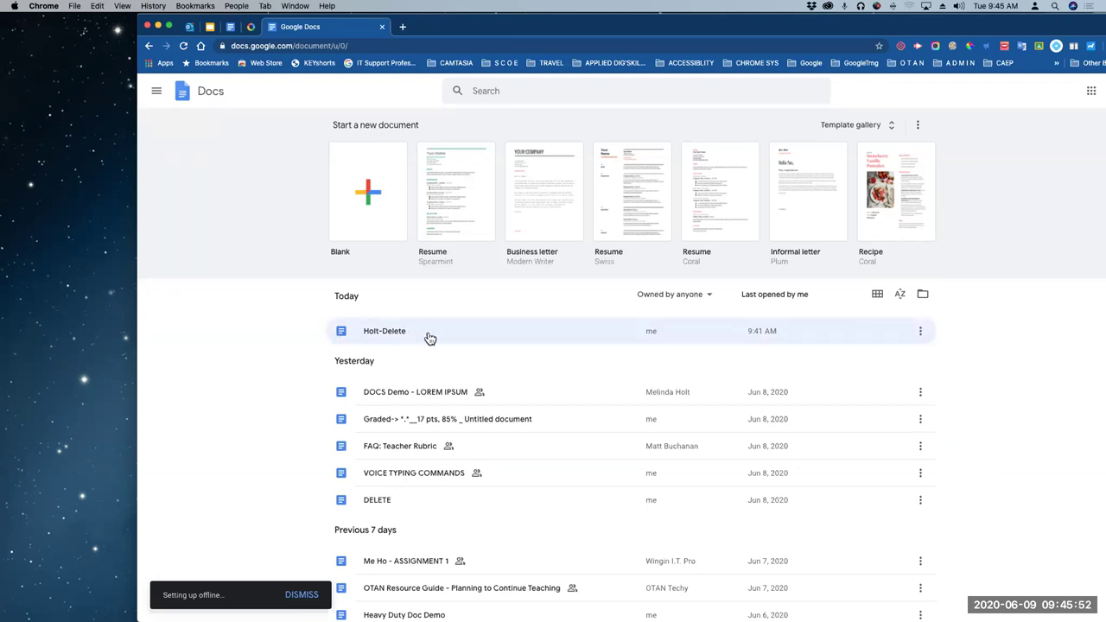
View the file picker for opening a document from My Drive, close it, and browse the template gallery down to the Work templates
{"action": "left_click", "coordinate": [922, 295]}
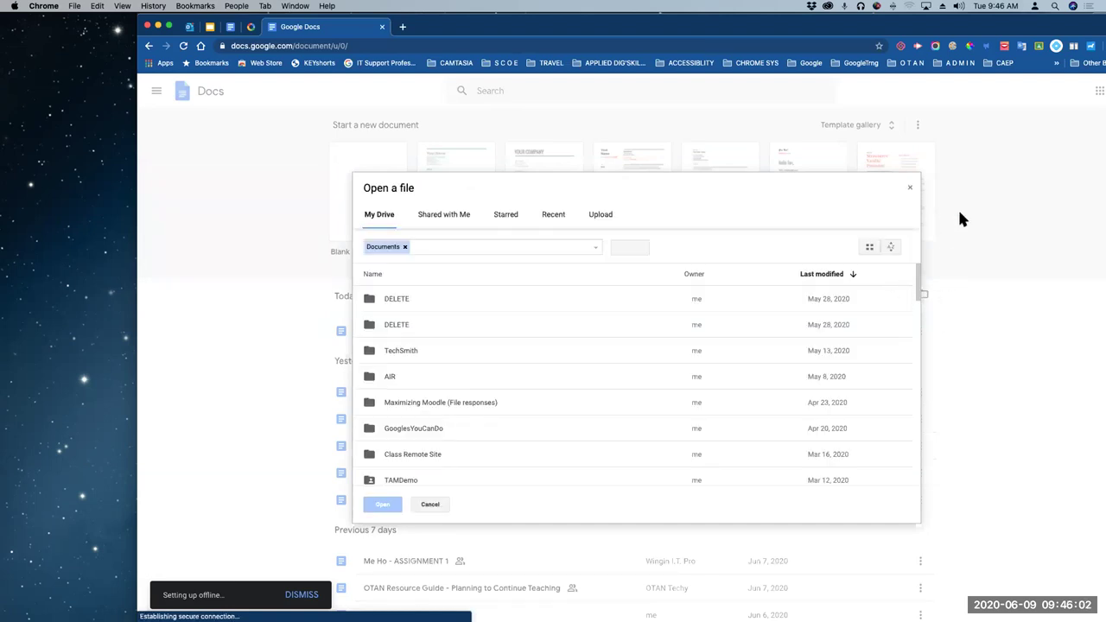
{"action": "left_click", "coordinate": [910, 188]}
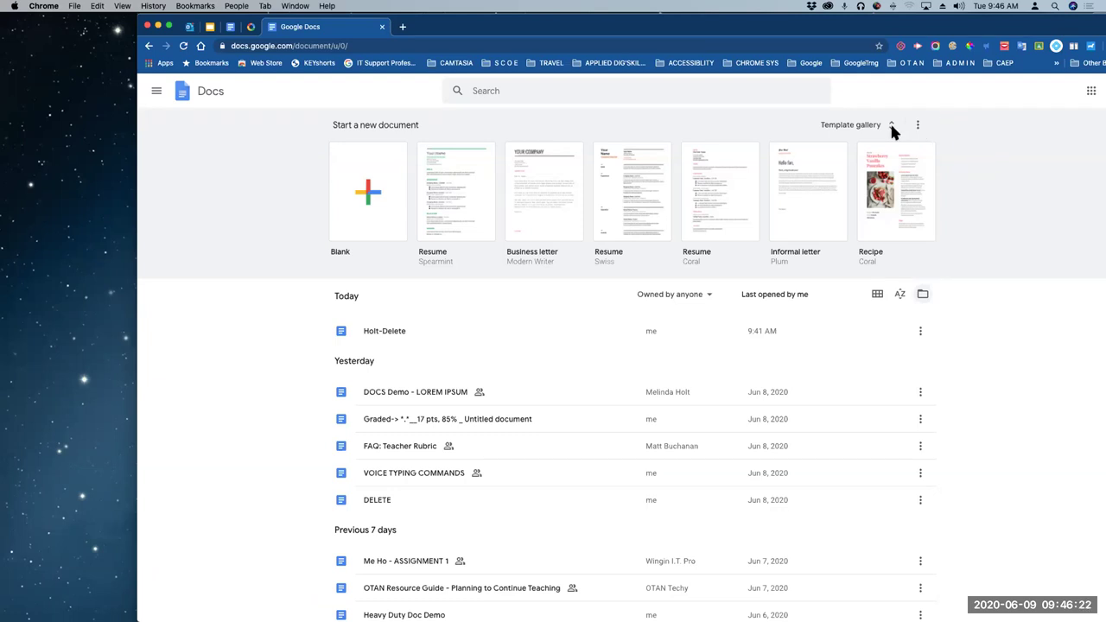
{"action": "left_click", "coordinate": [844, 127]}
{"action": "scroll", "coordinate": [555, 229], "scroll_direction": "down", "scroll_amount": 5}
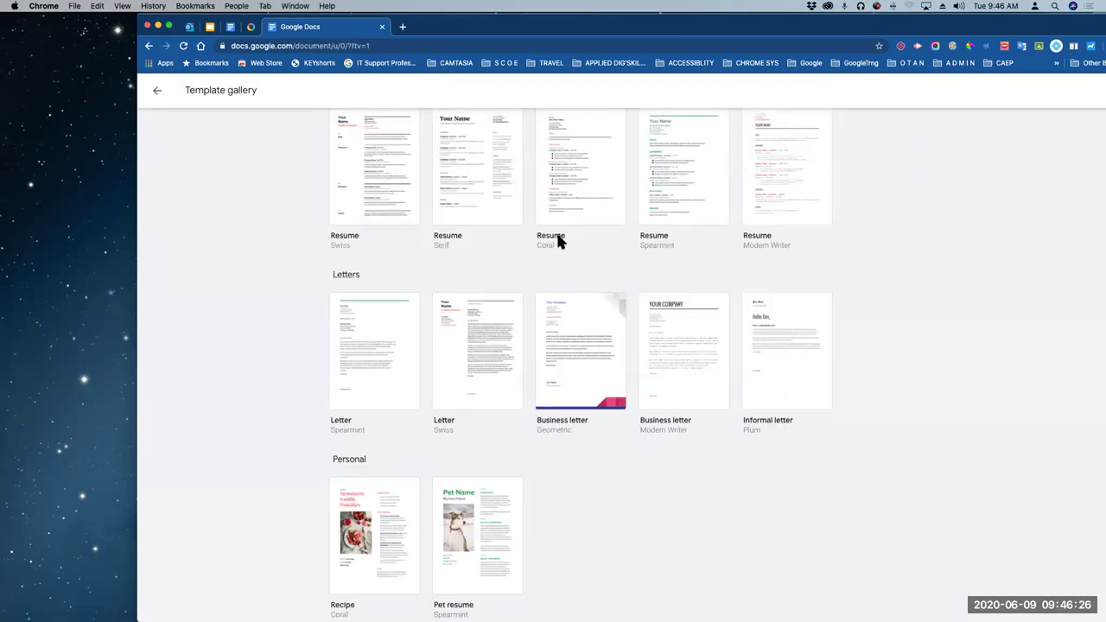
{"action": "scroll", "coordinate": [560, 239], "scroll_direction": "down", "scroll_amount": 5}
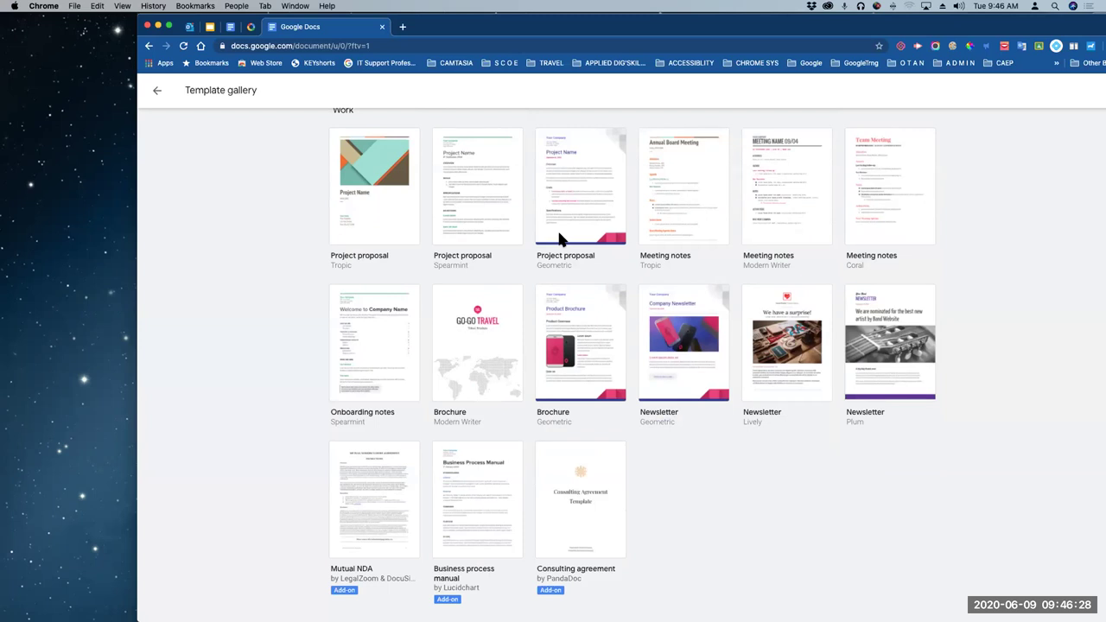
Examine the Work and Sales templates in the gallery, go back up to the recently used ones, and return to the Docs home page
{"action": "scroll", "coordinate": [560, 239], "scroll_direction": "down", "scroll_amount": 3}
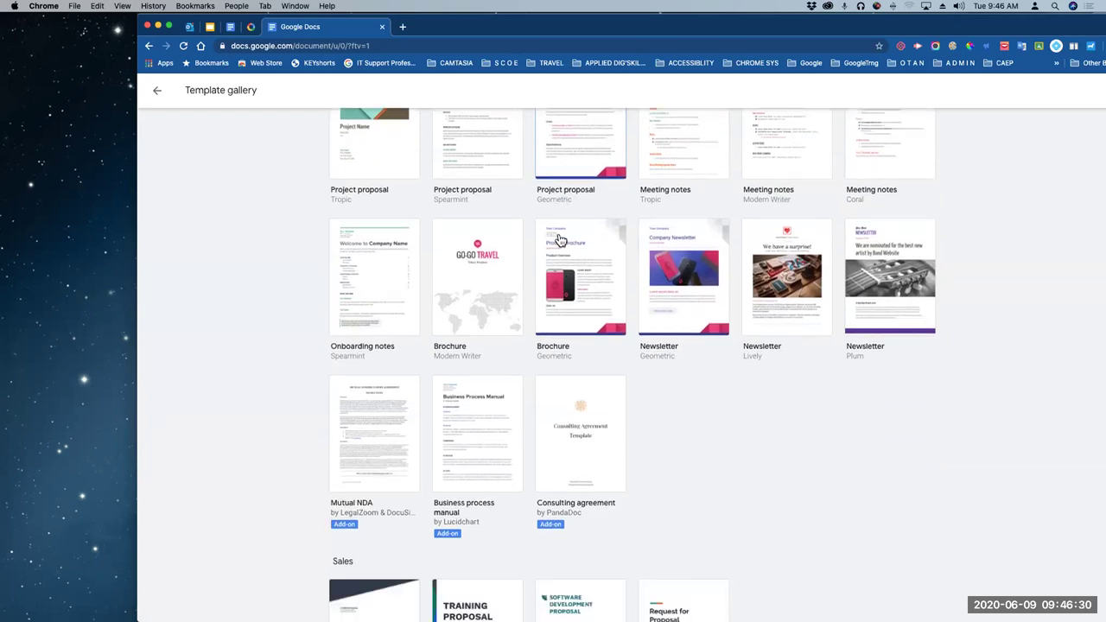
{"action": "scroll", "coordinate": [560, 239], "scroll_direction": "down", "scroll_amount": 2}
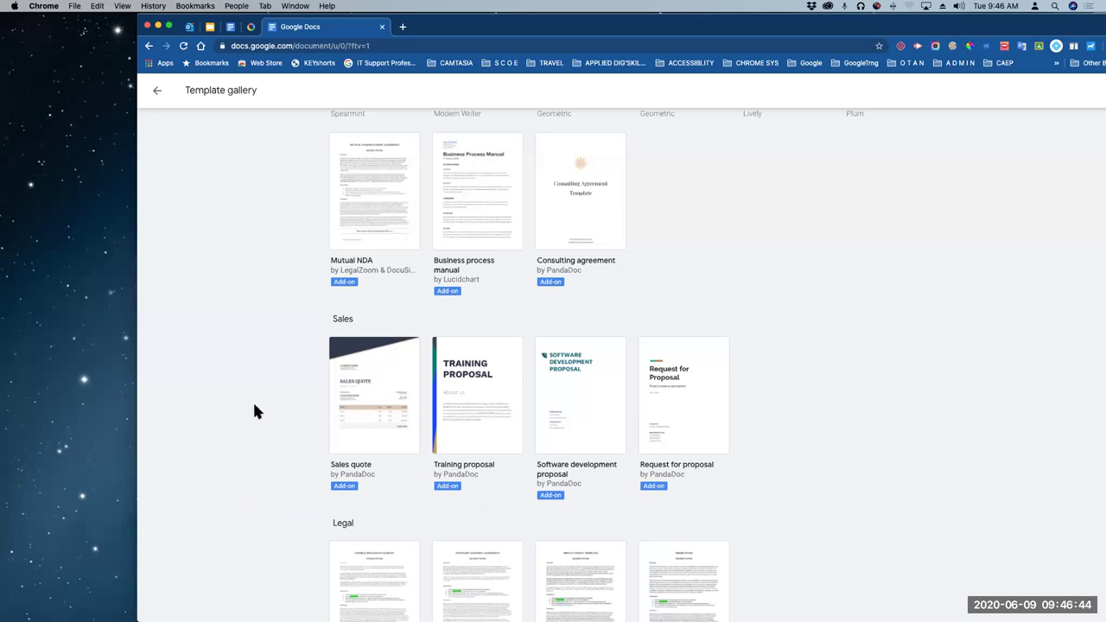
{"action": "scroll", "coordinate": [254, 409], "scroll_direction": "up", "scroll_amount": 1}
{"action": "scroll", "coordinate": [254, 410], "scroll_direction": "up", "scroll_amount": 1}
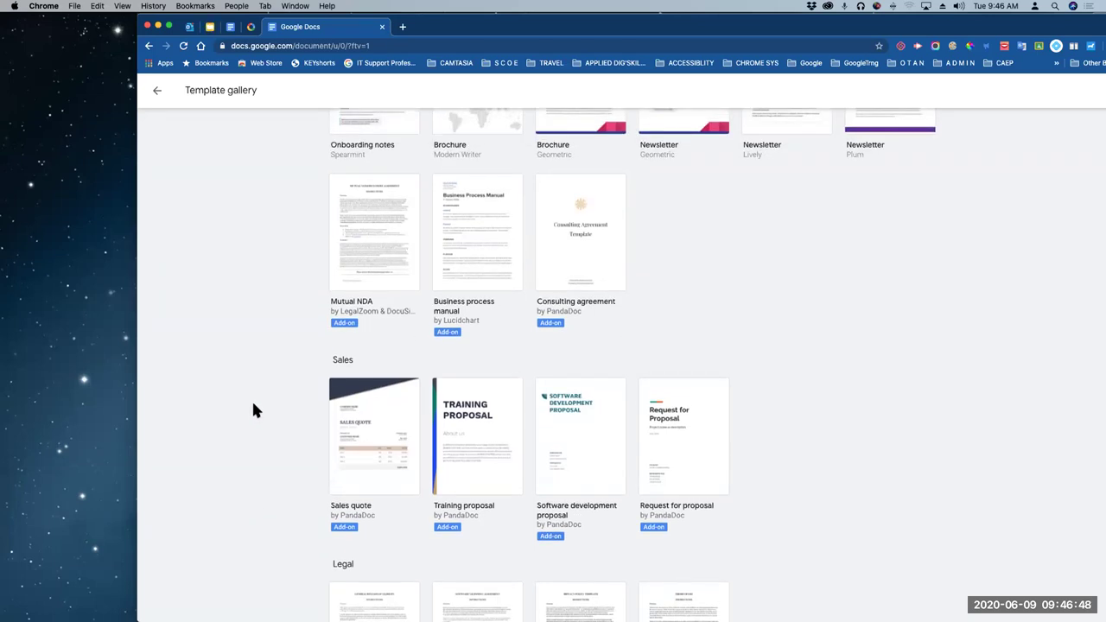
{"action": "scroll", "coordinate": [253, 411], "scroll_direction": "up", "scroll_amount": 2}
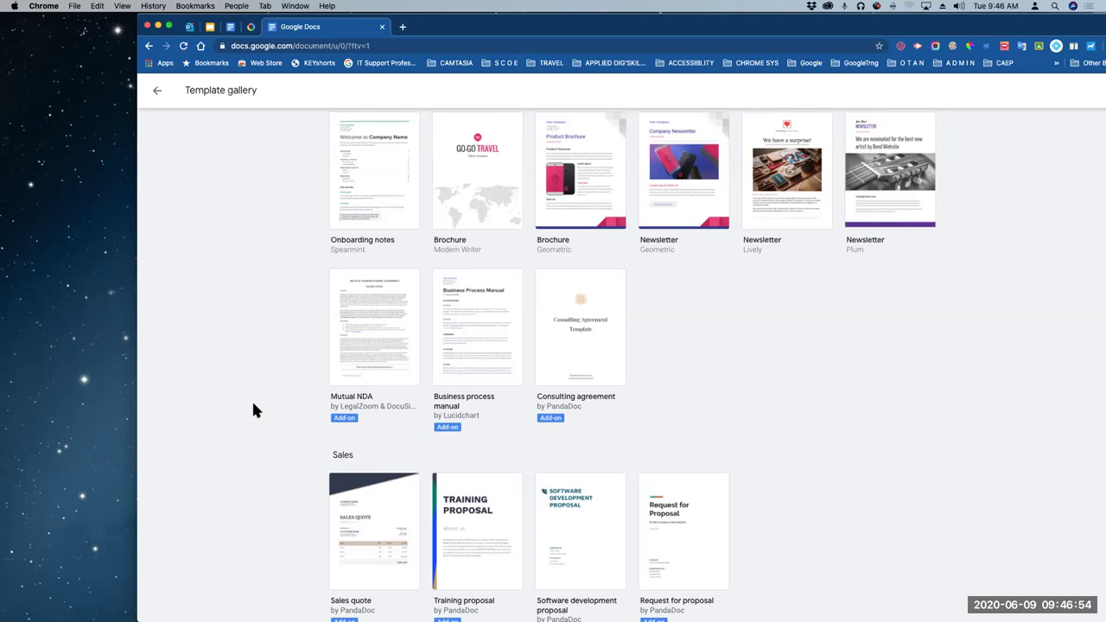
{"action": "scroll", "coordinate": [253, 404], "scroll_direction": "up", "scroll_amount": 2}
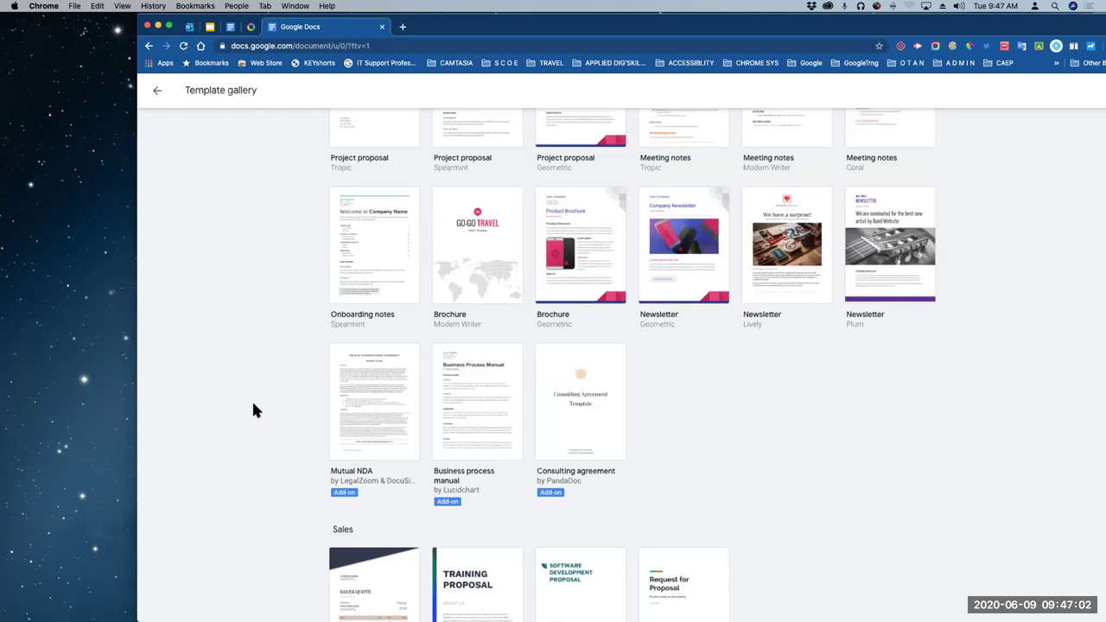
{"action": "left_click", "coordinate": [557, 497]}
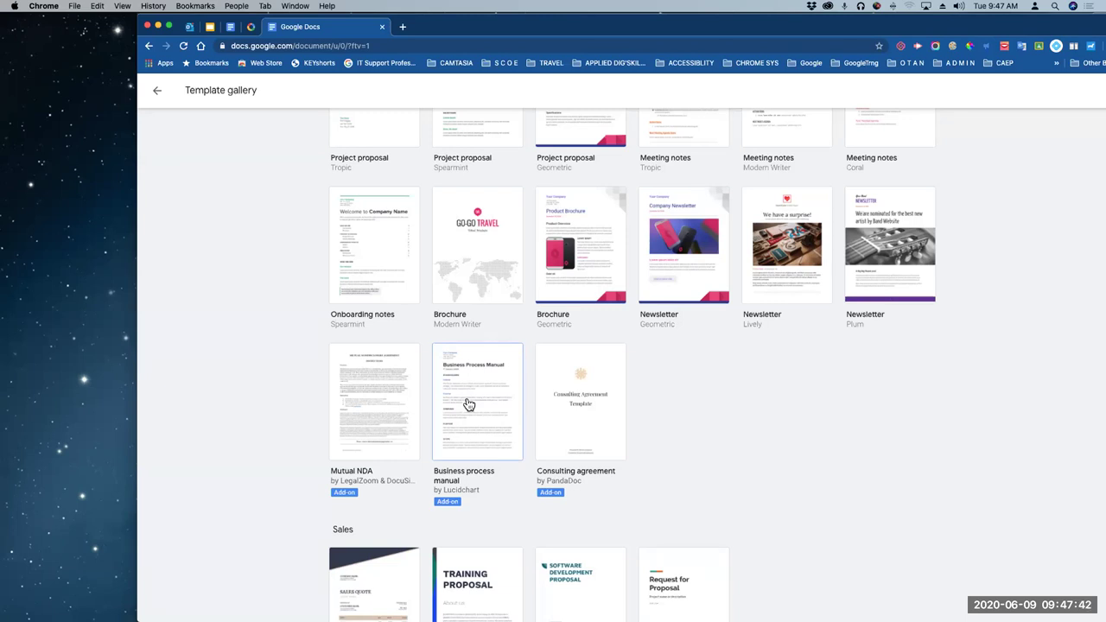
{"action": "scroll", "coordinate": [482, 363], "scroll_direction": "up", "scroll_amount": 4}
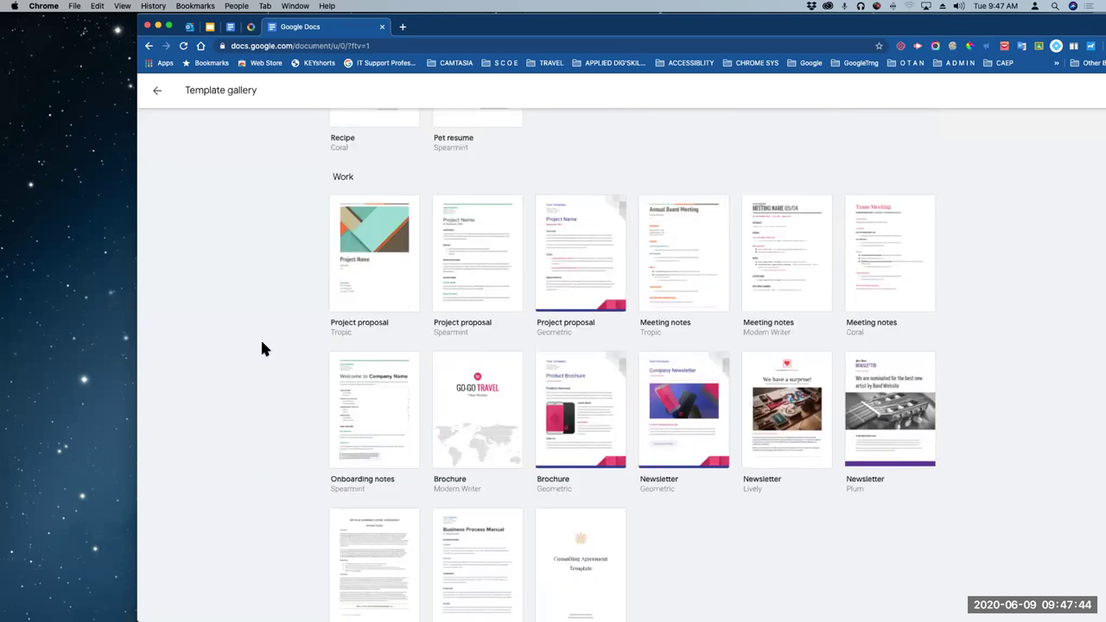
{"action": "scroll", "coordinate": [274, 315], "scroll_direction": "up", "scroll_amount": 6}
{"action": "scroll", "coordinate": [277, 323], "scroll_direction": "up", "scroll_amount": 10}
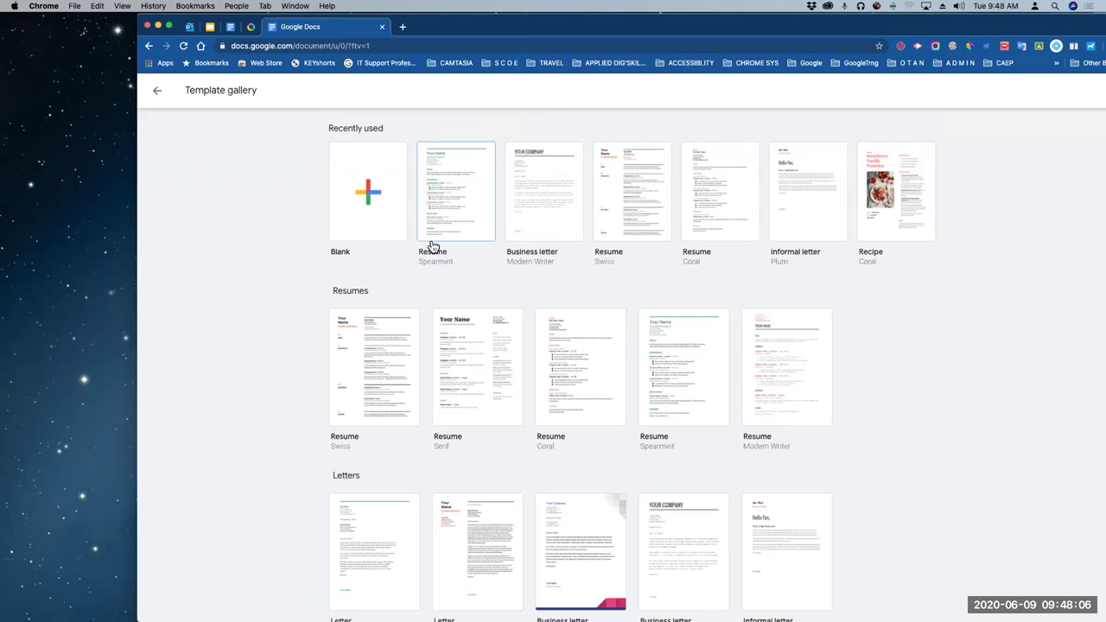
{"action": "left_click", "coordinate": [158, 93]}
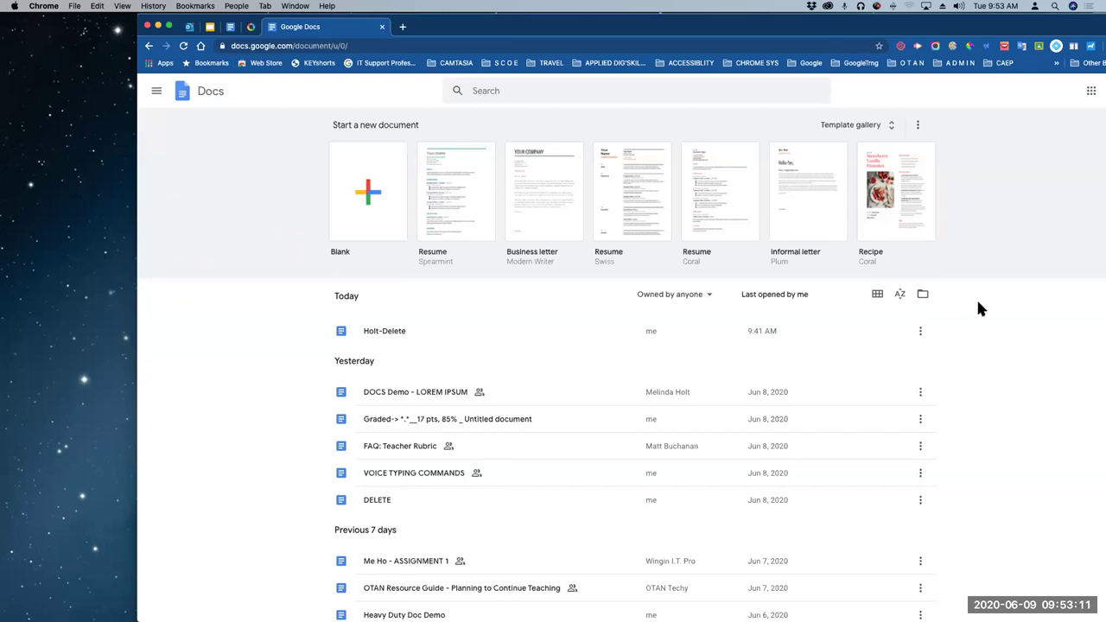
Filter the document list to Owned by me and look through the listed files
{"action": "left_click", "coordinate": [704, 298]}
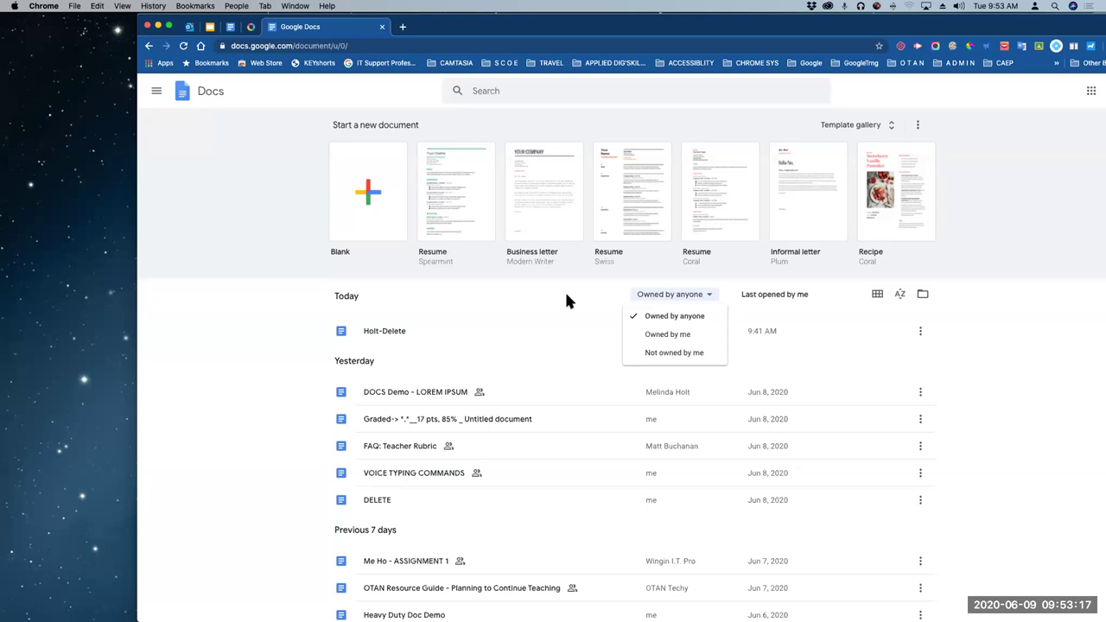
{"action": "left_click", "coordinate": [660, 335]}
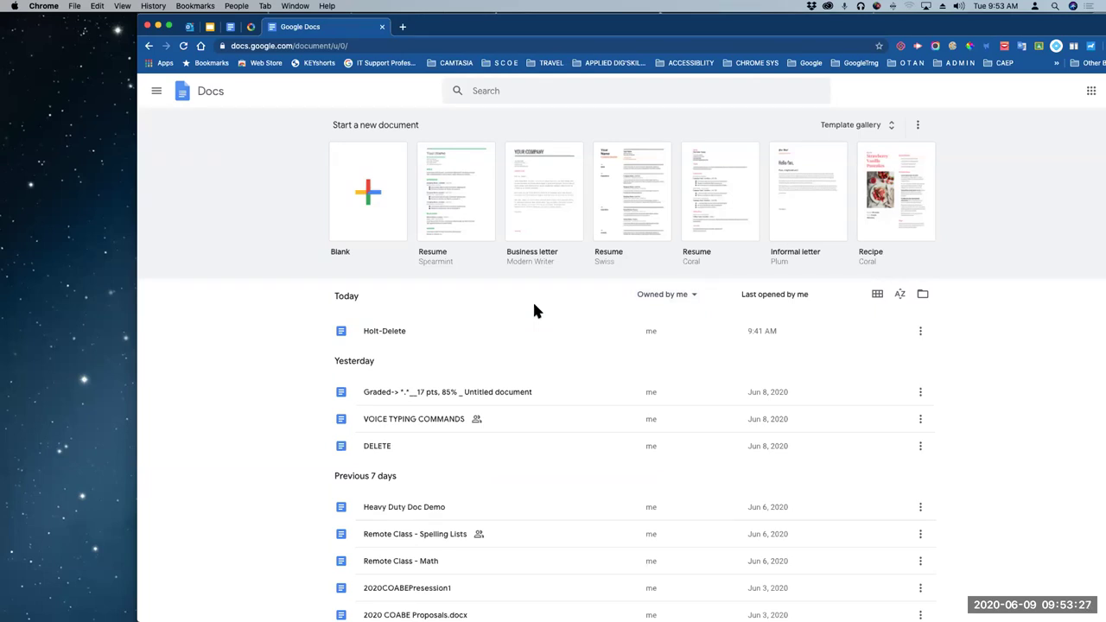
{"action": "scroll", "coordinate": [657, 303], "scroll_direction": "down", "scroll_amount": 2}
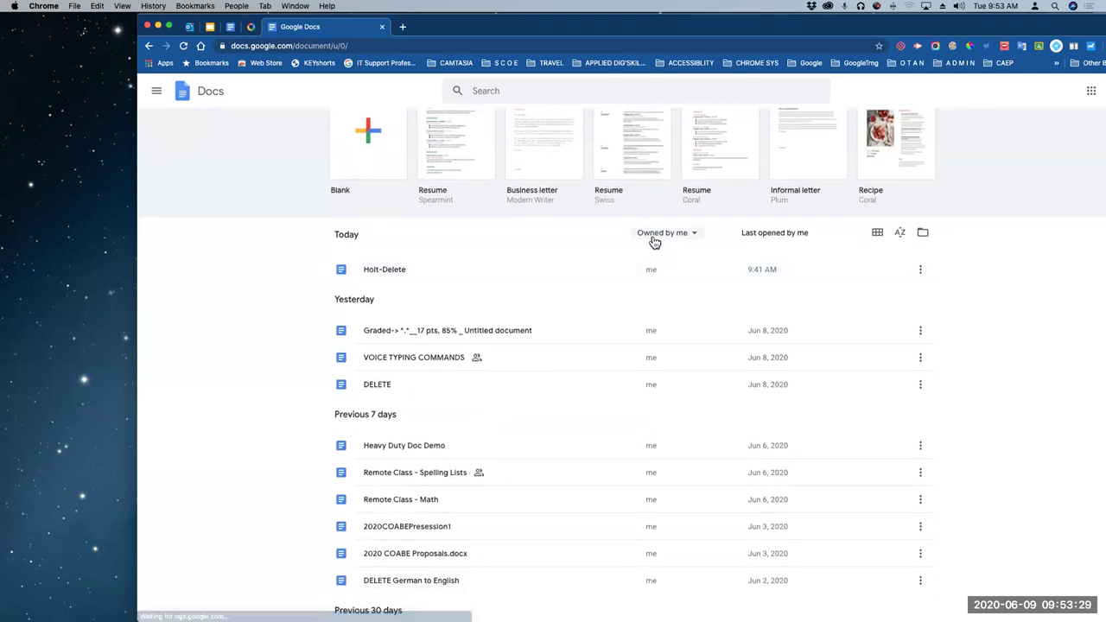
{"action": "scroll", "coordinate": [650, 464], "scroll_direction": "down", "scroll_amount": 2}
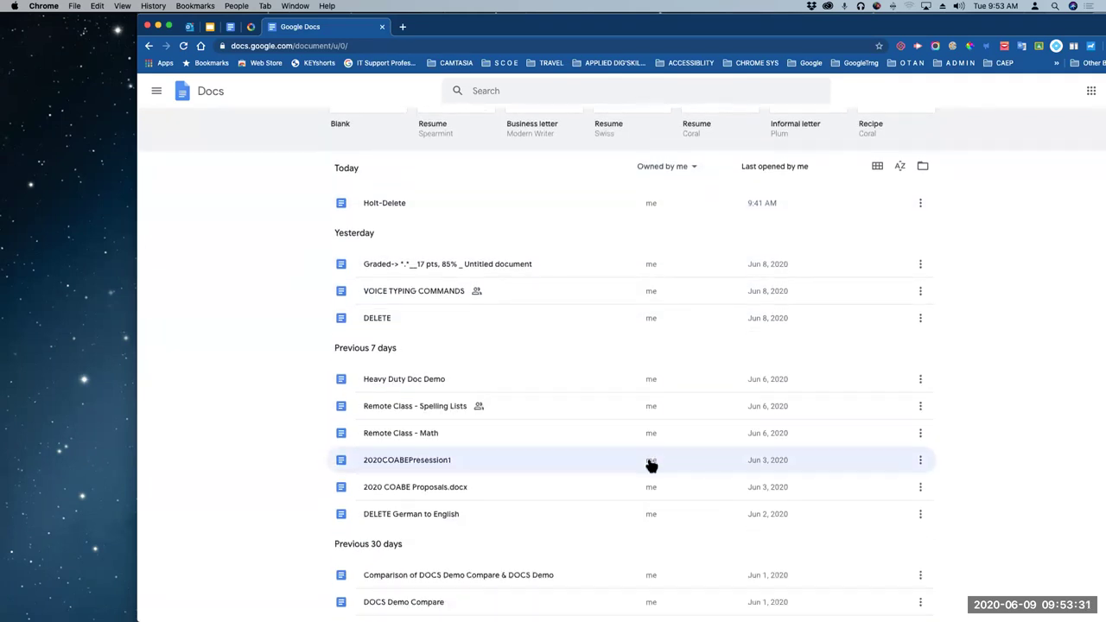
{"action": "scroll", "coordinate": [648, 463], "scroll_direction": "down", "scroll_amount": 3}
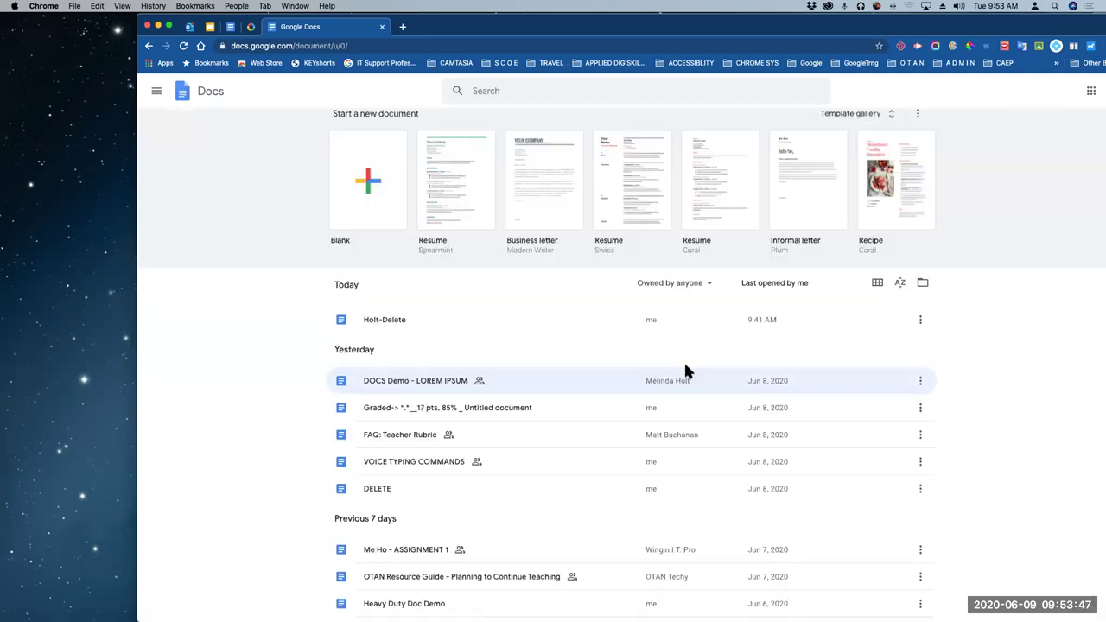
Look through the documents owned by anyone, and filter the list to Not owned by me
{"action": "scroll", "coordinate": [700, 363], "scroll_direction": "down", "scroll_amount": 2}
{"action": "scroll", "coordinate": [691, 373], "scroll_direction": "down", "scroll_amount": 4}
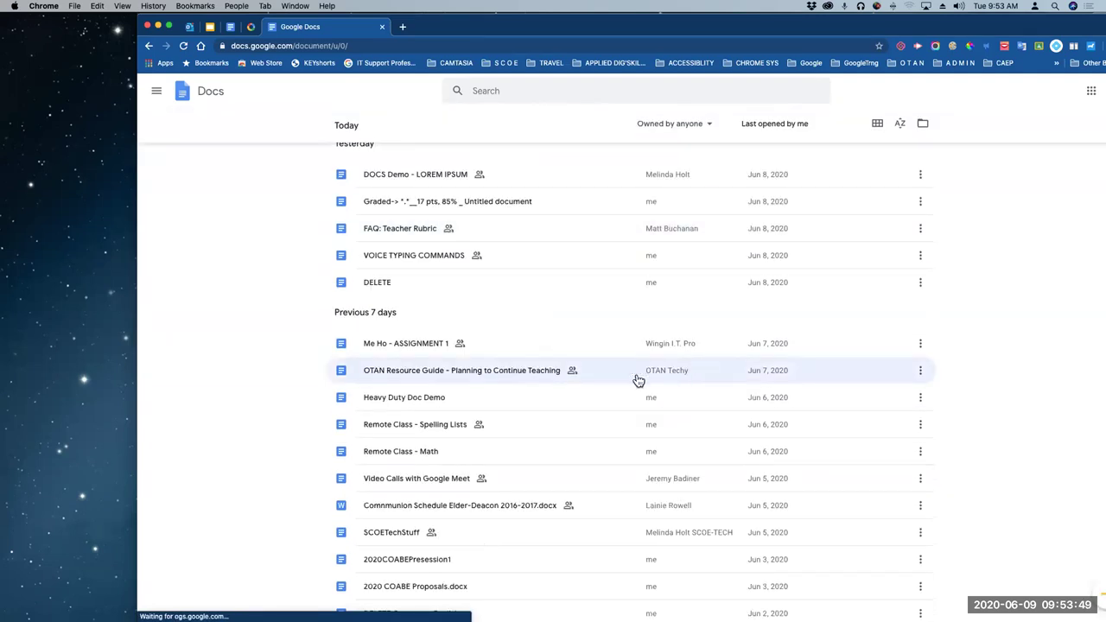
{"action": "scroll", "coordinate": [708, 375], "scroll_direction": "down", "scroll_amount": 1}
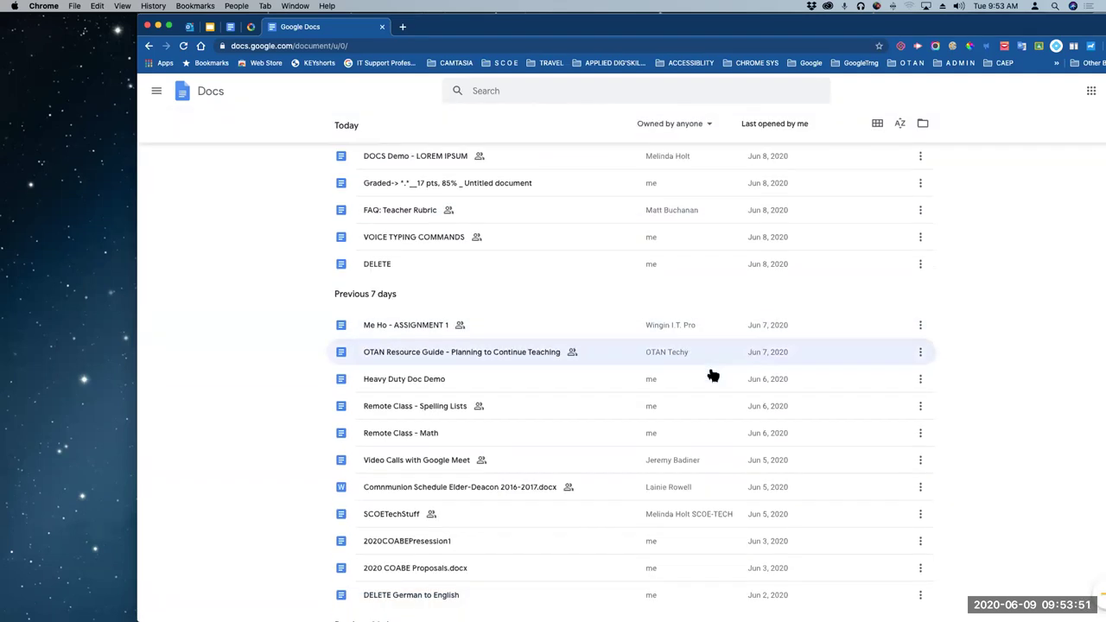
{"action": "scroll", "coordinate": [691, 375], "scroll_direction": "down", "scroll_amount": 2}
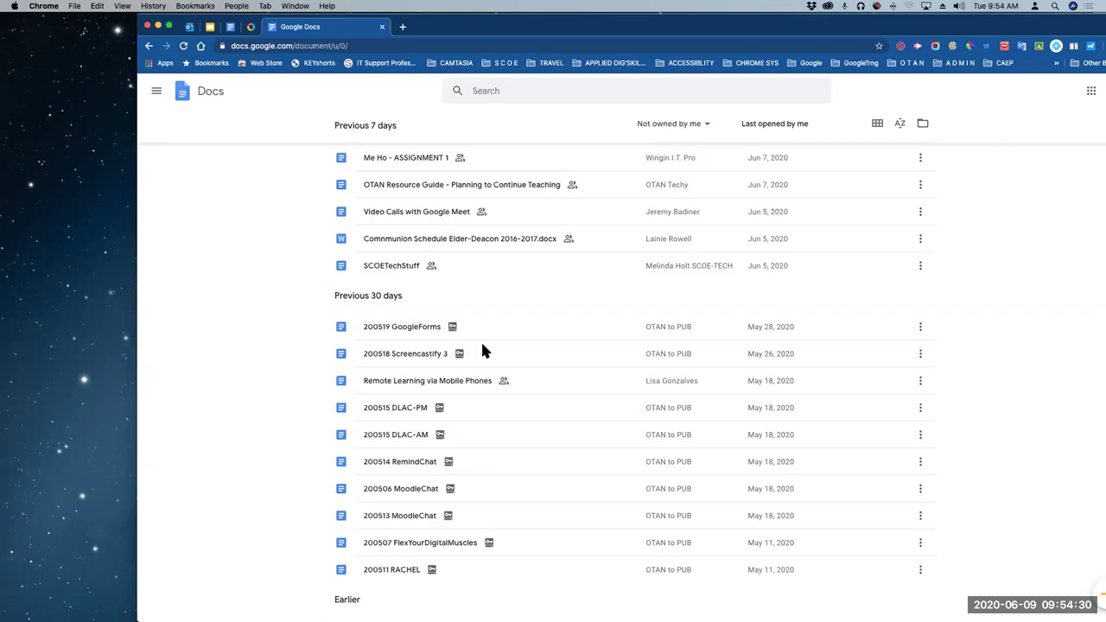
{"action": "scroll", "coordinate": [644, 252], "scroll_direction": "up", "scroll_amount": 3}
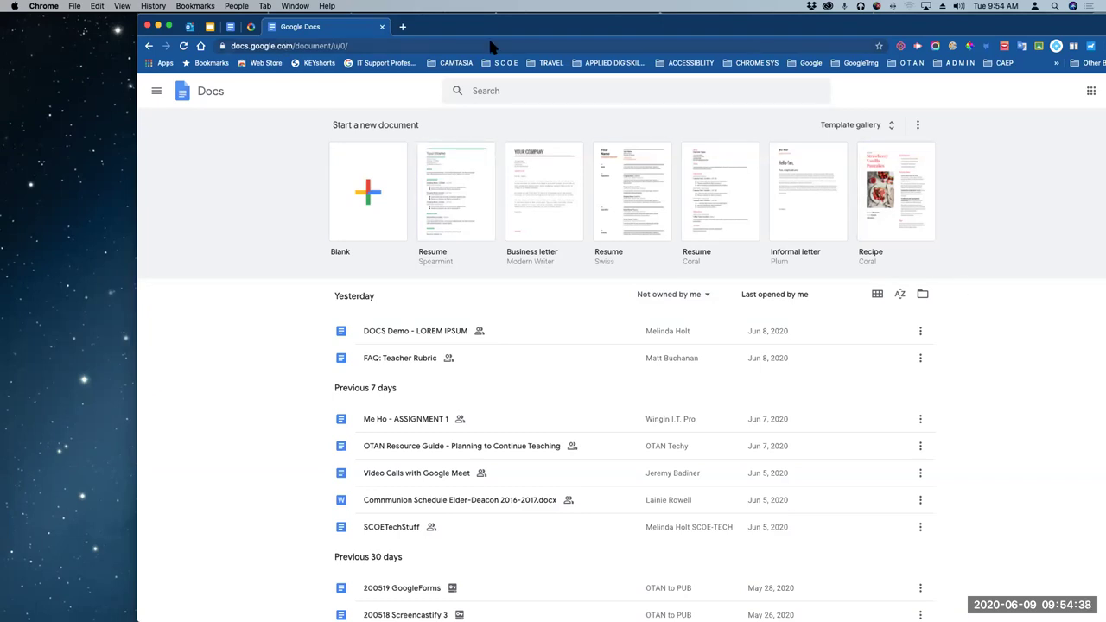
Switch to the EBOOK: DOCS presentation and view slides 17 and 18 on creating documents from the app site and a device app
{"action": "left_click_drag", "start_coordinate": [777, 29], "coordinate": [801, 66]}
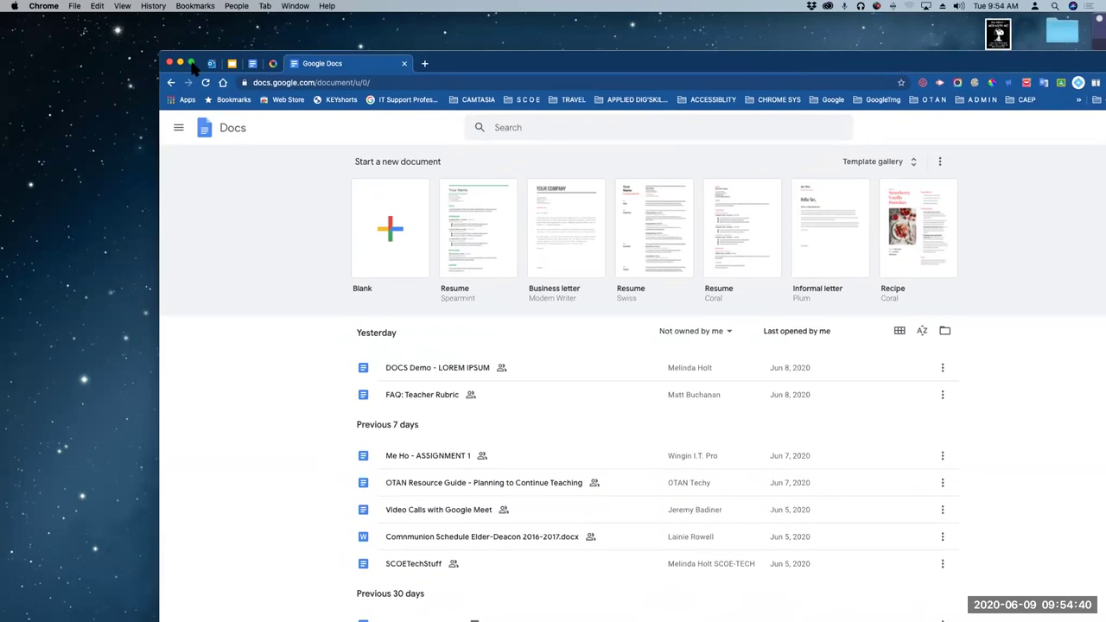
{"action": "left_click", "coordinate": [235, 64]}
{"action": "left_click_drag", "start_coordinate": [680, 57], "coordinate": [688, 22]}
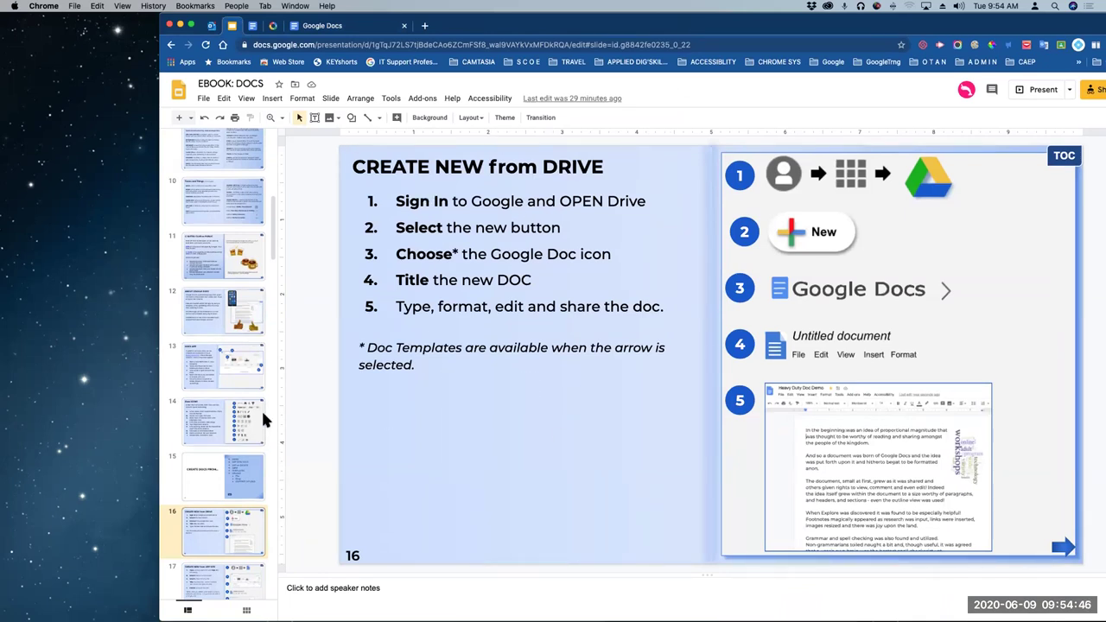
{"action": "key", "text": "Down"}
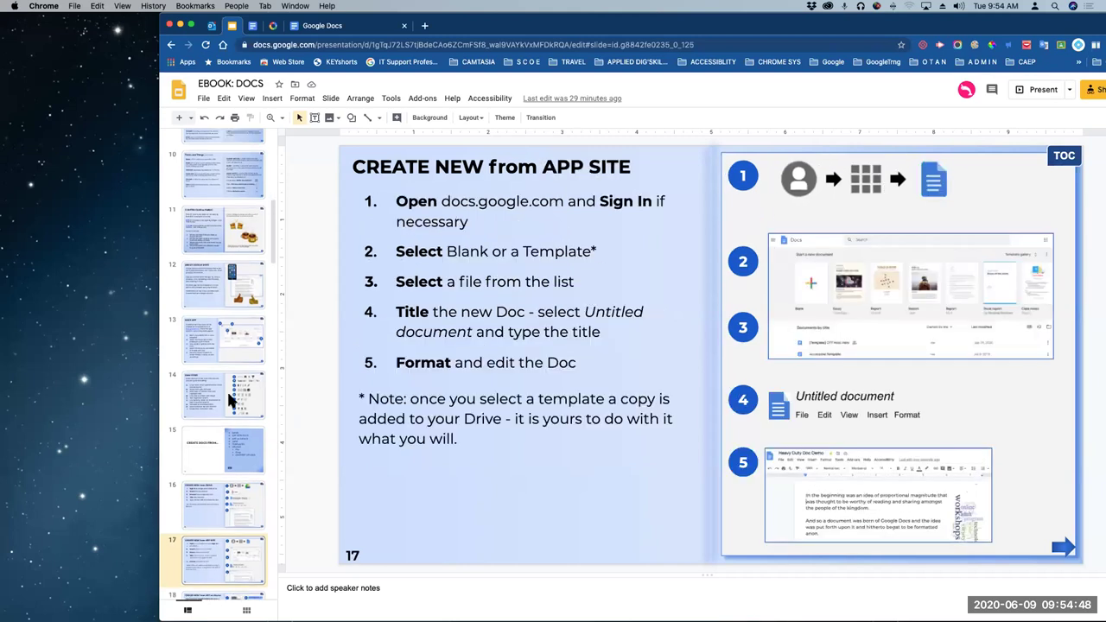
{"action": "scroll", "coordinate": [228, 387], "scroll_direction": "down", "scroll_amount": 5}
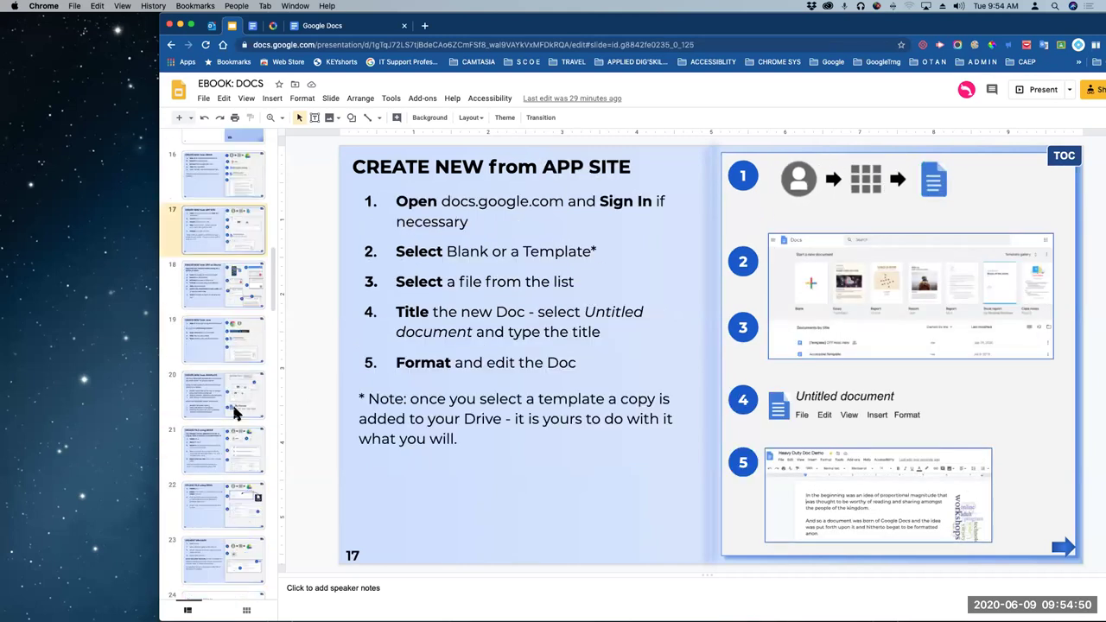
{"action": "left_click", "coordinate": [235, 274]}
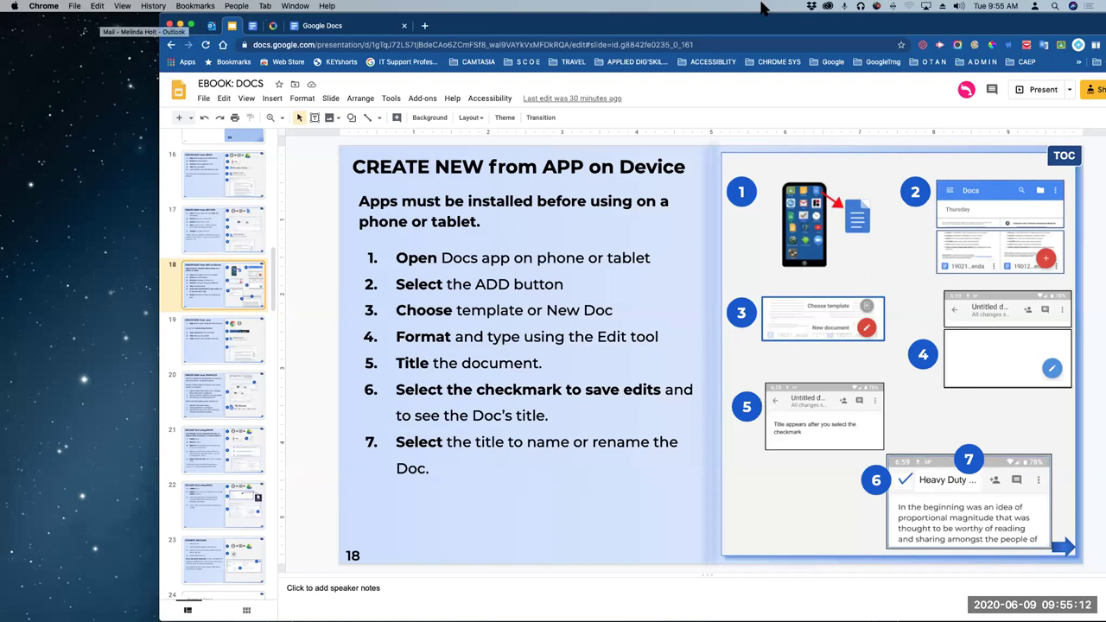
Show slide 19 on creating documents from .new, select the page address in the browser, and reposition the browser window
{"action": "double_click", "coordinate": [833, 17]}
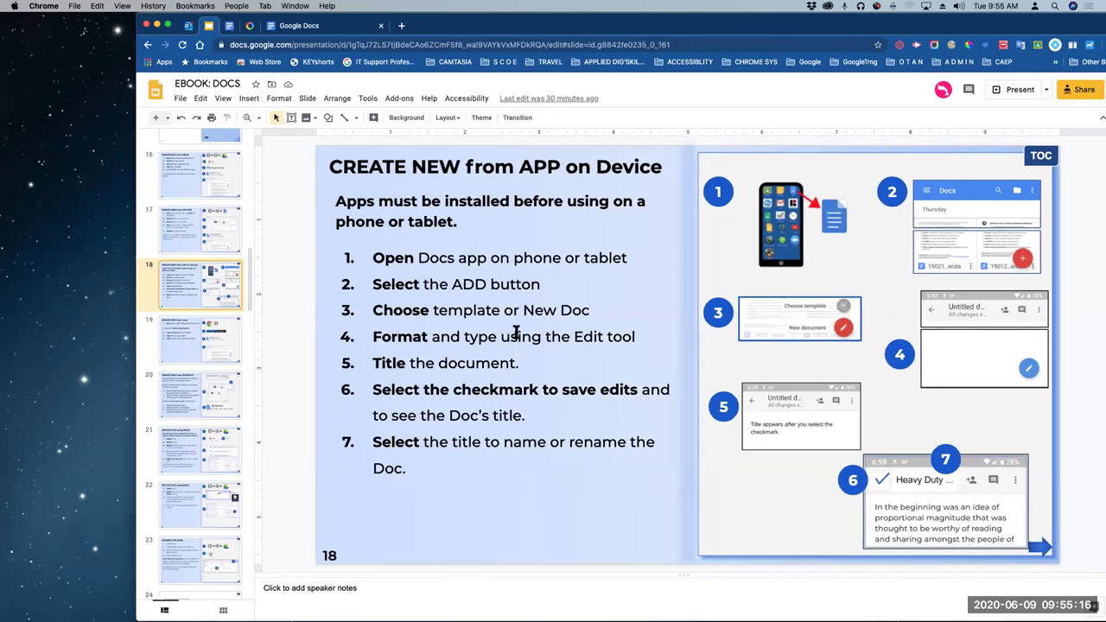
{"action": "left_click", "coordinate": [177, 360]}
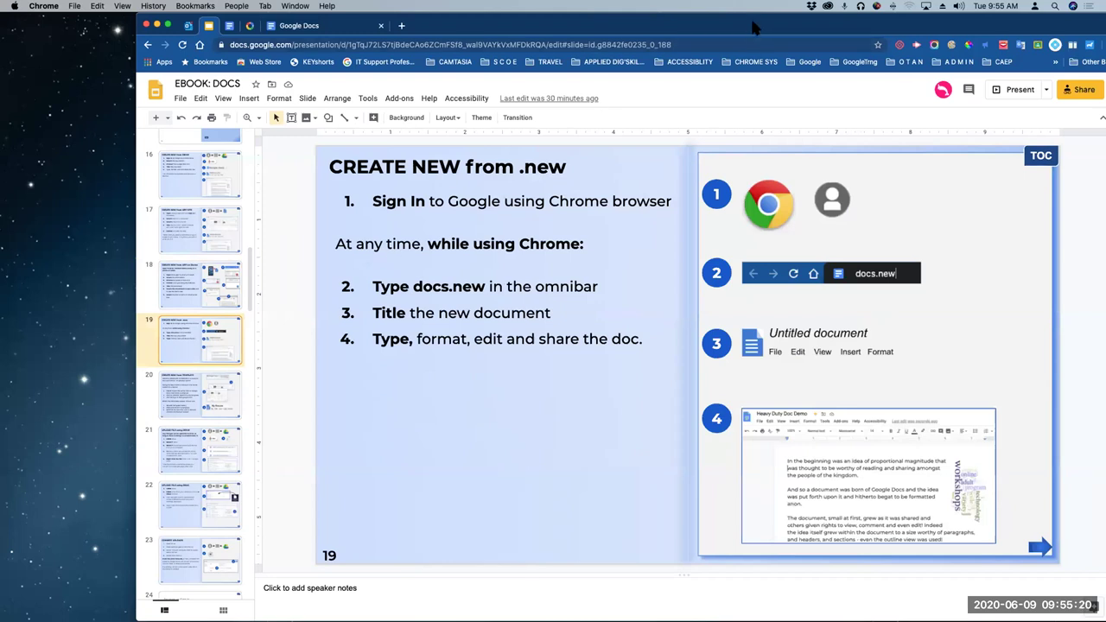
{"action": "left_click_drag", "start_coordinate": [754, 28], "coordinate": [752, 29]}
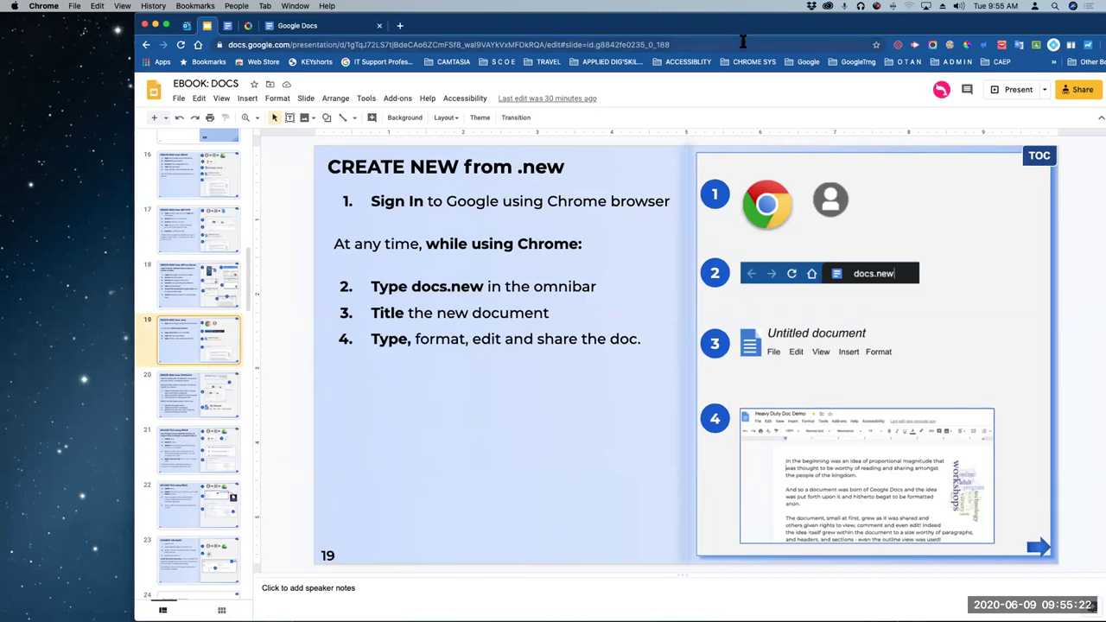
{"action": "left_click", "coordinate": [742, 42]}
{"action": "left_click_drag", "start_coordinate": [874, 21], "coordinate": [877, 36]}
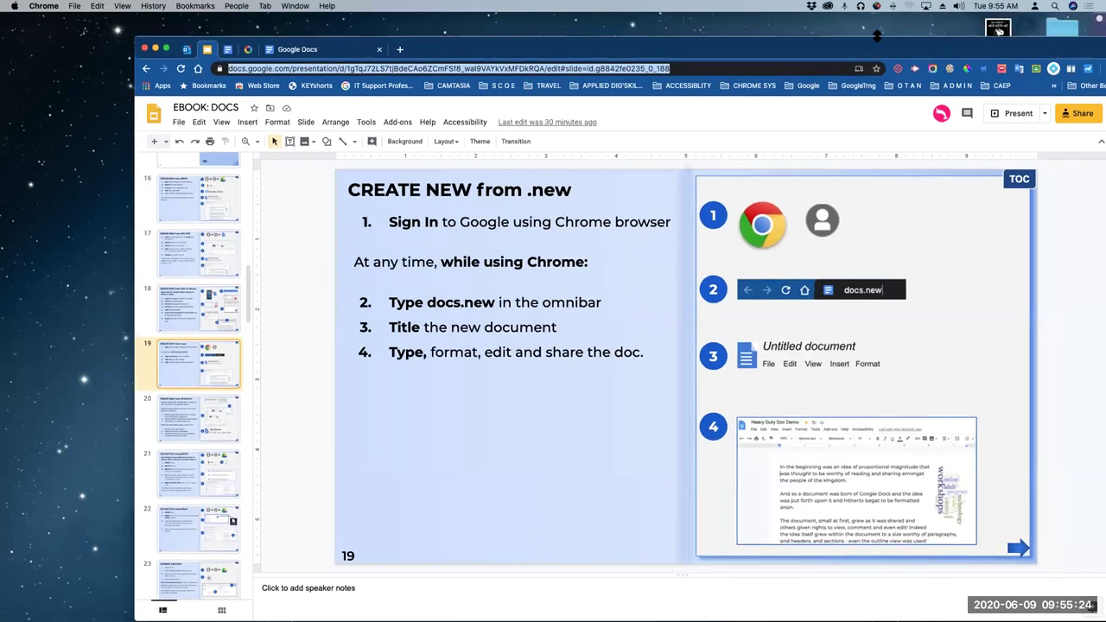
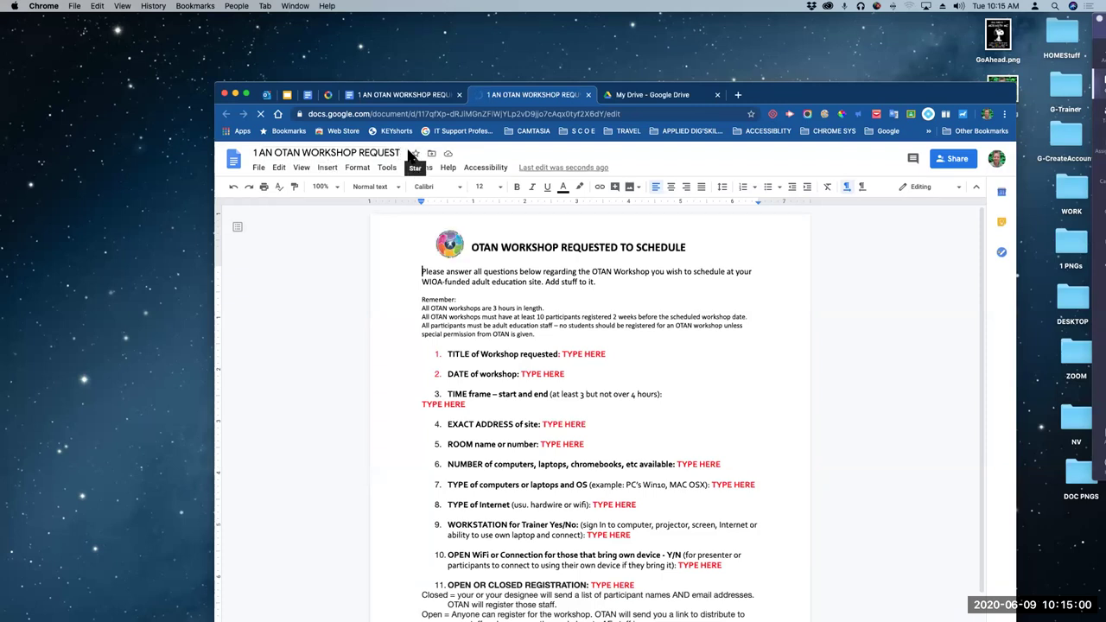
Highlight "Add stuff to it." in the Google Docs copy of the workshop request, and view the .DOCX version's file commands, including Save as Google Docs
{"action": "left_click_drag", "start_coordinate": [545, 281], "coordinate": [623, 282]}
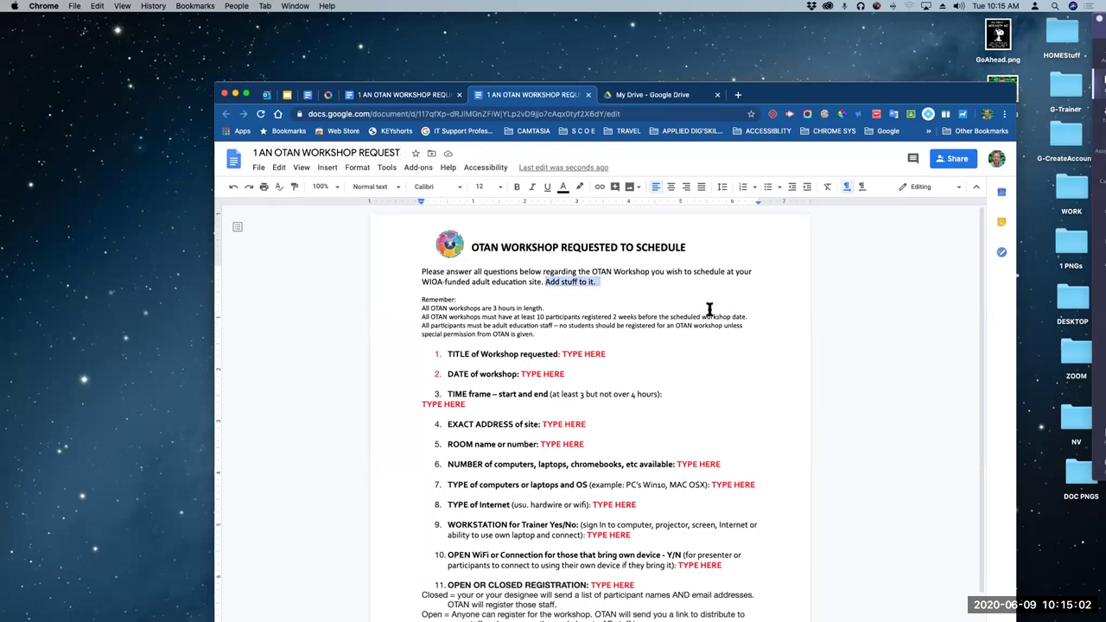
{"action": "left_click", "coordinate": [633, 283]}
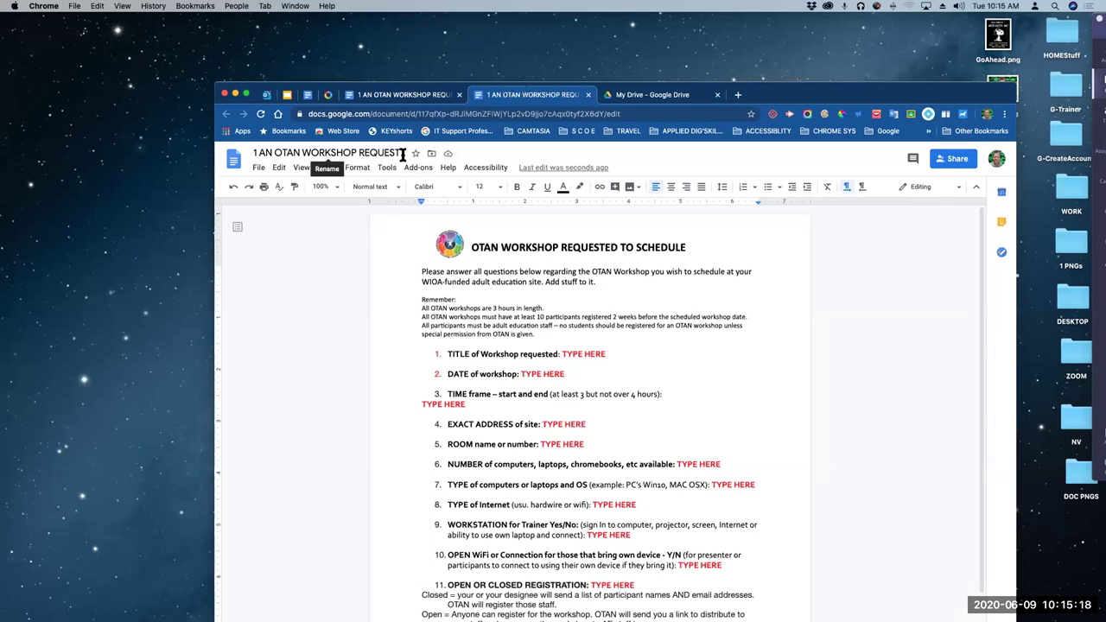
{"action": "left_click", "coordinate": [400, 97]}
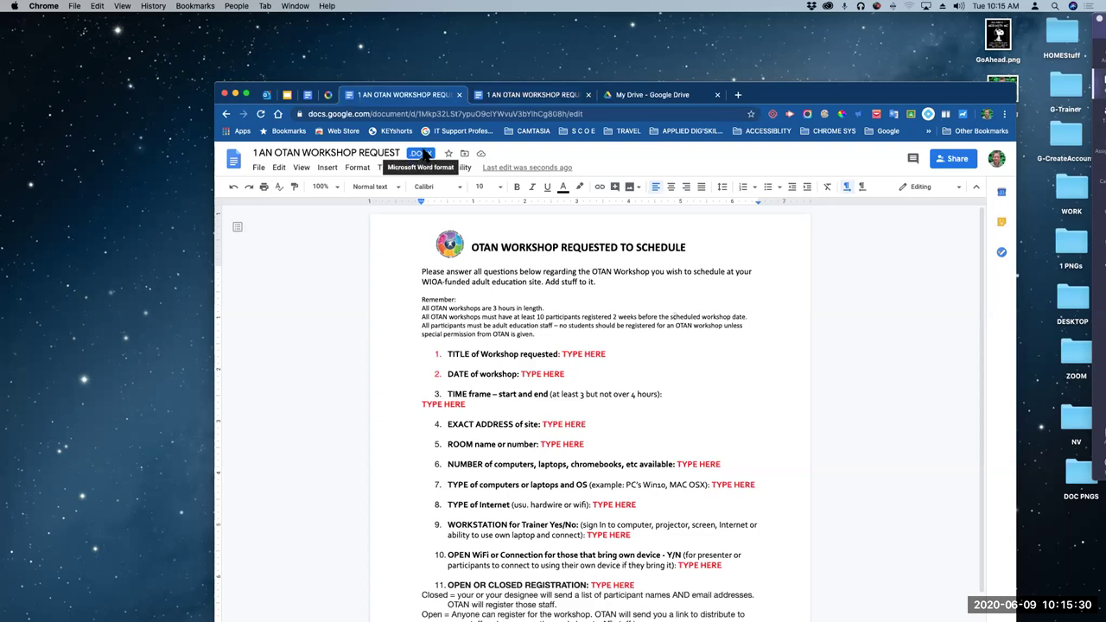
{"action": "left_click", "coordinate": [258, 167]}
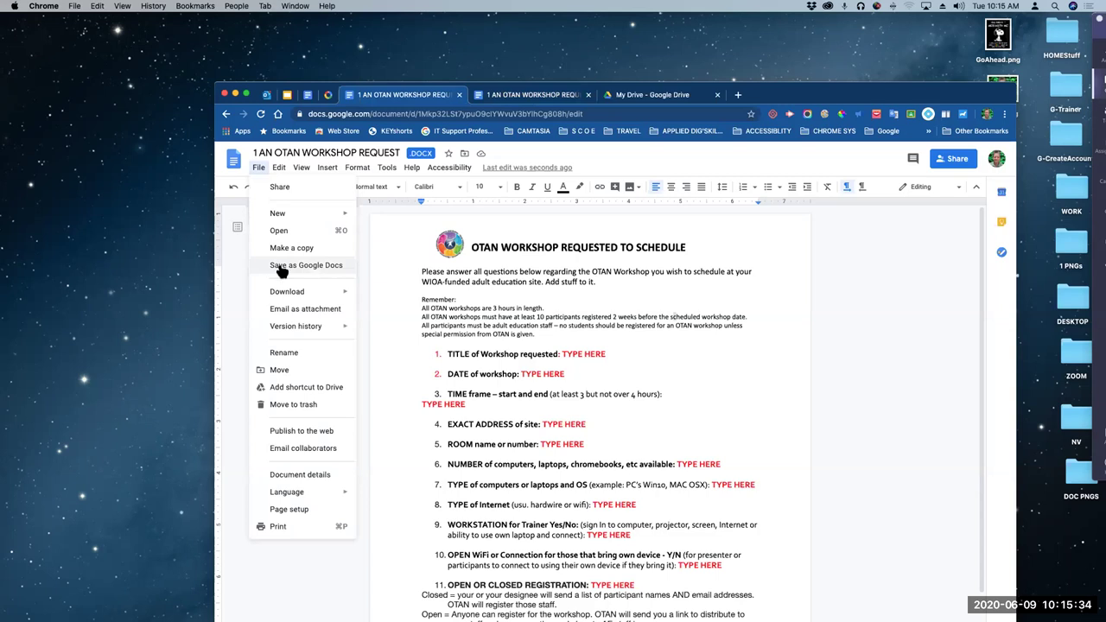
Return to the Google Docs copy of 1 AN OTAN WORKSHOP REQUEST and view its available download formats
{"action": "left_click", "coordinate": [530, 98]}
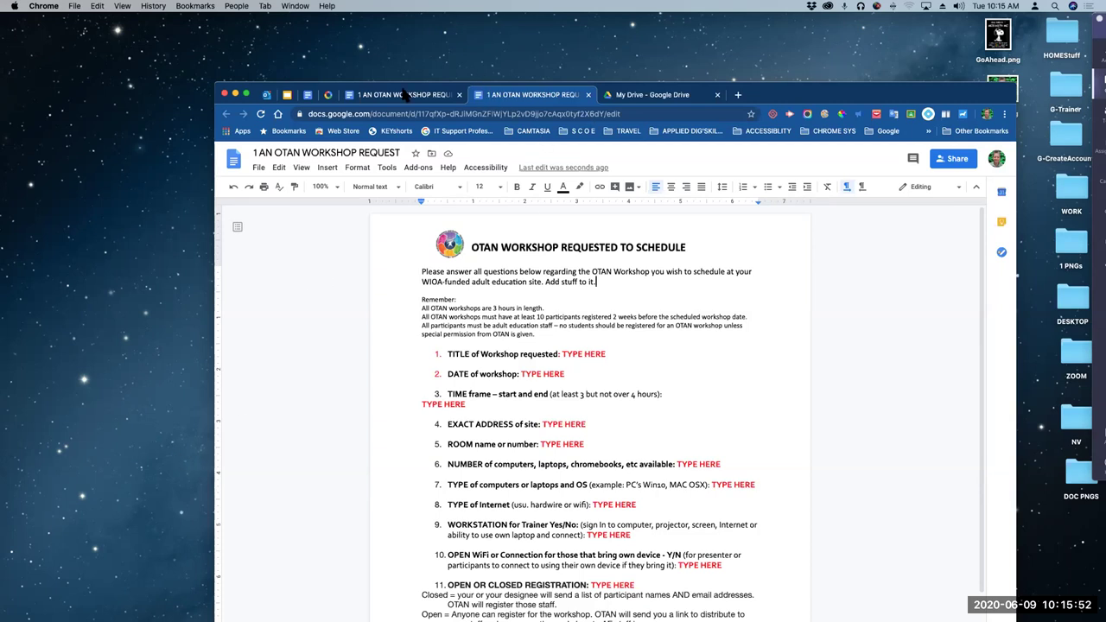
{"action": "left_click", "coordinate": [259, 169]}
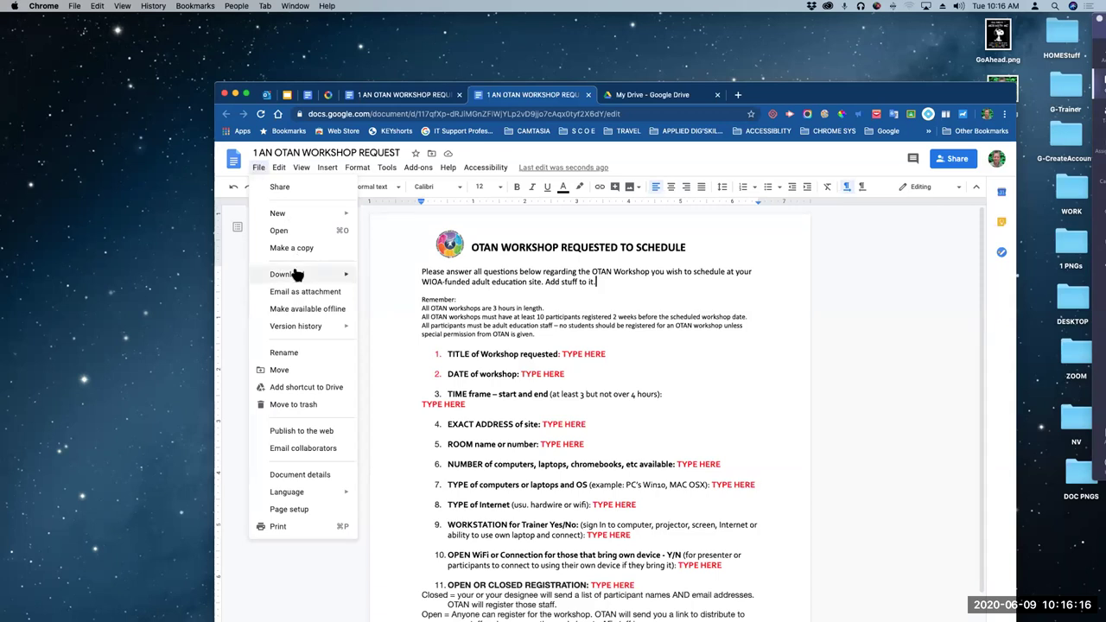
{"action": "mouse_move", "coordinate": [295, 275]}
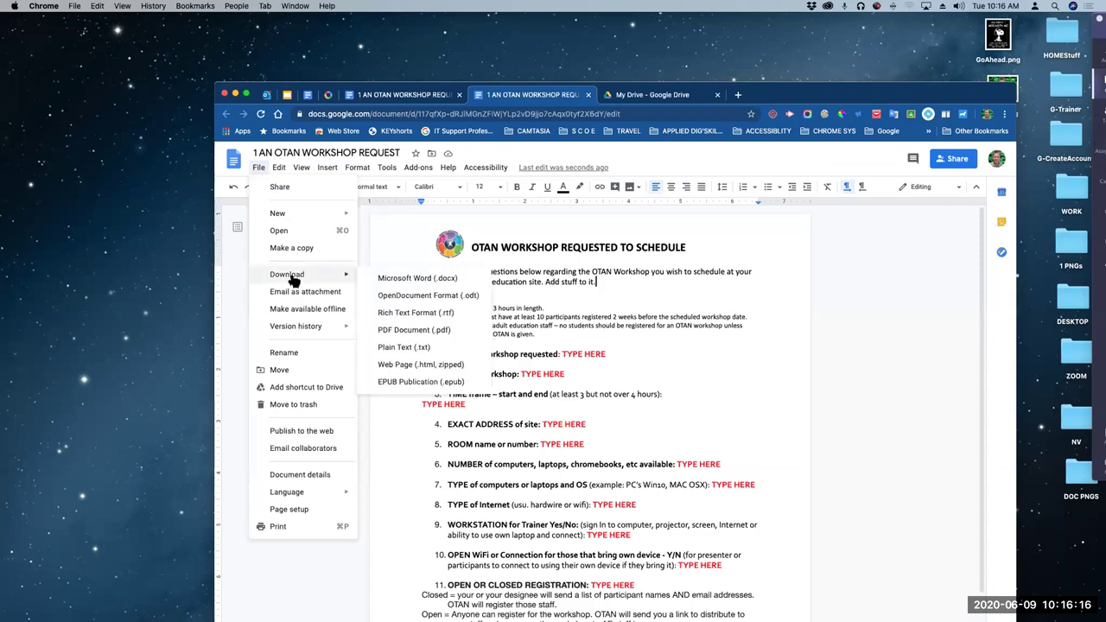
Download the workshop request as Microsoft Word (.docx) to the Desktop and place the downloaded file in view beside the browser window
{"action": "left_click", "coordinate": [426, 279]}
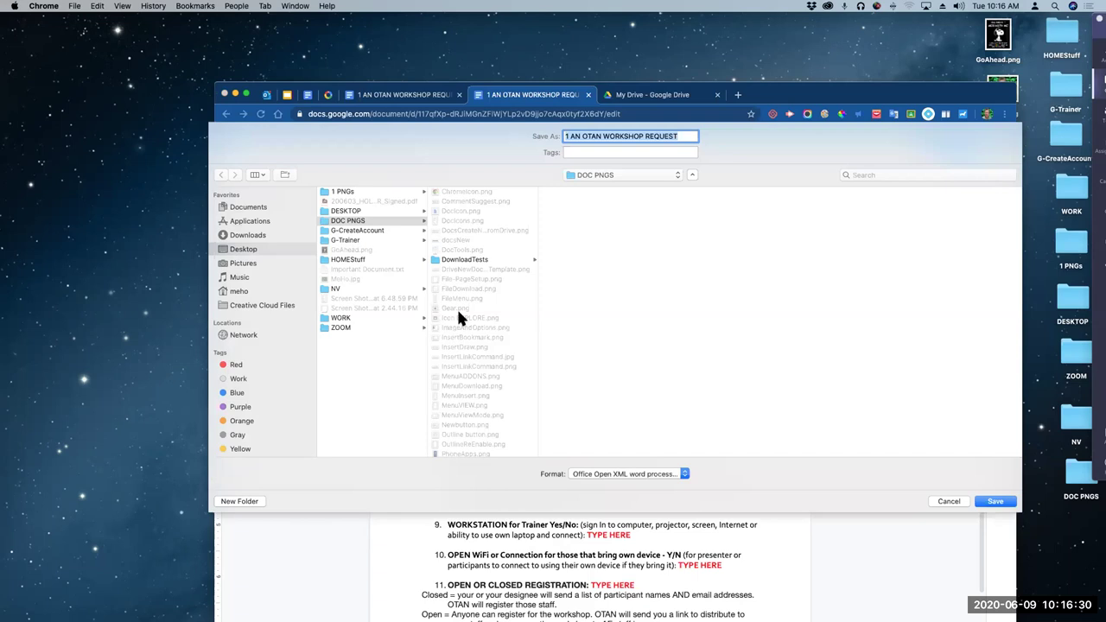
{"action": "left_click", "coordinate": [245, 251]}
{"action": "left_click", "coordinate": [994, 503]}
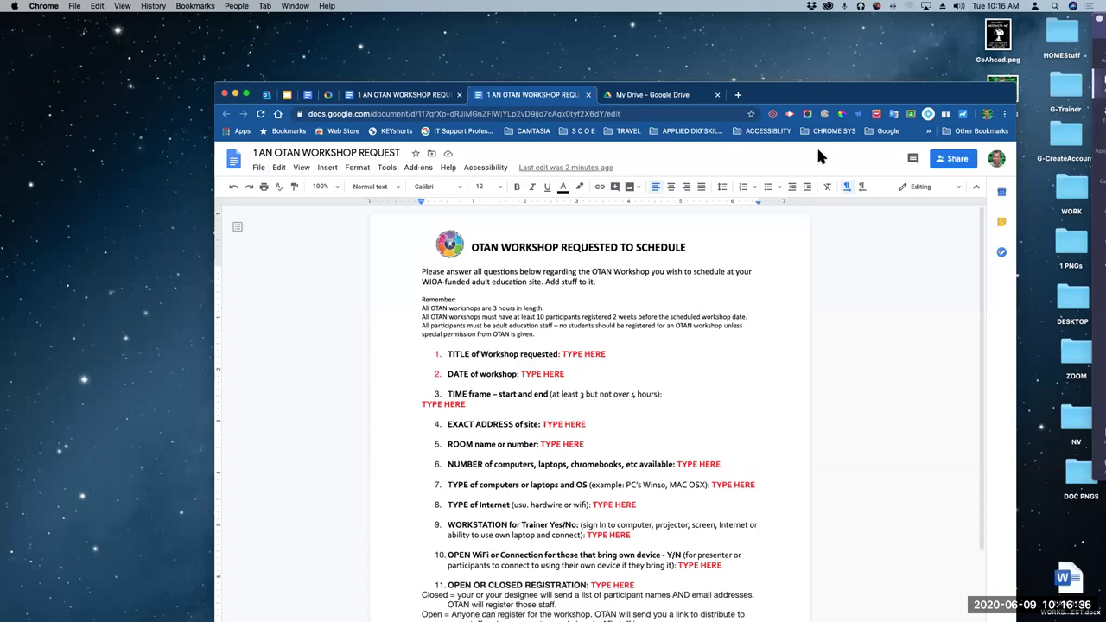
{"action": "left_click_drag", "start_coordinate": [815, 95], "coordinate": [725, 40]}
{"action": "left_click_drag", "start_coordinate": [1072, 577], "coordinate": [1029, 250]}
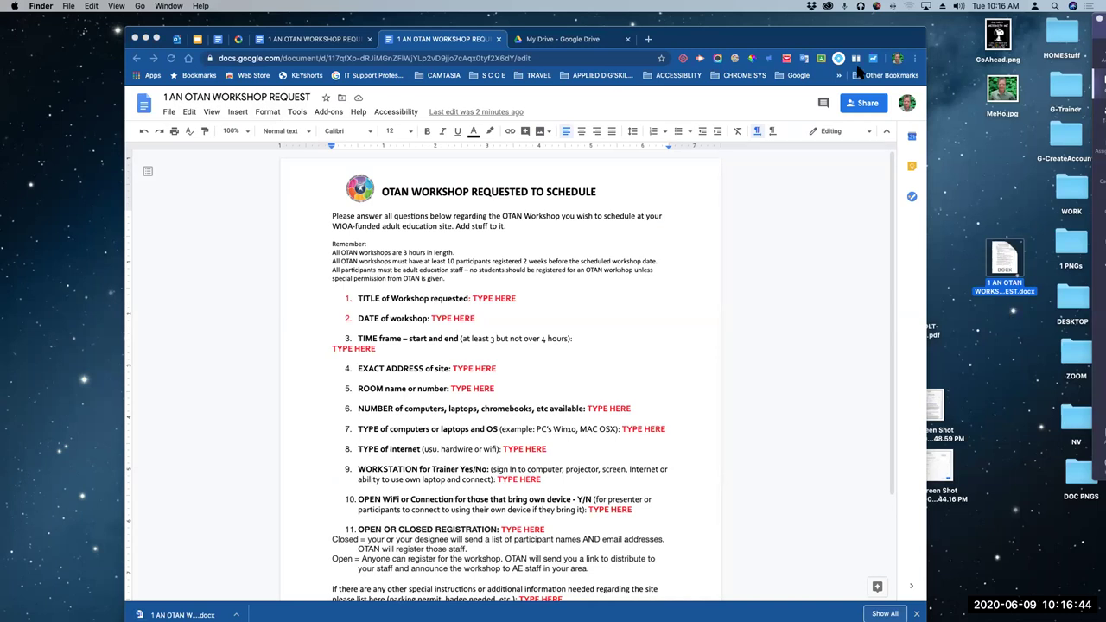
Reposition the browser window and briefly highlight "Add stuff to it." in the Google Docs copy of the workshop request
{"action": "left_click_drag", "start_coordinate": [775, 39], "coordinate": [800, 28]}
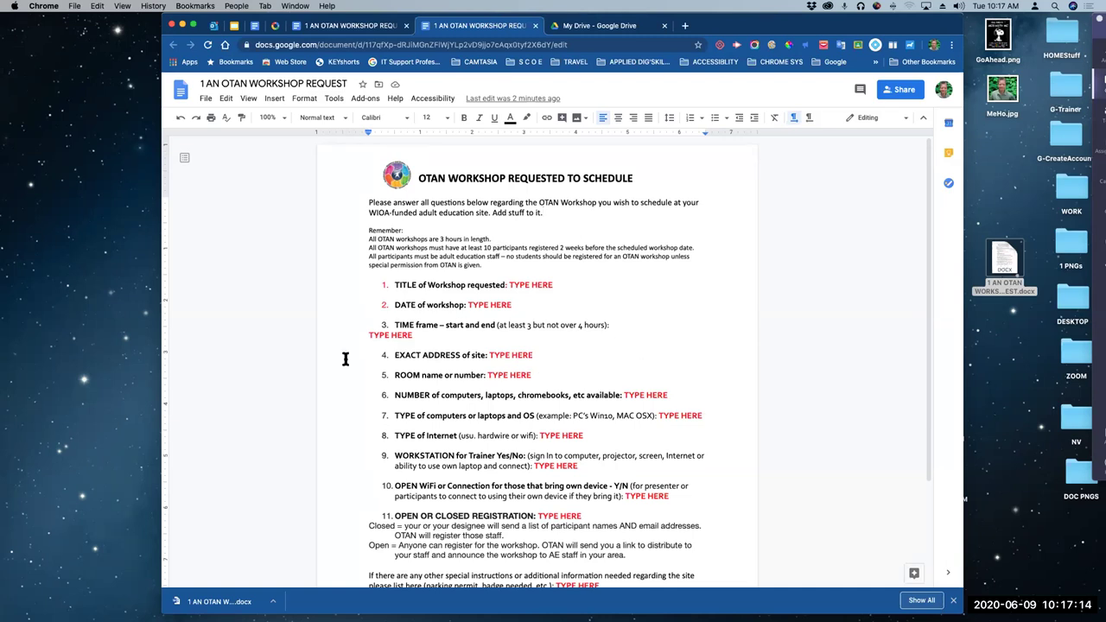
{"action": "left_click_drag", "start_coordinate": [754, 36], "coordinate": [773, 35]}
{"action": "left_click_drag", "start_coordinate": [512, 212], "coordinate": [567, 212]}
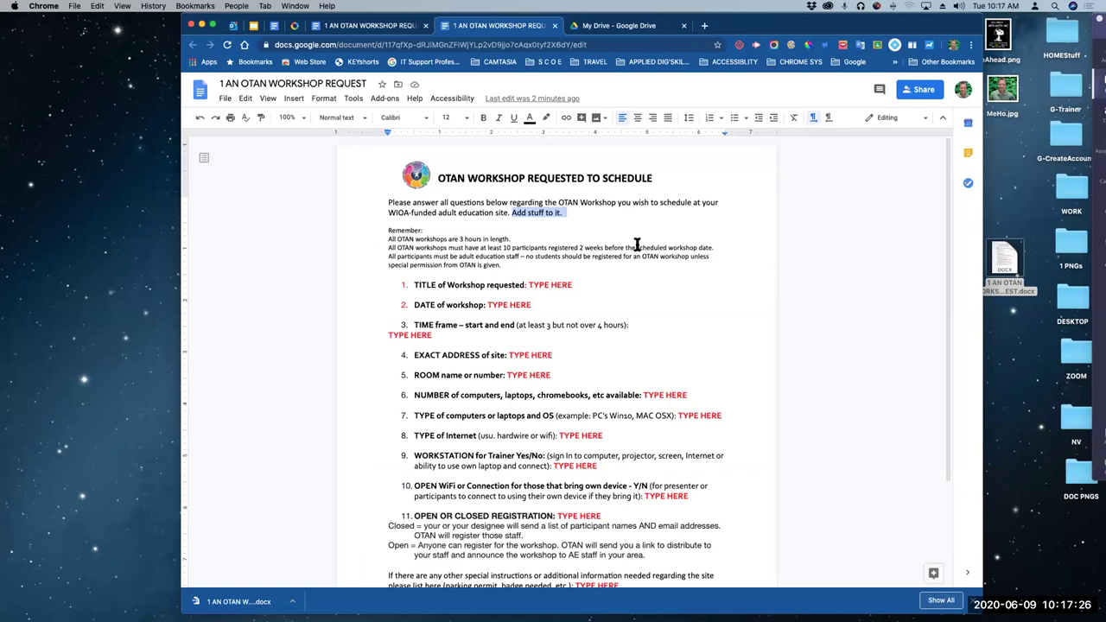
{"action": "left_click", "coordinate": [670, 292]}
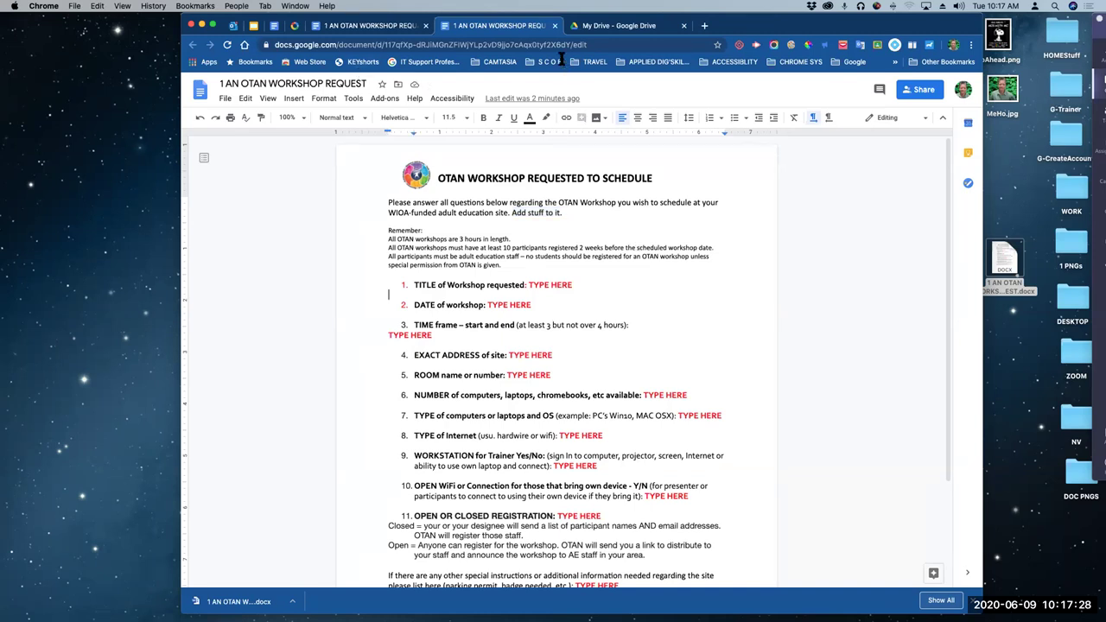
{"action": "left_click_drag", "start_coordinate": [784, 31], "coordinate": [801, 65]}
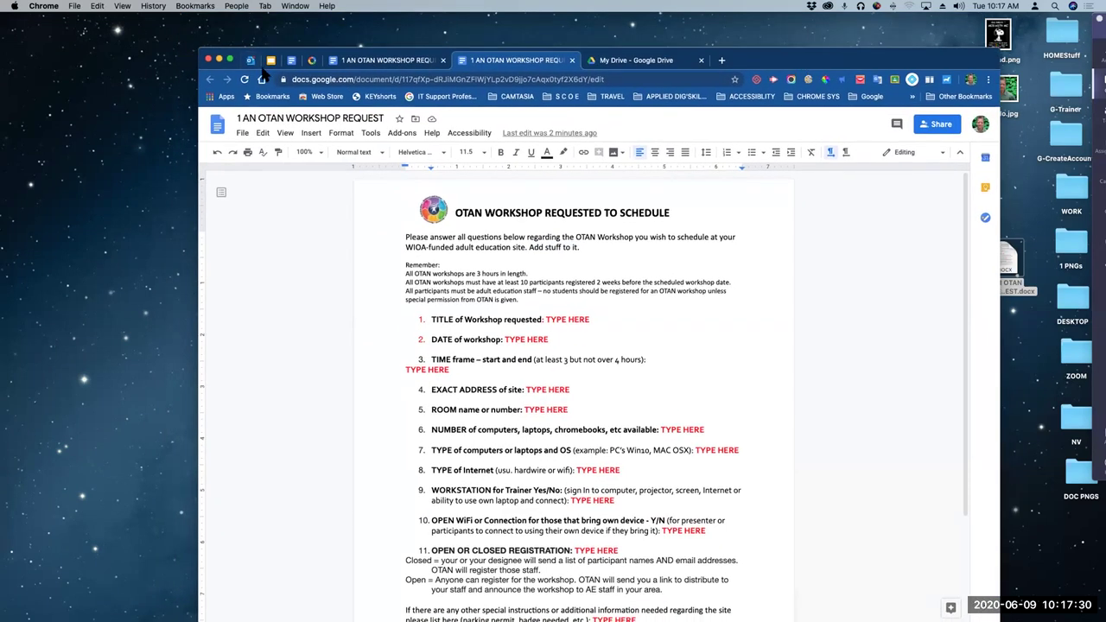
Switch to the EBOOK: DOCS presentation and view slides 22 and 23 on uploading by dragging and converting uploads
{"action": "left_click", "coordinate": [271, 61]}
{"action": "left_click_drag", "start_coordinate": [271, 60], "coordinate": [292, 29]}
{"action": "left_click", "coordinate": [273, 447]}
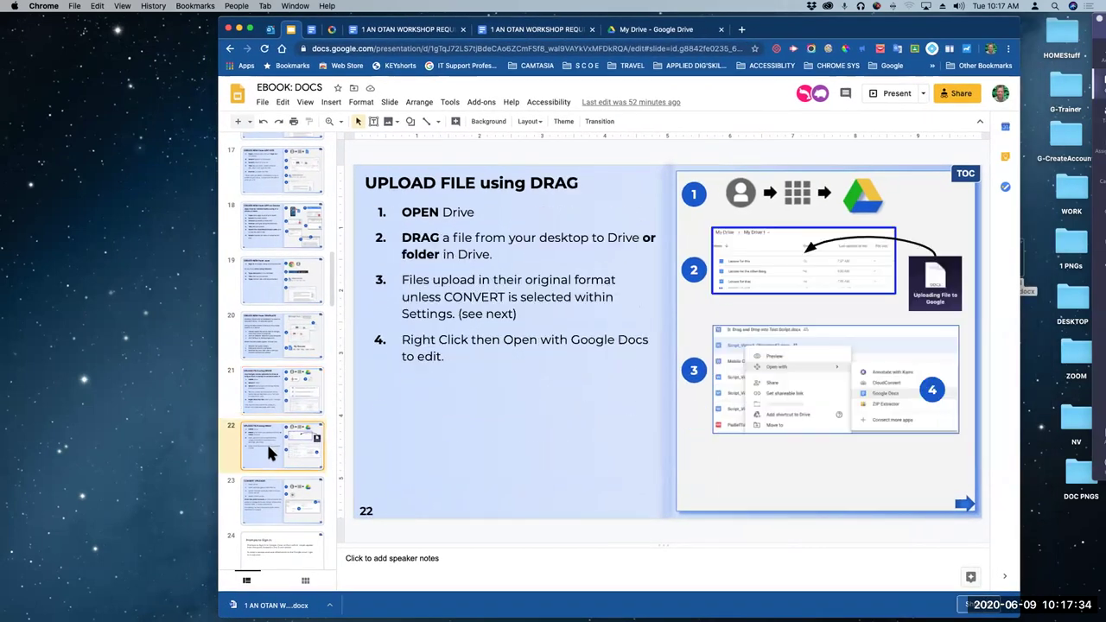
{"action": "left_click", "coordinate": [265, 490]}
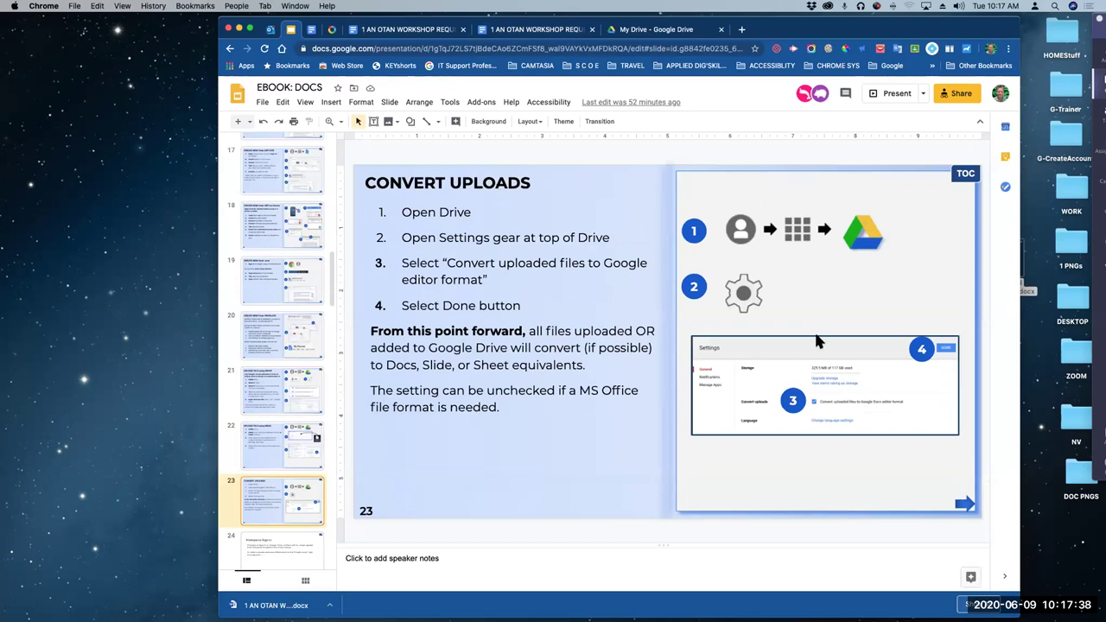
View slide 24 on prompts to sign in, revisiting slide 22 on uploading a file using drag
{"action": "scroll", "coordinate": [280, 381], "scroll_direction": "down", "scroll_amount": 3}
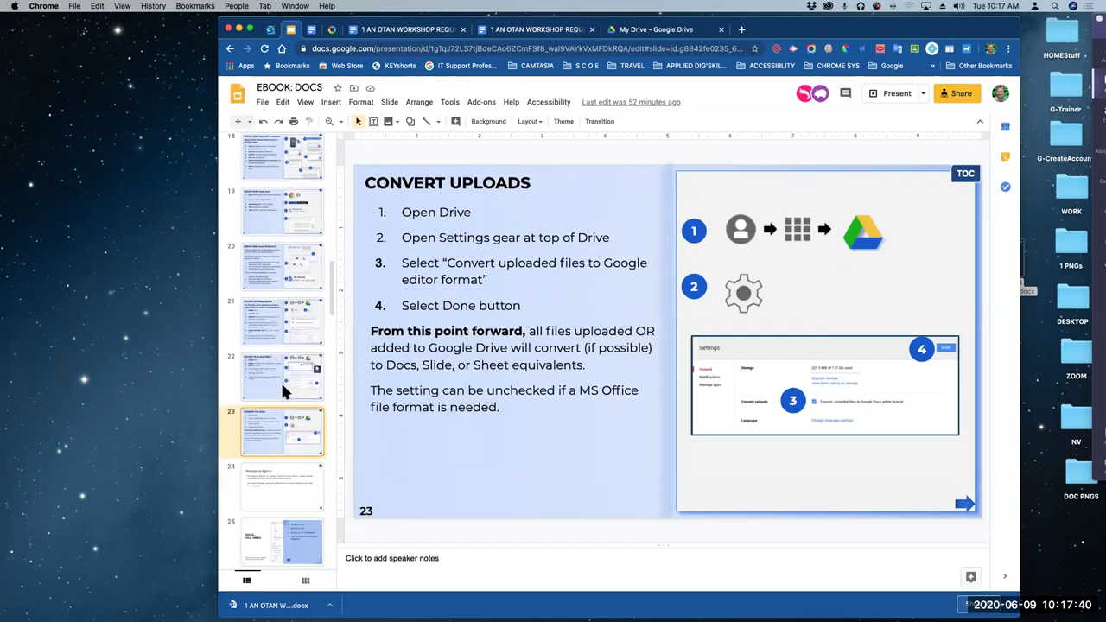
{"action": "scroll", "coordinate": [279, 371], "scroll_direction": "down", "scroll_amount": 1}
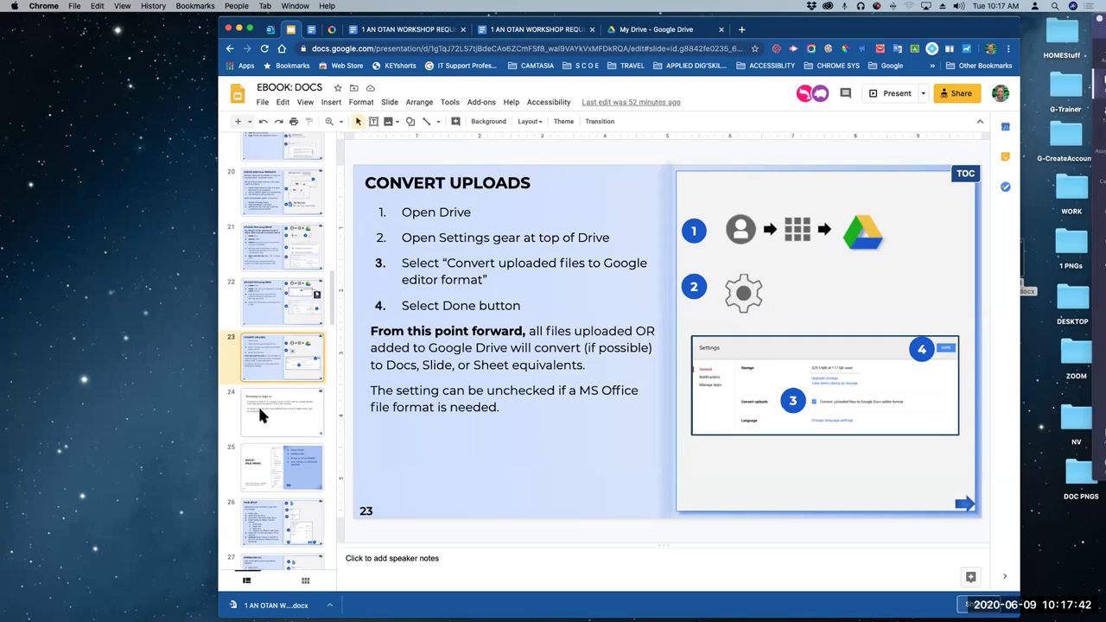
{"action": "scroll", "coordinate": [257, 404], "scroll_direction": "down", "scroll_amount": 2}
{"action": "left_click", "coordinate": [254, 344]}
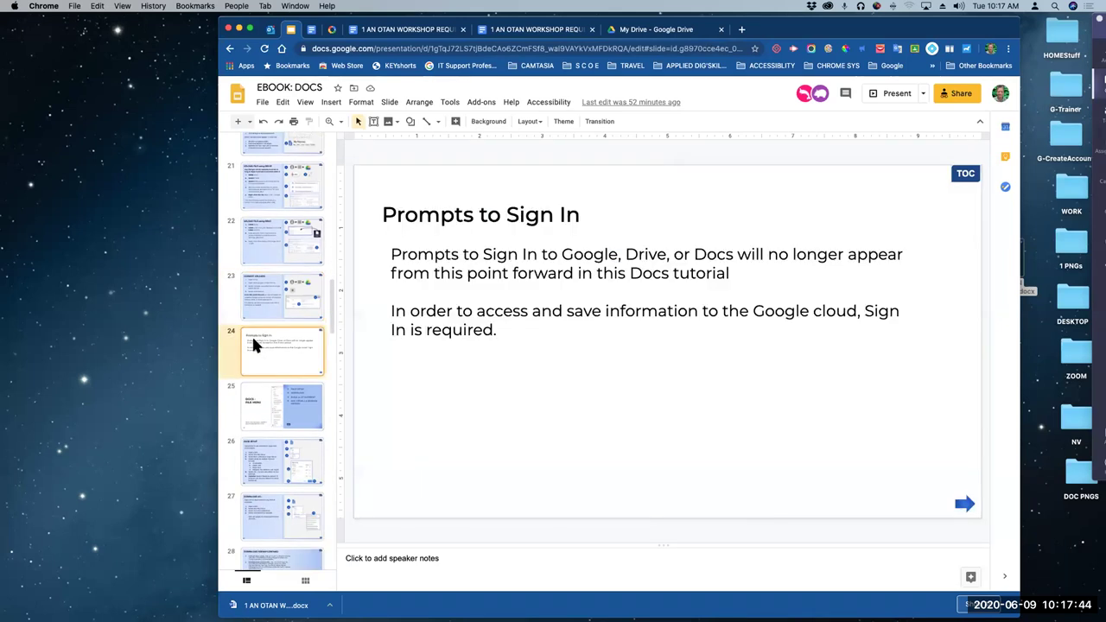
{"action": "left_click", "coordinate": [271, 221]}
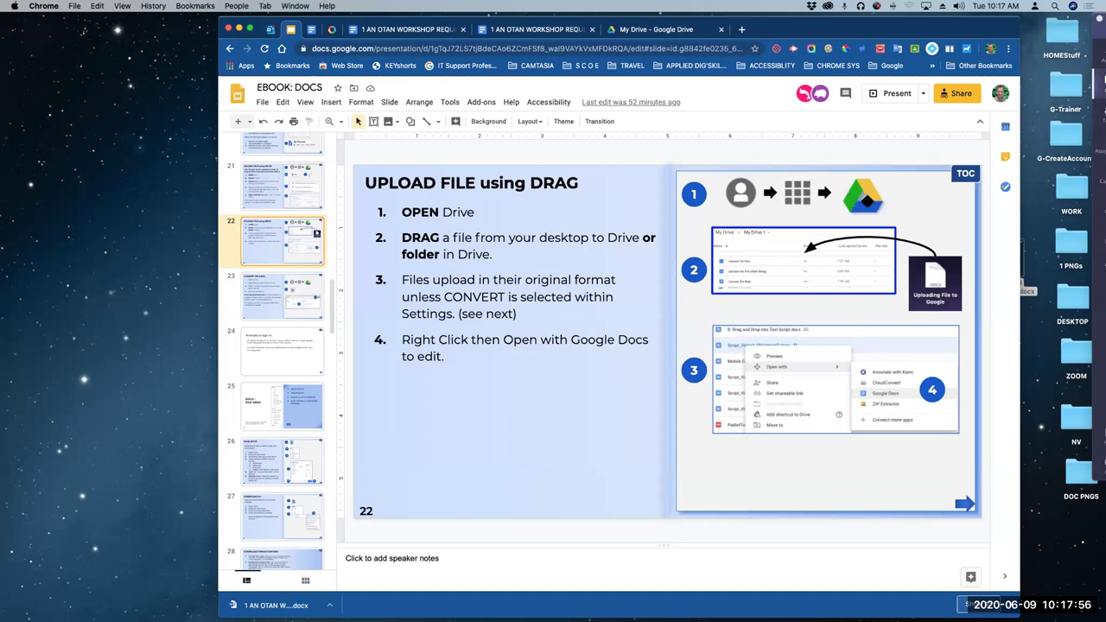
{"action": "left_click", "coordinate": [281, 350]}
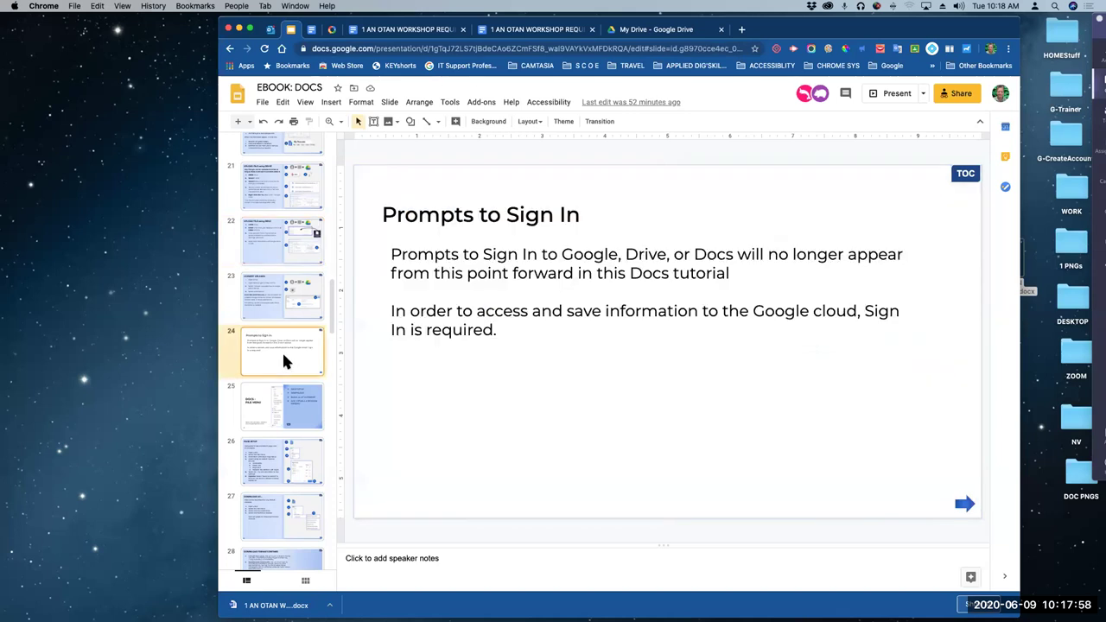
View slide 25 on the Docs file menu and slide 26 on page setup, and reposition the browser window
{"action": "left_click", "coordinate": [264, 403]}
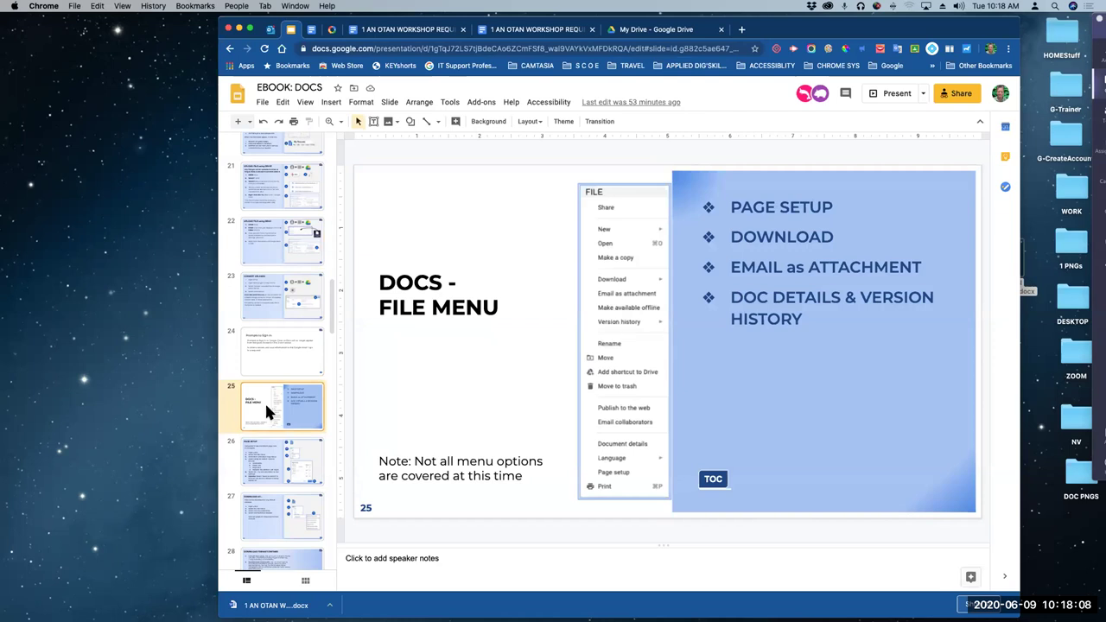
{"action": "left_click", "coordinate": [268, 460]}
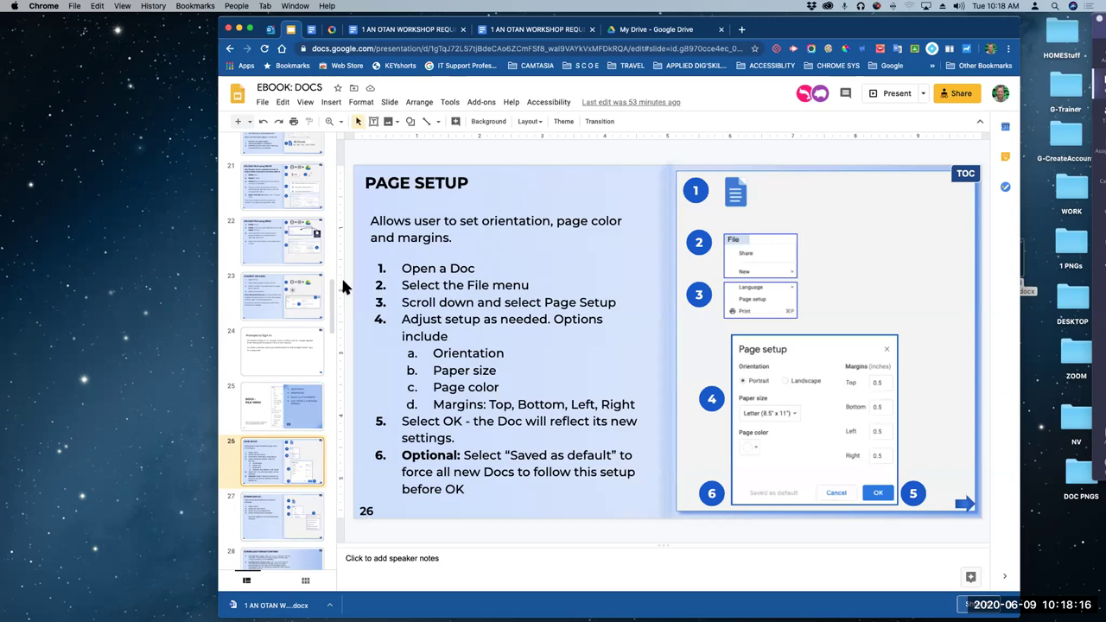
{"action": "left_click_drag", "start_coordinate": [809, 37], "coordinate": [813, 69]}
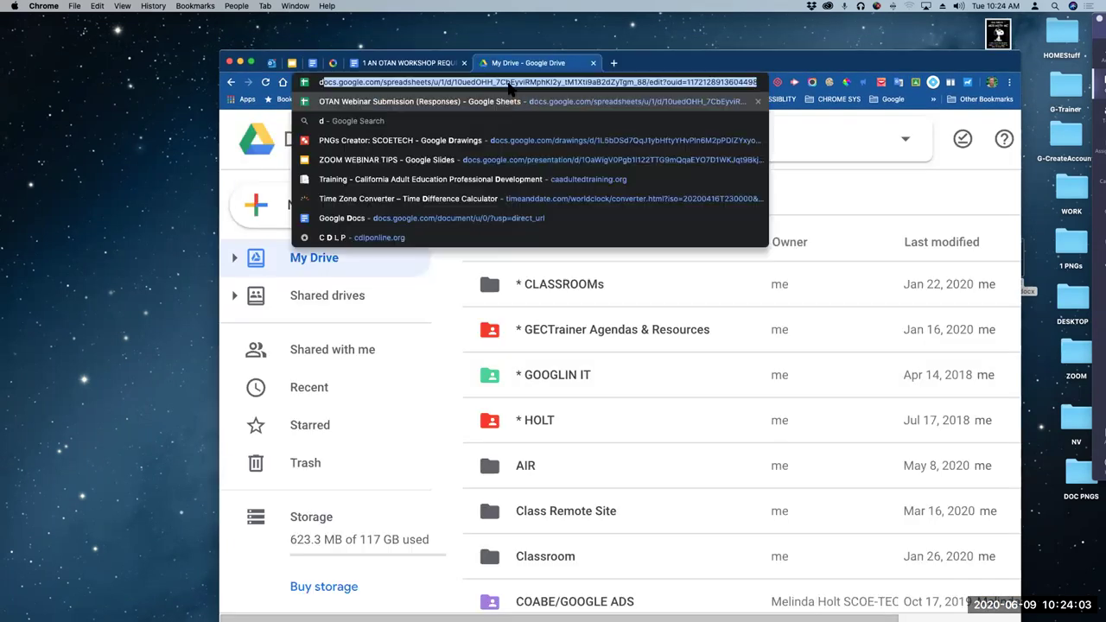
Create a new blank Google Doc by going to the docs.new web address
{"action": "type", "text": "doc"}
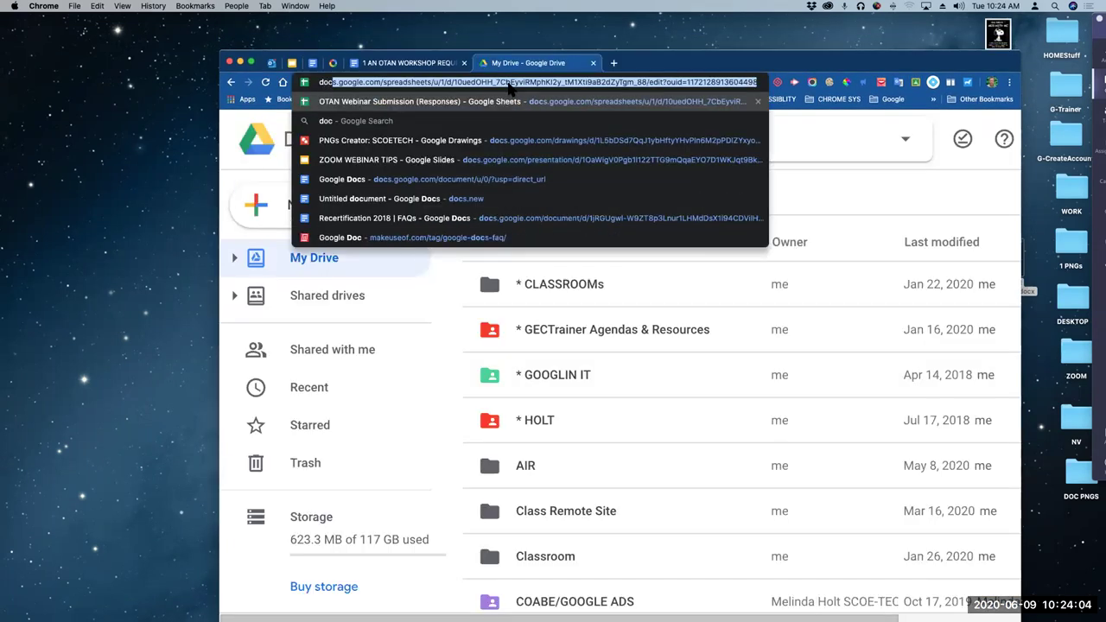
{"action": "type", "text": "s.new"}
{"action": "key", "text": "Return"}
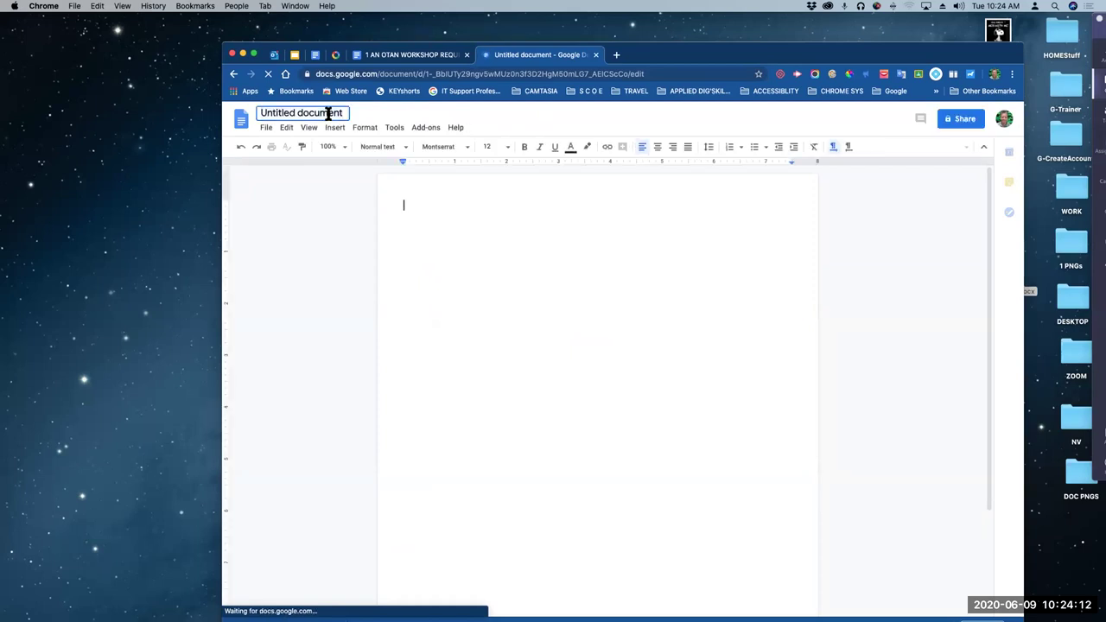
Rename the untitled document as DELETE
{"action": "left_click", "coordinate": [322, 113]}
{"action": "key", "text": "BackSpace"}
{"action": "key", "text": "BackSpace"}
{"action": "key", "text": "BackSpace"}
{"action": "left_click_drag", "start_coordinate": [324, 112], "coordinate": [212, 108]}
{"action": "type", "text": "DE"}
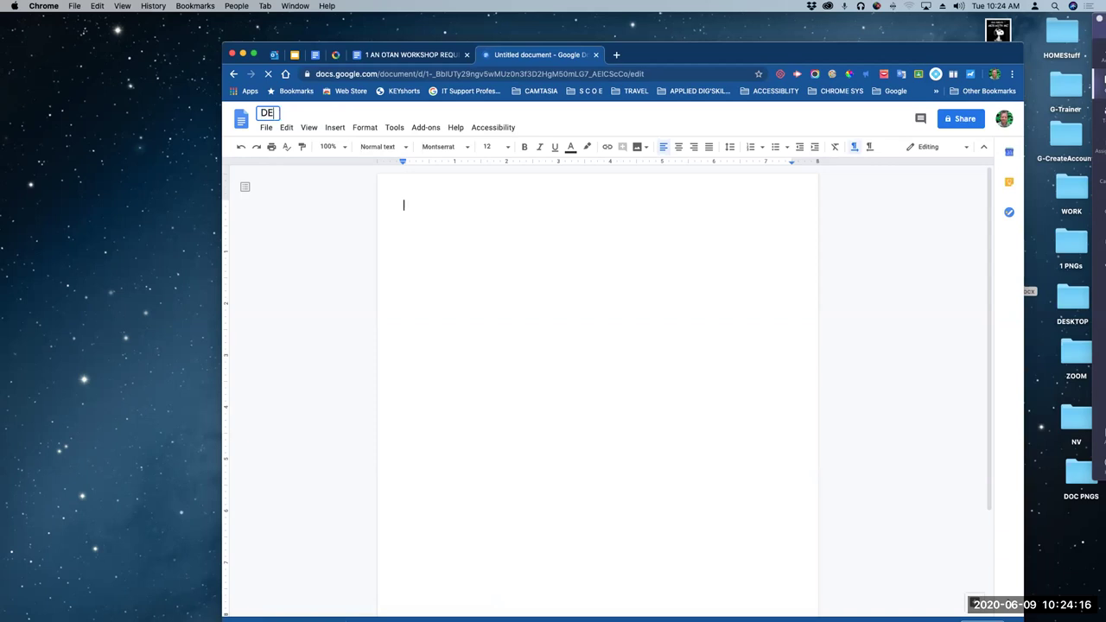
{"action": "type", "text": "LETE"}
Enter two lines of filler text, "A;lkdadlkfj" and "A;lkdsjf;lakdsjf", in the document body and start a new line
{"action": "left_click", "coordinate": [423, 201]}
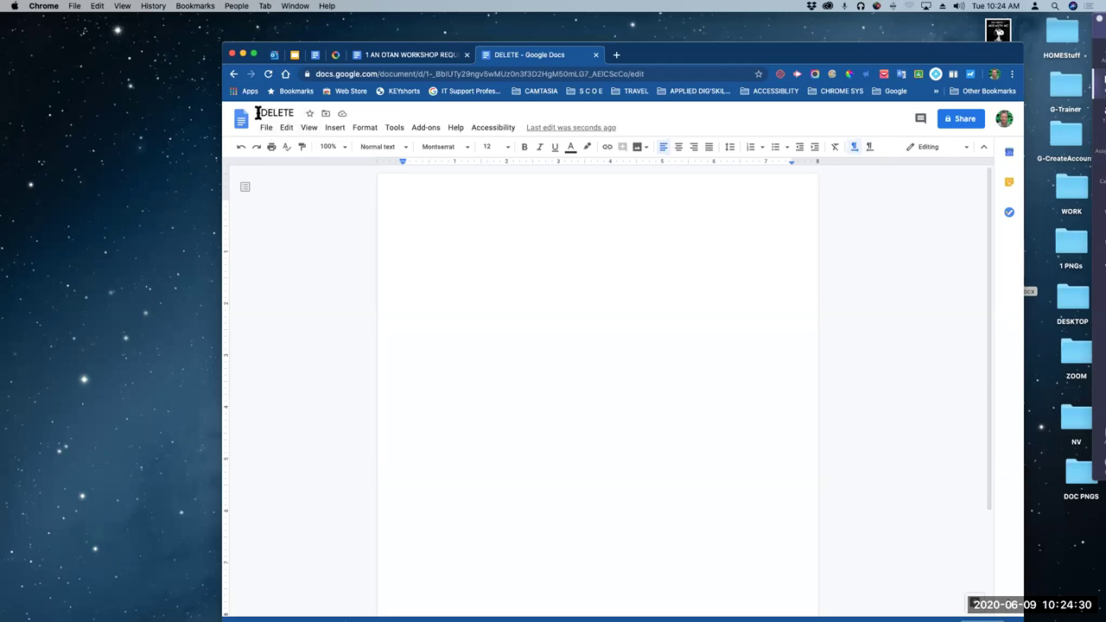
{"action": "type", "text": "A;lkdadlkfj"}
{"action": "key", "text": "Return"}
{"action": "type", "text": "A;lkdsjf;lakdsjf"}
{"action": "key", "text": "Return"}
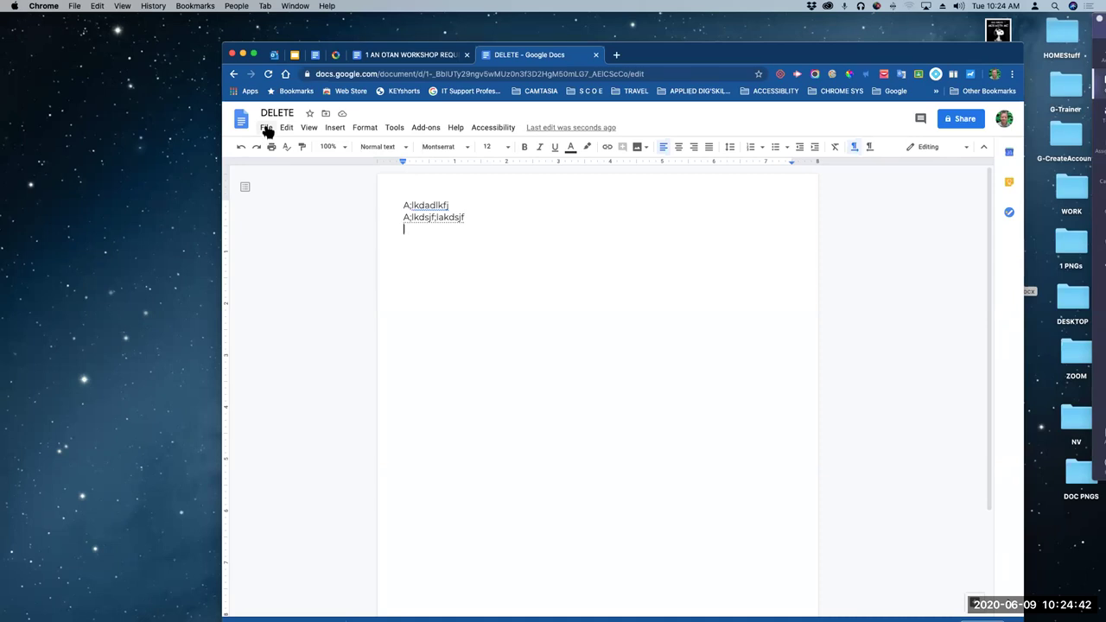
Open the document's page setup, try a light gray page color, and choose light yellow instead
{"action": "left_click", "coordinate": [267, 128]}
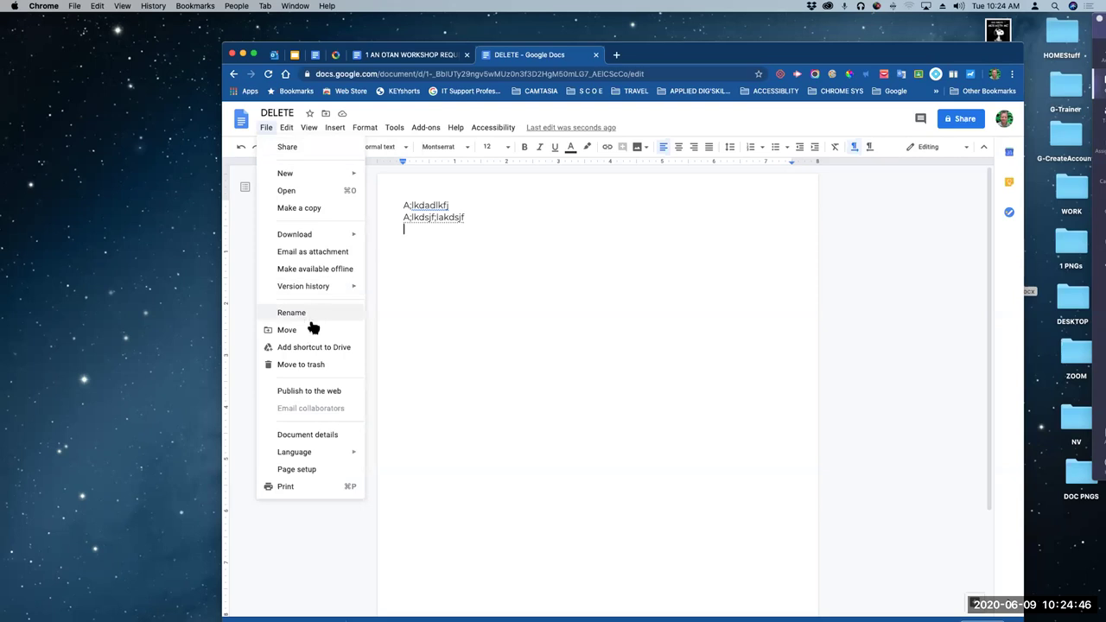
{"action": "left_click", "coordinate": [292, 470]}
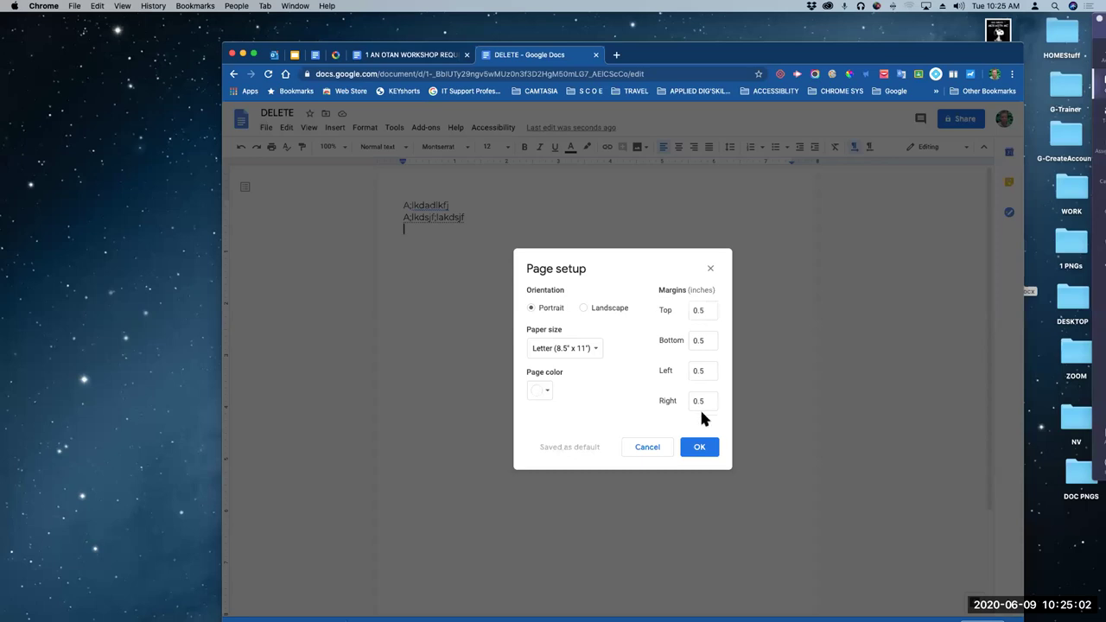
{"action": "left_click", "coordinate": [540, 392]}
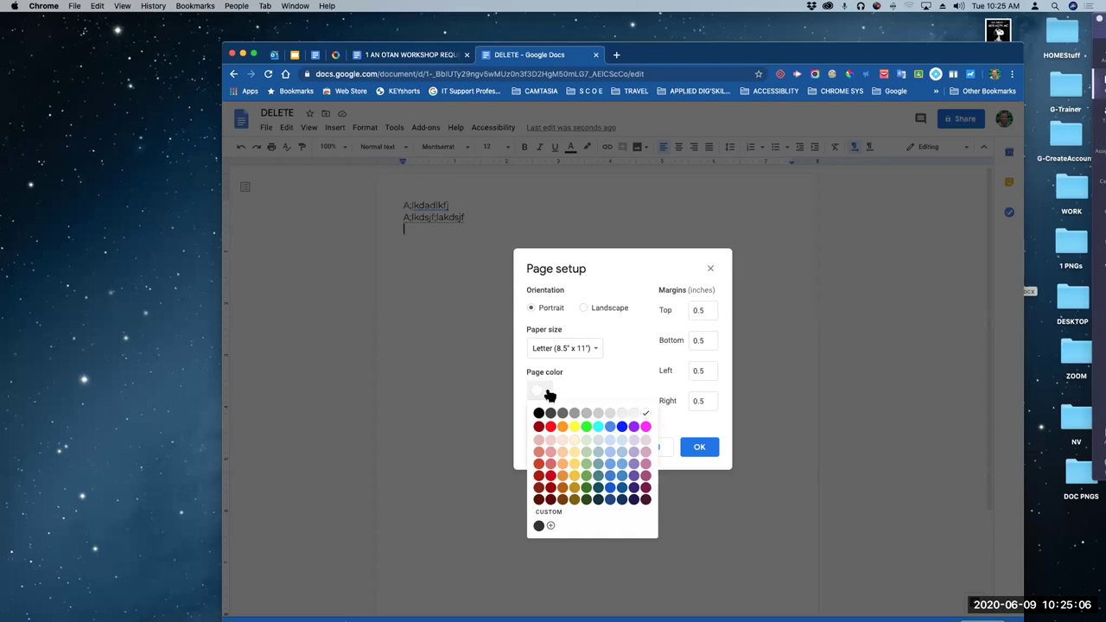
{"action": "left_click", "coordinate": [610, 413]}
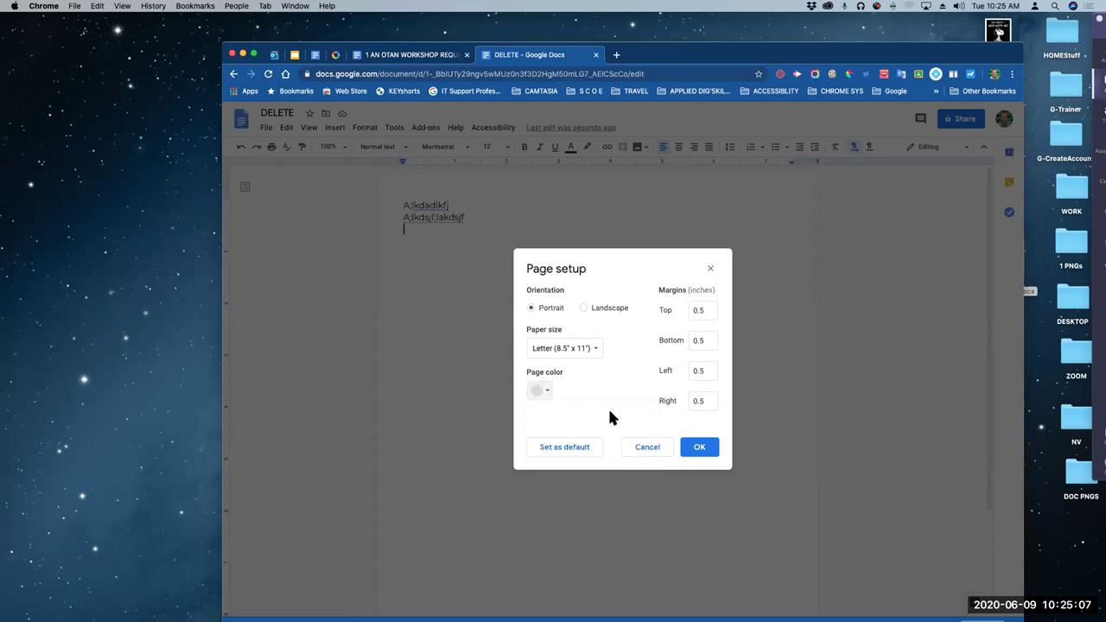
{"action": "left_click", "coordinate": [542, 394]}
{"action": "left_click", "coordinate": [574, 442]}
View the paper sizes, keep Letter (8.5" x 11"), set the orientation to Landscape, and apply the page setup
{"action": "left_click", "coordinate": [593, 350]}
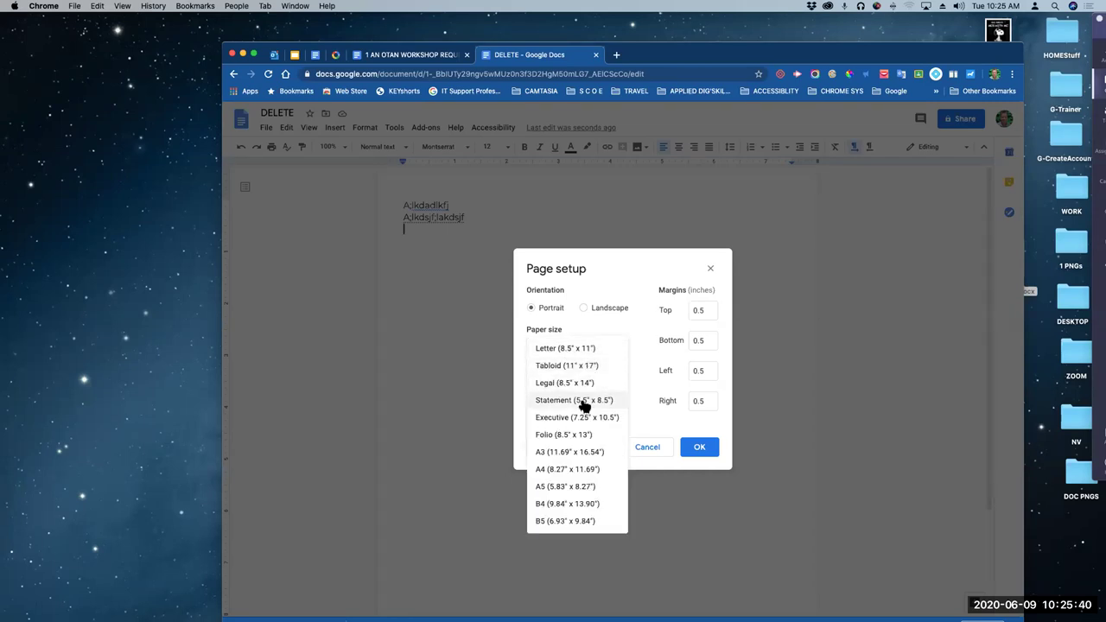
{"action": "left_click", "coordinate": [615, 345]}
{"action": "left_click", "coordinate": [612, 311]}
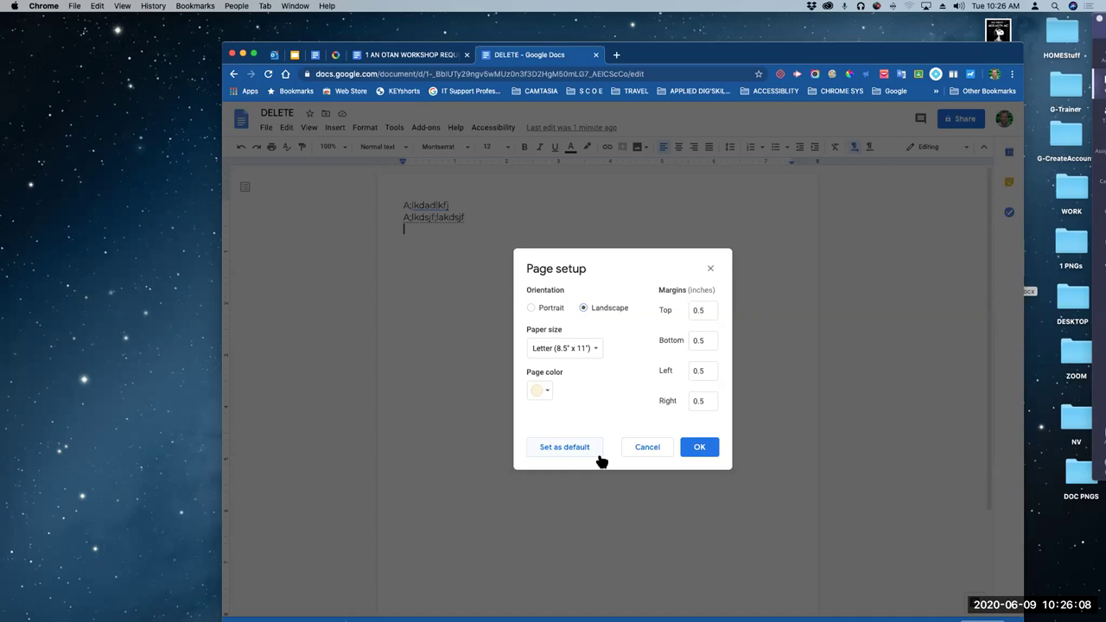
{"action": "left_click", "coordinate": [698, 448]}
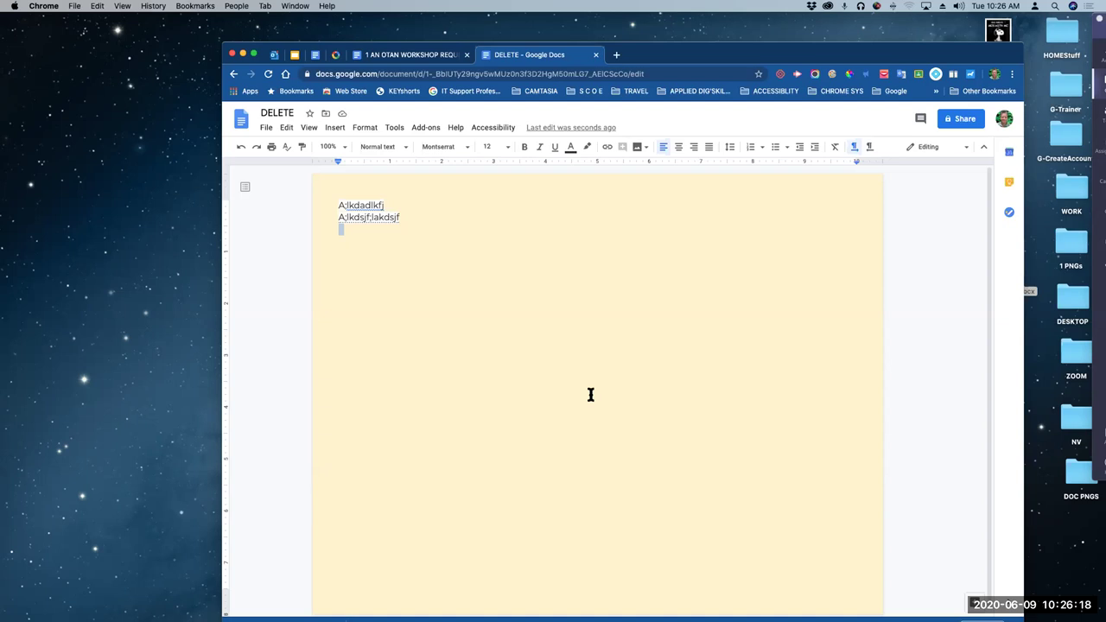
Add a third line reading "With the text" below the filler lines, correcting the typing mistakes
{"action": "type", "text": "Weith t"}
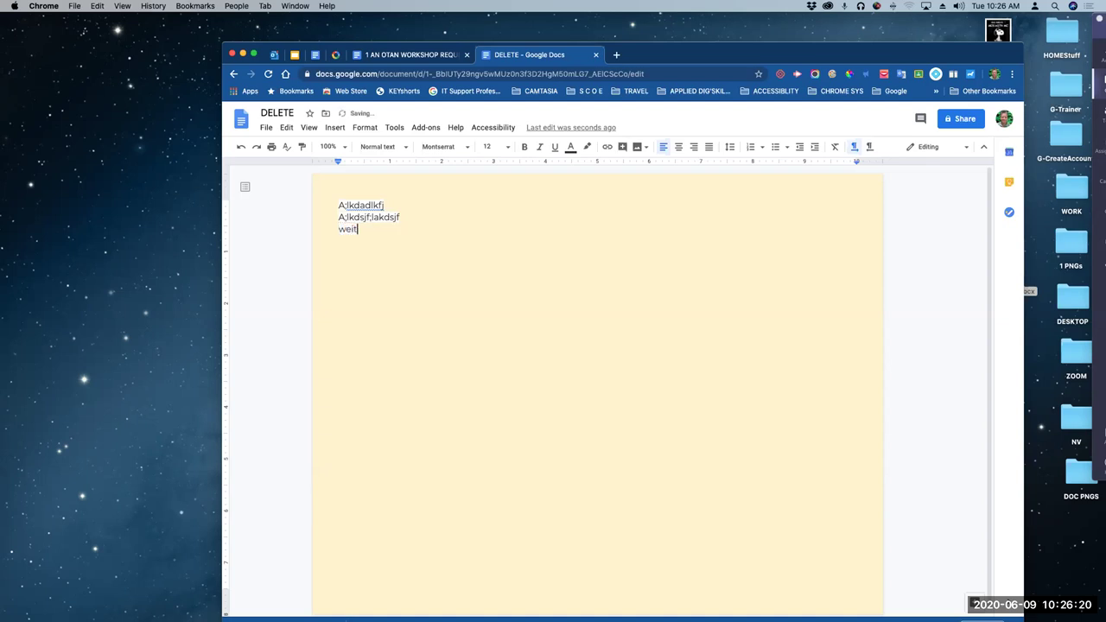
{"action": "key", "text": "BackSpace"}
{"action": "type", "text": "ext"}
{"action": "key", "text": "BackSpace"}
{"action": "key", "text": "BackSpace"}
{"action": "key", "text": "BackSpace"}
{"action": "key", "text": "BackSpace"}
{"action": "key", "text": "BackSpace"}
{"action": "key", "text": "BackSpace"}
{"action": "key", "text": "BackSpace"}
{"action": "key", "text": "BackSpace"}
{"action": "type", "text": "itch"}
{"action": "key", "text": "BackSpace"}
{"action": "key", "text": "BackSpace"}
{"action": "key", "text": "BackSpace"}
{"action": "type", "text": "h the c"}
{"action": "key", "text": "BackSpace"}
{"action": "type", "text": "text"}
Highlight the three lines of text in light yellow to match the page color
{"action": "key", "text": "super+equal"}
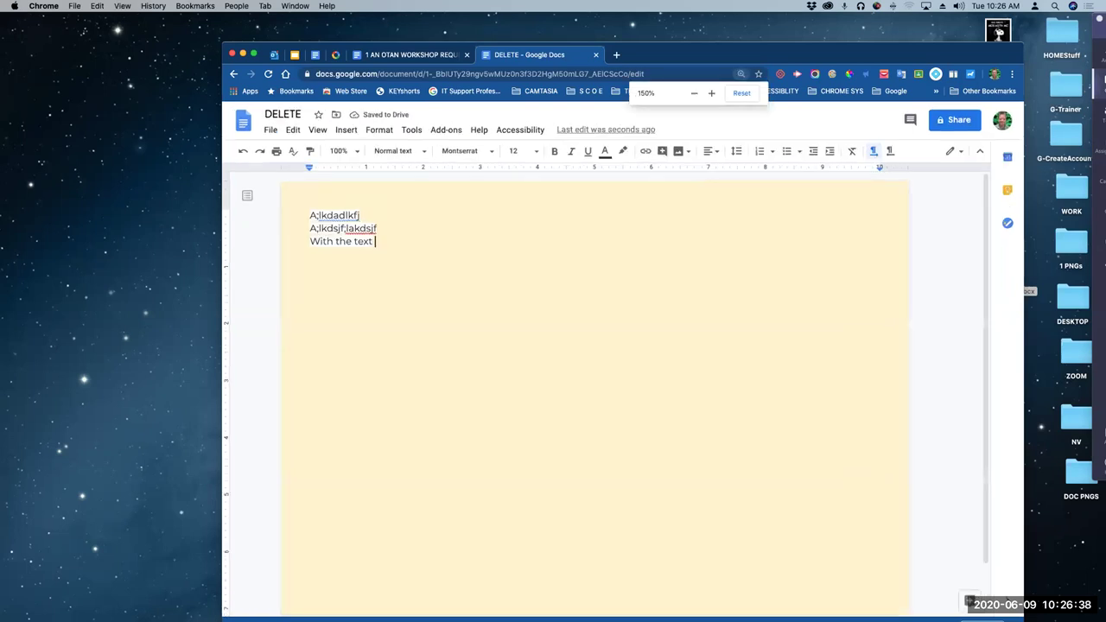
{"action": "key", "text": "super+equal"}
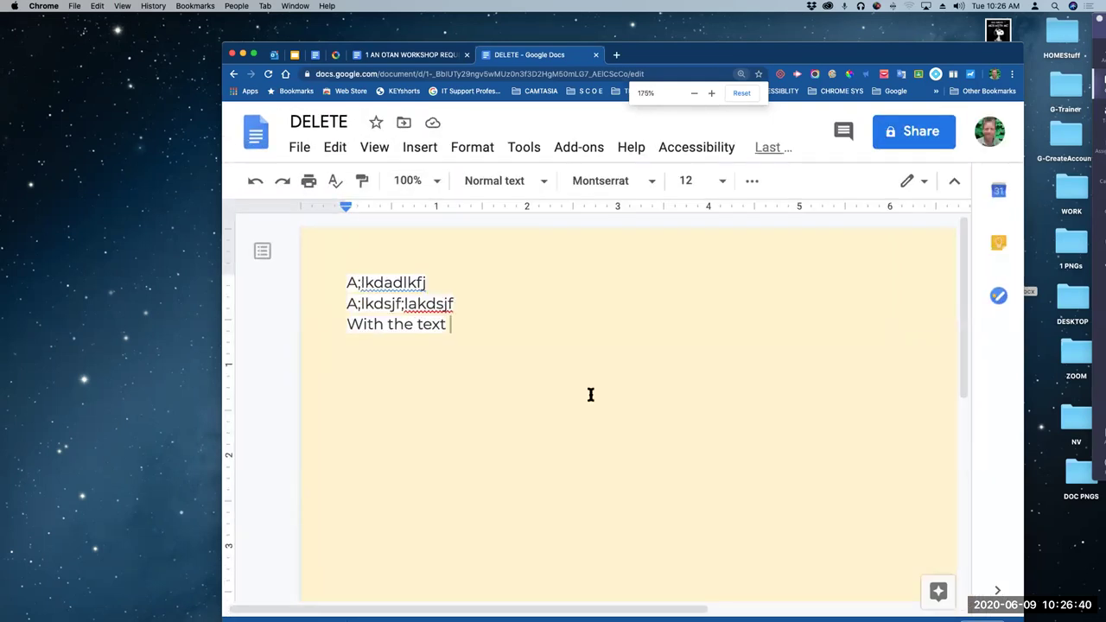
{"action": "left_click_drag", "start_coordinate": [450, 323], "coordinate": [319, 274]}
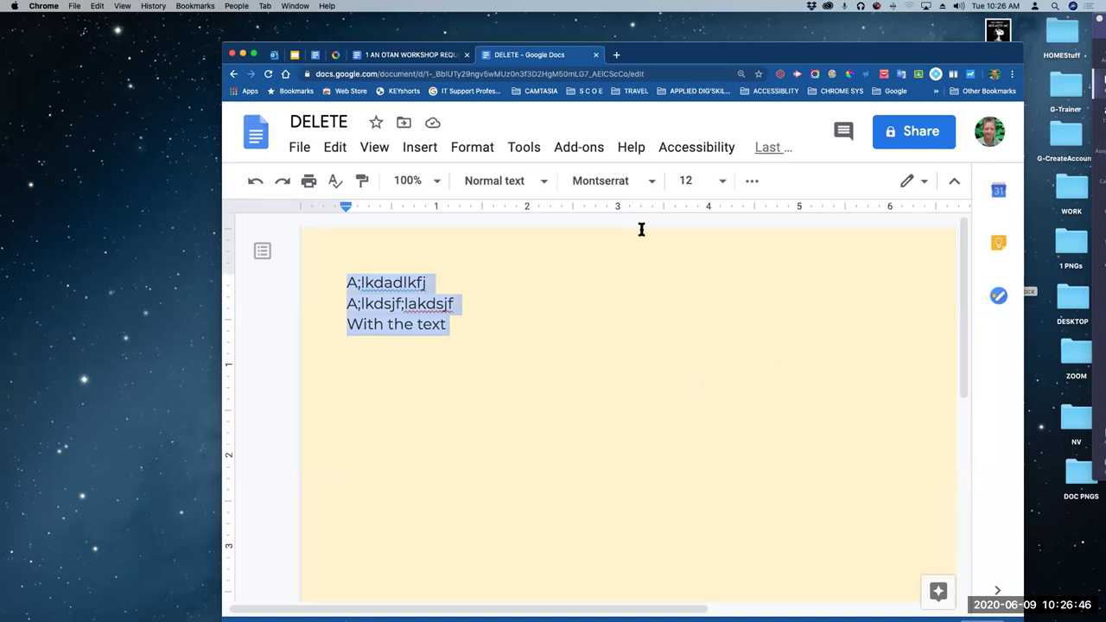
{"action": "key", "text": "super+0"}
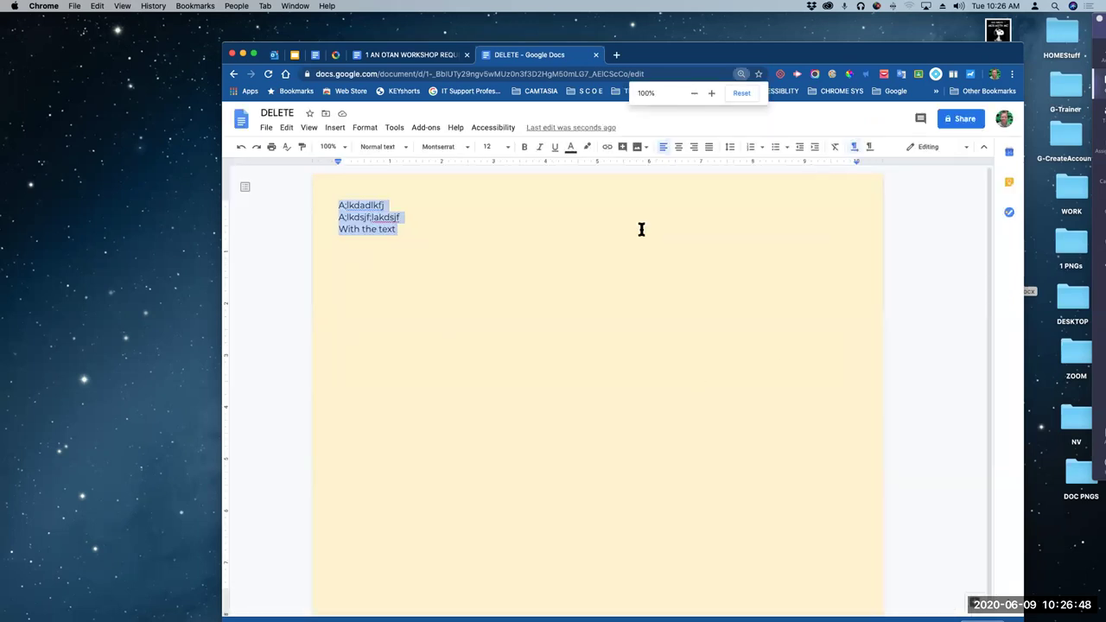
{"action": "left_click", "coordinate": [588, 147]}
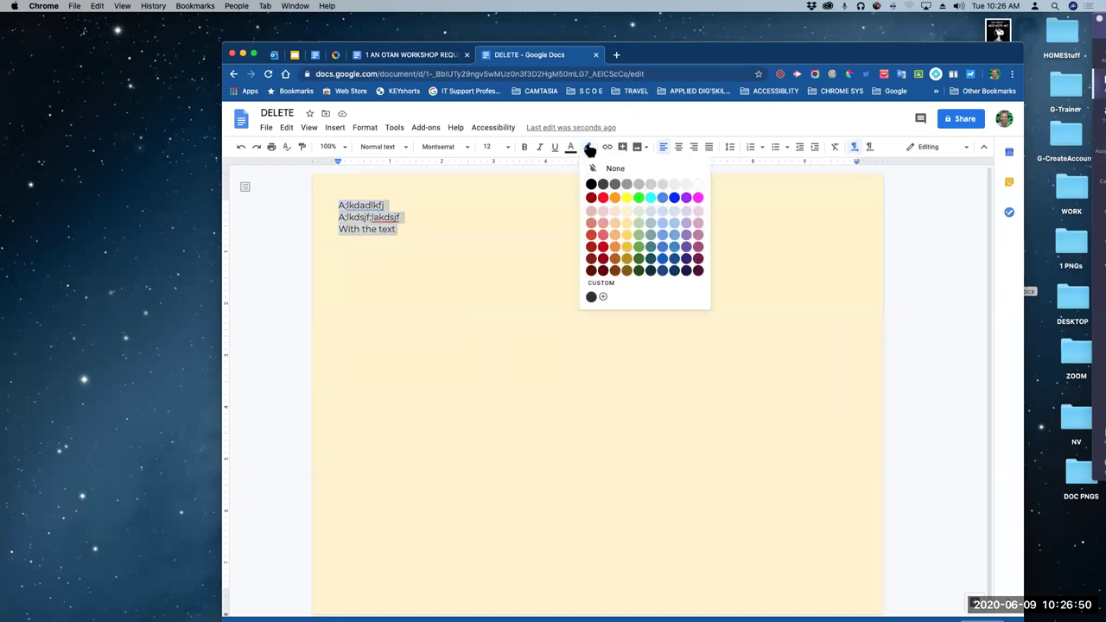
{"action": "left_click", "coordinate": [627, 210]}
Reselect the three text lines and reapply the light yellow highlight
{"action": "left_click_drag", "start_coordinate": [399, 230], "coordinate": [338, 207]}
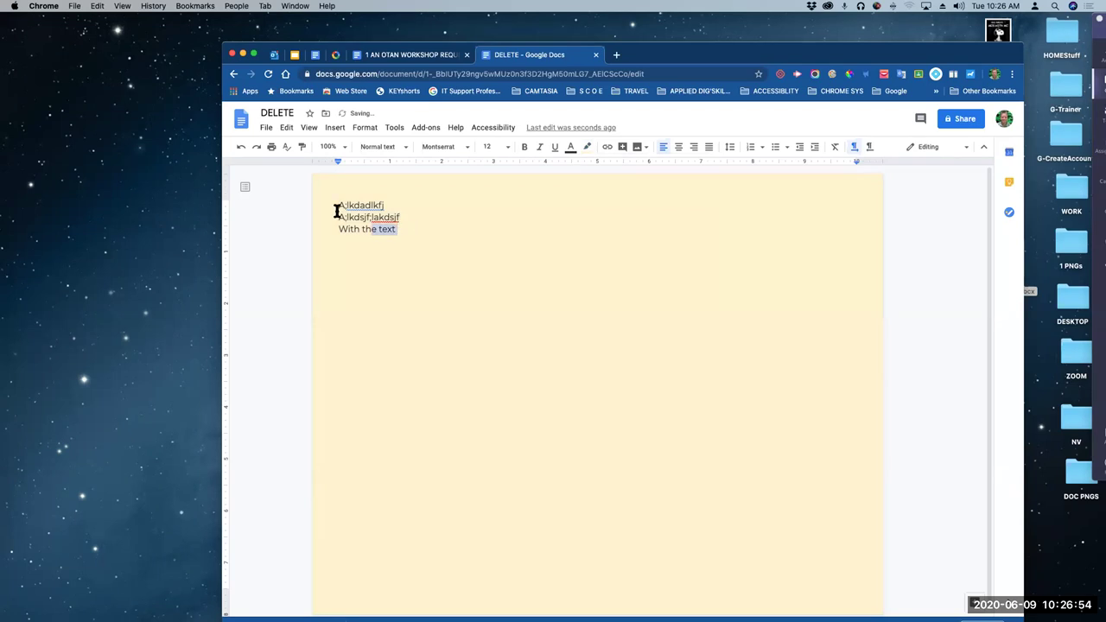
{"action": "left_click", "coordinate": [408, 218]}
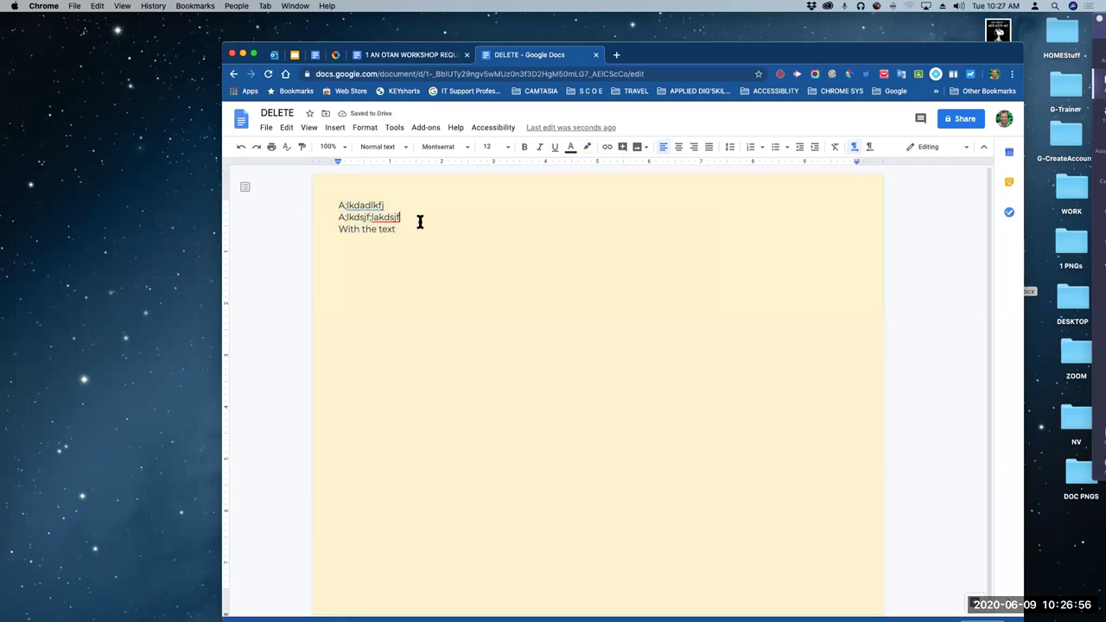
{"action": "left_click_drag", "start_coordinate": [336, 197], "coordinate": [438, 270]}
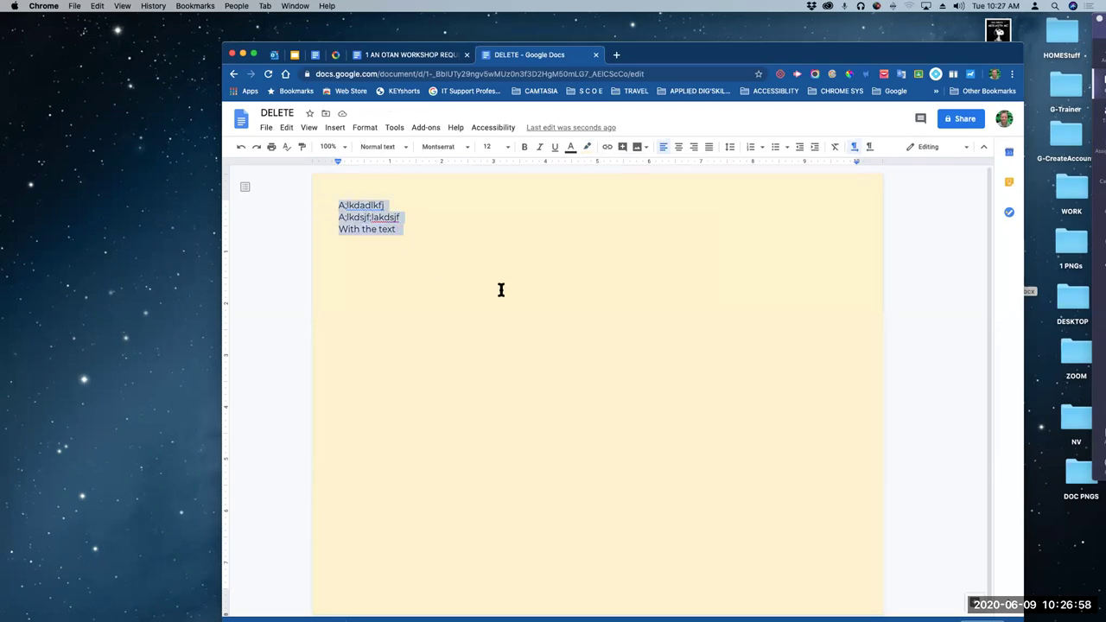
{"action": "left_click", "coordinate": [590, 149]}
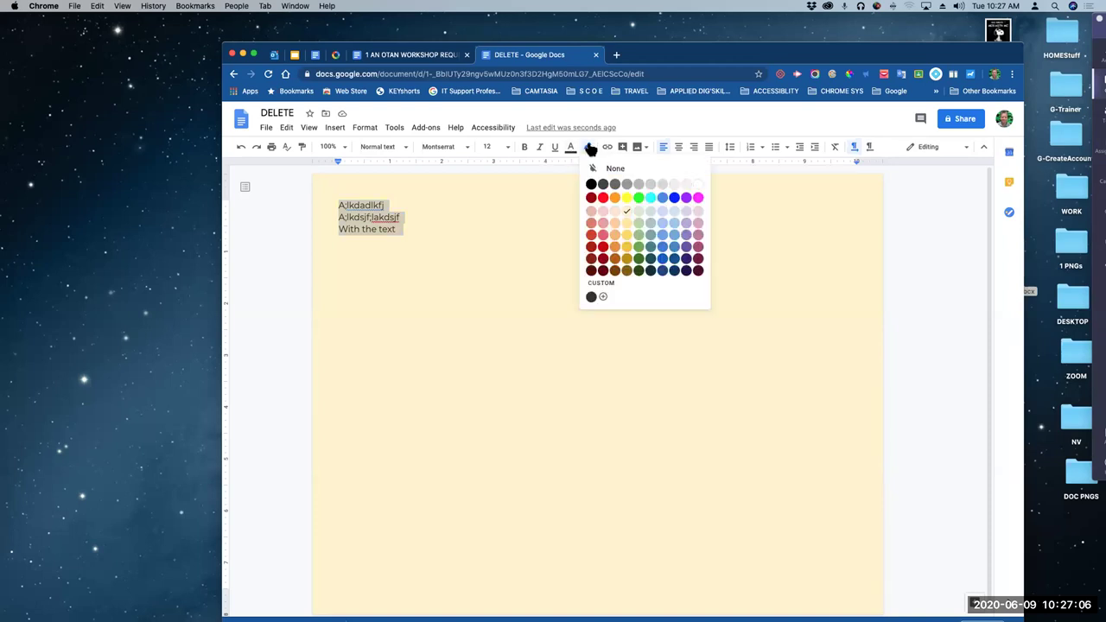
{"action": "left_click", "coordinate": [628, 217]}
Add three filler lines below "With the text": "Eelajds;lfjads;lfj a'd", ";alkdsj faldksjf" and "'Aldsj fa'dklfsj"
{"action": "left_click", "coordinate": [486, 228]}
{"action": "key", "text": "Return"}
{"action": "type", "text": "eelajds;lfjads;lfj a'd"}
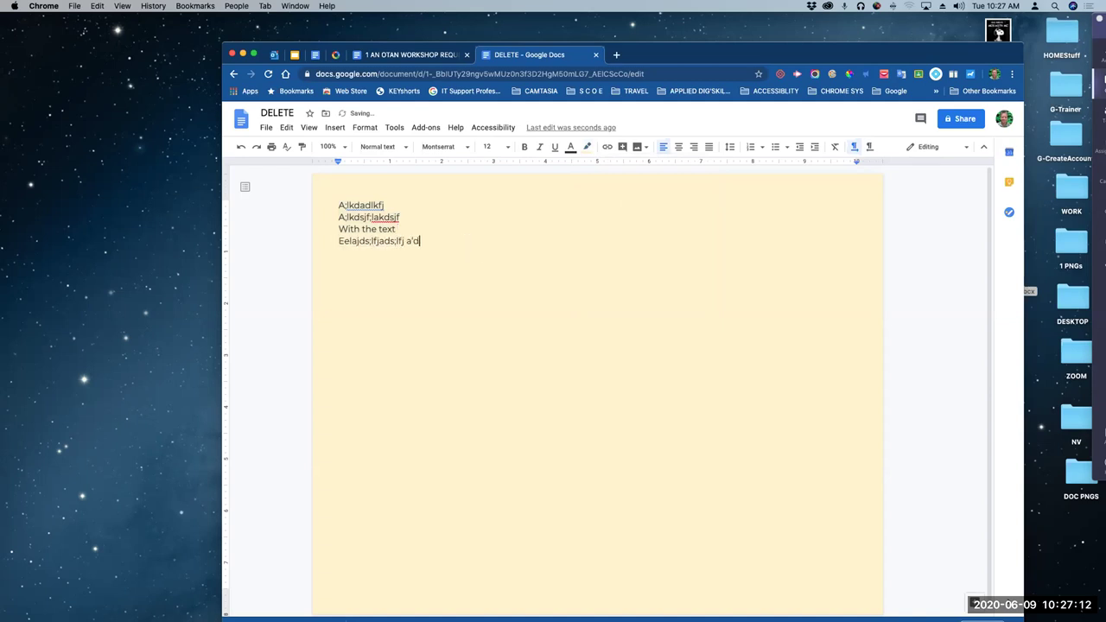
{"action": "key", "text": "Return"}
{"action": "type", "text": ";alkdsj faldksjf"}
{"action": "key", "text": "Return"}
{"action": "type", "text": "'aldsj fa'dklfsj"}
{"action": "key", "text": "Return"}
{"action": "key", "text": "shift+Left"}
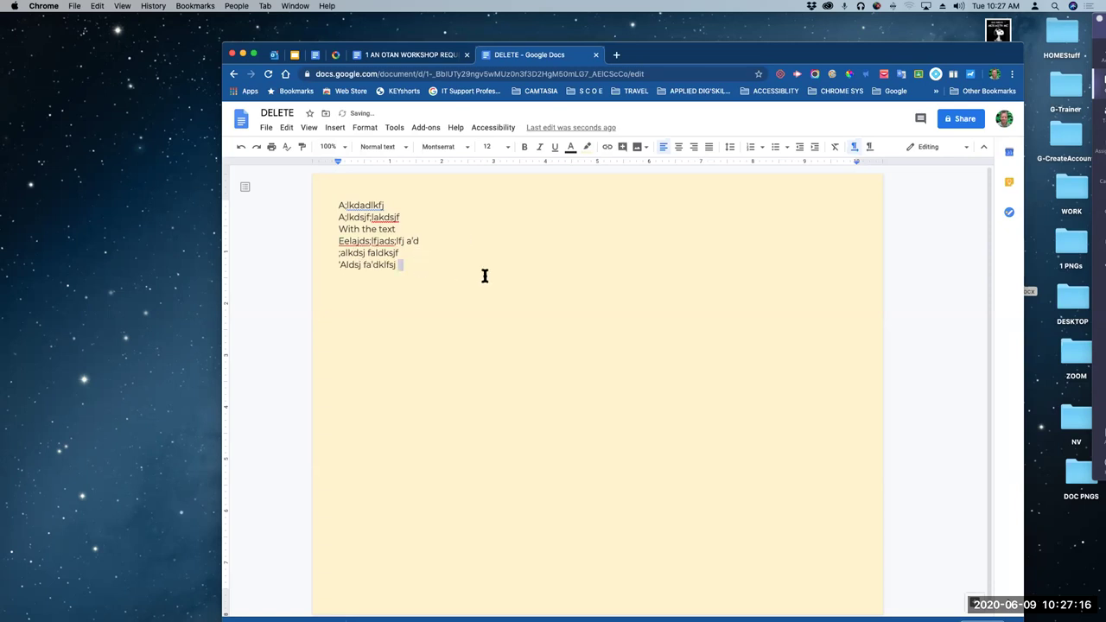
Delete all text from the document, try the words "We a" on the empty page and erase them
{"action": "left_click", "coordinate": [413, 288]}
{"action": "left_click_drag", "start_coordinate": [343, 286], "coordinate": [323, 208]}
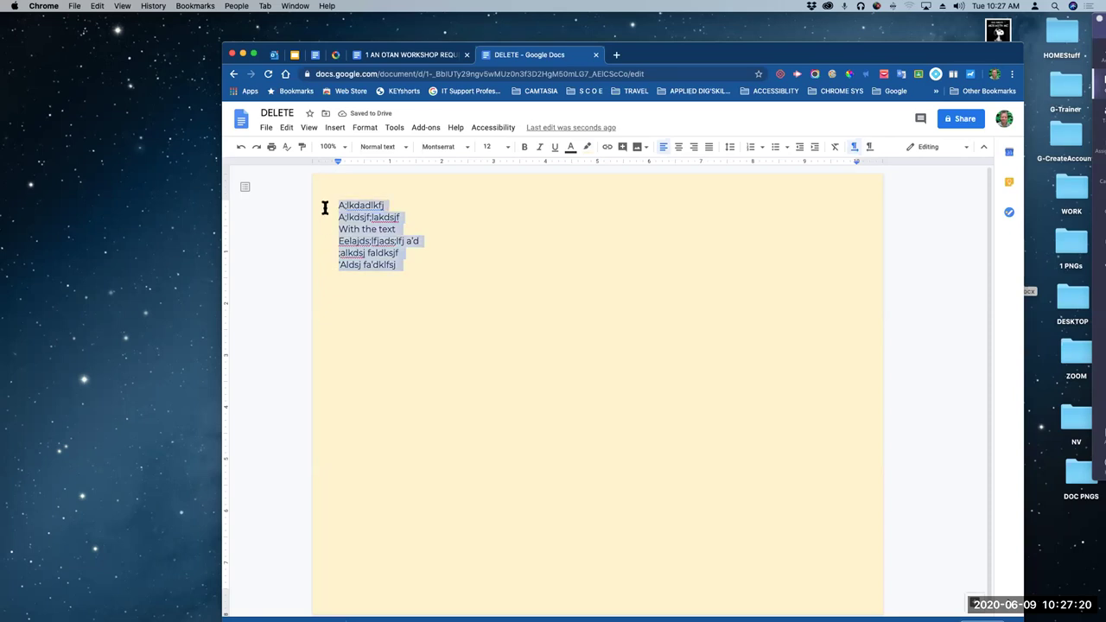
{"action": "key", "text": "BackSpace"}
{"action": "type", "text": "We a"}
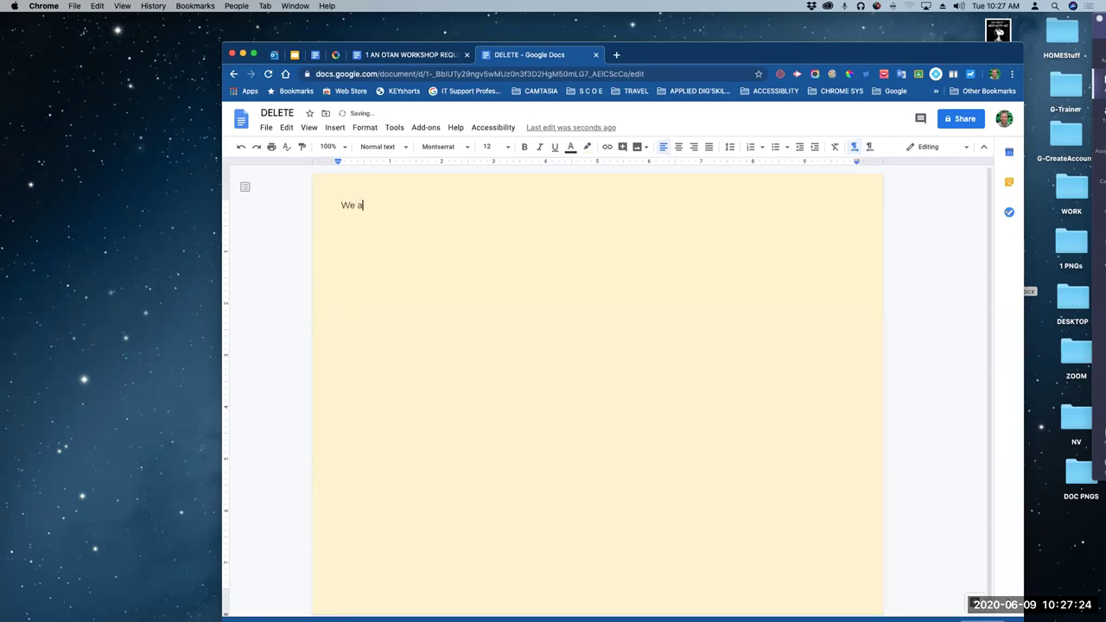
{"action": "key", "text": "BackSpace"}
{"action": "key", "text": "BackSpace"}
{"action": "key", "text": "BackSpace"}
{"action": "key", "text": "BackSpace"}
View the document's download formats and bring up the Download As and first Download Formats Defined slides in the EBOOK: DOCS presentation
{"action": "left_click", "coordinate": [267, 129]}
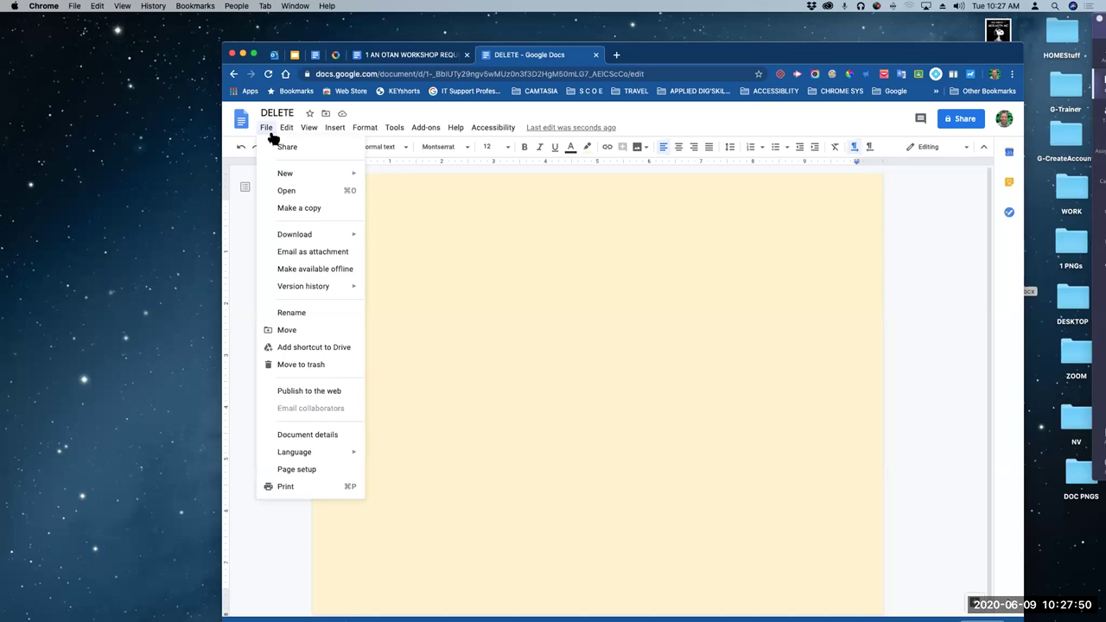
{"action": "mouse_move", "coordinate": [298, 243]}
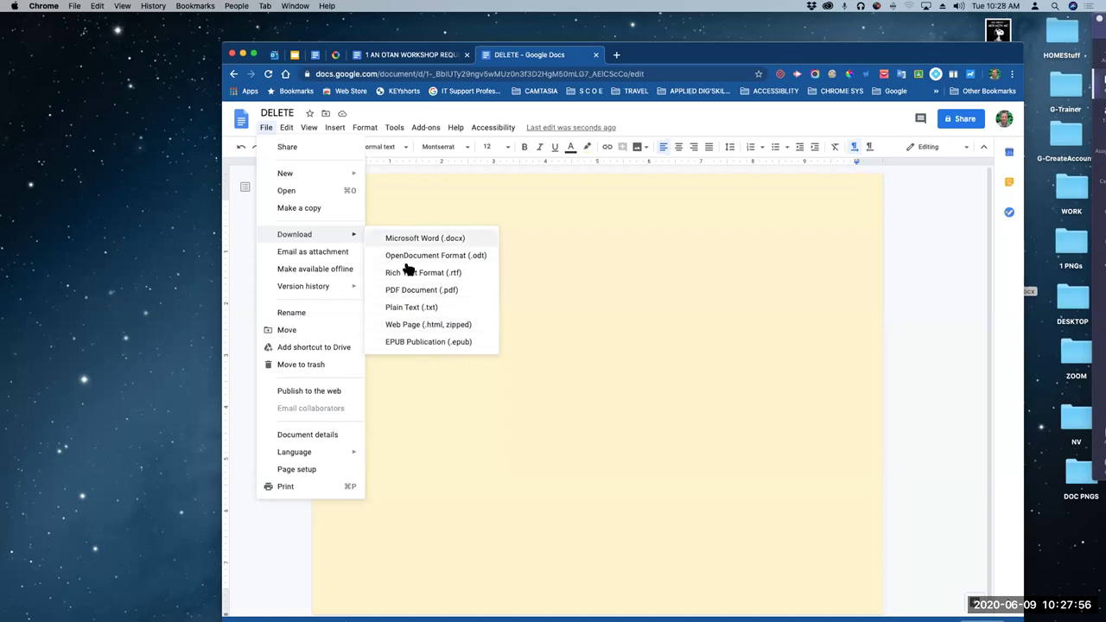
{"action": "left_click", "coordinate": [295, 56]}
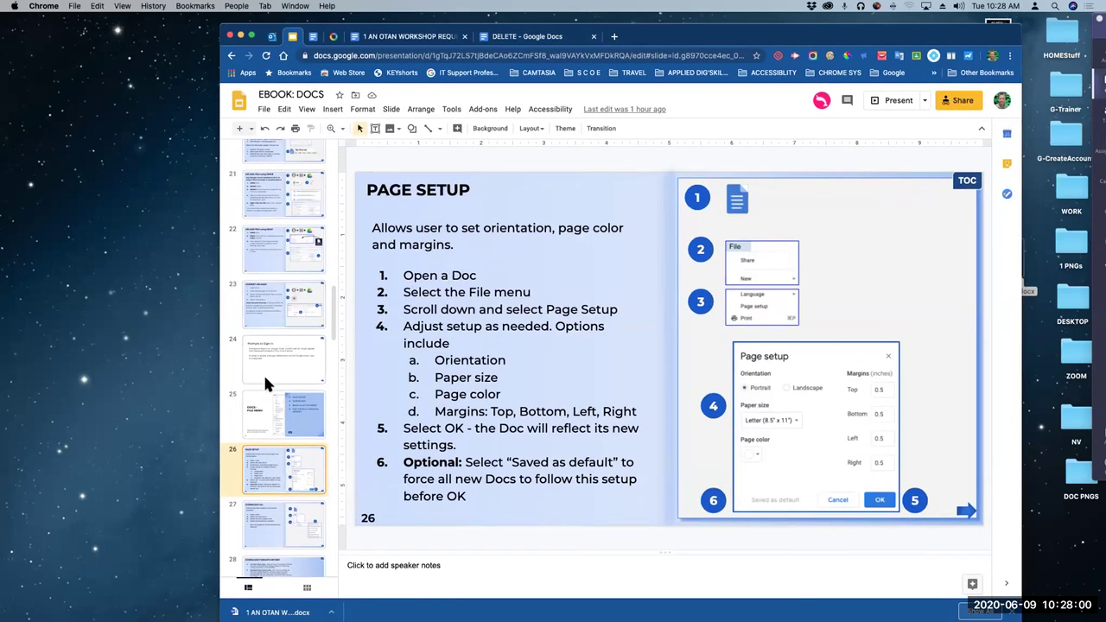
{"action": "scroll", "coordinate": [268, 342], "scroll_direction": "down", "scroll_amount": 3}
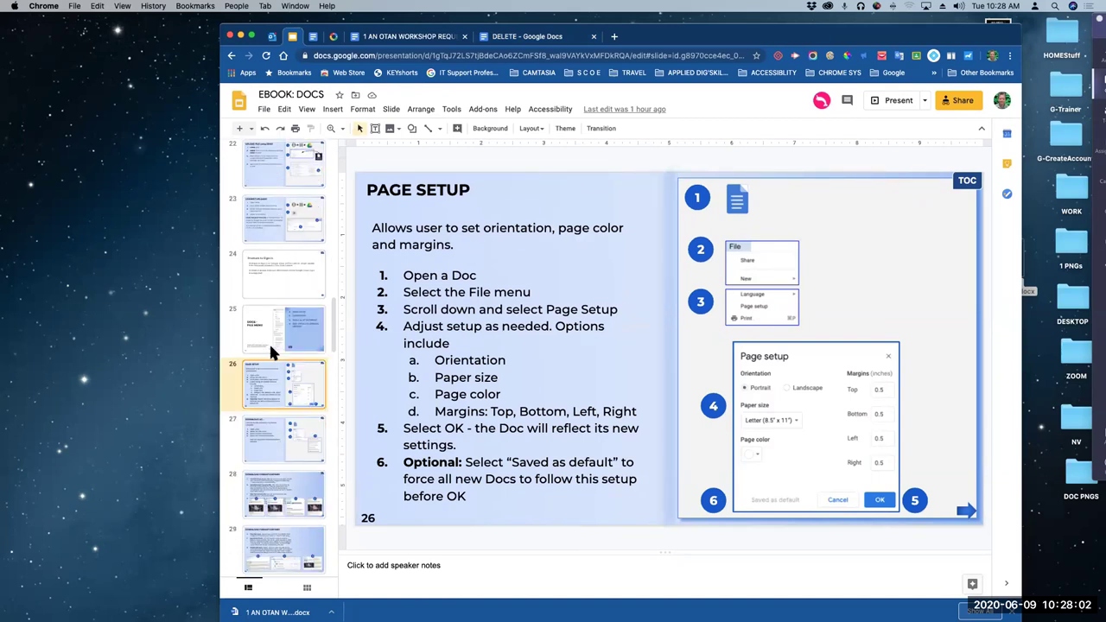
{"action": "left_click", "coordinate": [273, 337]}
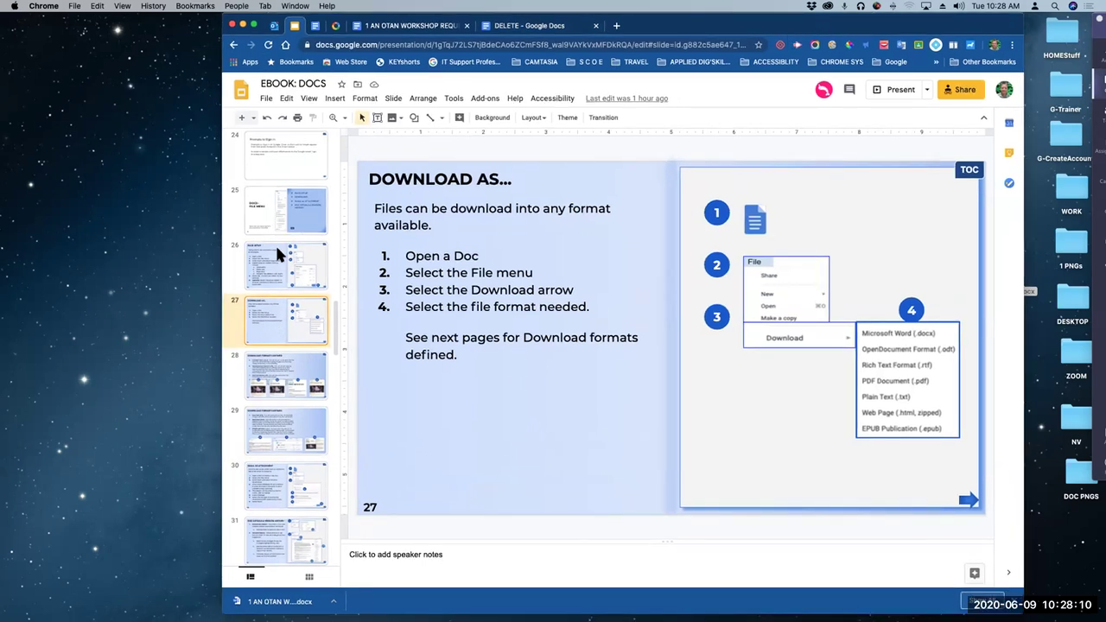
{"action": "left_click", "coordinate": [294, 367]}
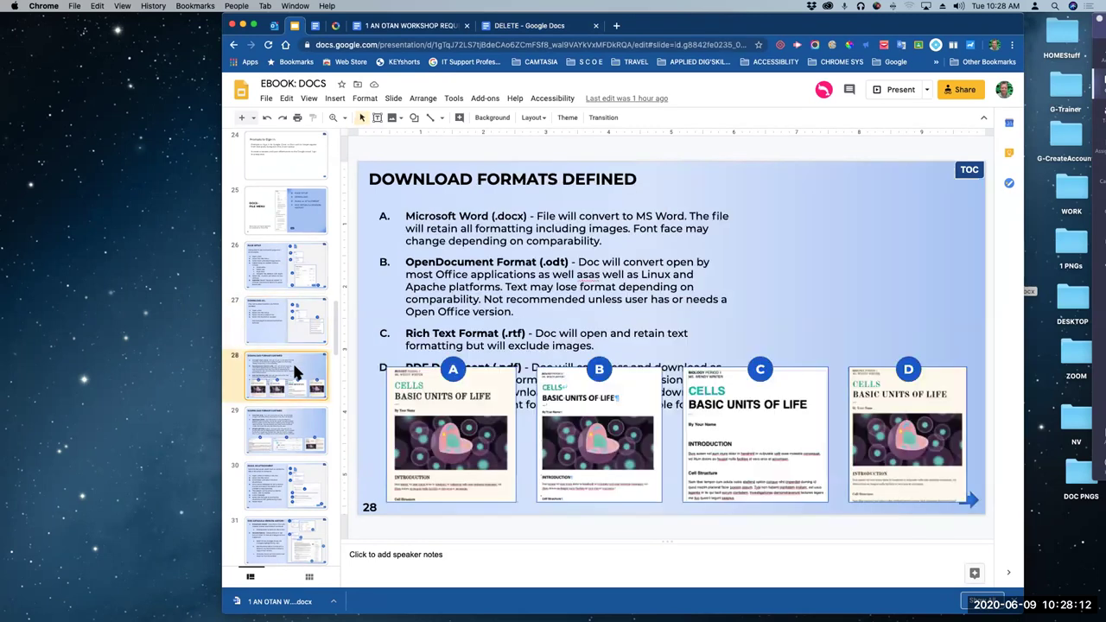
Widen the format description text box on slide 28 across the four example images and point out its Rich Text Format entry
{"action": "left_click", "coordinate": [489, 302]}
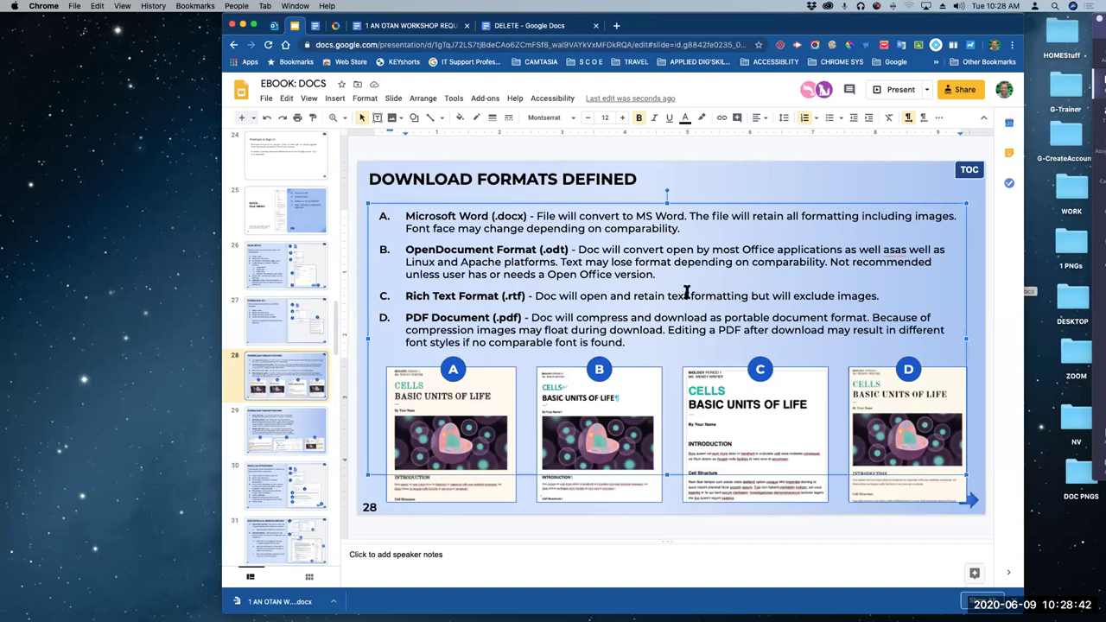
{"action": "left_click_drag", "start_coordinate": [793, 296], "coordinate": [895, 294]}
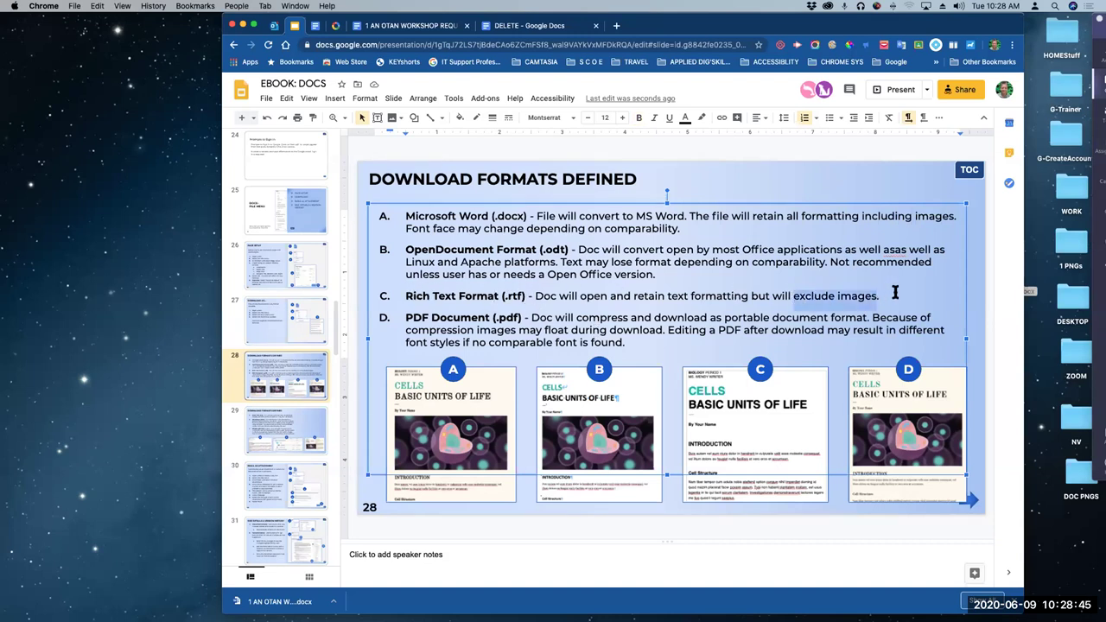
{"action": "left_click", "coordinate": [566, 318]}
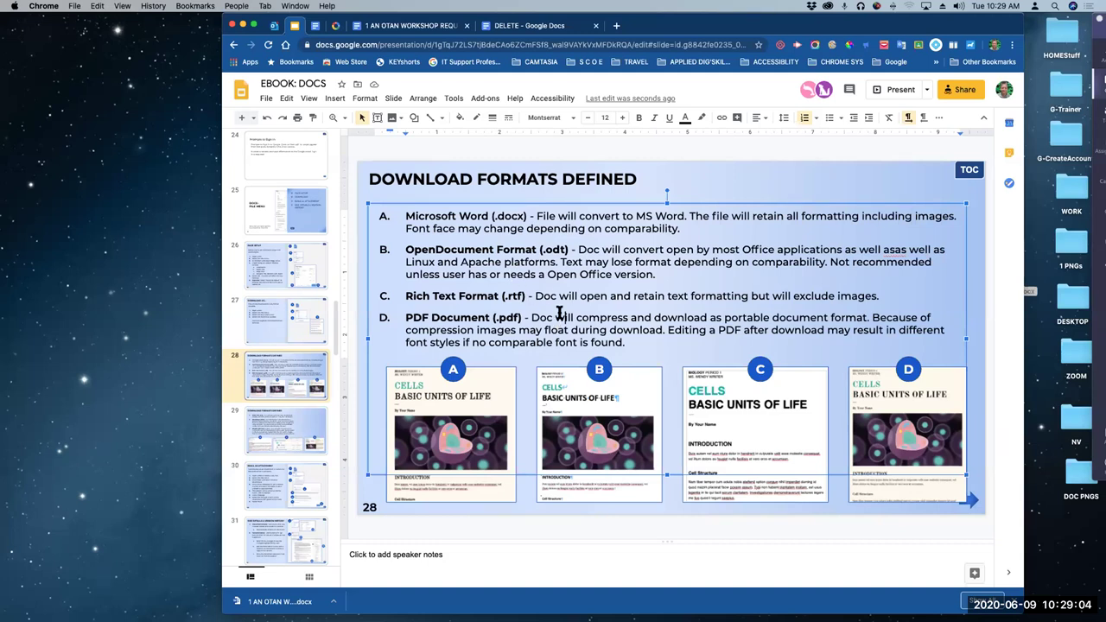
{"action": "left_click_drag", "start_coordinate": [407, 295], "coordinate": [741, 298]}
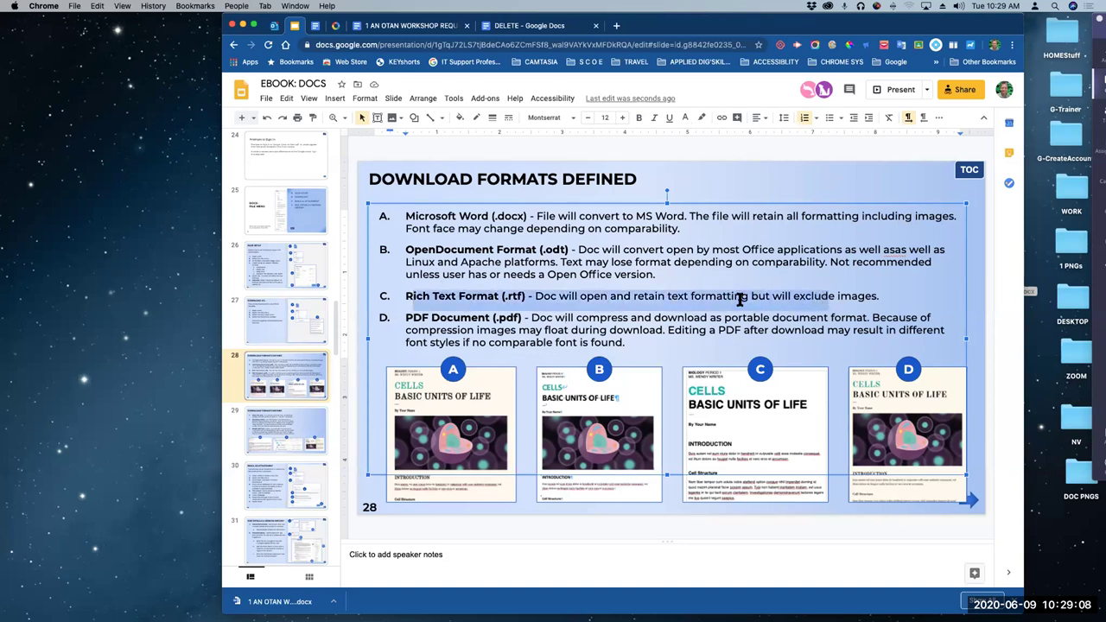
{"action": "left_click", "coordinate": [736, 298]}
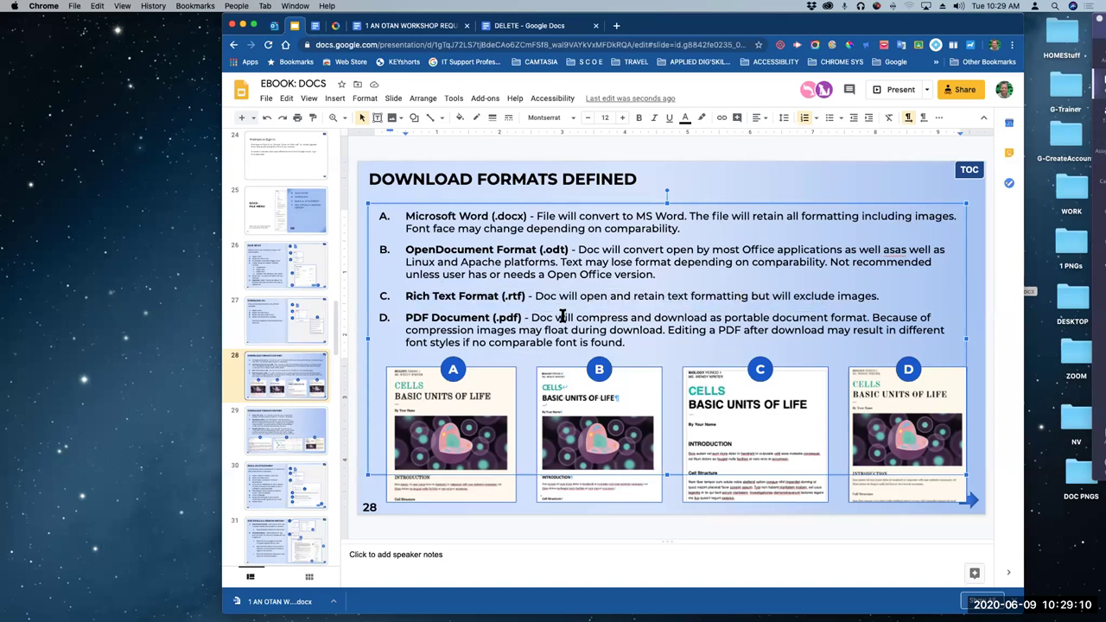
Widen the format description text box on slide 29 to nearly the full slide width and shorten it to end above the images
{"action": "left_click", "coordinate": [314, 424]}
{"action": "left_click", "coordinate": [607, 286]}
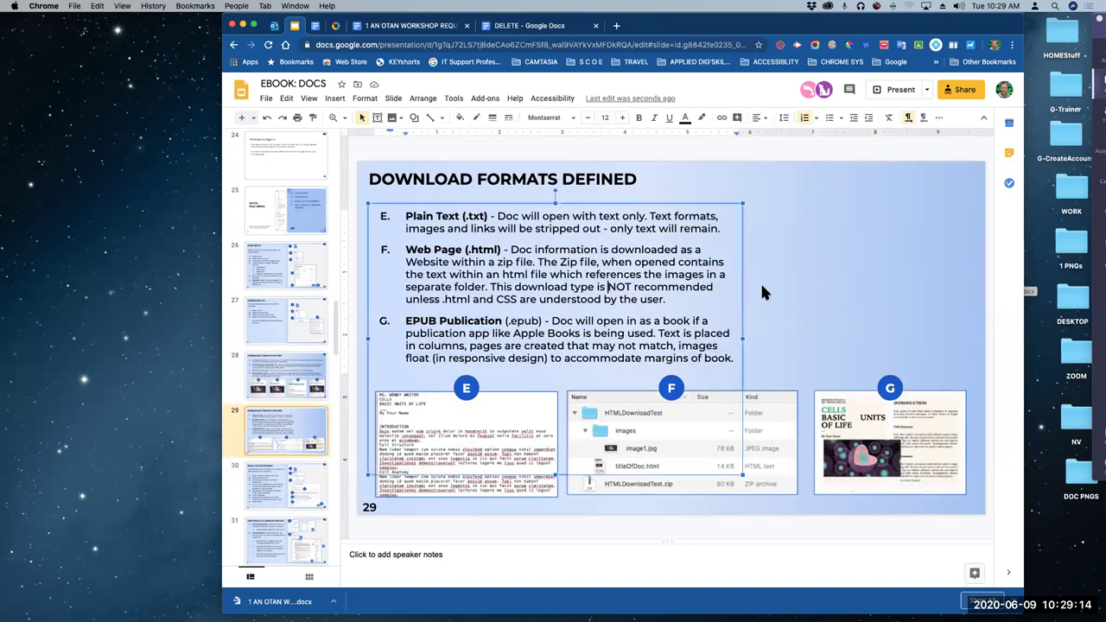
{"action": "left_click_drag", "start_coordinate": [746, 337], "coordinate": [957, 315]}
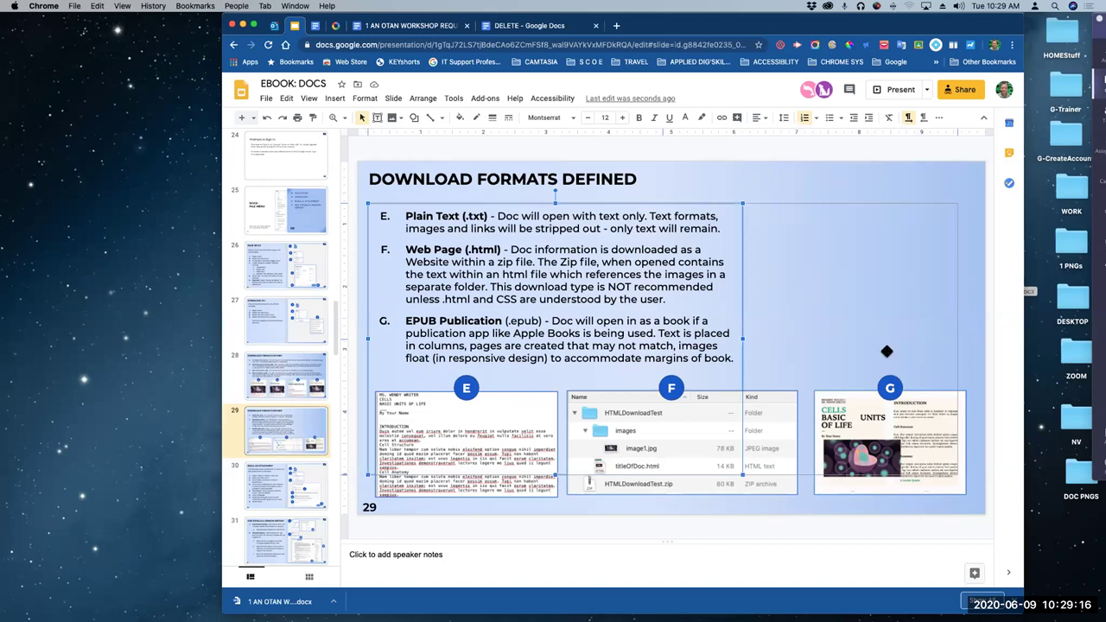
{"action": "left_click_drag", "start_coordinate": [665, 476], "coordinate": [683, 350]}
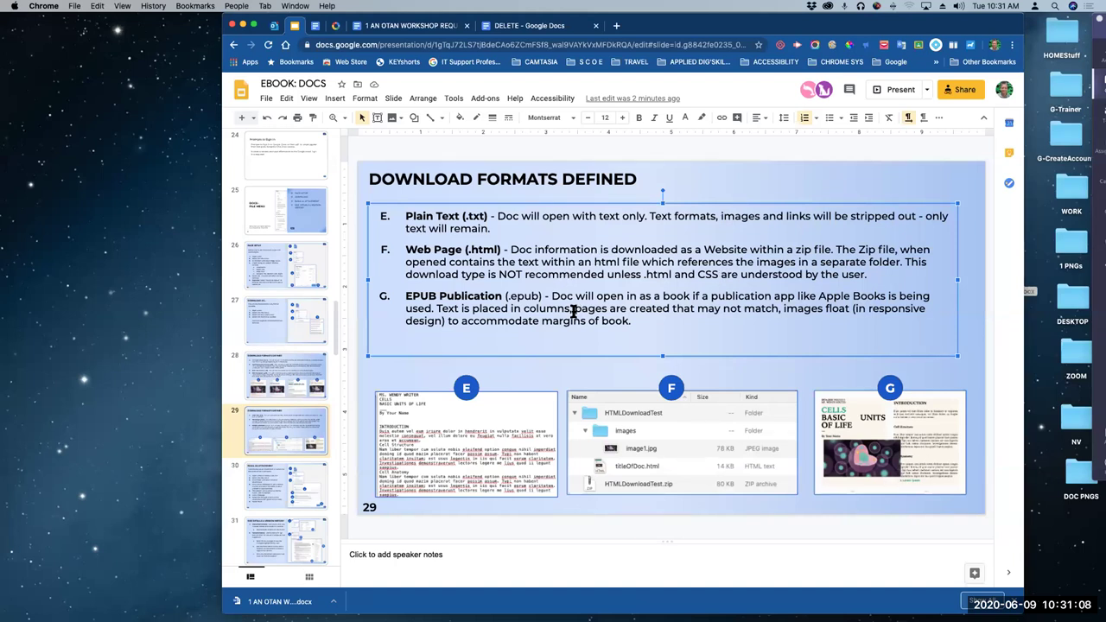
View the Email as Attachment slide and start emailing the "1 AN OTAN WORKSHOP REQUEST" document as an attachment
{"action": "key", "text": "Down"}
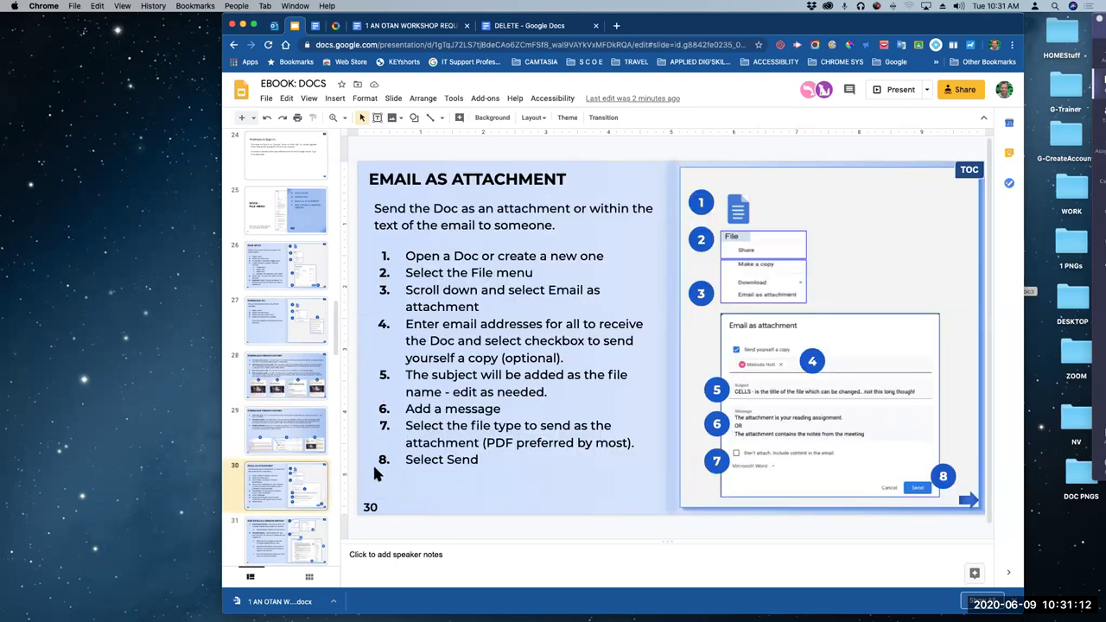
{"action": "left_click_drag", "start_coordinate": [764, 26], "coordinate": [764, 60]}
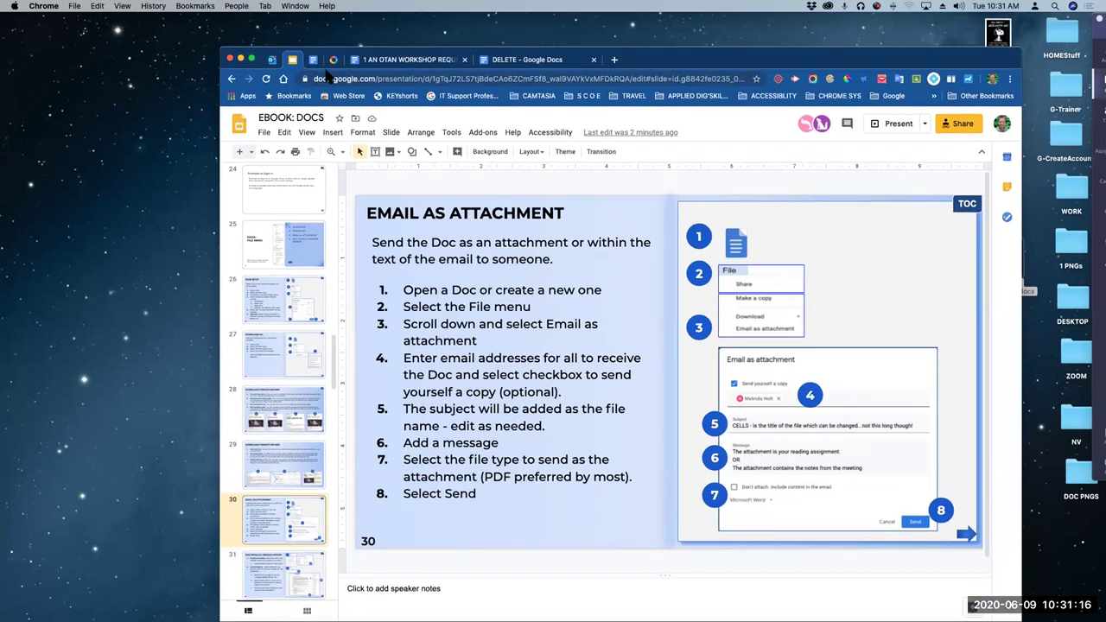
{"action": "left_click", "coordinate": [371, 62]}
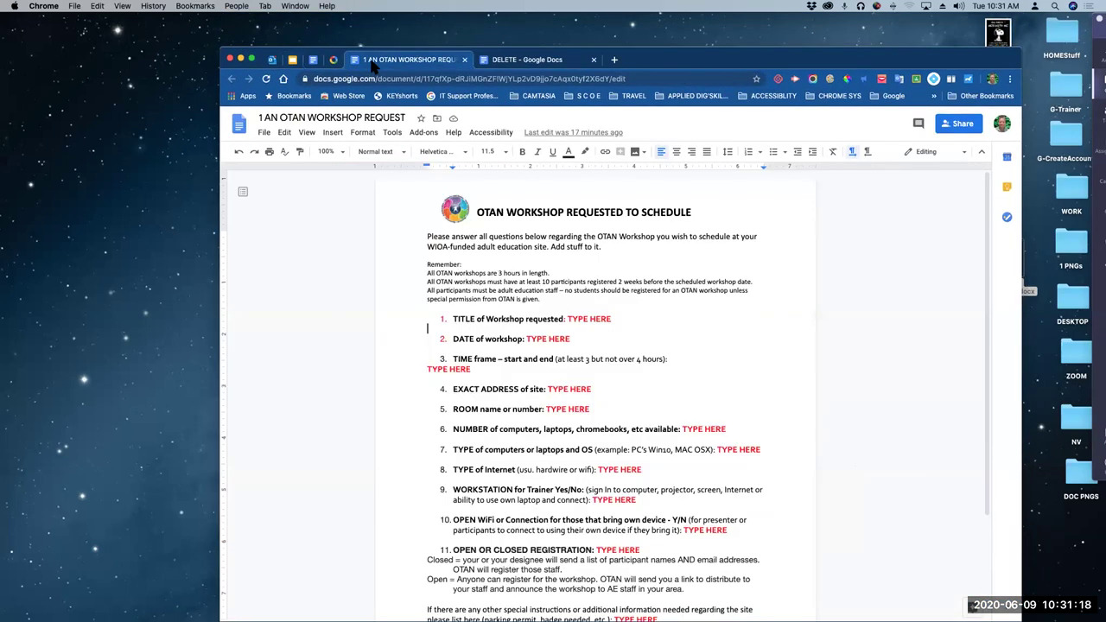
{"action": "left_click", "coordinate": [262, 132]}
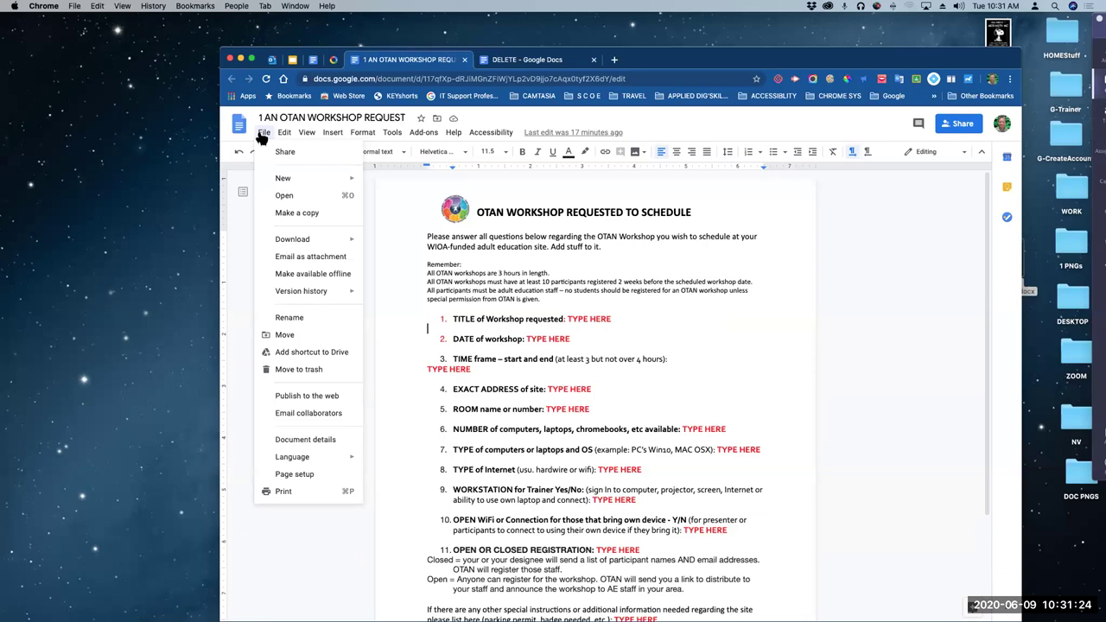
{"action": "left_click", "coordinate": [330, 256]}
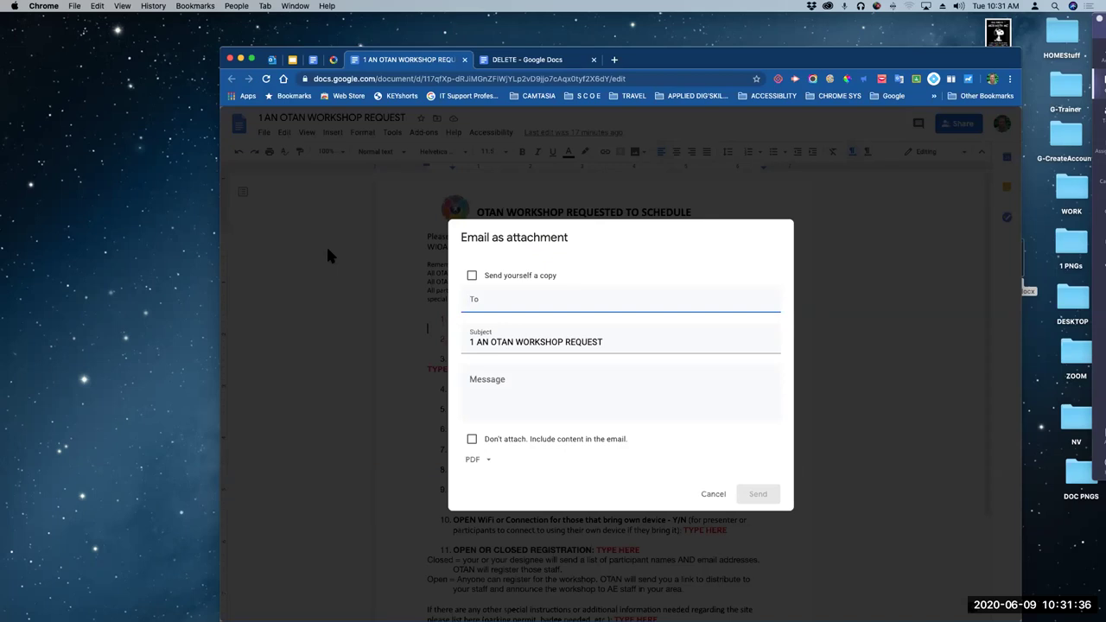
Enable sending yourself a copy and add the first recipient from the suggested contacts by first name
{"action": "left_click", "coordinate": [472, 275]}
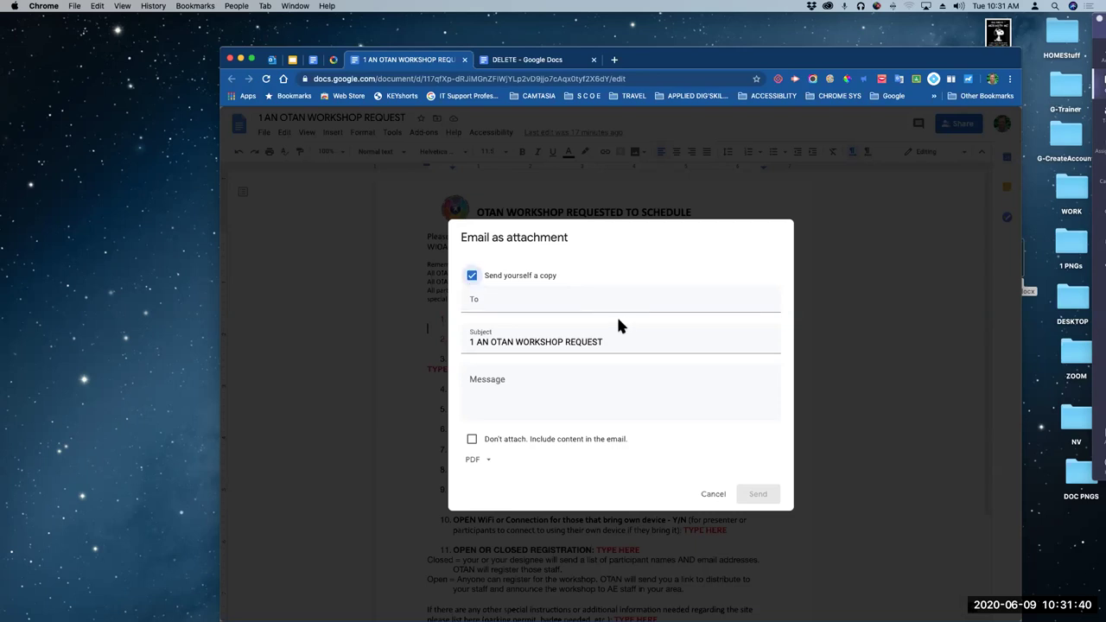
{"action": "left_click", "coordinate": [520, 301]}
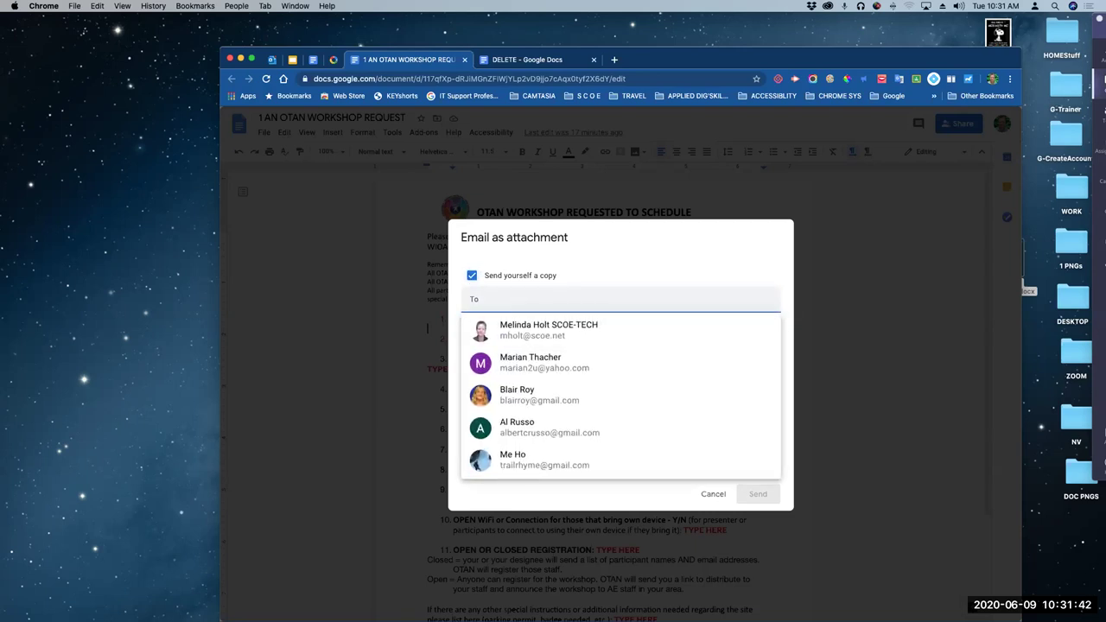
{"action": "type", "text": "slis"}
{"action": "key", "text": "BackSpace"}
{"action": "key", "text": "BackSpace"}
{"action": "key", "text": "BackSpace"}
{"action": "key", "text": "BackSpace"}
{"action": "type", "text": "aslisa"}
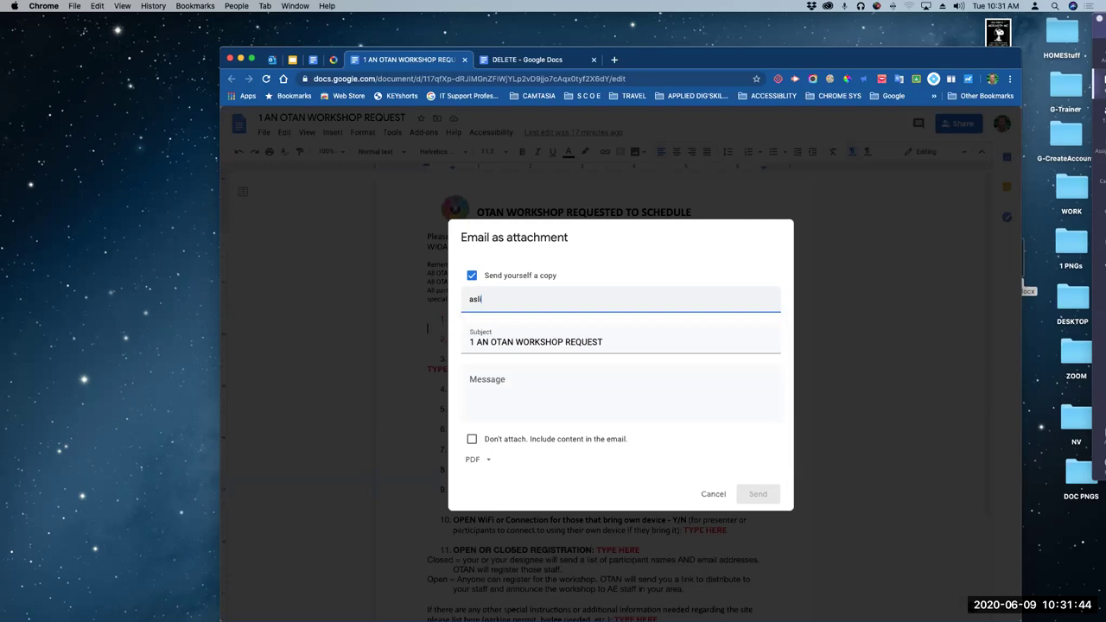
{"action": "key", "text": "BackSpace"}
{"action": "key", "text": "BackSpace"}
{"action": "key", "text": "BackSpace"}
{"action": "type", "text": "isa"}
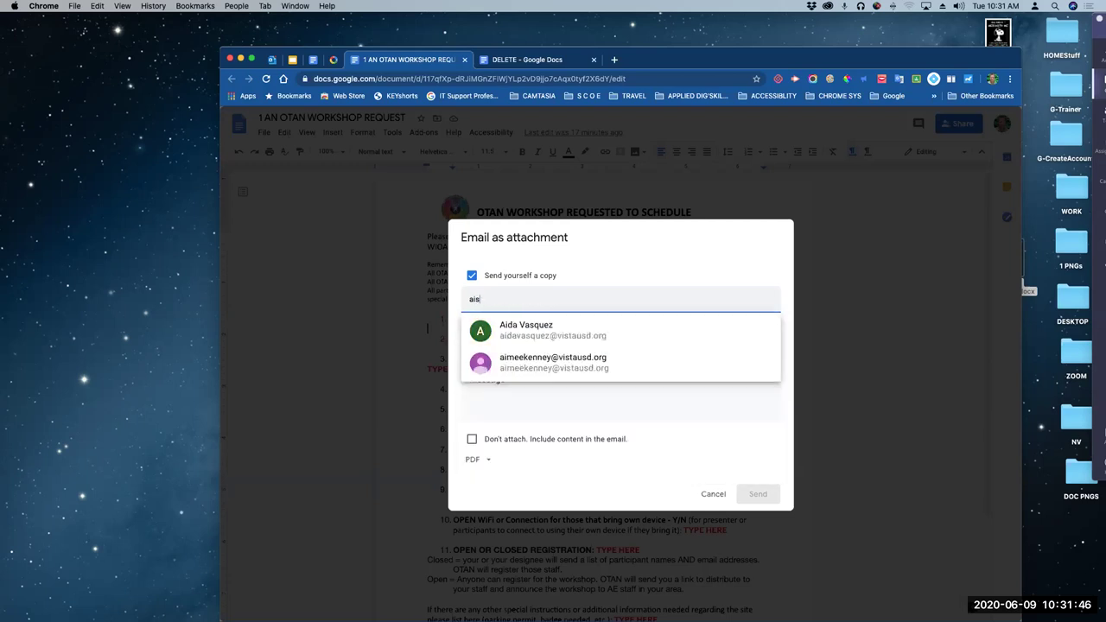
{"action": "key", "text": "BackSpace"}
{"action": "key", "text": "BackSpace"}
{"action": "key", "text": "BackSpace"}
{"action": "type", "text": "l"}
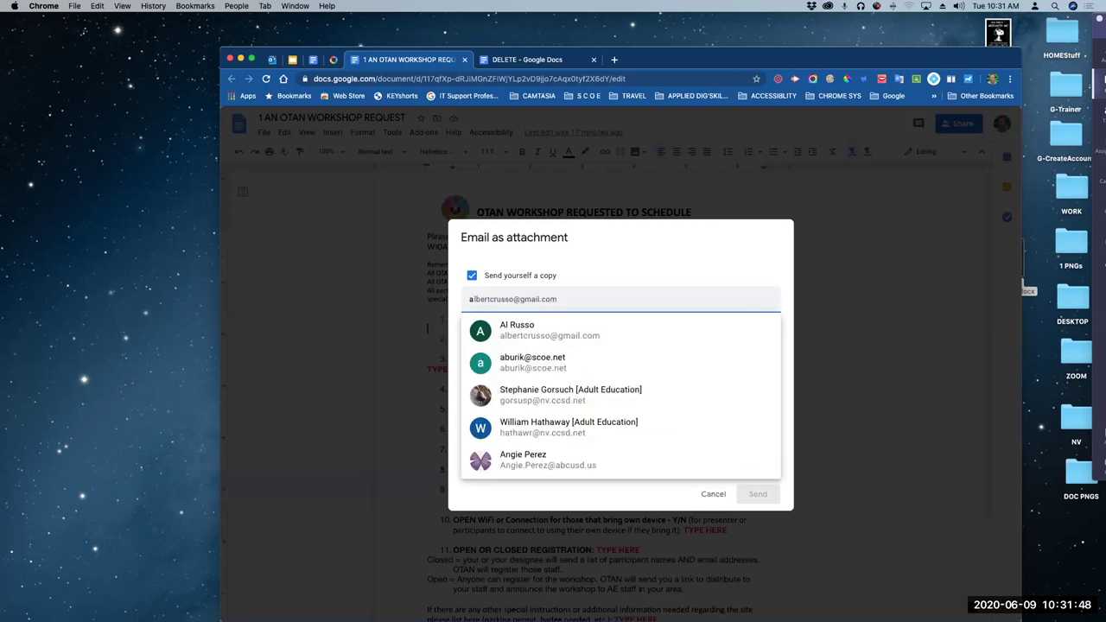
{"action": "type", "text": "lisa"}
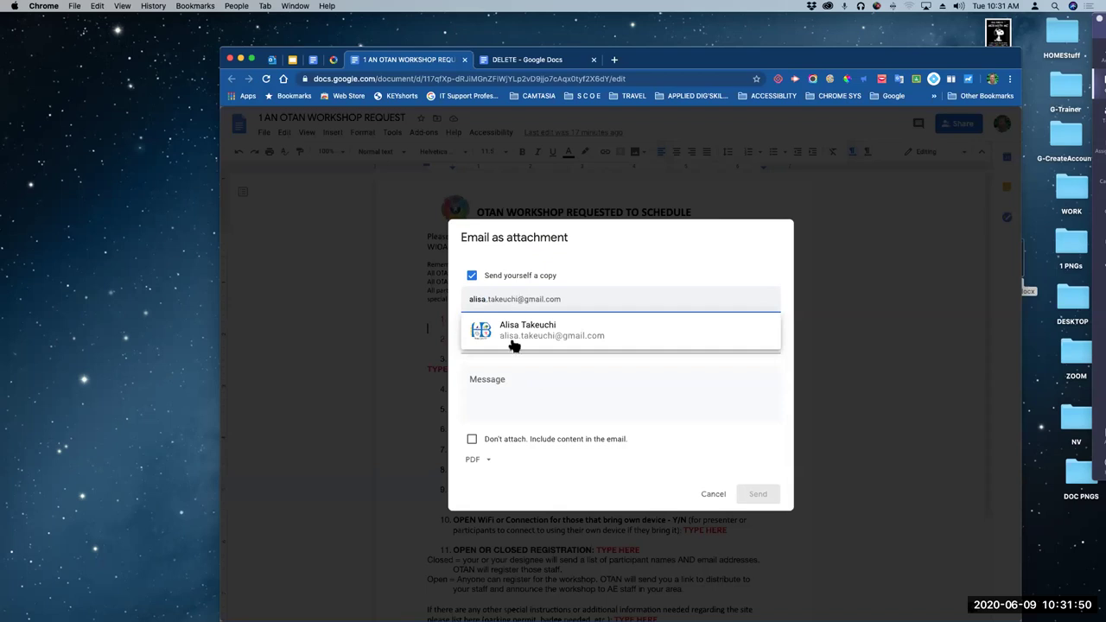
{"action": "left_click", "coordinate": [510, 341]}
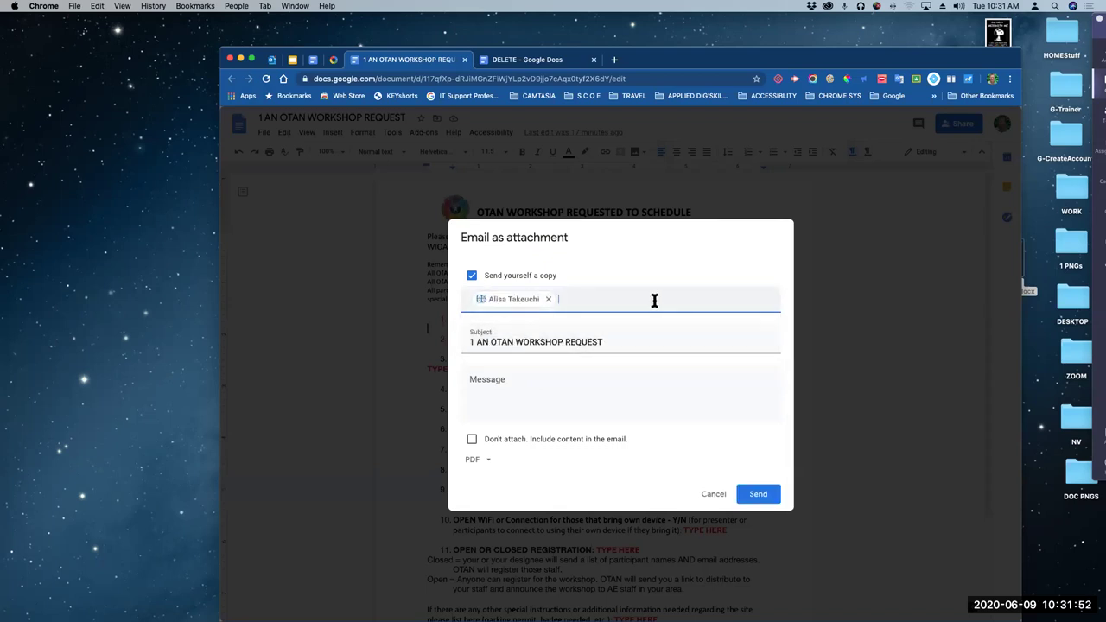
Add a second recipient to the email, choosing the suggested contact's otan.us address
{"action": "type", "text": "m"}
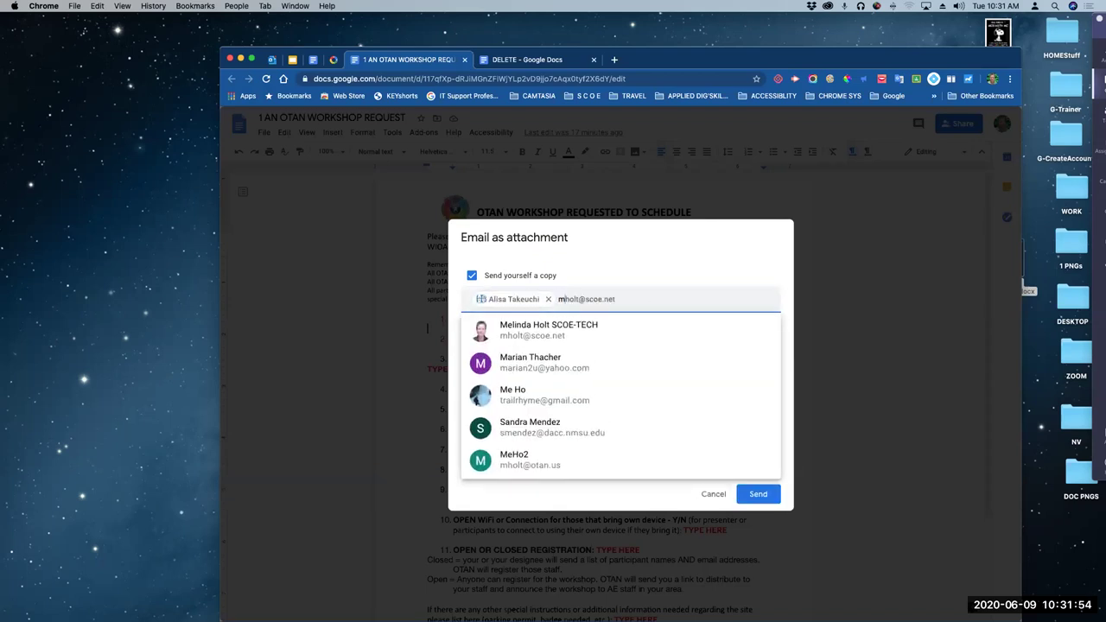
{"action": "type", "text": "a"}
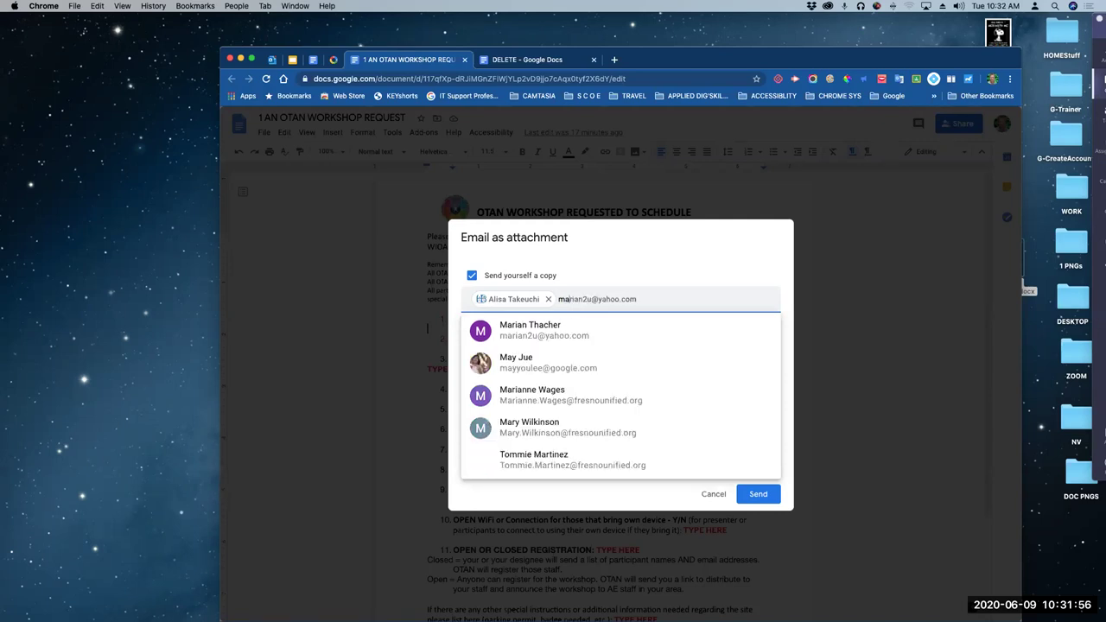
{"action": "key", "text": "BackSpace"}
{"action": "type", "text": "ola"}
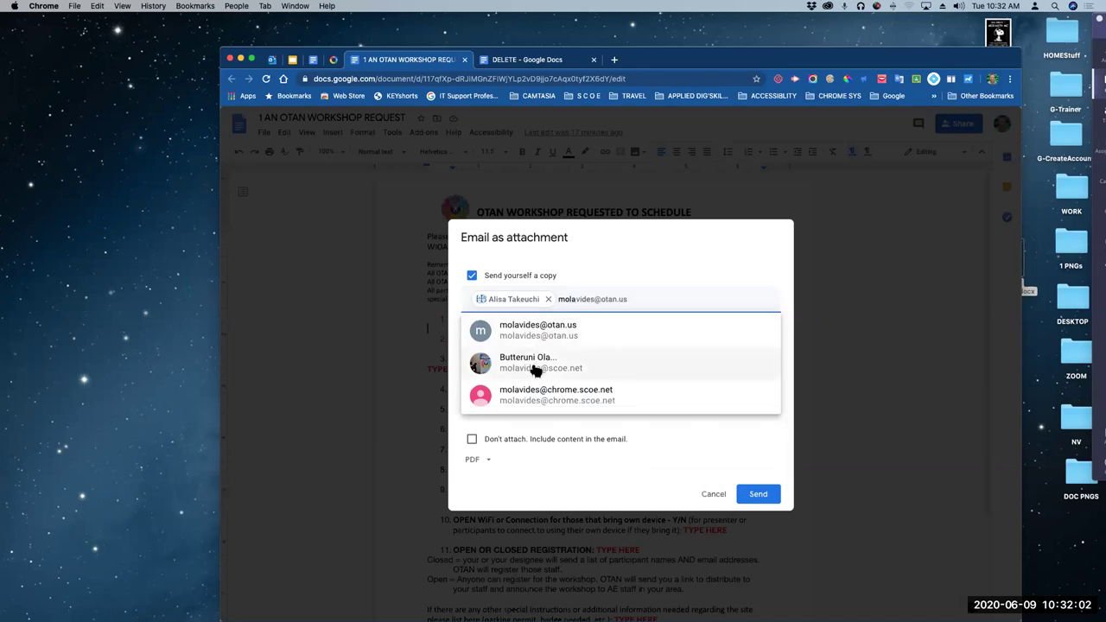
{"action": "left_click", "coordinate": [536, 326]}
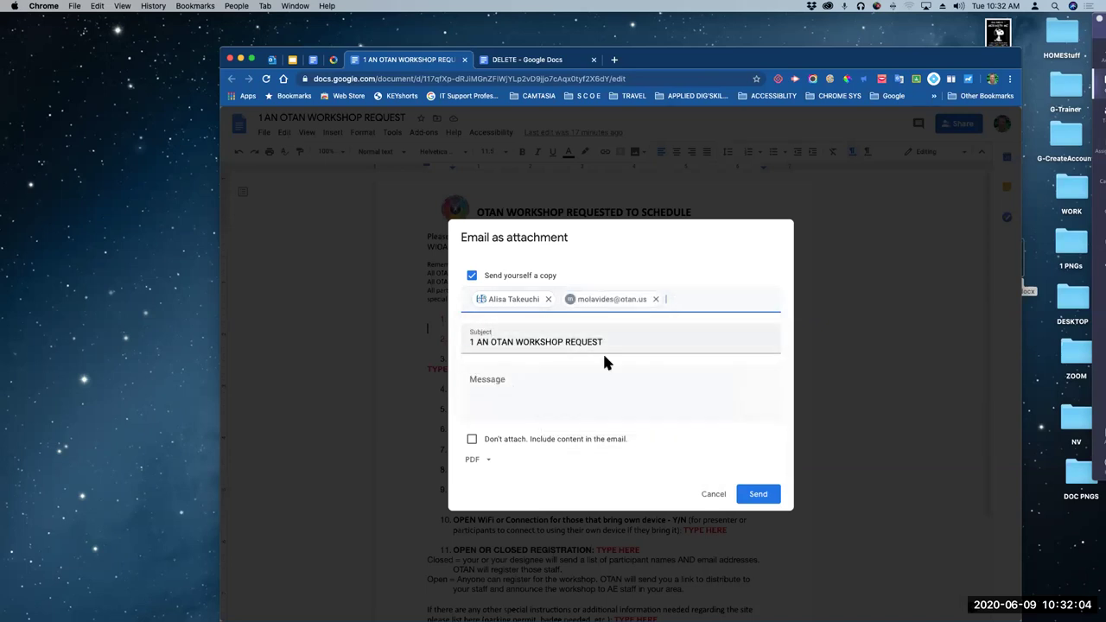
Keep PDF as the attachment format, enter the message "Here ya go!" and send the email
{"action": "left_click", "coordinate": [498, 380]}
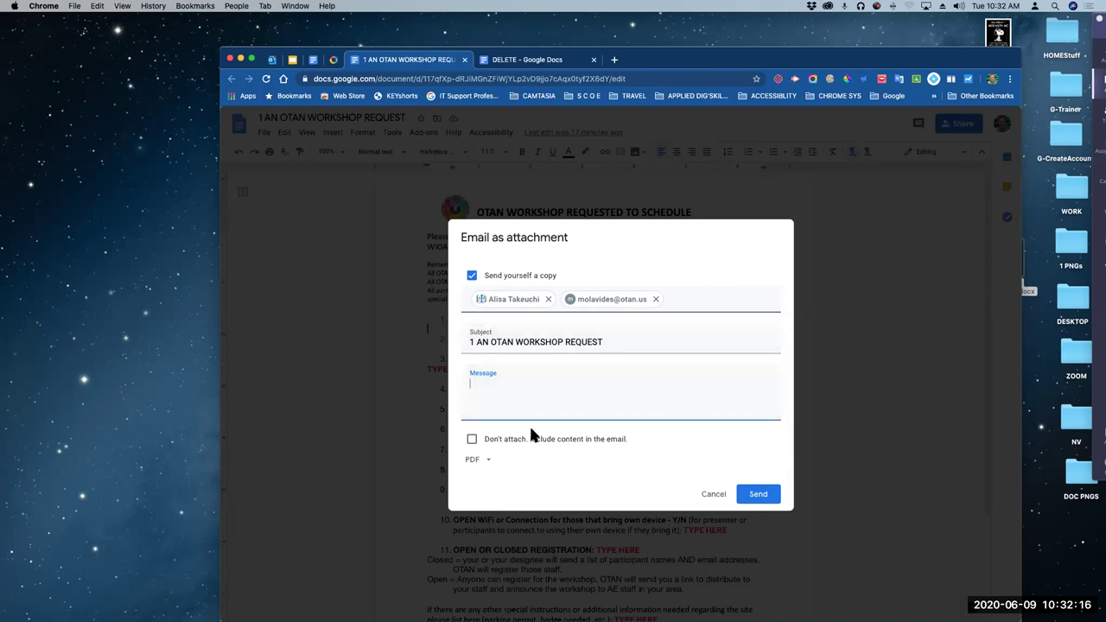
{"action": "left_click", "coordinate": [486, 461]}
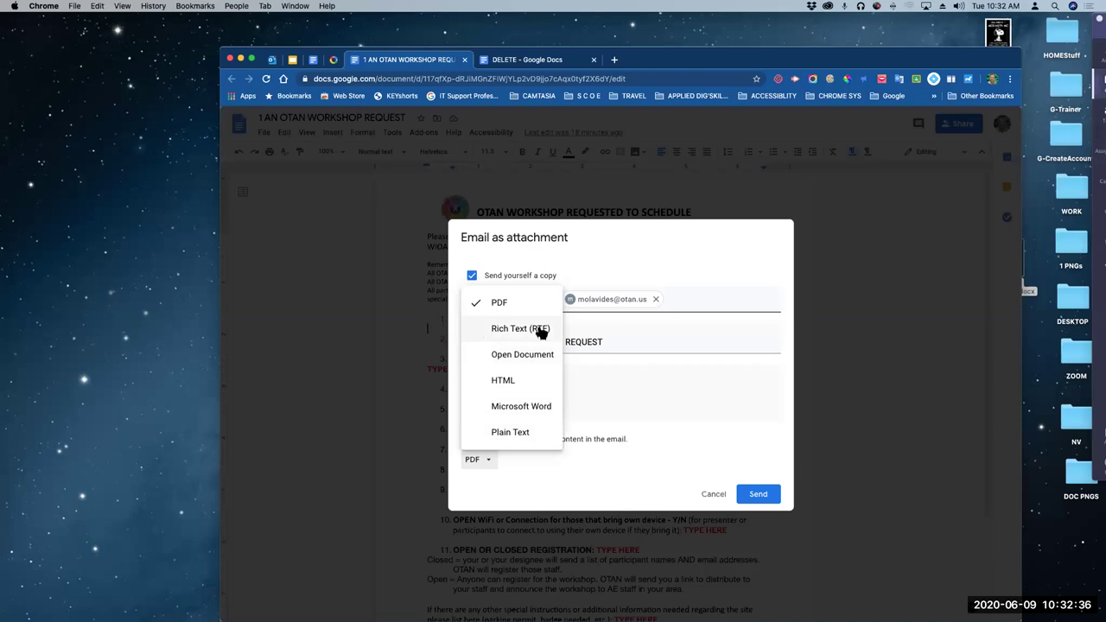
{"action": "left_click", "coordinate": [501, 302]}
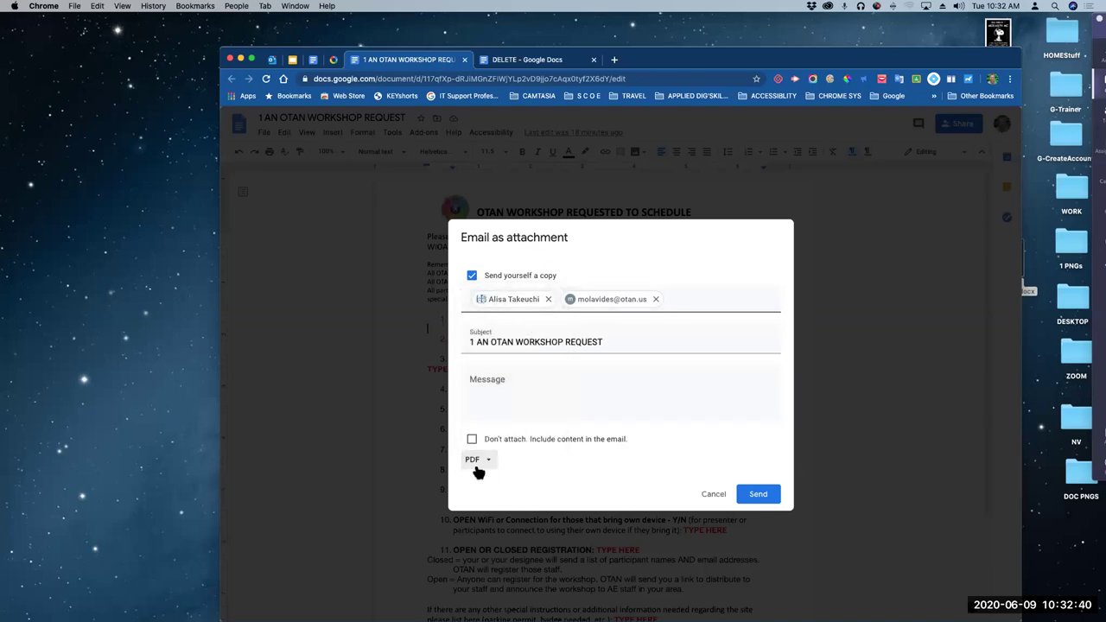
{"action": "left_click", "coordinate": [501, 384]}
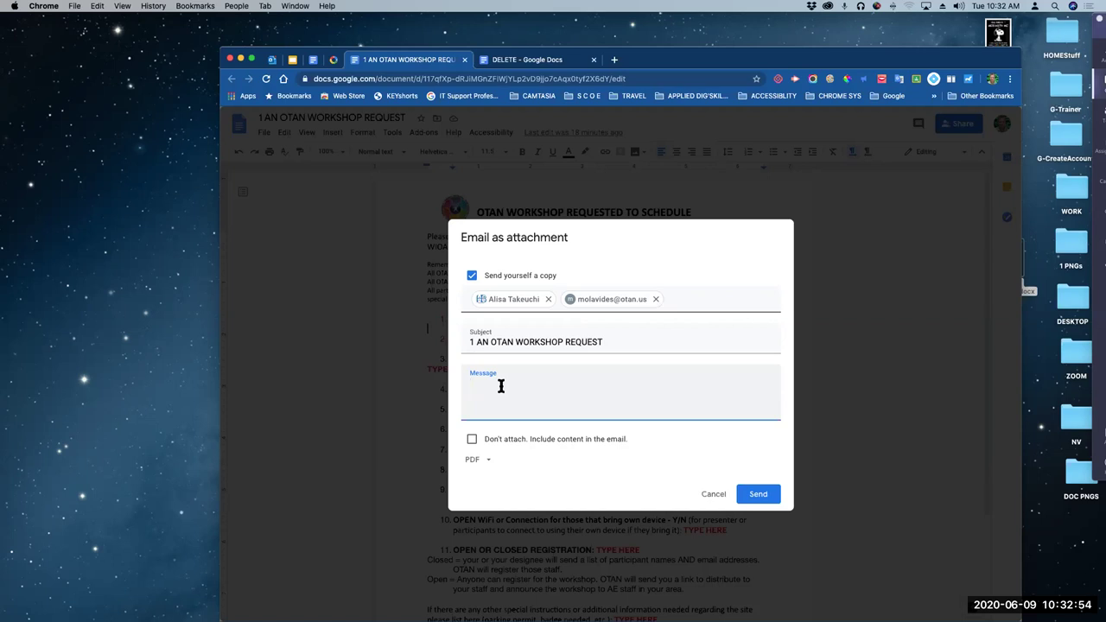
{"action": "type", "text": "Here ya go!"}
{"action": "left_click", "coordinate": [761, 496]}
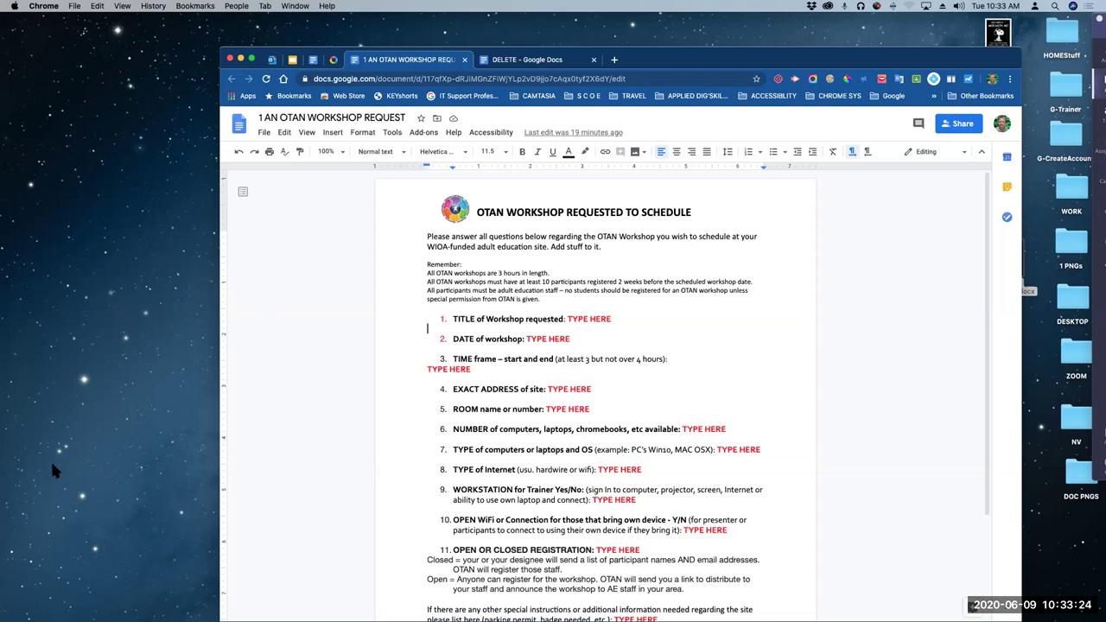
Recolor the introductory paragraph and the Remember notes above the numbered list to a very light gray
{"action": "left_click_drag", "start_coordinate": [424, 236], "coordinate": [612, 300]}
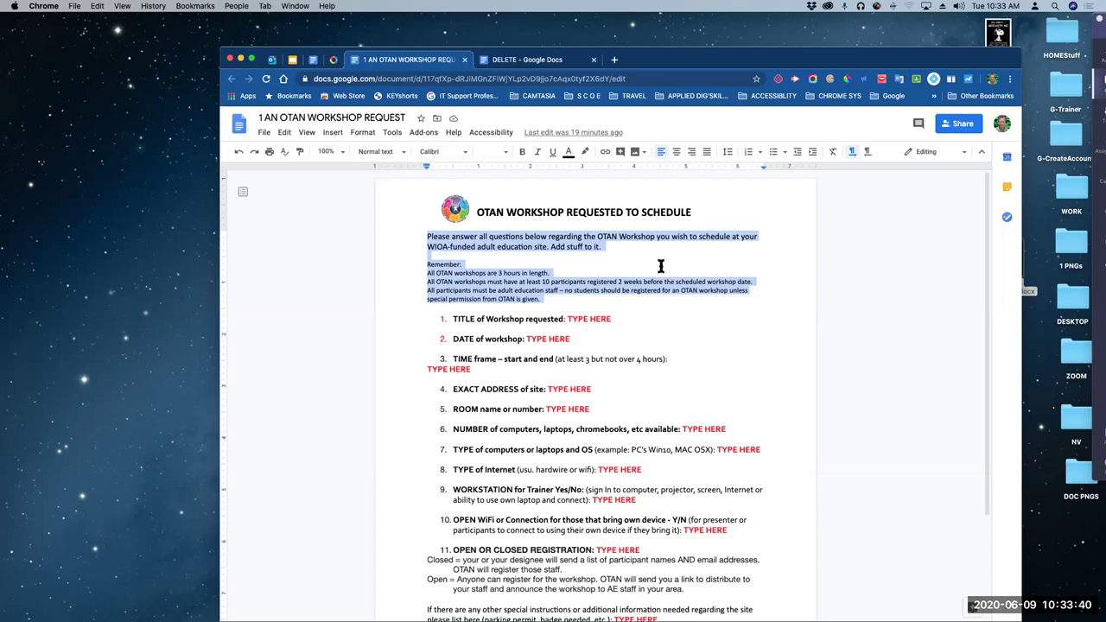
{"action": "left_click", "coordinate": [569, 153]}
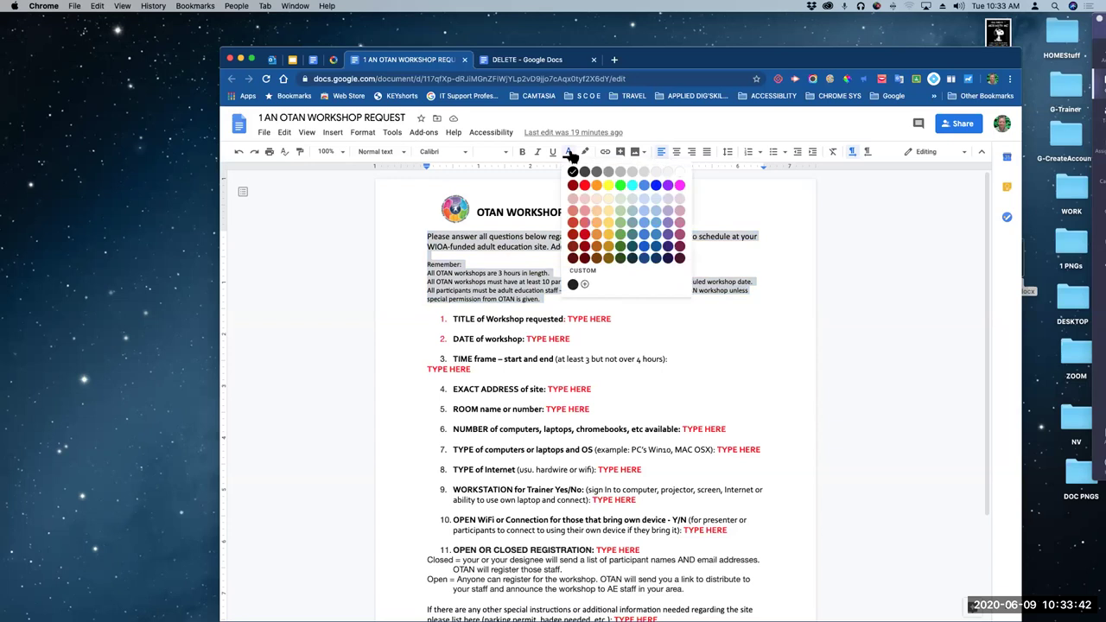
{"action": "left_click", "coordinate": [669, 171]}
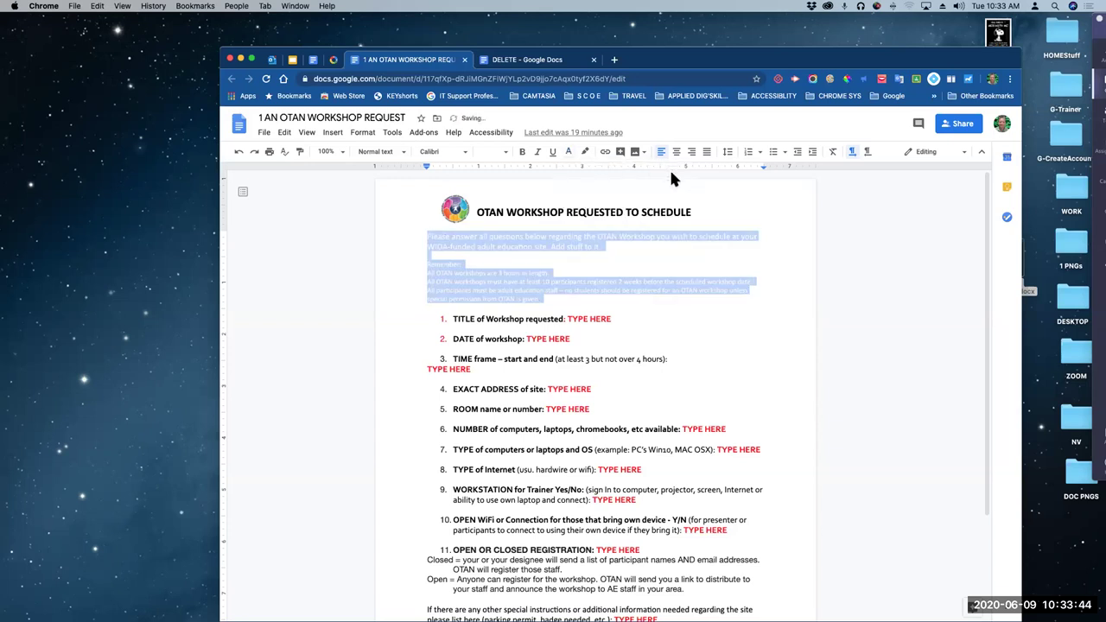
{"action": "left_click", "coordinate": [799, 256]}
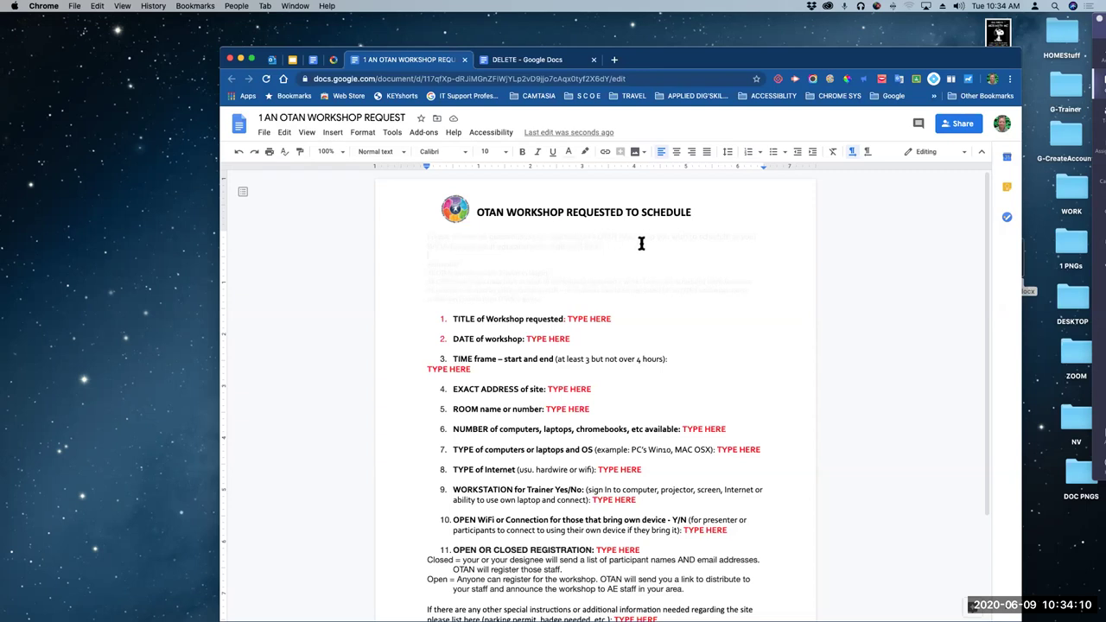
Set the text color of the whole introduction and Remember notes to black, including the first letters of "Please"
{"action": "left_click_drag", "start_coordinate": [441, 234], "coordinate": [755, 308]}
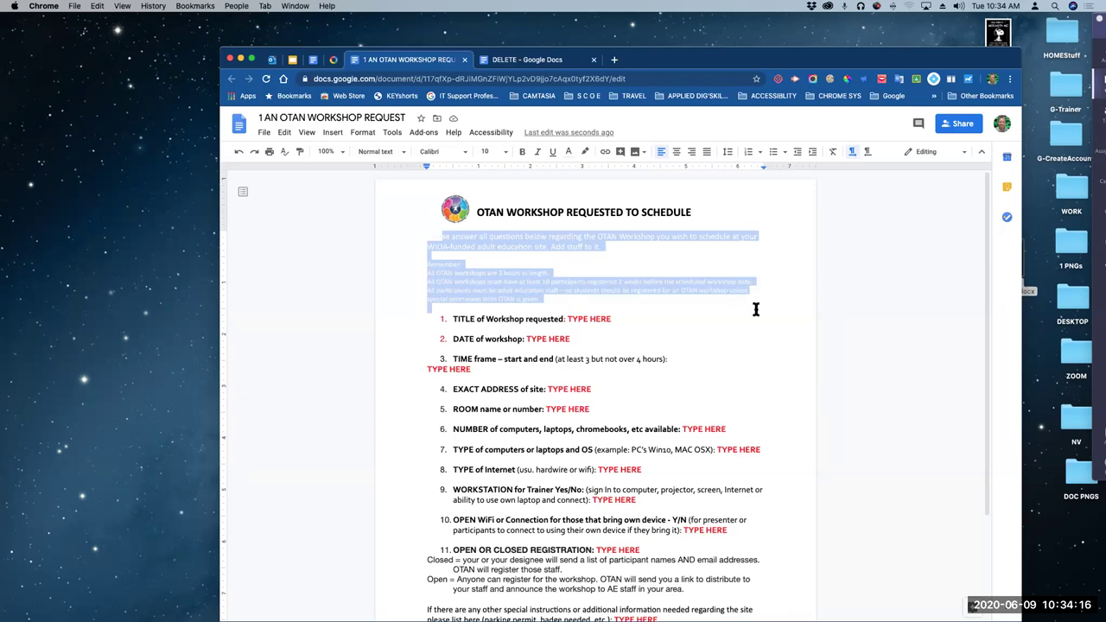
{"action": "left_click", "coordinate": [570, 152]}
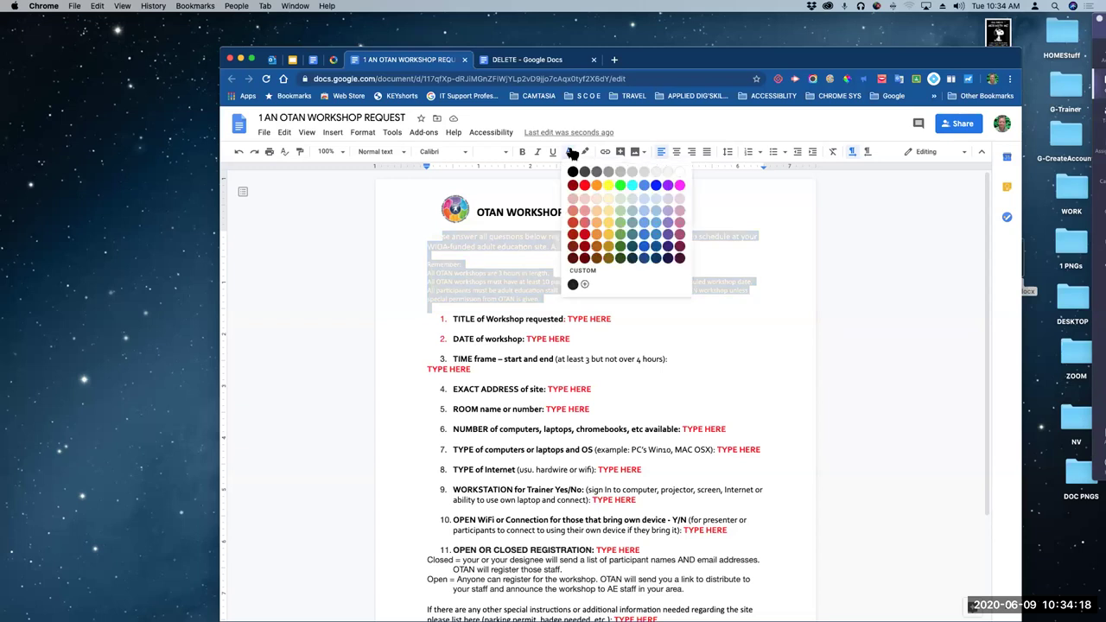
{"action": "left_click", "coordinate": [571, 172]}
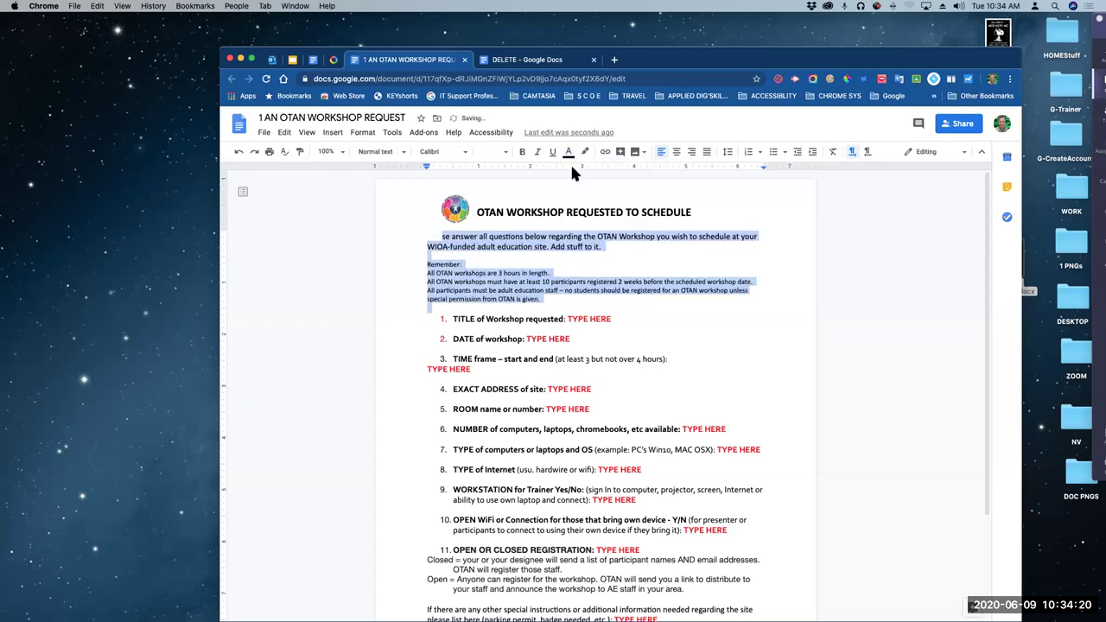
{"action": "left_click", "coordinate": [661, 294]}
{"action": "left_click_drag", "start_coordinate": [442, 236], "coordinate": [415, 235]}
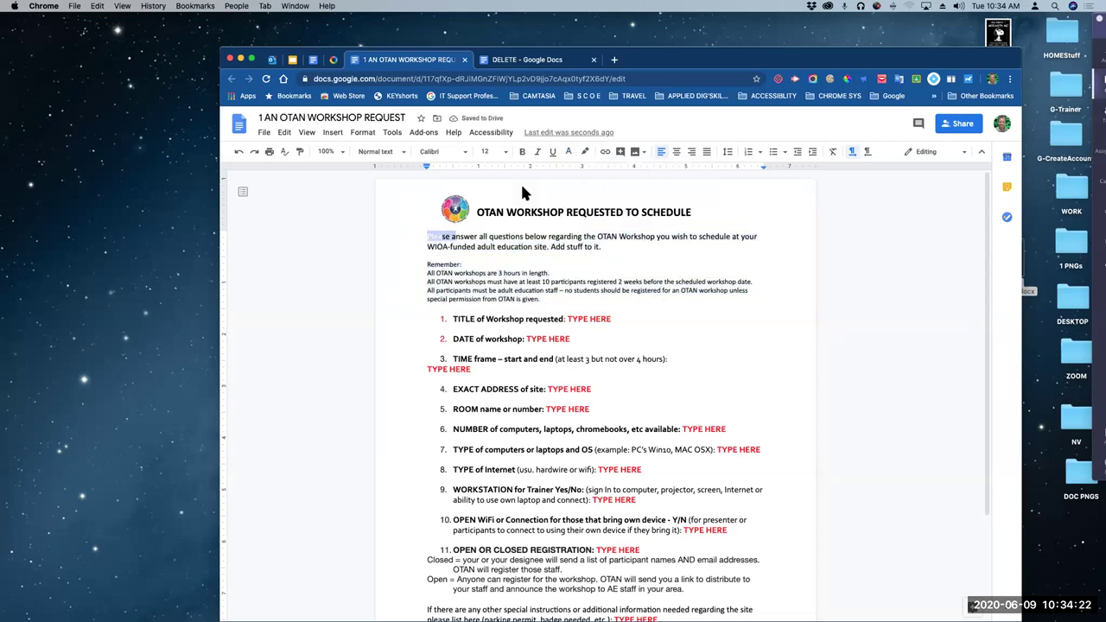
{"action": "left_click", "coordinate": [575, 154]}
{"action": "left_click", "coordinate": [572, 171]}
{"action": "left_click", "coordinate": [654, 301]}
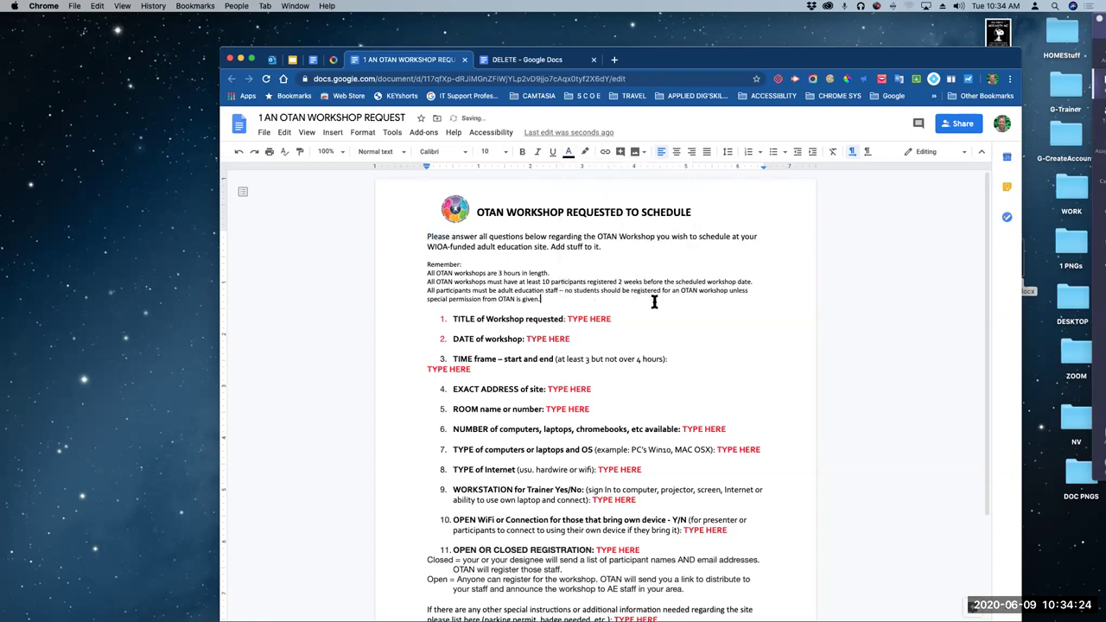
Set the font size of the introductory paragraph and Remember notes to 18
{"action": "left_click", "coordinate": [662, 254]}
{"action": "left_click_drag", "start_coordinate": [564, 300], "coordinate": [397, 232]}
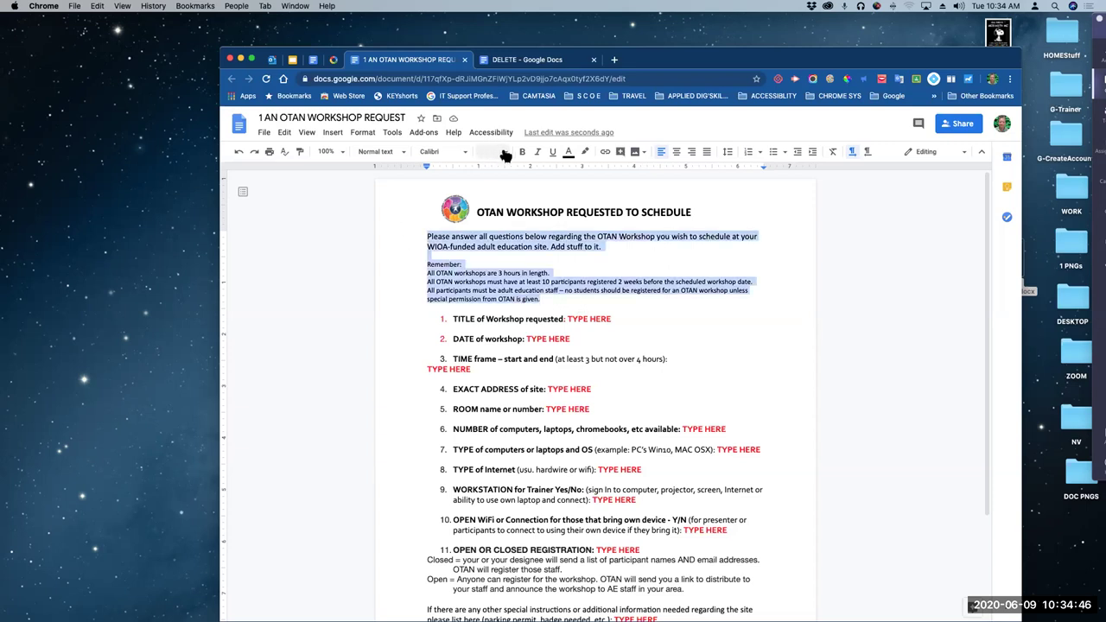
{"action": "left_click", "coordinate": [505, 154]}
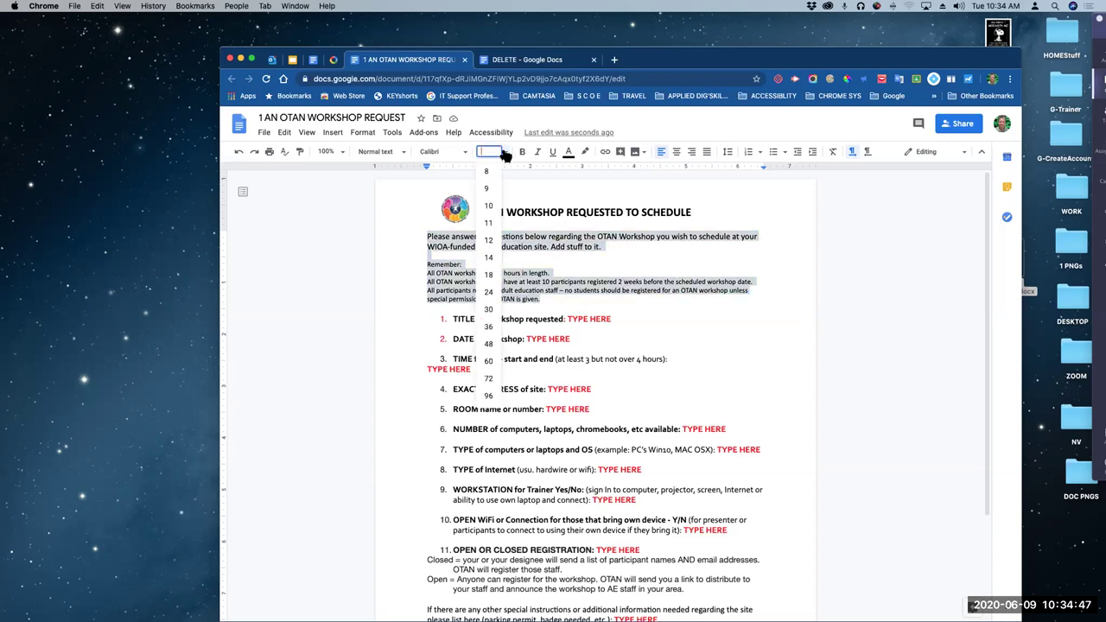
{"action": "left_click", "coordinate": [492, 275]}
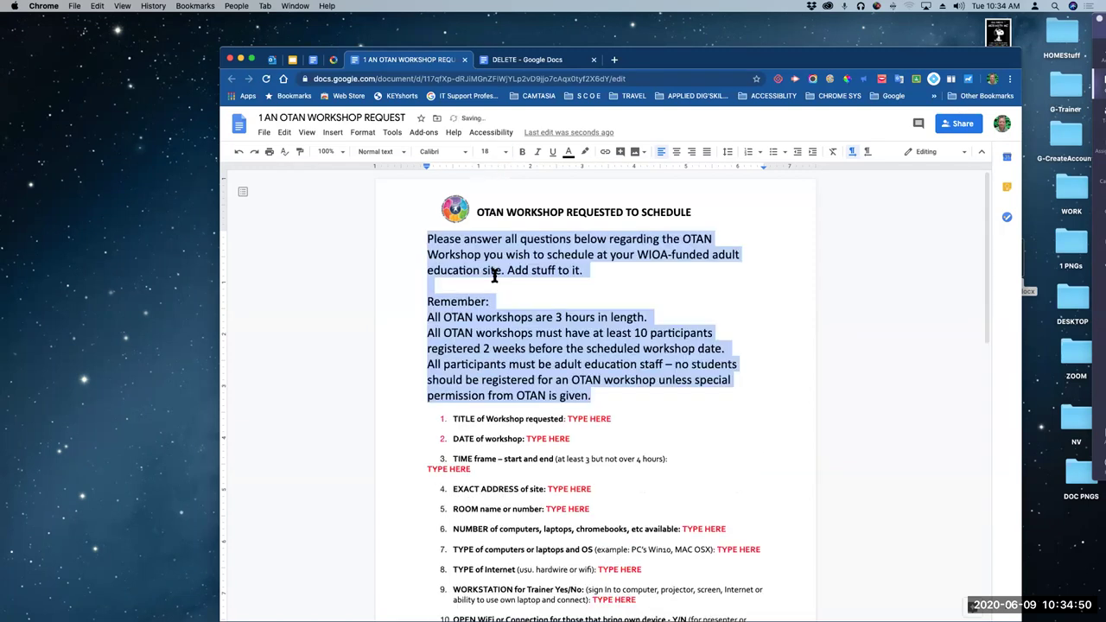
{"action": "left_click", "coordinate": [544, 351]}
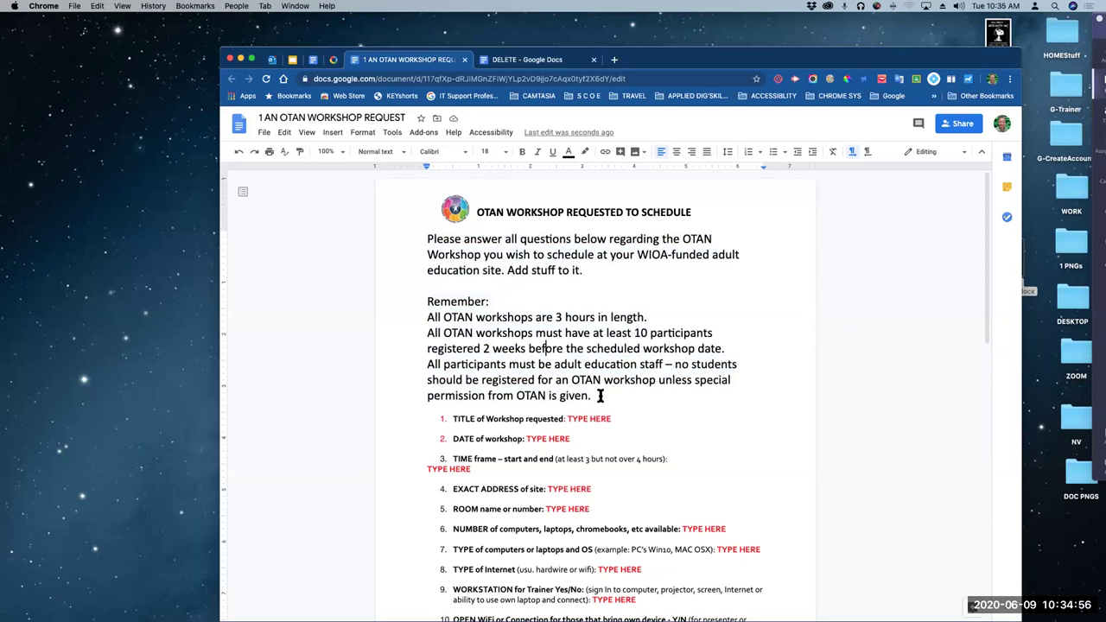
Set the font size of the introductory paragraph and Remember notes to 12
{"action": "left_click_drag", "start_coordinate": [600, 395], "coordinate": [425, 233]}
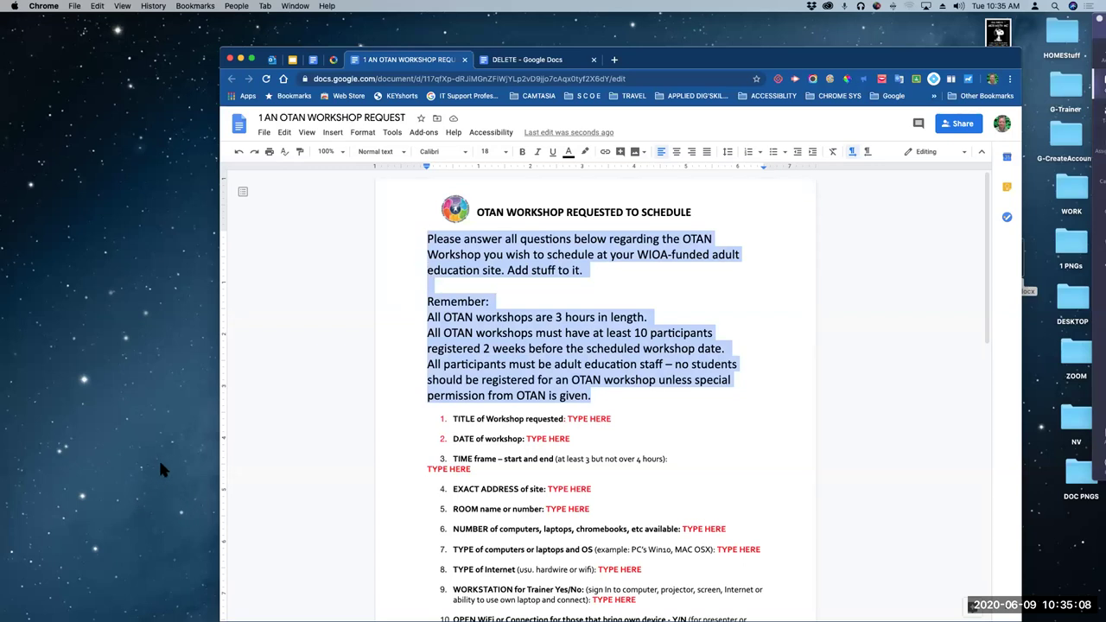
{"action": "left_click", "coordinate": [322, 359]}
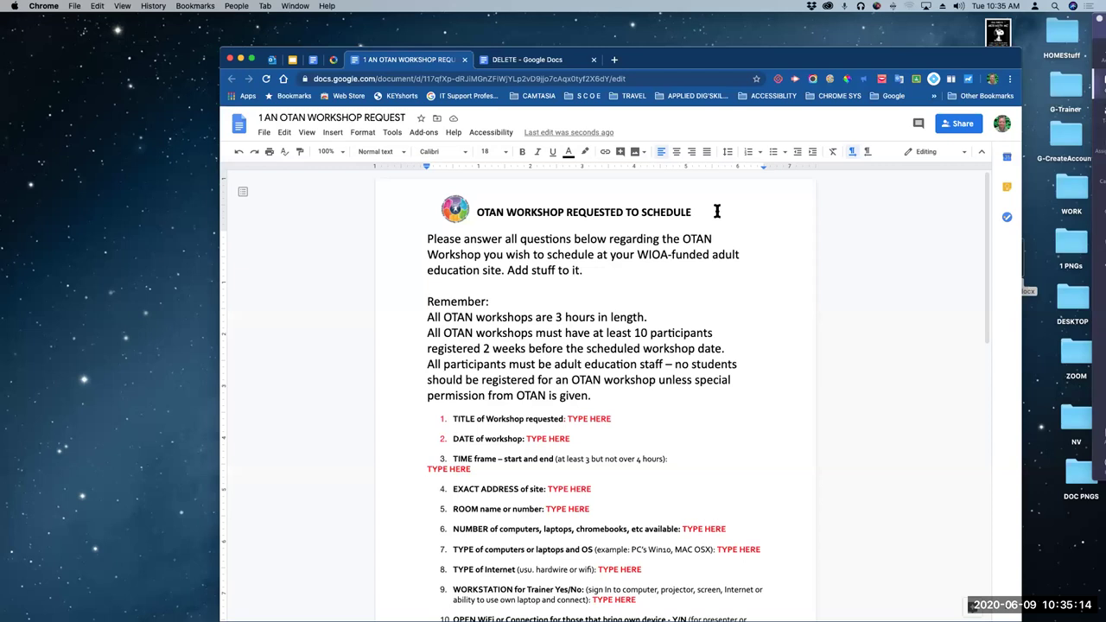
{"action": "left_click_drag", "start_coordinate": [596, 396], "coordinate": [413, 223]}
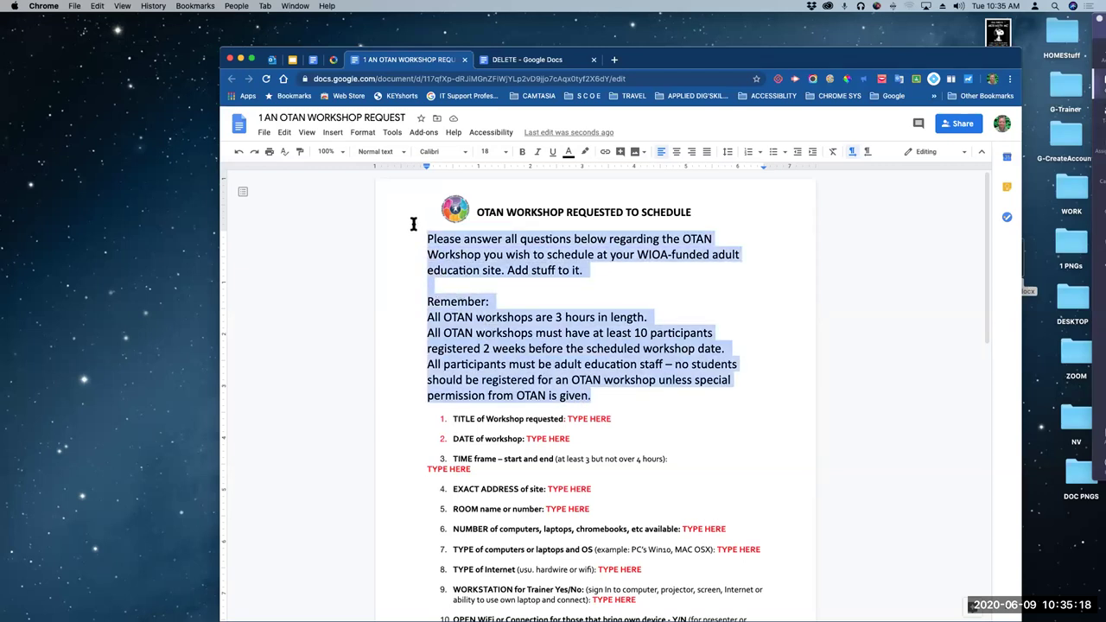
{"action": "left_click", "coordinate": [505, 151]}
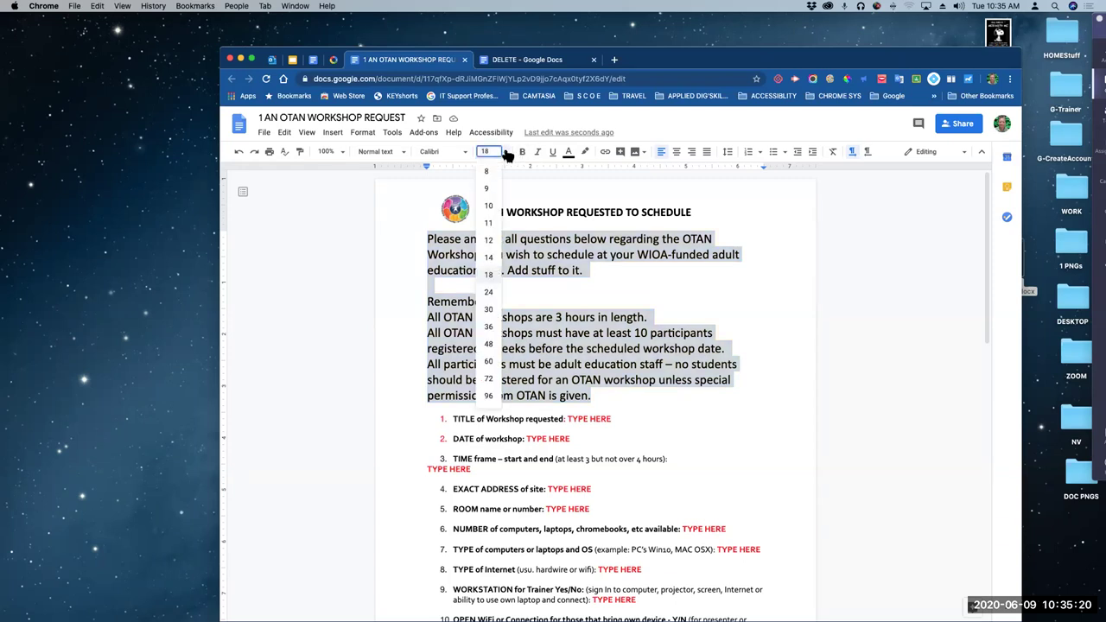
{"action": "left_click", "coordinate": [489, 241]}
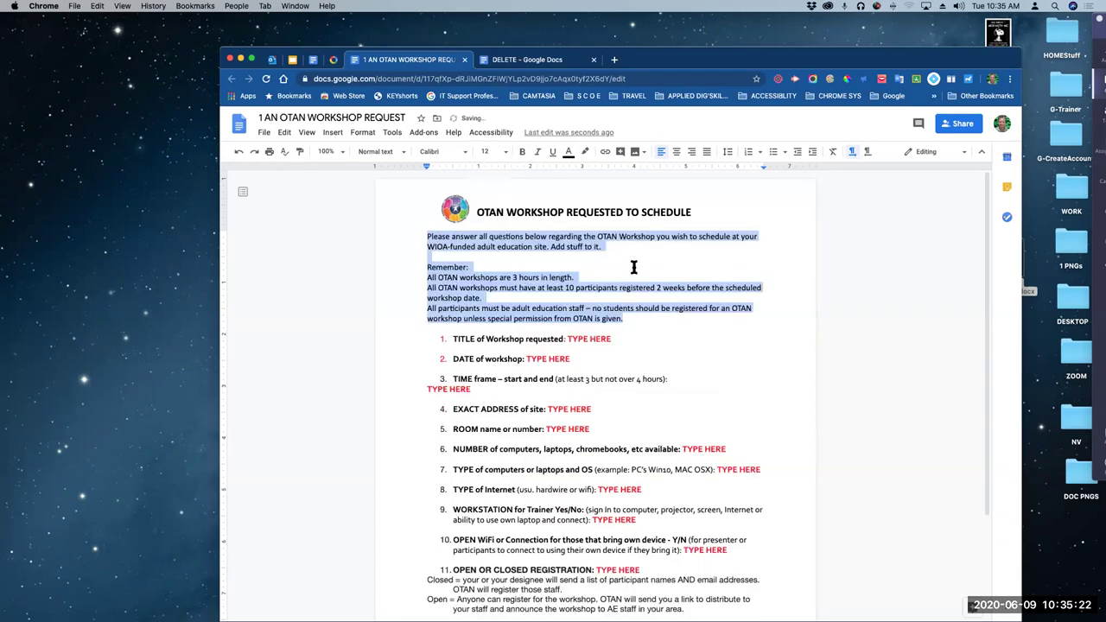
{"action": "left_click", "coordinate": [634, 264]}
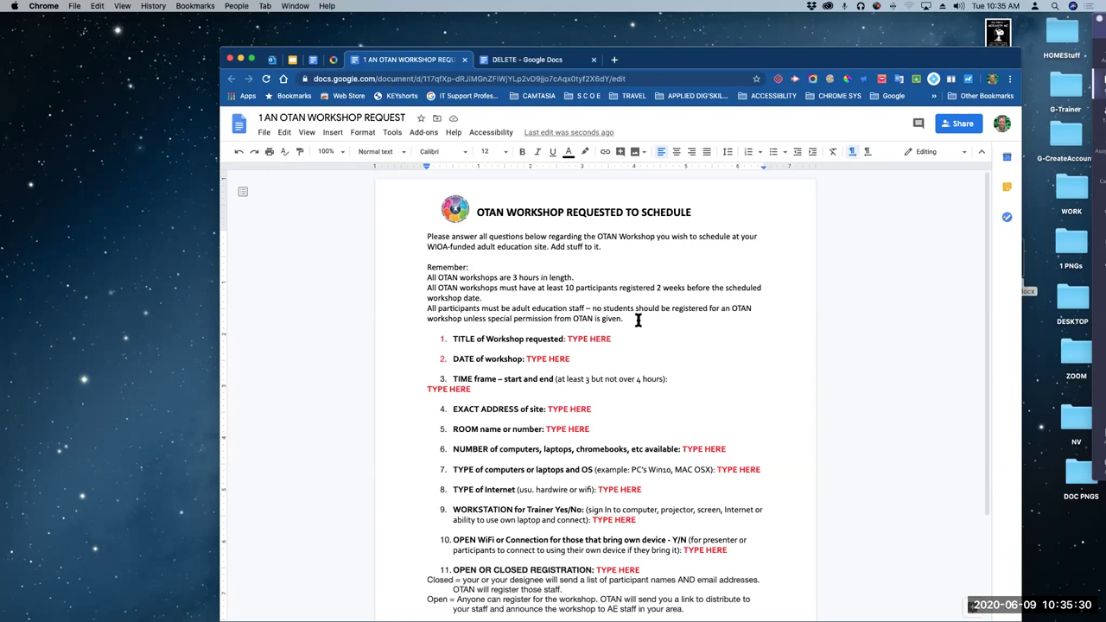
Change the font of the introductory paragraph beginning "Please answer all questions" to Verdana
{"action": "left_click_drag", "start_coordinate": [638, 319], "coordinate": [402, 266]}
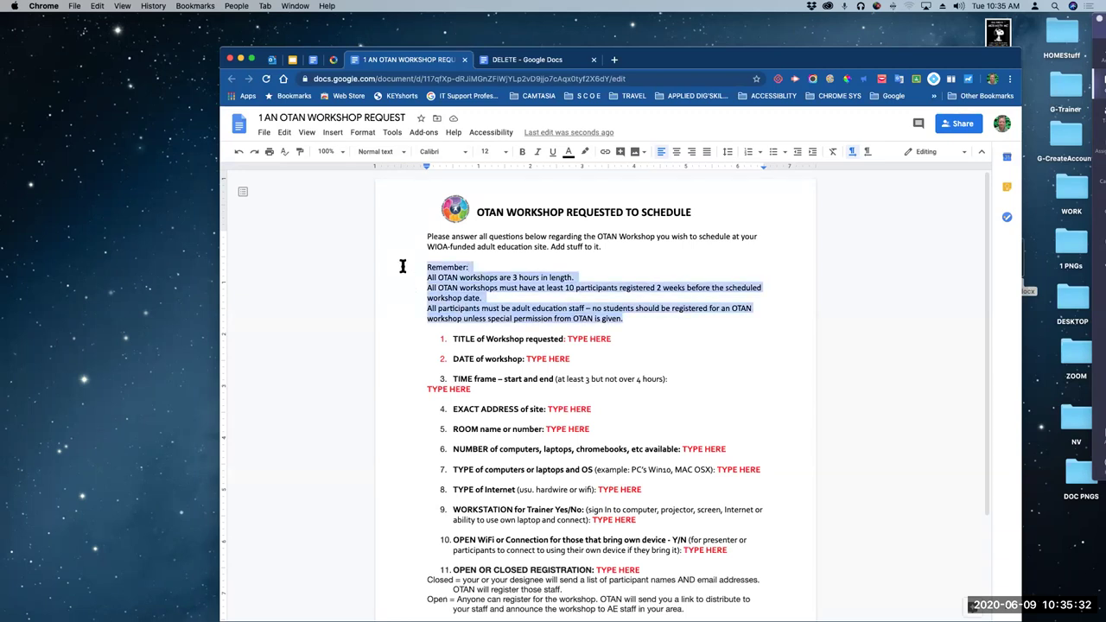
{"action": "left_click", "coordinate": [532, 257]}
{"action": "left_click", "coordinate": [414, 236], "text": "shift"}
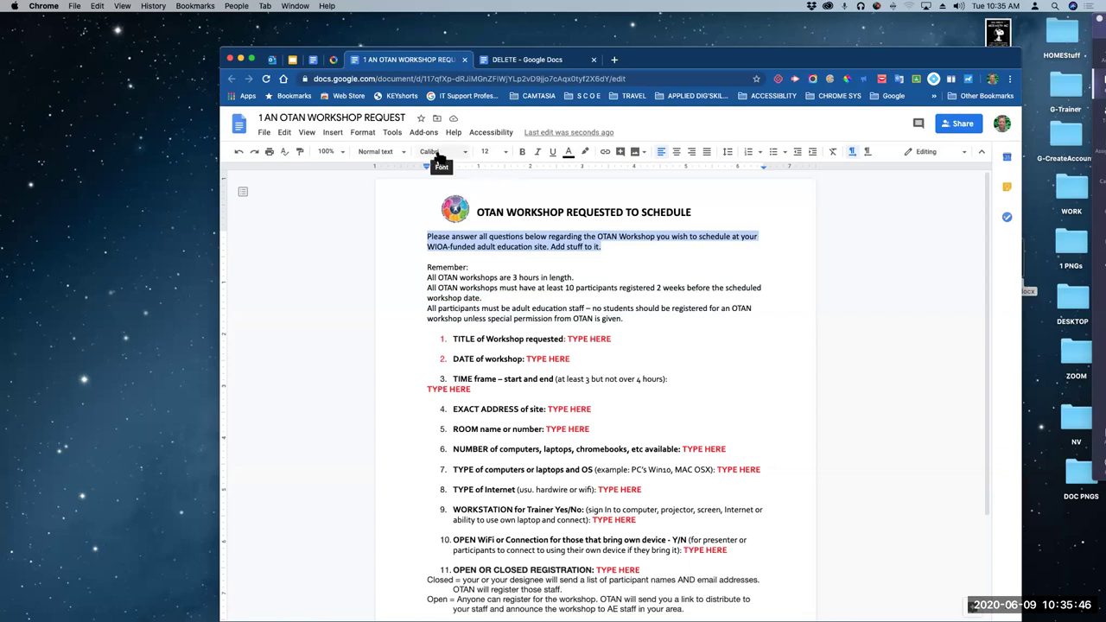
{"action": "left_click_drag", "start_coordinate": [609, 247], "coordinate": [425, 231]}
{"action": "left_click", "coordinate": [463, 152]}
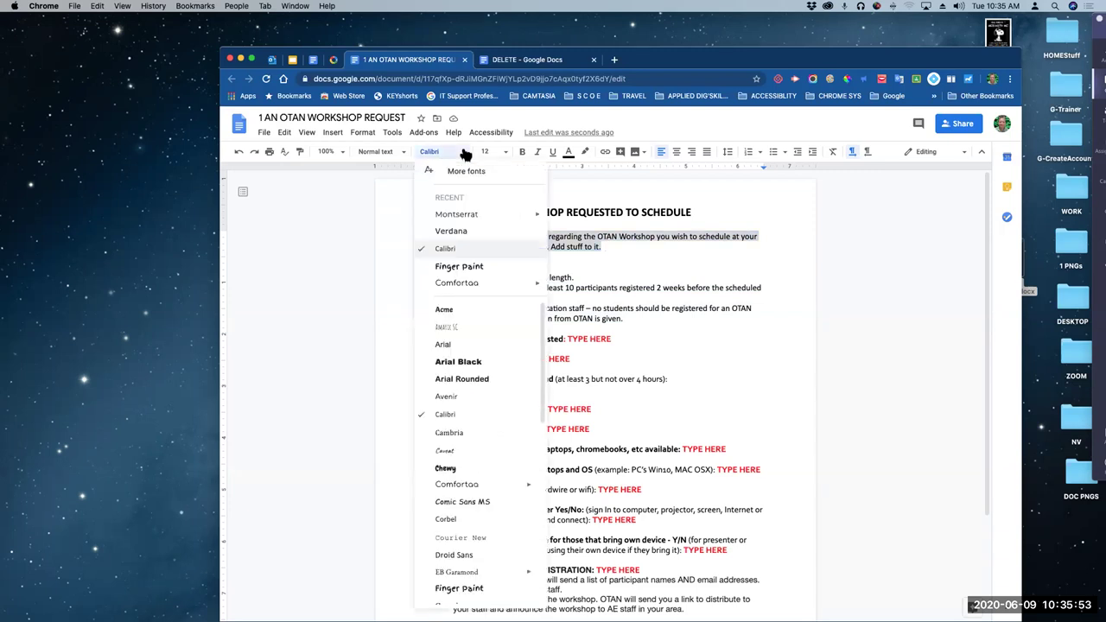
{"action": "left_click", "coordinate": [454, 231]}
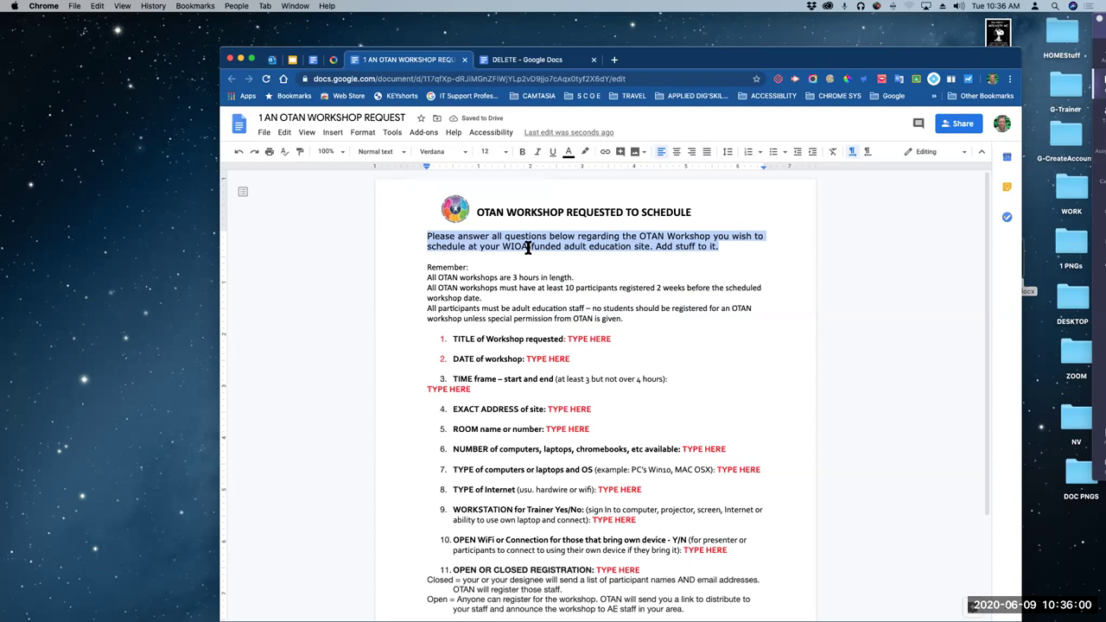
Show the available paragraph styles for the selected introductory paragraph, from Normal text and Title to Heading 3
{"action": "left_click", "coordinate": [405, 154]}
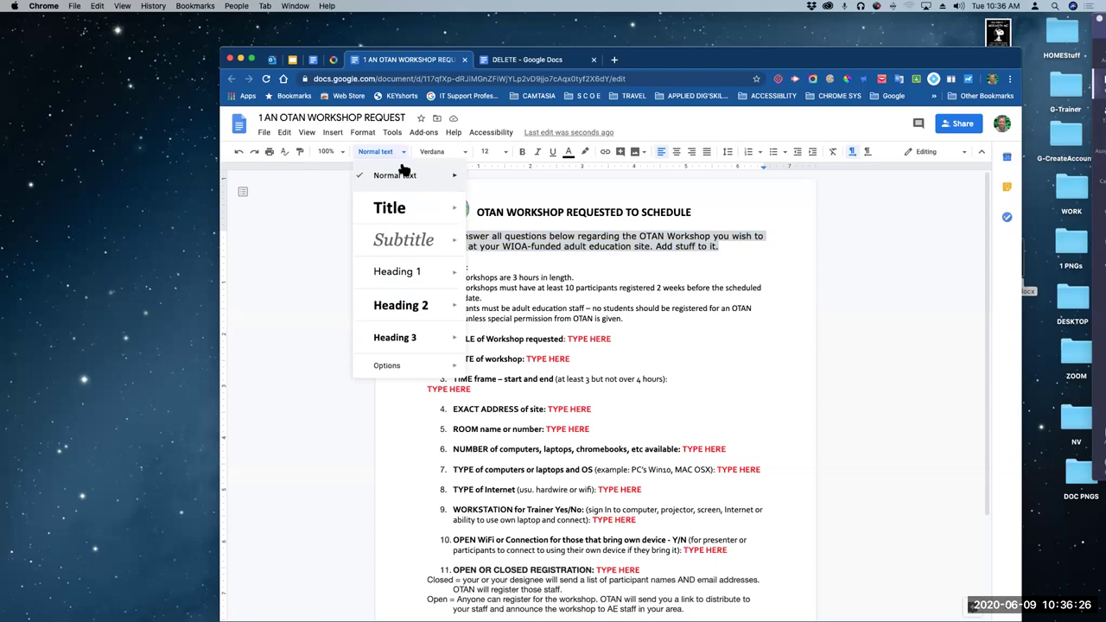
{"action": "mouse_move", "coordinate": [427, 179]}
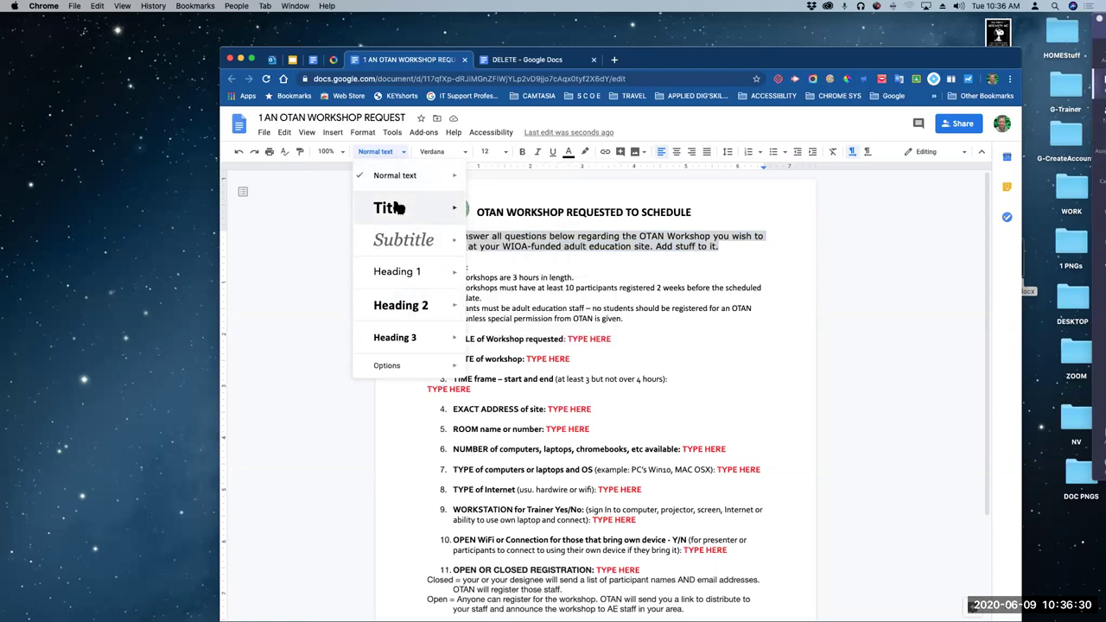
Update the Normal text style to match the selected Verdana 12 introductory paragraph
{"action": "mouse_move", "coordinate": [400, 371]}
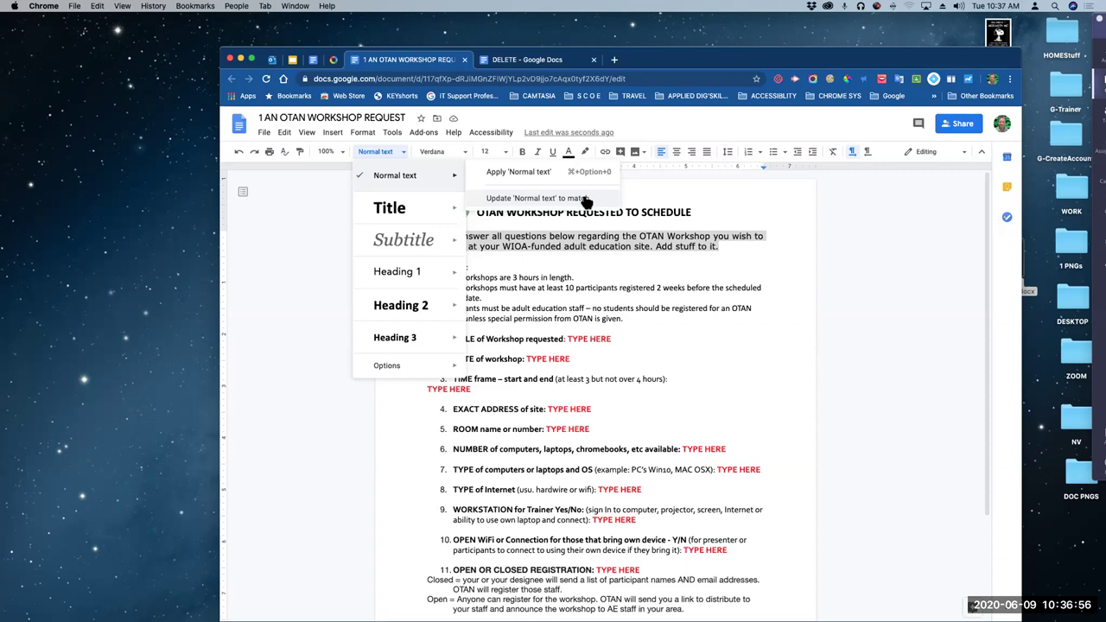
{"action": "mouse_move", "coordinate": [458, 206]}
{"action": "left_click", "coordinate": [537, 199]}
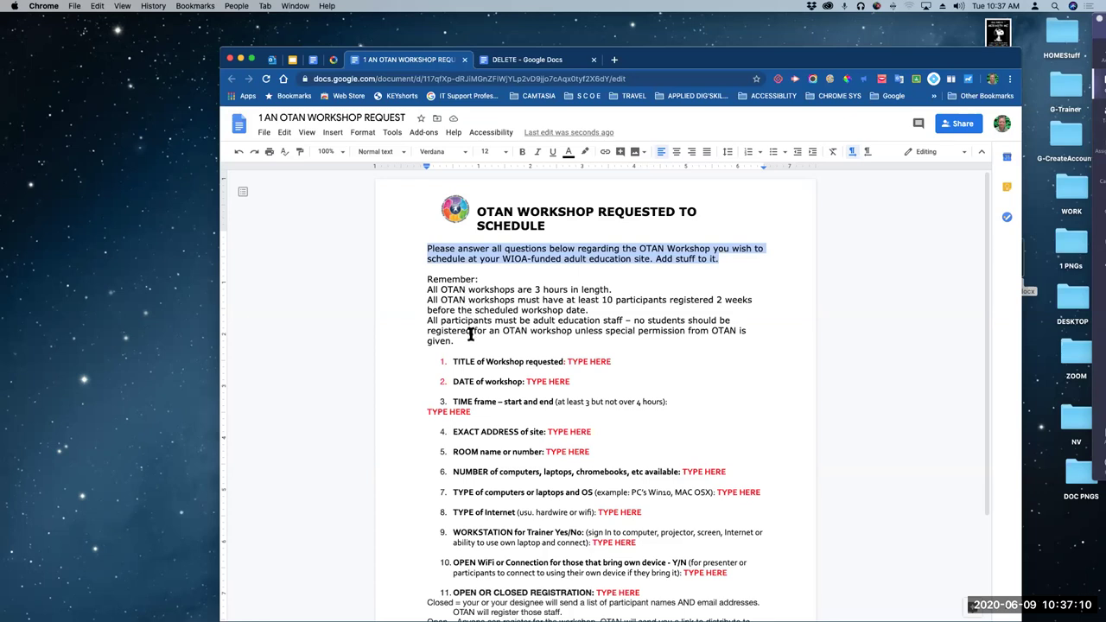
{"action": "left_click", "coordinate": [466, 254]}
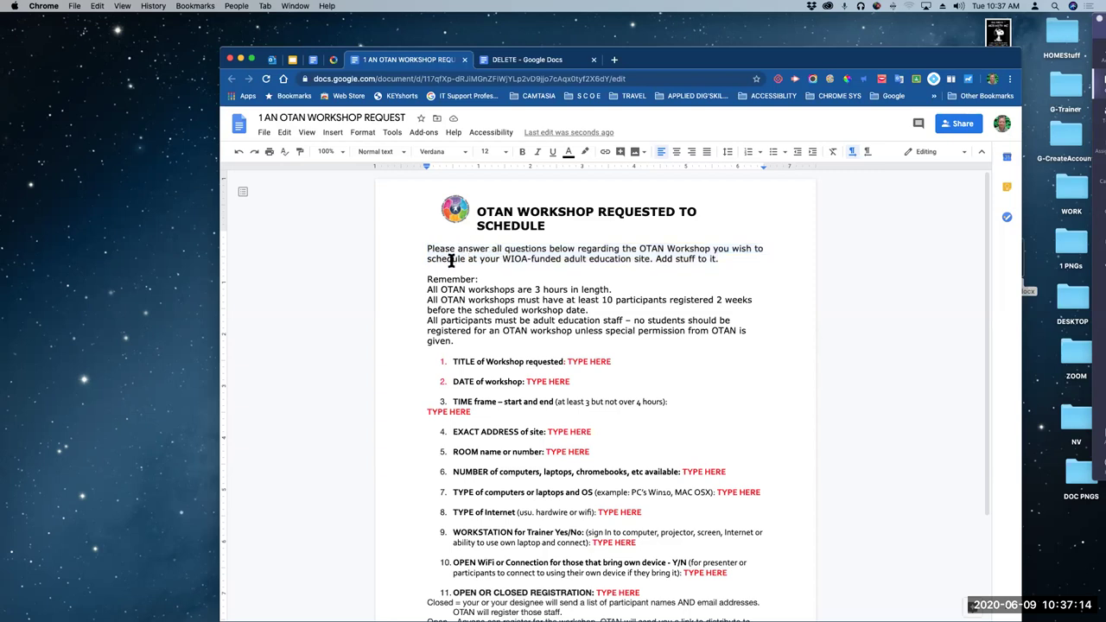
Select the introductory paragraph and look at the options for saving, using or resetting default styles
{"action": "left_click_drag", "start_coordinate": [720, 259], "coordinate": [424, 252]}
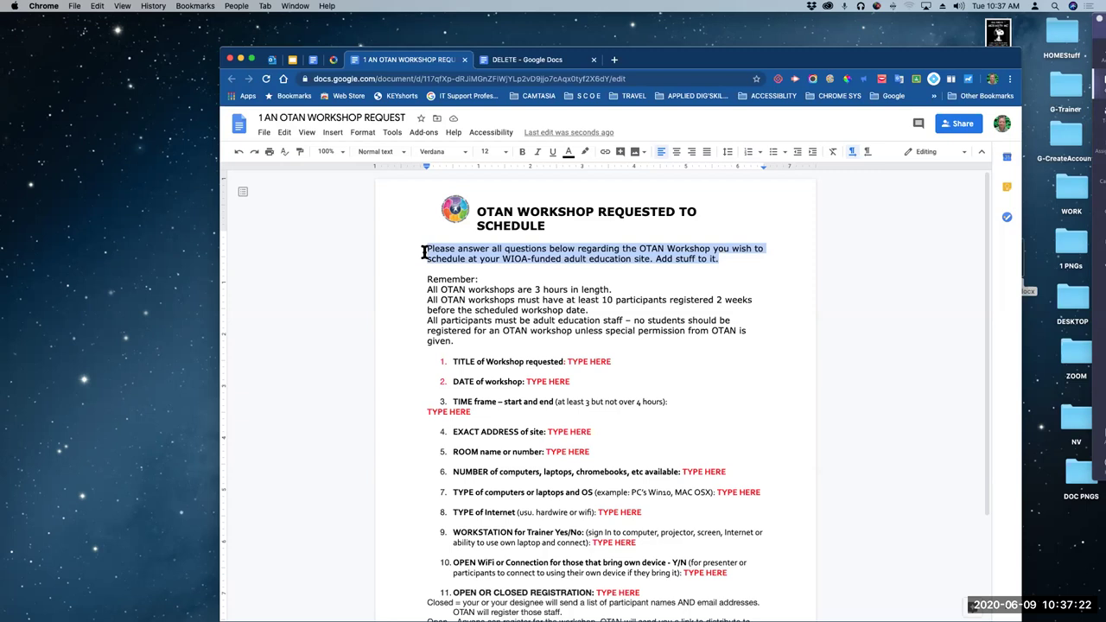
{"action": "left_click", "coordinate": [403, 153]}
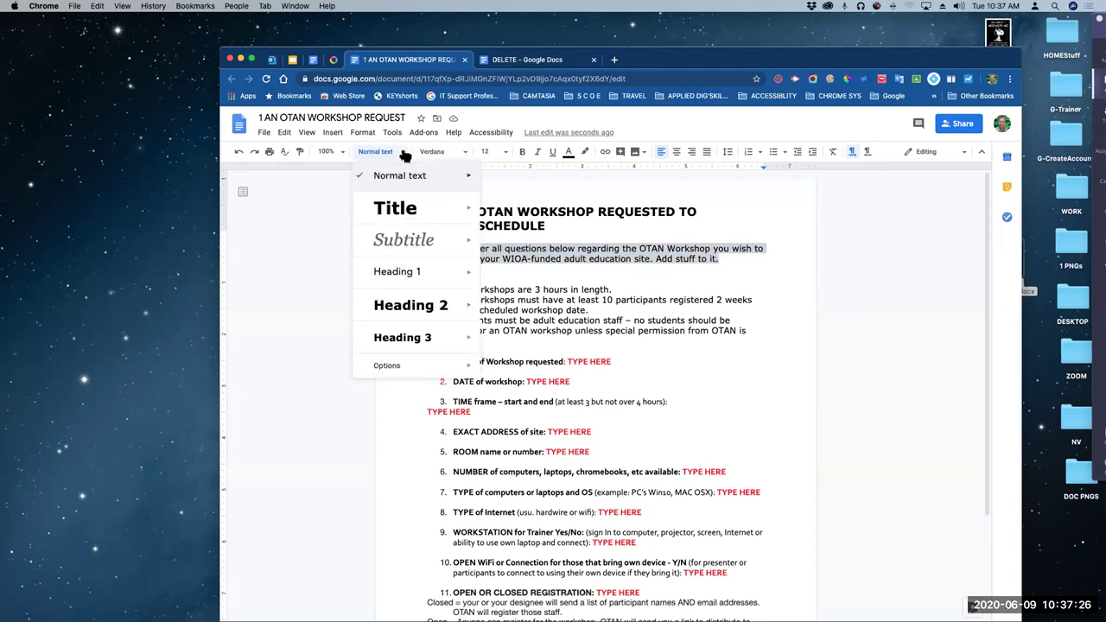
{"action": "mouse_move", "coordinate": [422, 368]}
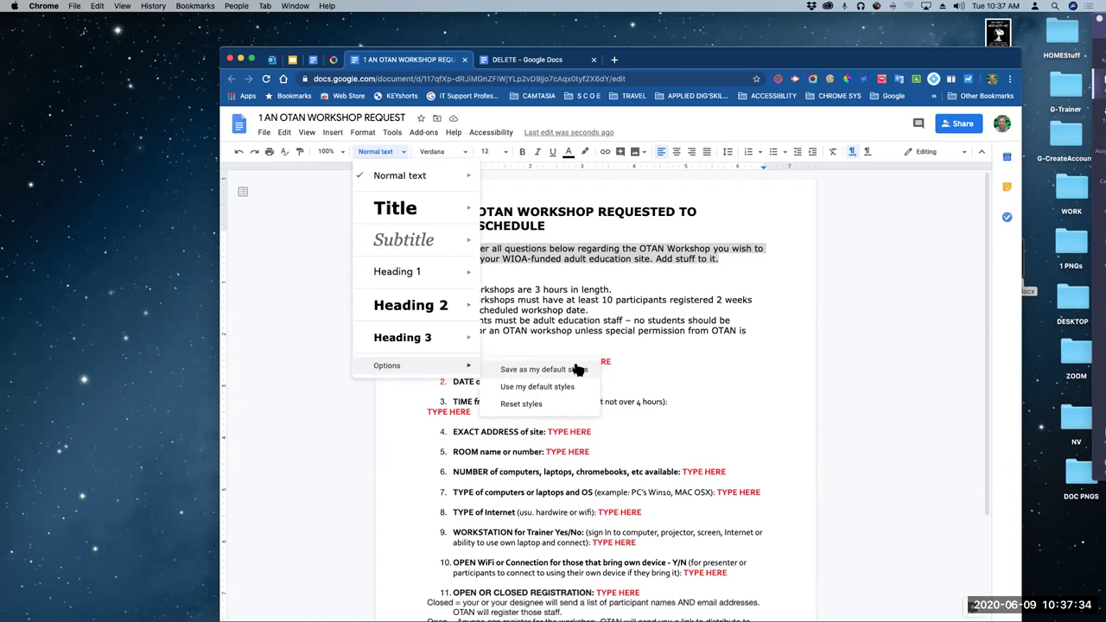
{"action": "left_click", "coordinate": [571, 290]}
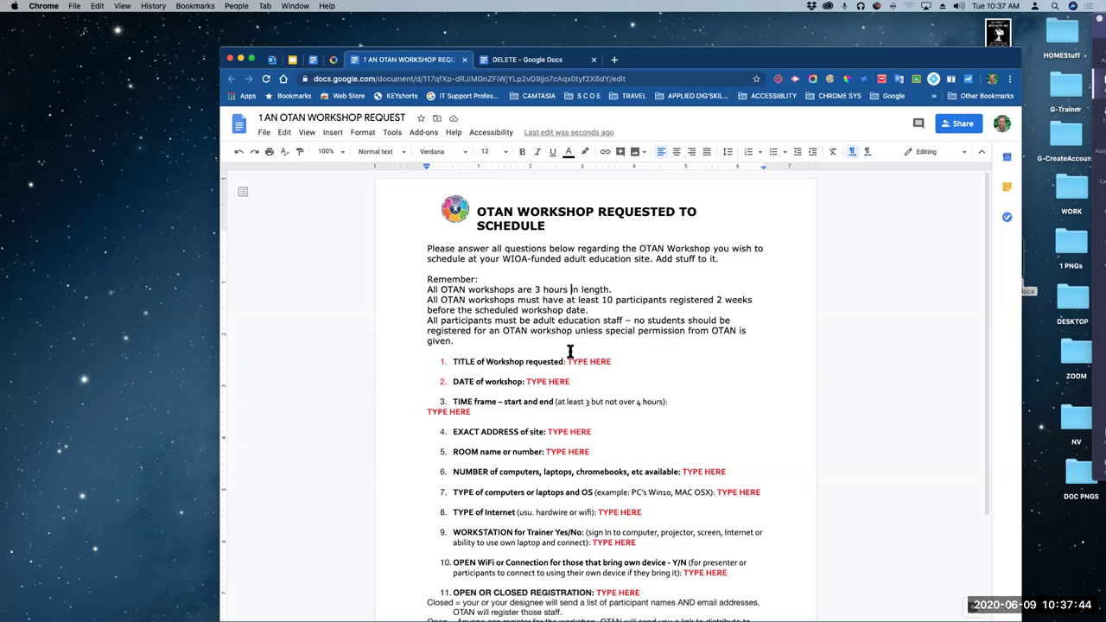
Try a yellow highlight on the introductory and Remember paragraphs, and undo it
{"action": "left_click_drag", "start_coordinate": [455, 343], "coordinate": [416, 248]}
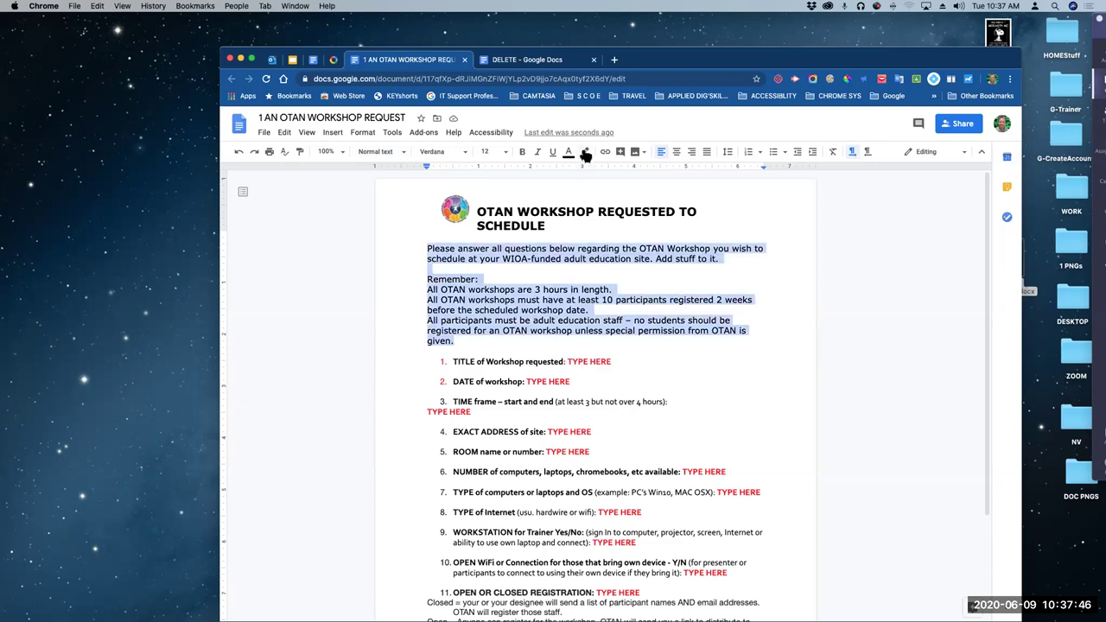
{"action": "left_click", "coordinate": [585, 154]}
{"action": "left_click", "coordinate": [622, 210]}
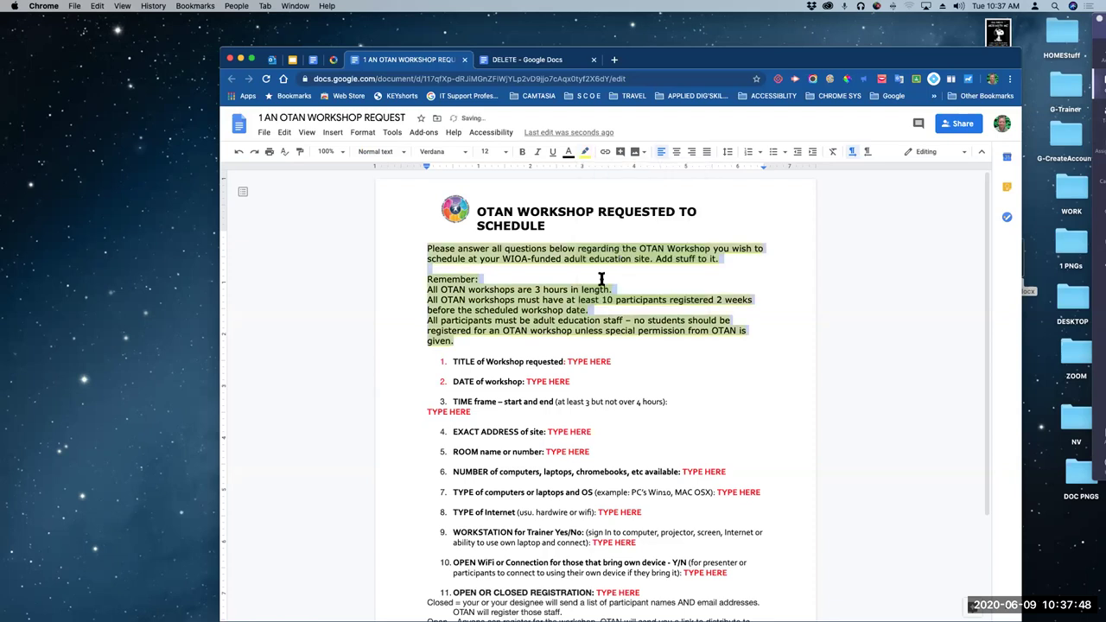
{"action": "left_click", "coordinate": [563, 287]}
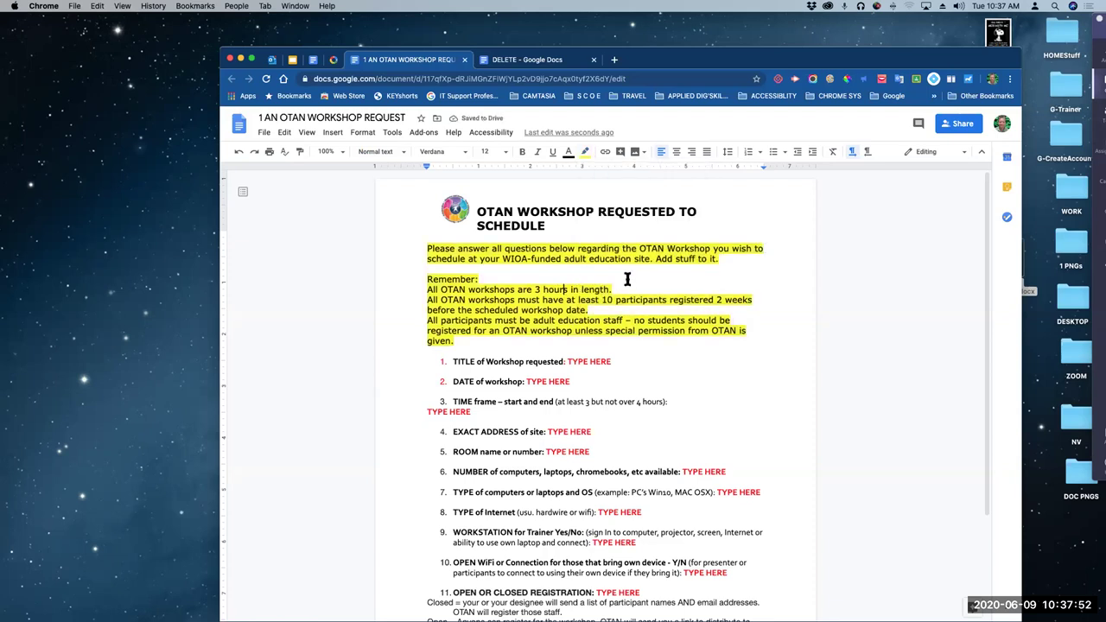
{"action": "key", "text": "super+z"}
{"action": "left_click", "coordinate": [627, 279]}
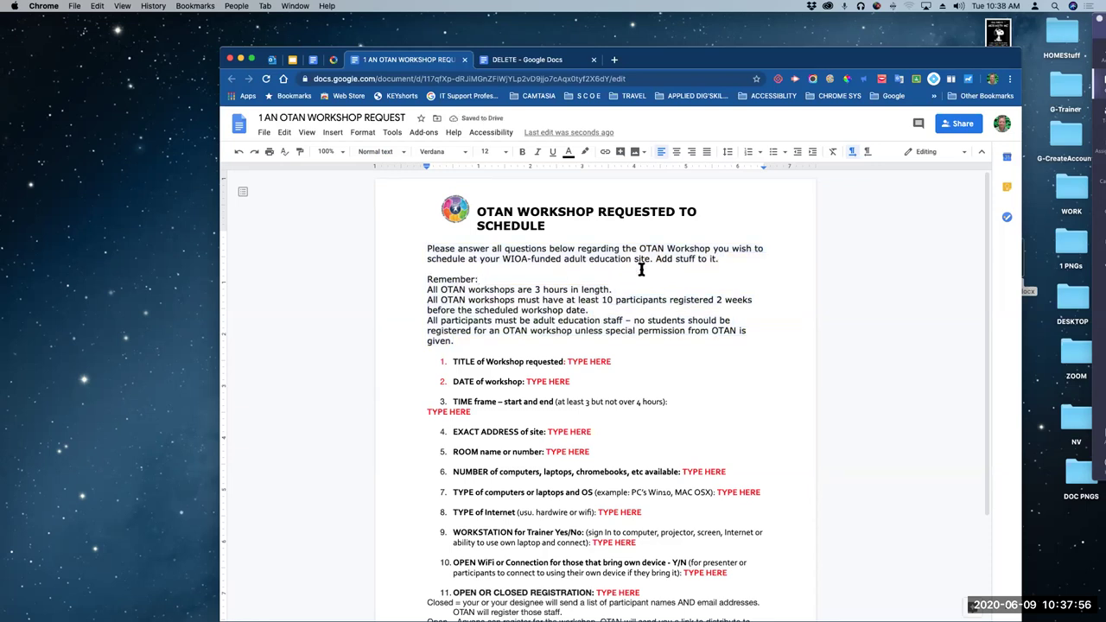
Switch to the EBOOK: DOCS presentation and view slide 31 on document details and version history
{"action": "left_click", "coordinate": [293, 60]}
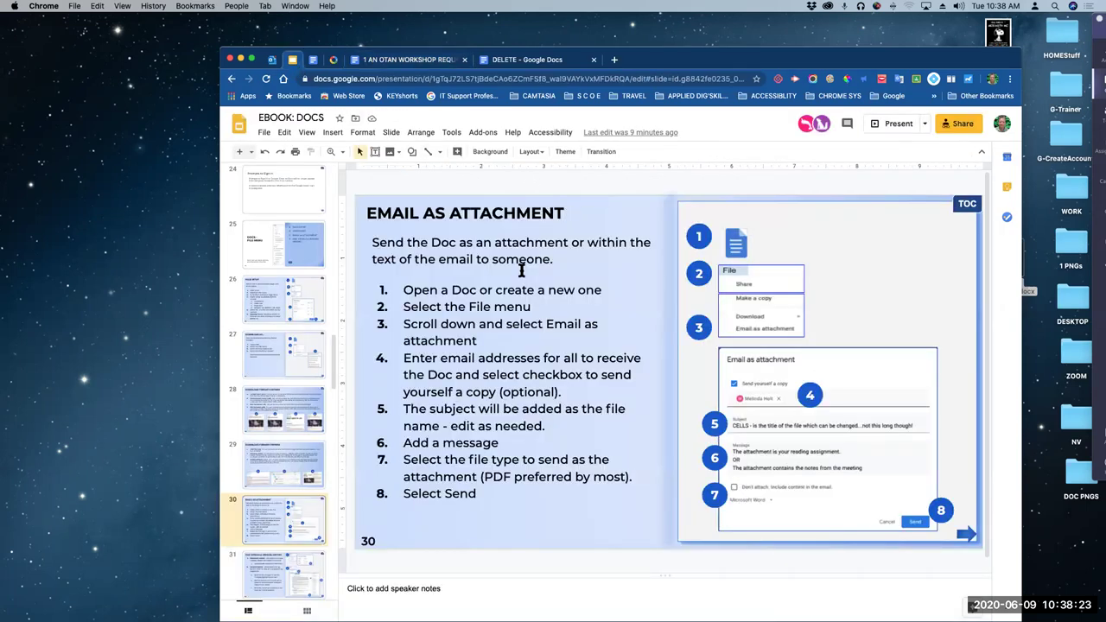
{"action": "scroll", "coordinate": [303, 290], "scroll_direction": "down", "scroll_amount": 5}
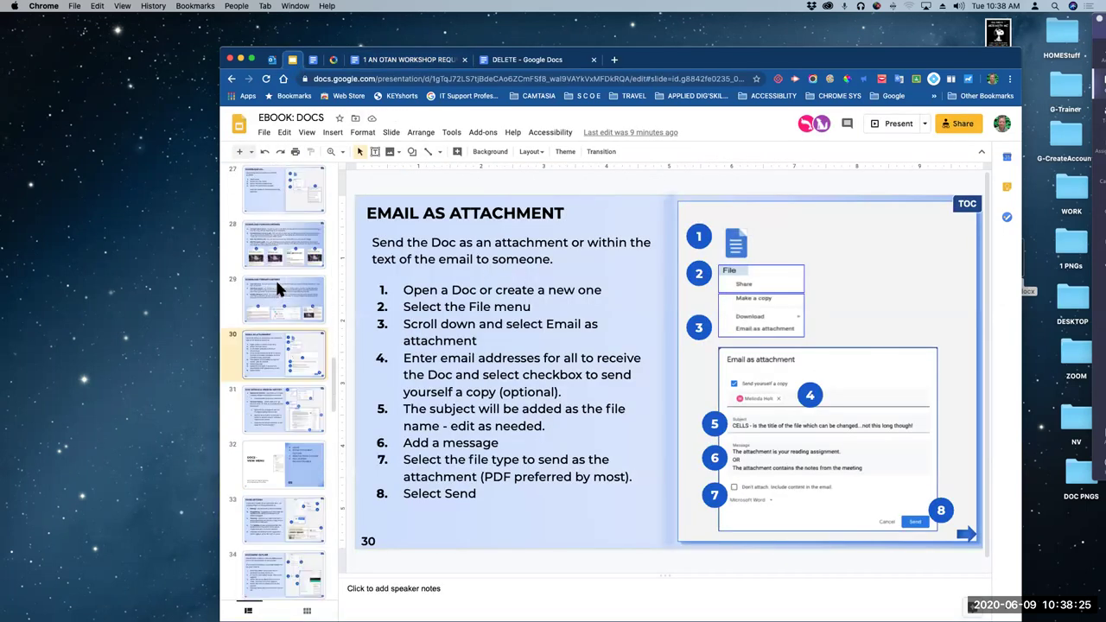
{"action": "left_click", "coordinate": [269, 410]}
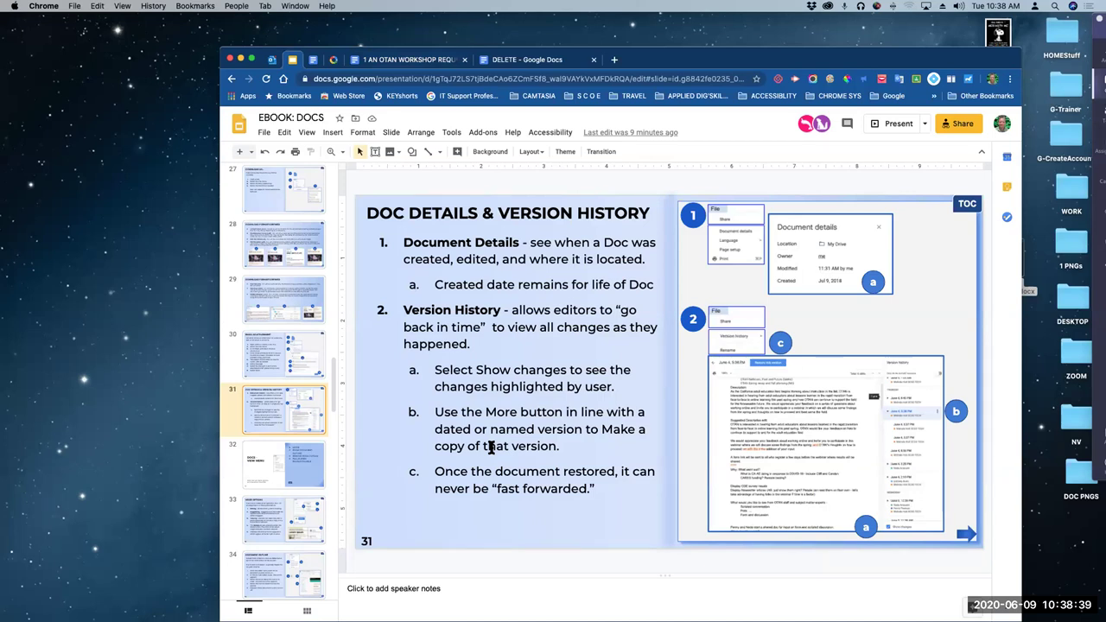
Switch to the DOCS Demo - LOREM IPSUM document, widen the browser window and change the page color to white
{"action": "left_click", "coordinate": [313, 60]}
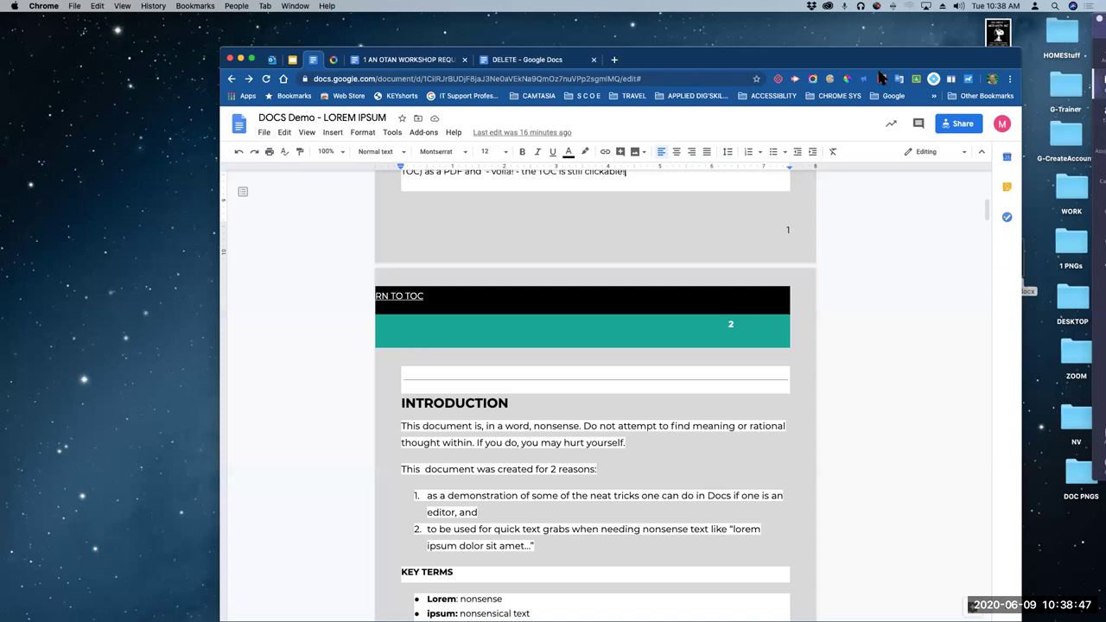
{"action": "left_click_drag", "start_coordinate": [1023, 64], "coordinate": [1085, 60]}
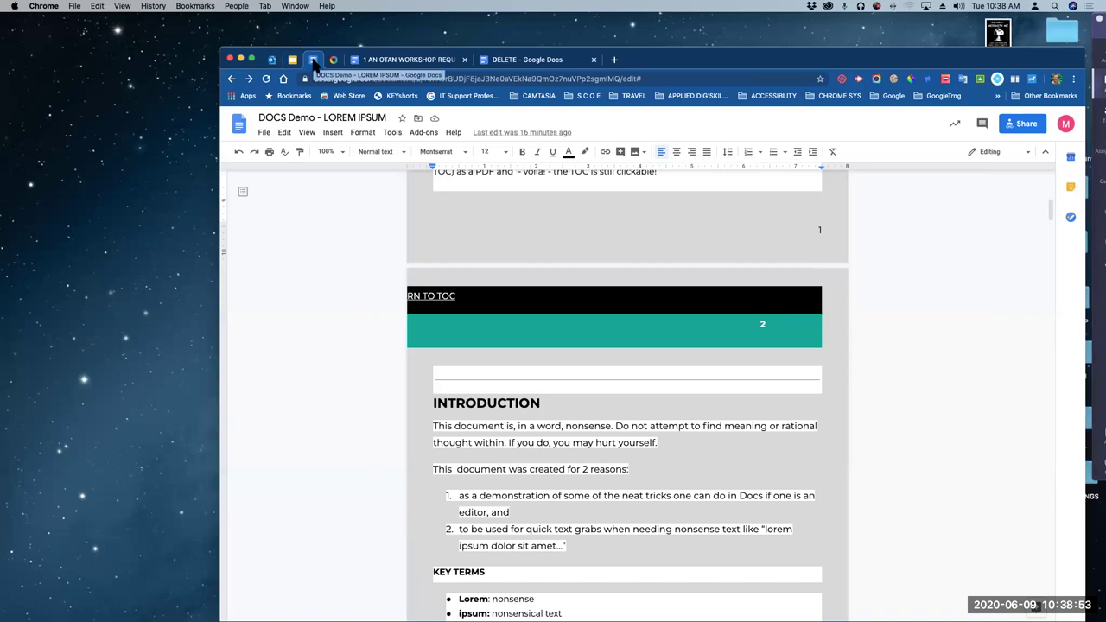
{"action": "left_click", "coordinate": [264, 133]}
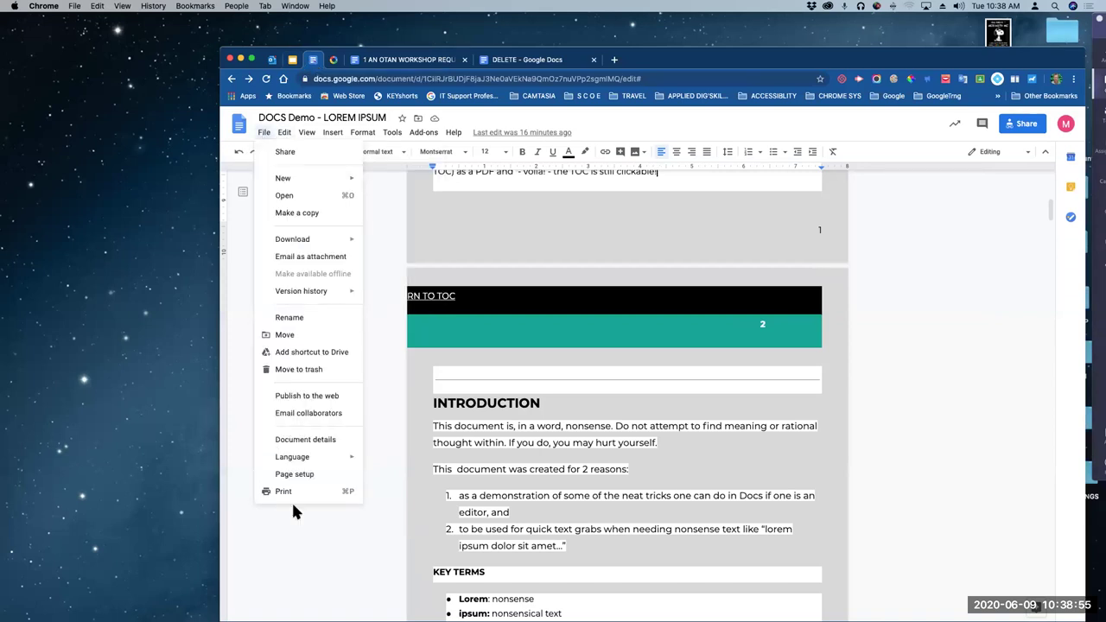
{"action": "left_click", "coordinate": [294, 474]}
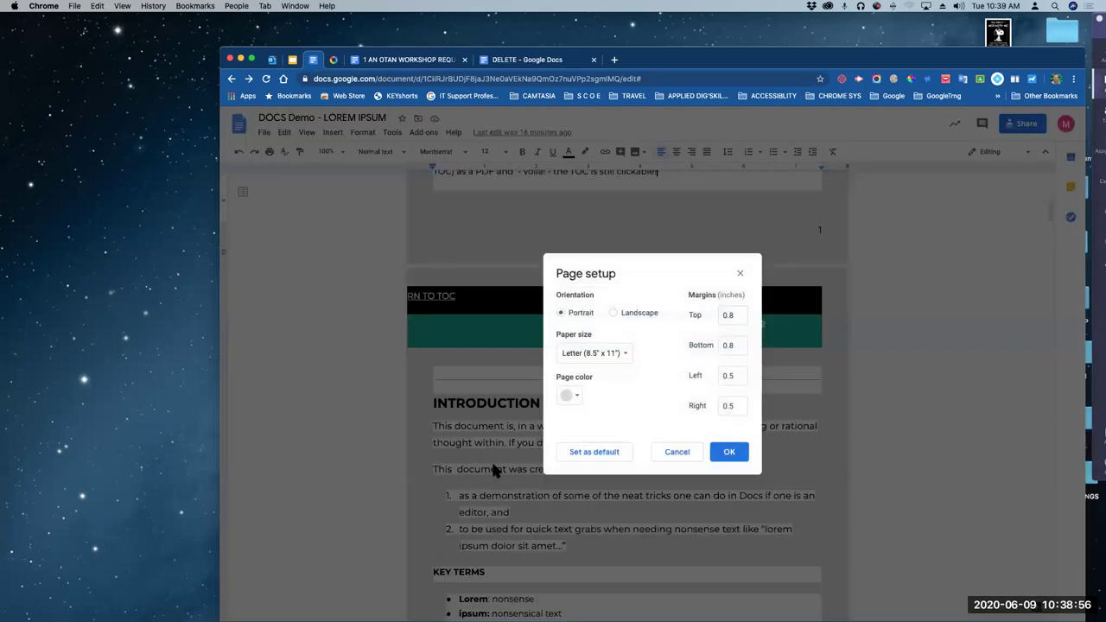
{"action": "left_click", "coordinate": [577, 397]}
{"action": "left_click", "coordinate": [674, 420]}
{"action": "left_click", "coordinate": [726, 451]}
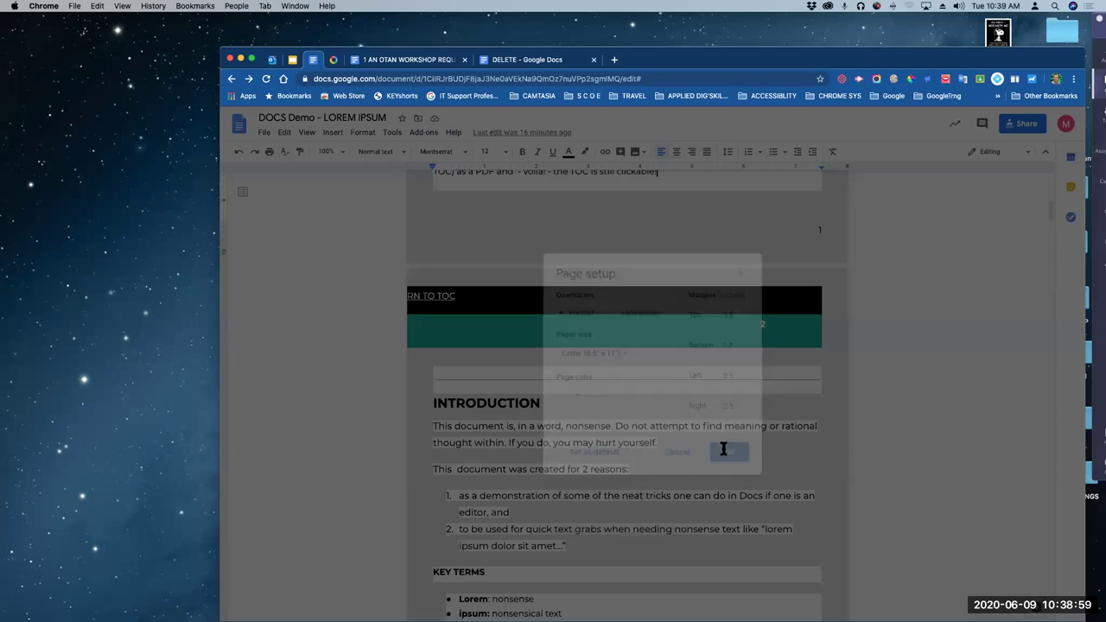
Open the version history of the DOCS Demo - LOREM IPSUM document
{"action": "left_click", "coordinate": [264, 134]}
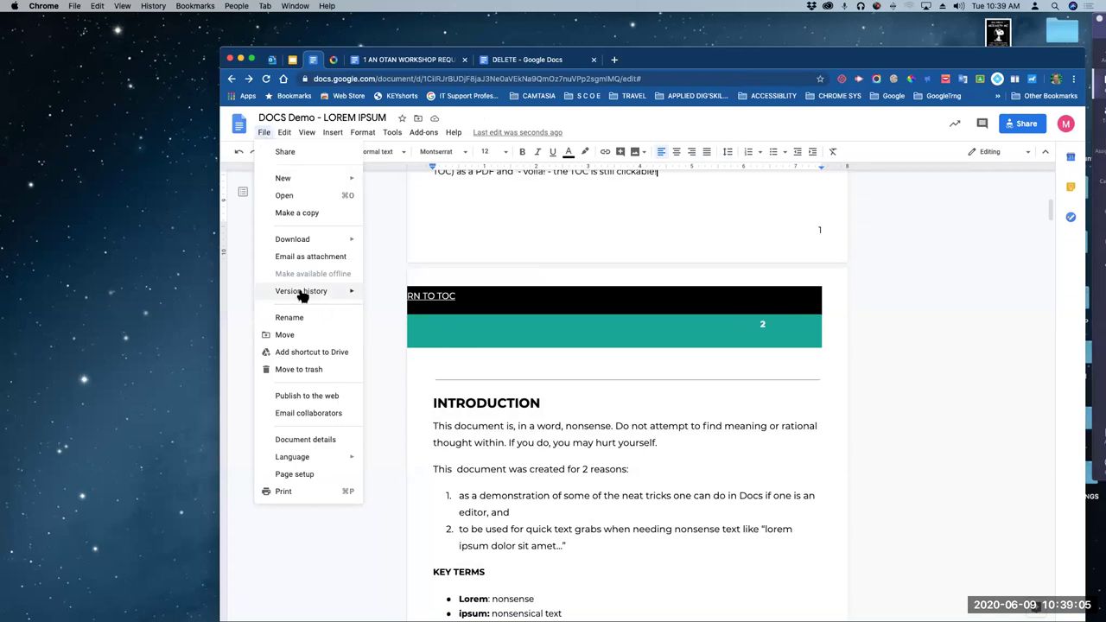
{"action": "mouse_move", "coordinate": [298, 296]}
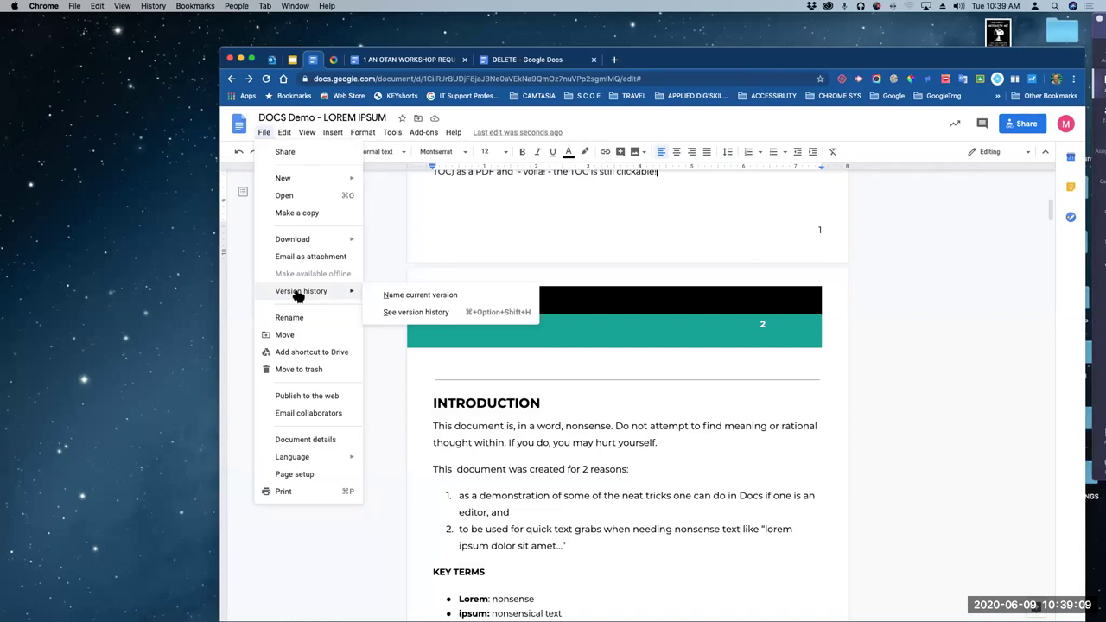
{"action": "left_click", "coordinate": [427, 312]}
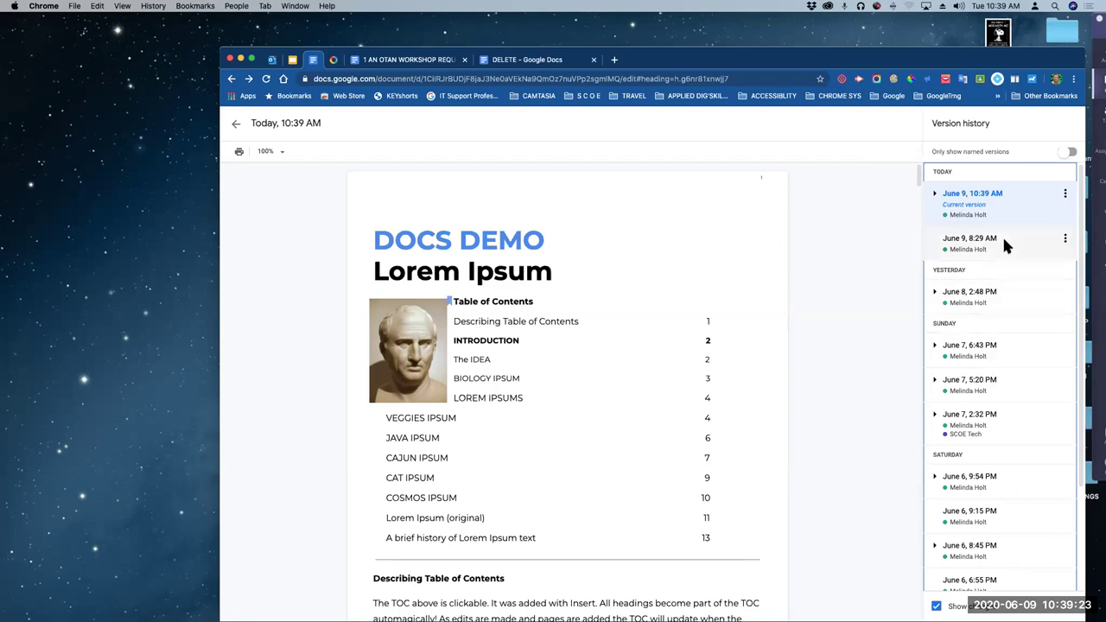
Narrow and reposition the browser window and close the downloads bar to show the oldest versions in the list
{"action": "left_click_drag", "start_coordinate": [1083, 112], "coordinate": [1011, 121]}
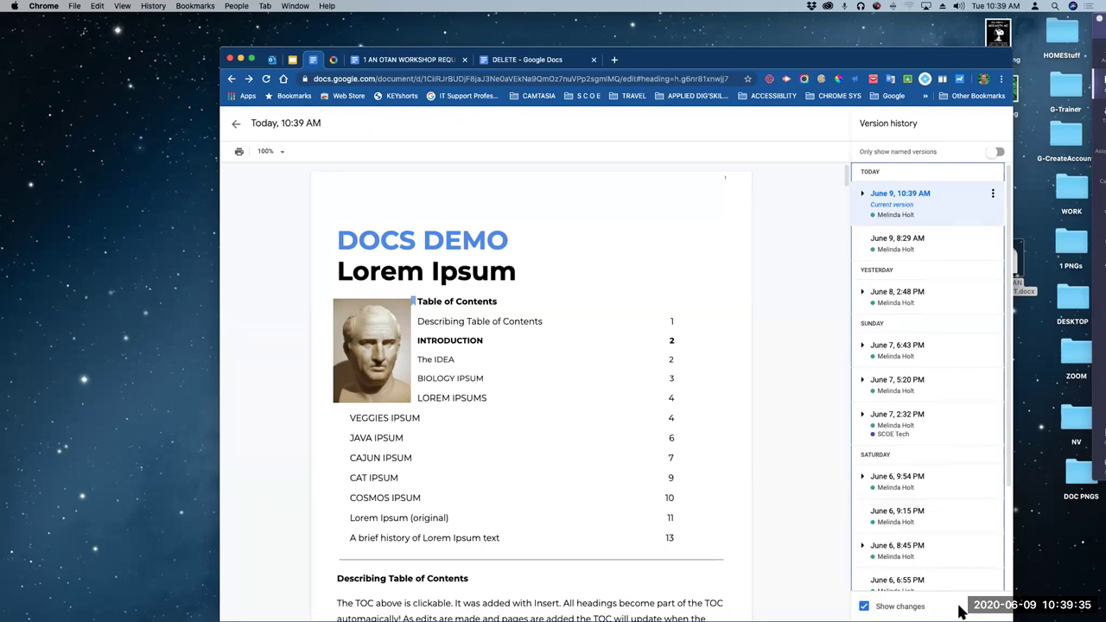
{"action": "left_click_drag", "start_coordinate": [880, 49], "coordinate": [872, 41]}
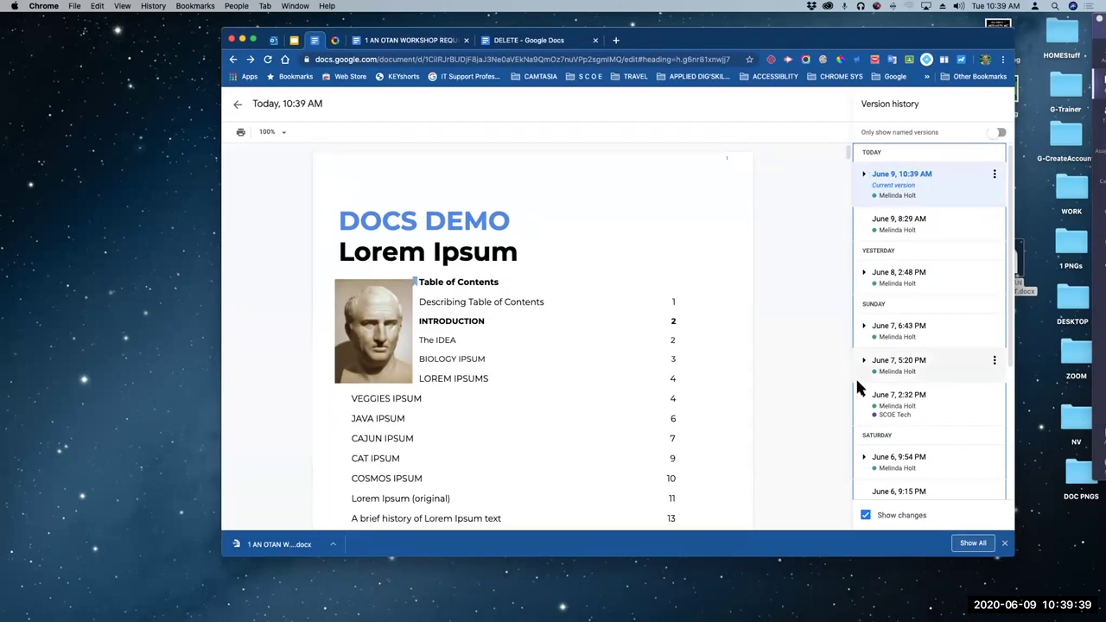
{"action": "scroll", "coordinate": [855, 376], "scroll_direction": "down", "scroll_amount": 5}
{"action": "left_click", "coordinate": [1004, 543]}
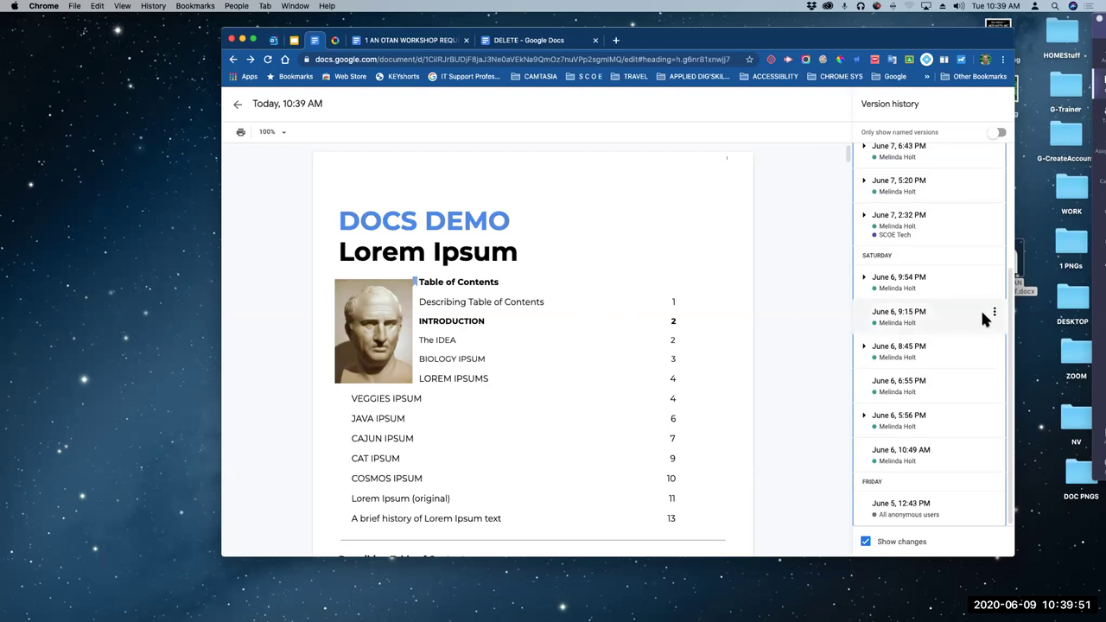
{"action": "left_click_drag", "start_coordinate": [1014, 322], "coordinate": [1014, 399]}
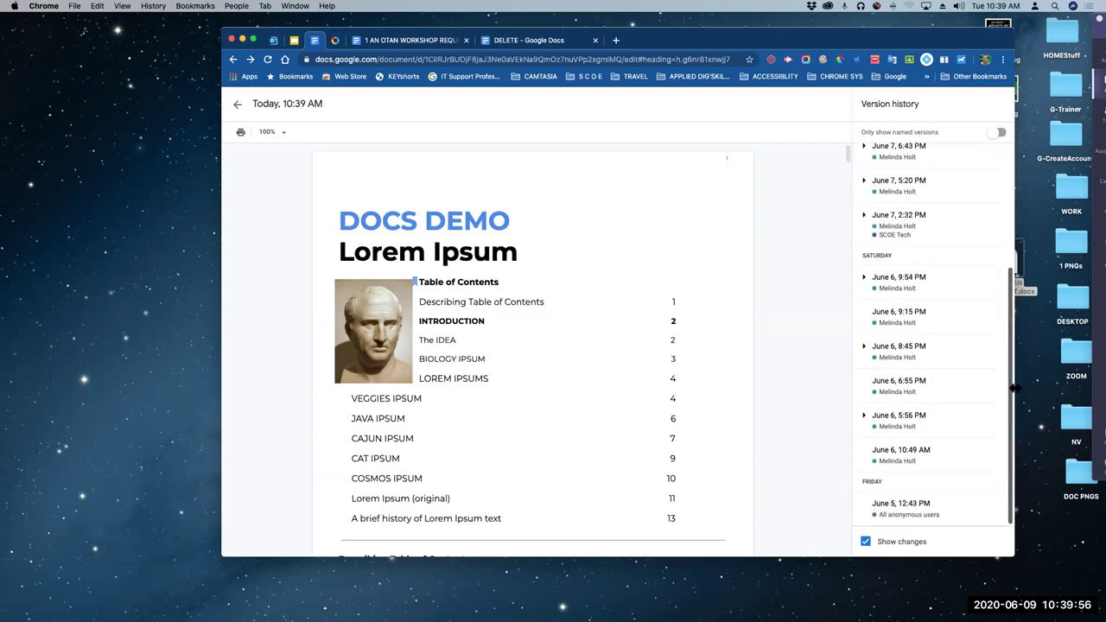
View the June 6, 5:56 PM version and the June 6, 10:49 AM version of the document
{"action": "left_click", "coordinate": [862, 419]}
{"action": "left_click", "coordinate": [861, 419]}
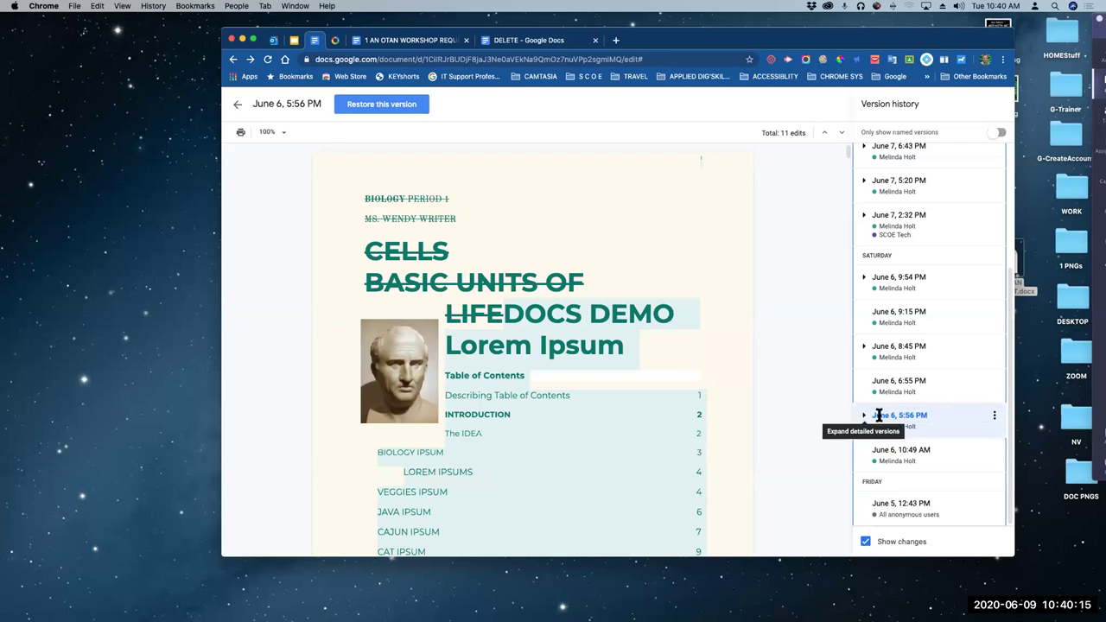
{"action": "left_click", "coordinate": [898, 461]}
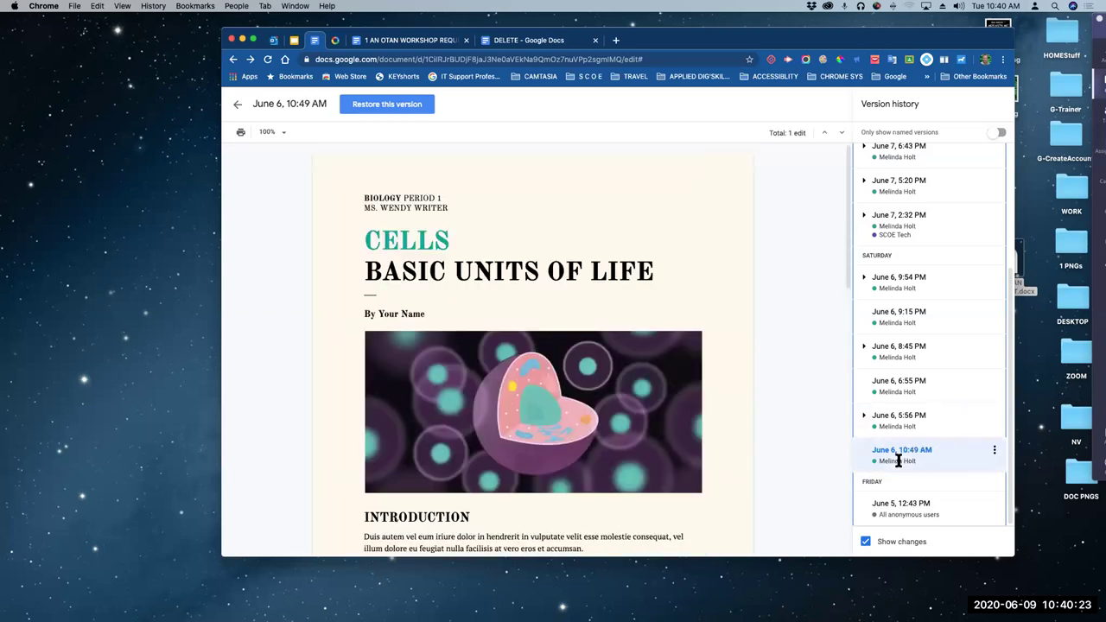
{"action": "scroll", "coordinate": [687, 340], "scroll_direction": "down", "scroll_amount": 2}
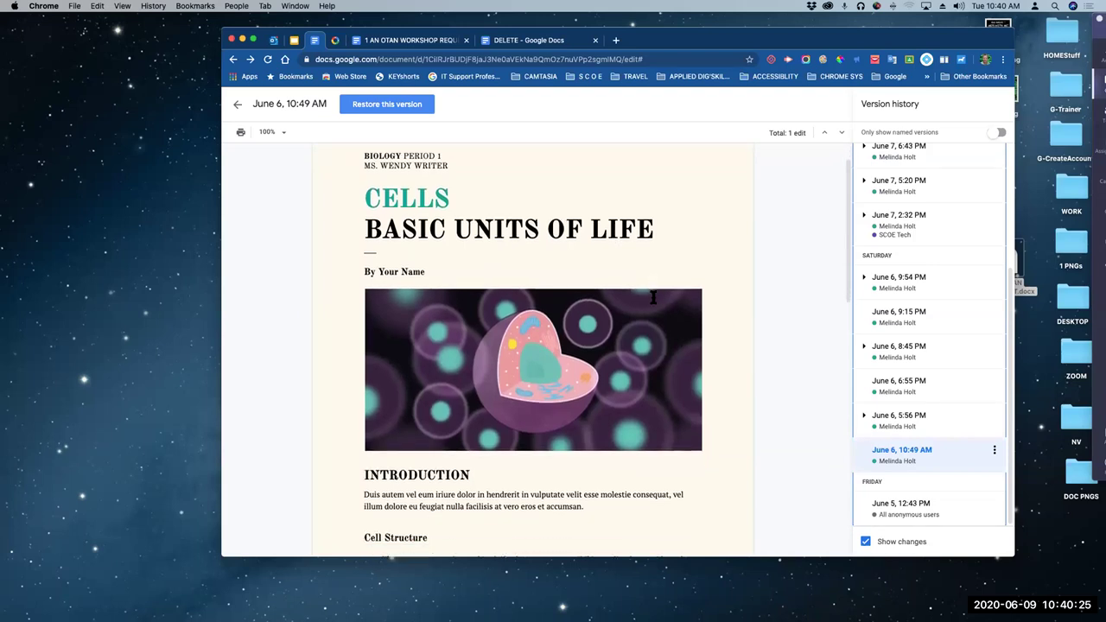
Return to the June 6, 5:56 PM version and check its options for naming or copying it
{"action": "left_click", "coordinate": [890, 418]}
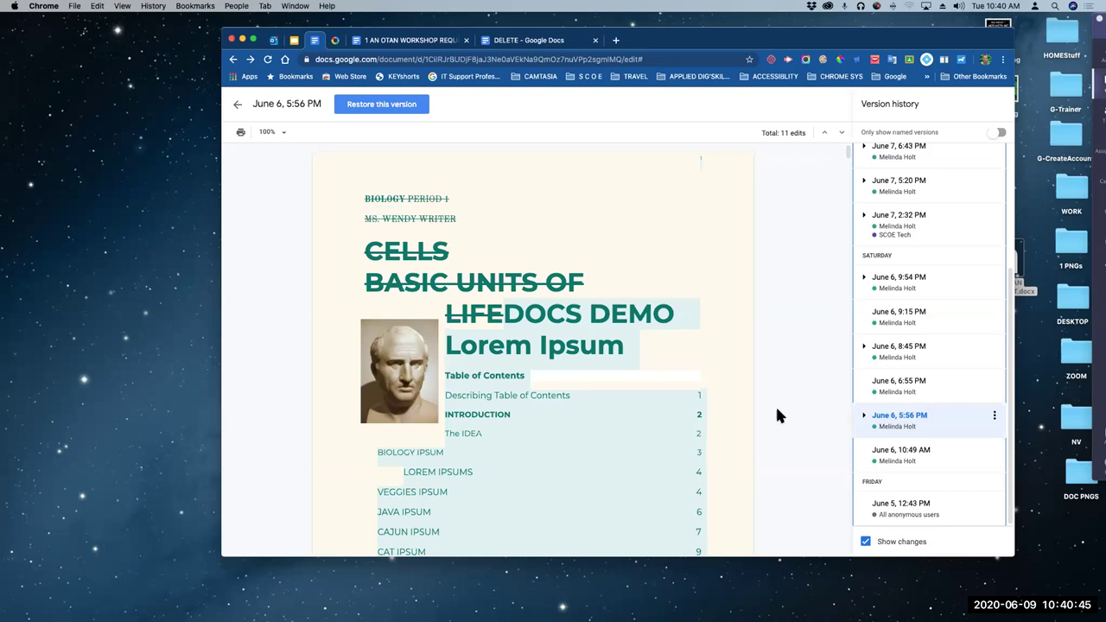
{"action": "left_click", "coordinate": [995, 417]}
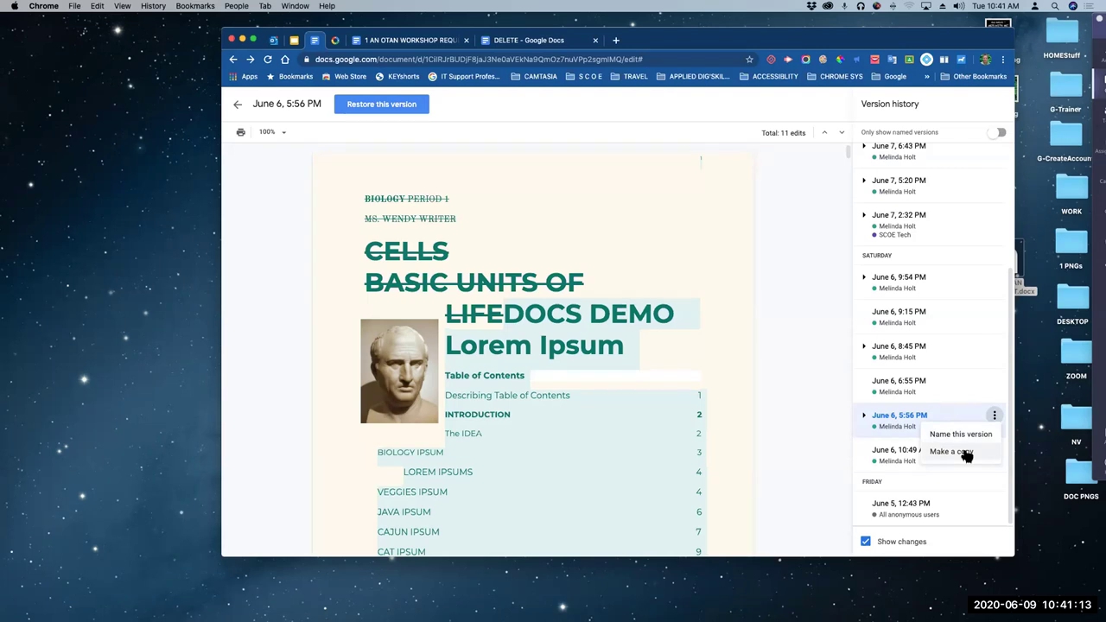
{"action": "left_click", "coordinate": [834, 343]}
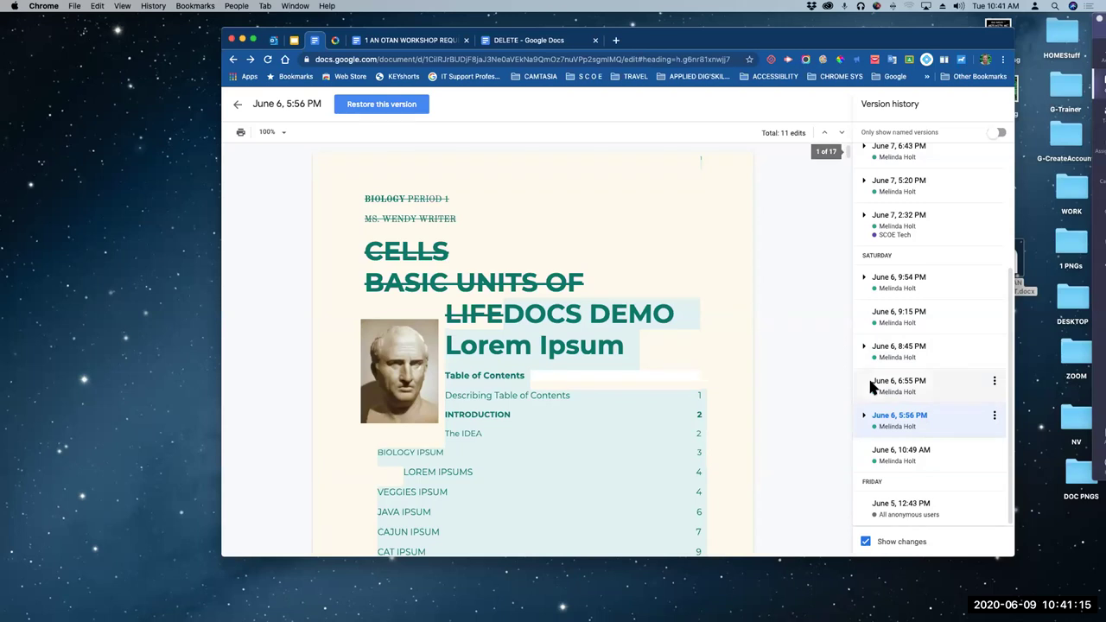
View the June 5, 12:43 PM version and check its options for naming or copying it
{"action": "left_click", "coordinate": [905, 508]}
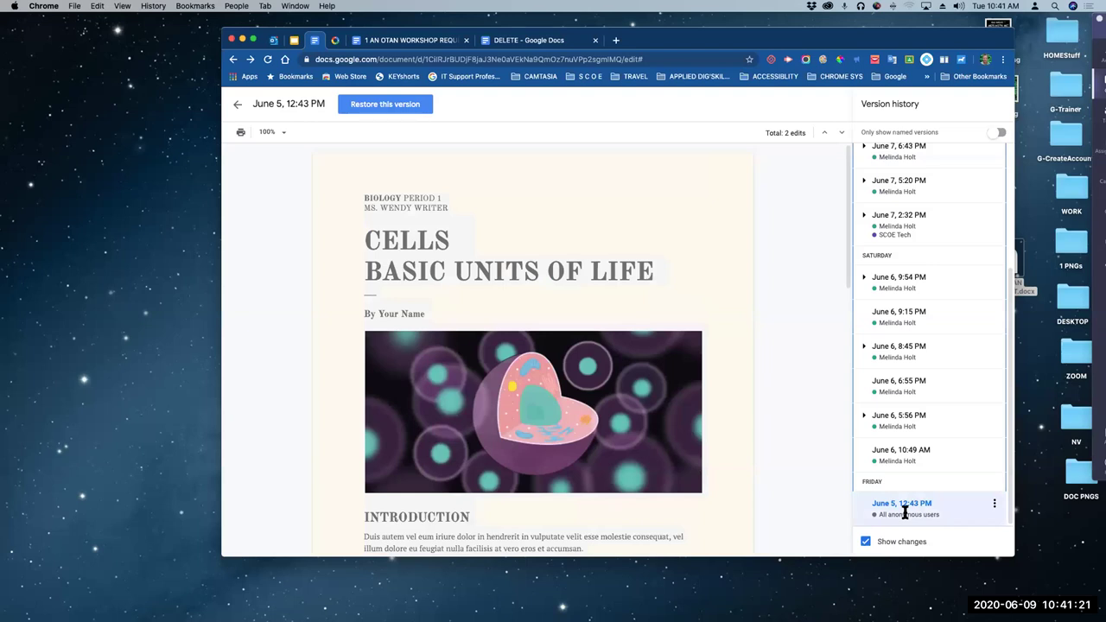
{"action": "left_click", "coordinate": [994, 504]}
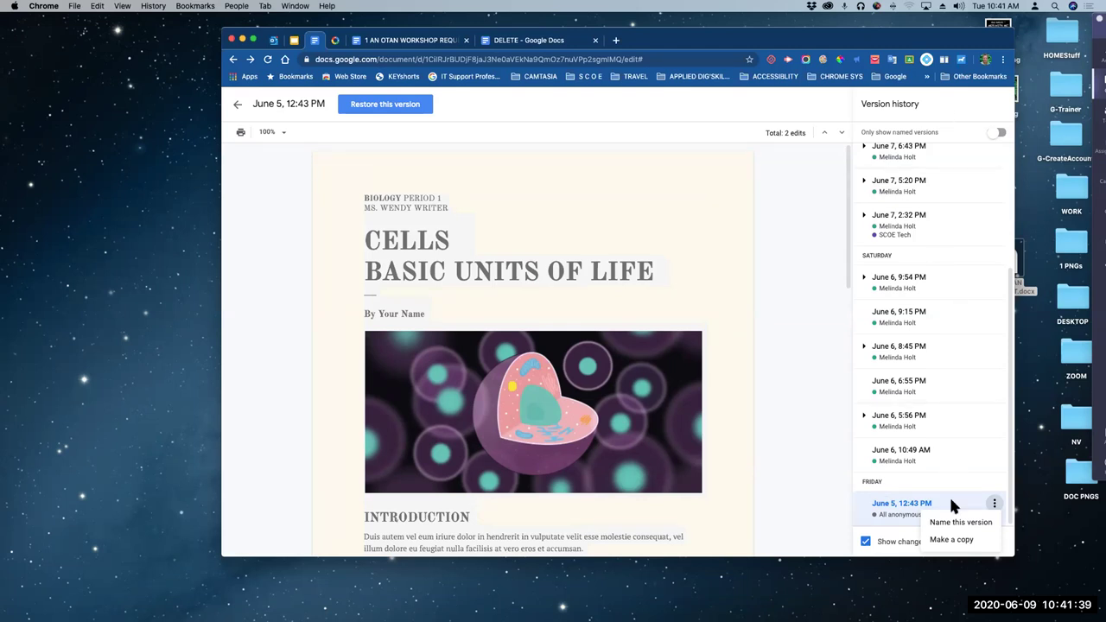
{"action": "left_click", "coordinate": [820, 530]}
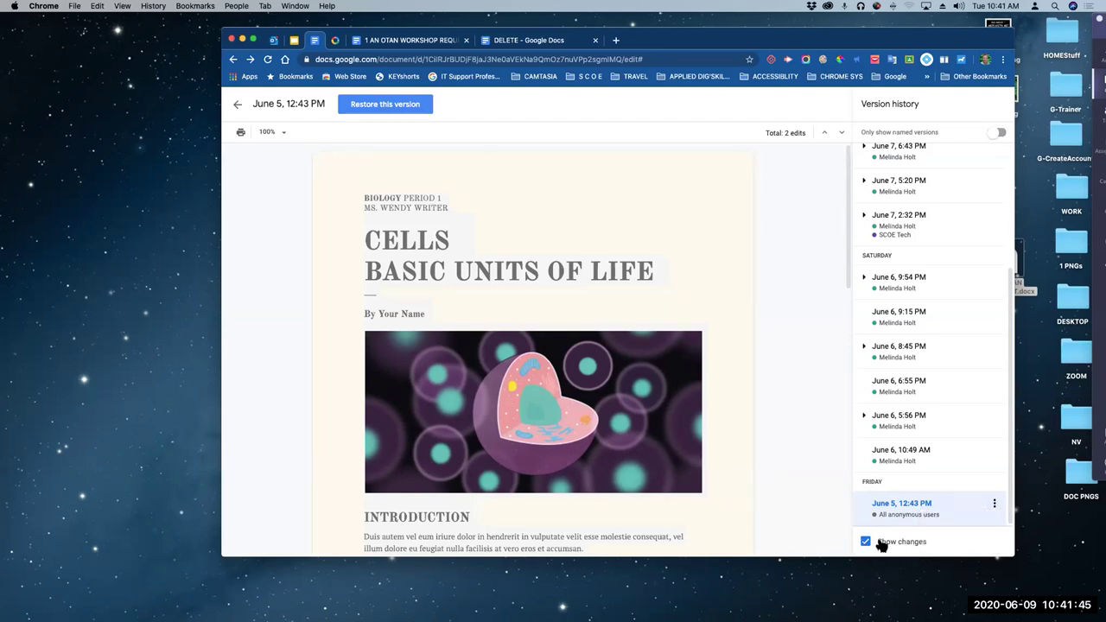
View the June 6, 8:45 PM version of the document and open its name for editing
{"action": "left_click", "coordinate": [899, 346]}
{"action": "left_click", "coordinate": [903, 346]}
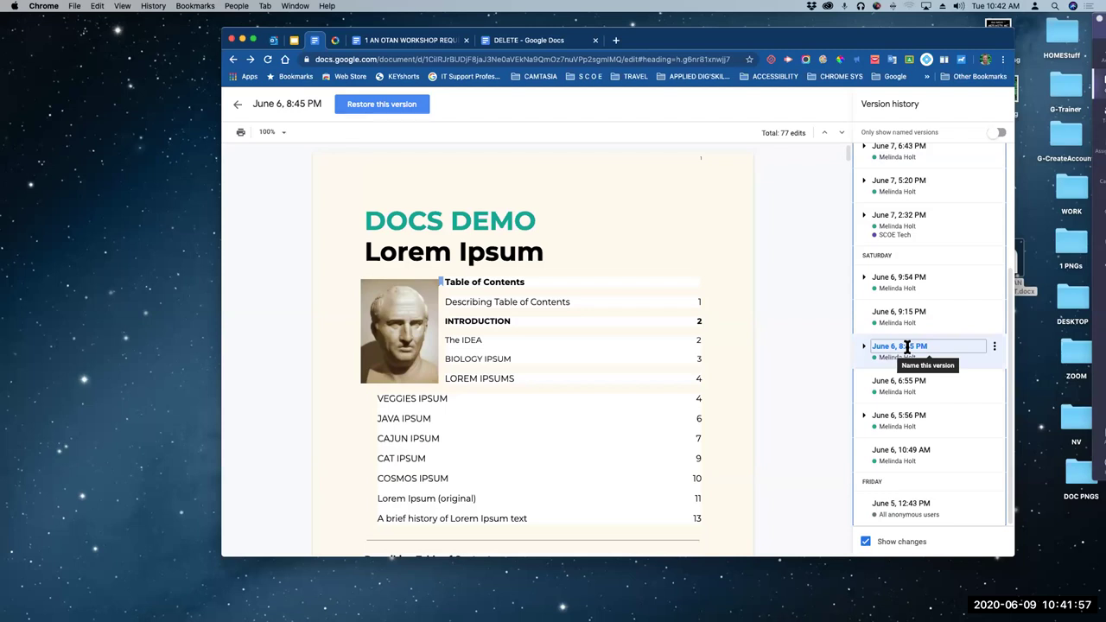
{"action": "key", "text": "Escape"}
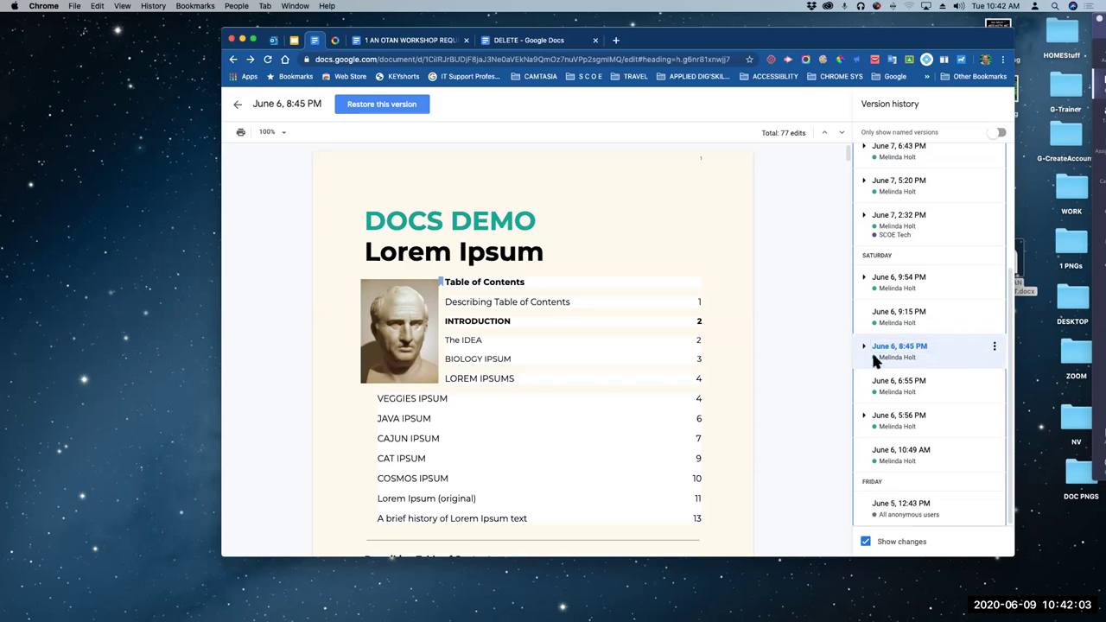
{"action": "left_click", "coordinate": [938, 348]}
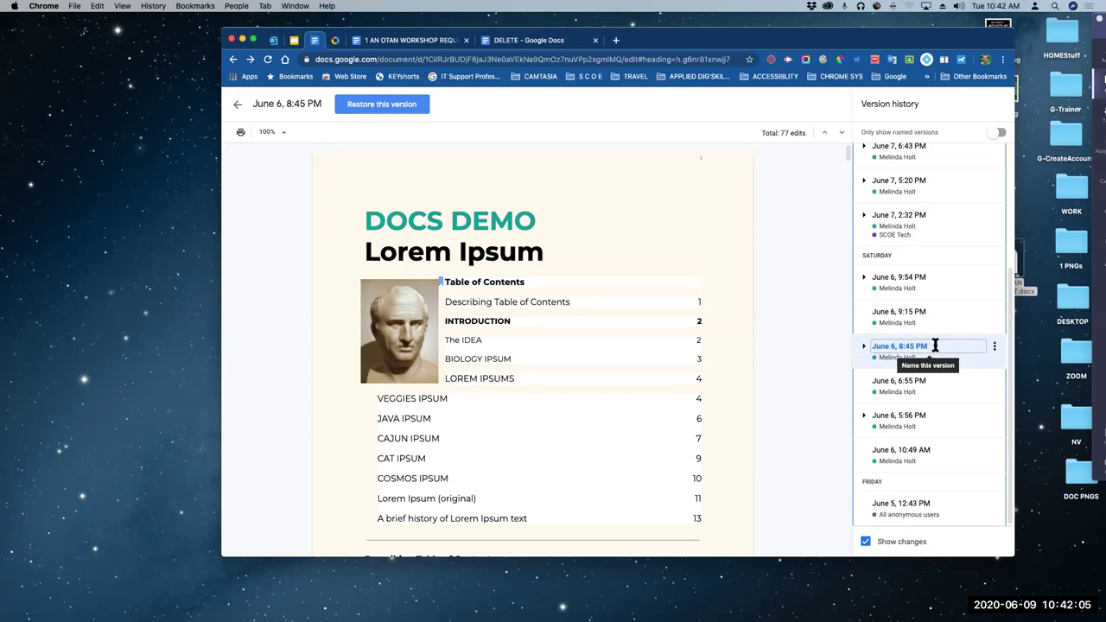
{"action": "left_click_drag", "start_coordinate": [888, 349], "coordinate": [912, 360]}
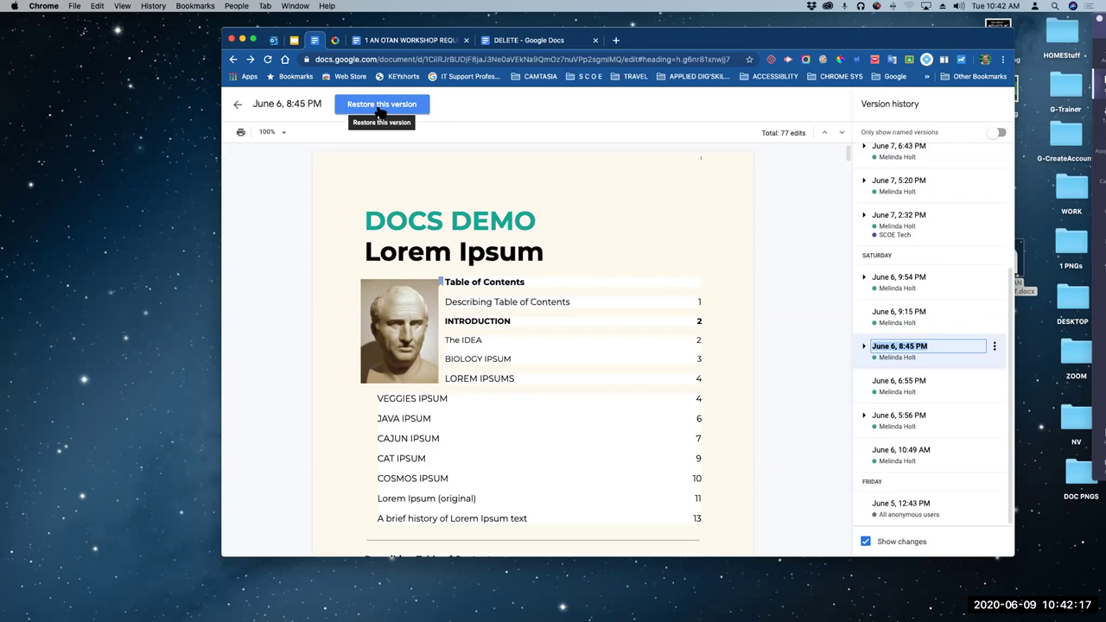
Look through the whole list of versions, and return to the current document without restoring any version
{"action": "scroll", "coordinate": [918, 289], "scroll_direction": "up", "scroll_amount": 3}
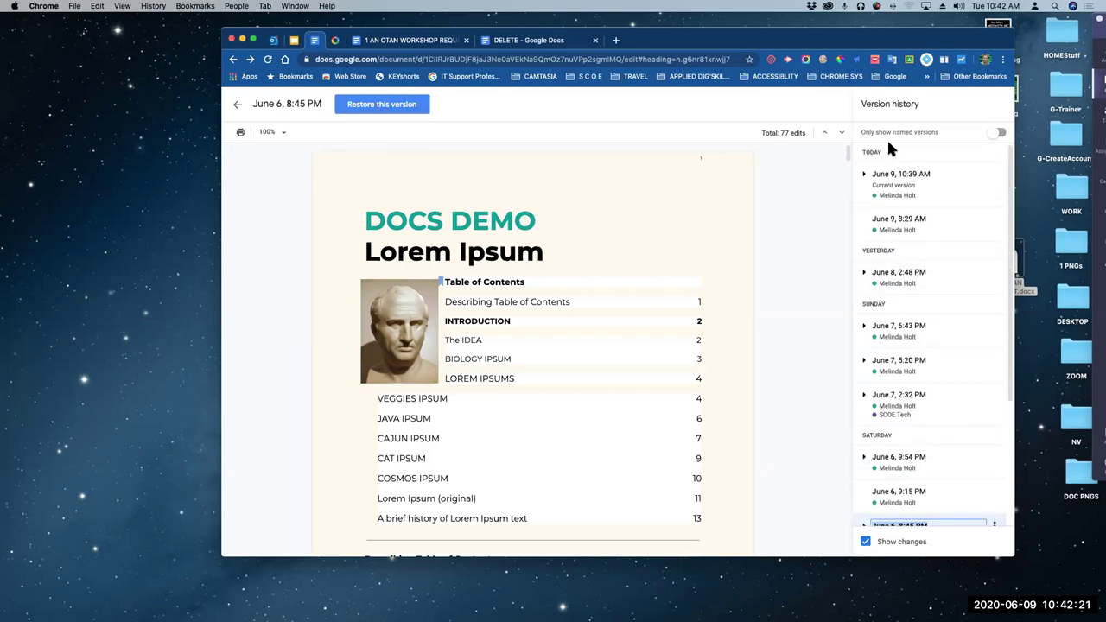
{"action": "scroll", "coordinate": [887, 164], "scroll_direction": "down", "scroll_amount": 4}
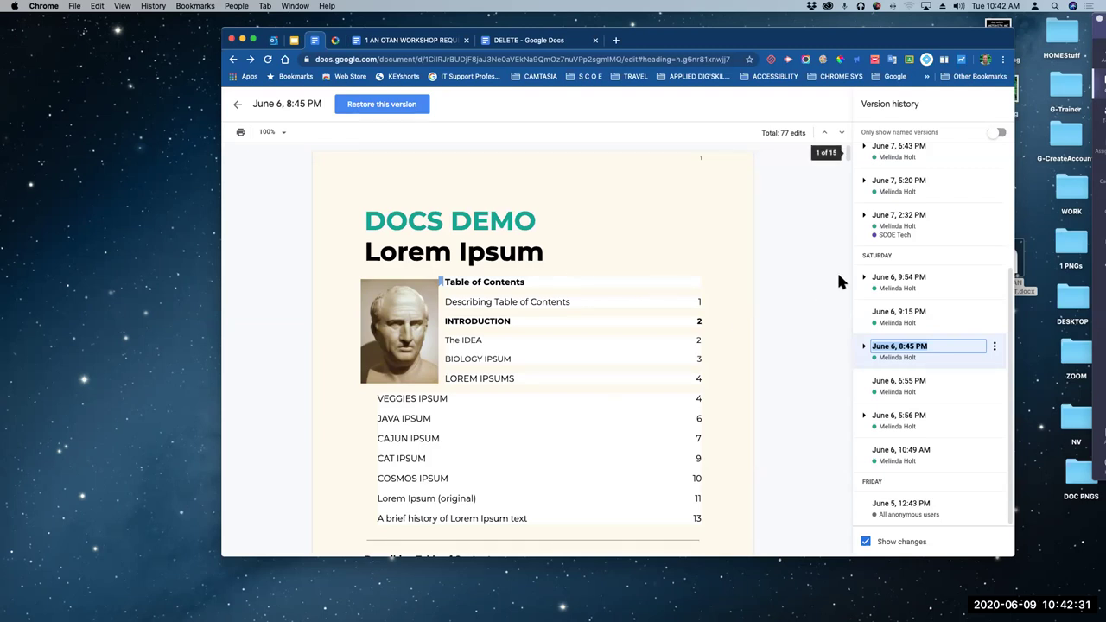
{"action": "scroll", "coordinate": [932, 212], "scroll_direction": "up", "scroll_amount": 4}
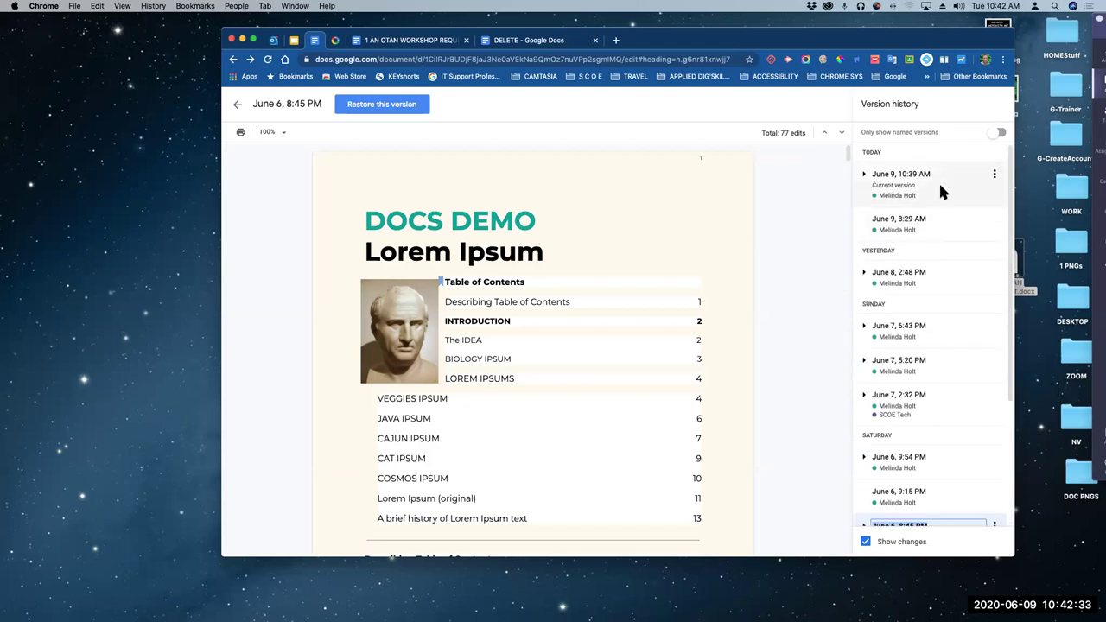
{"action": "scroll", "coordinate": [908, 360], "scroll_direction": "down", "scroll_amount": 3}
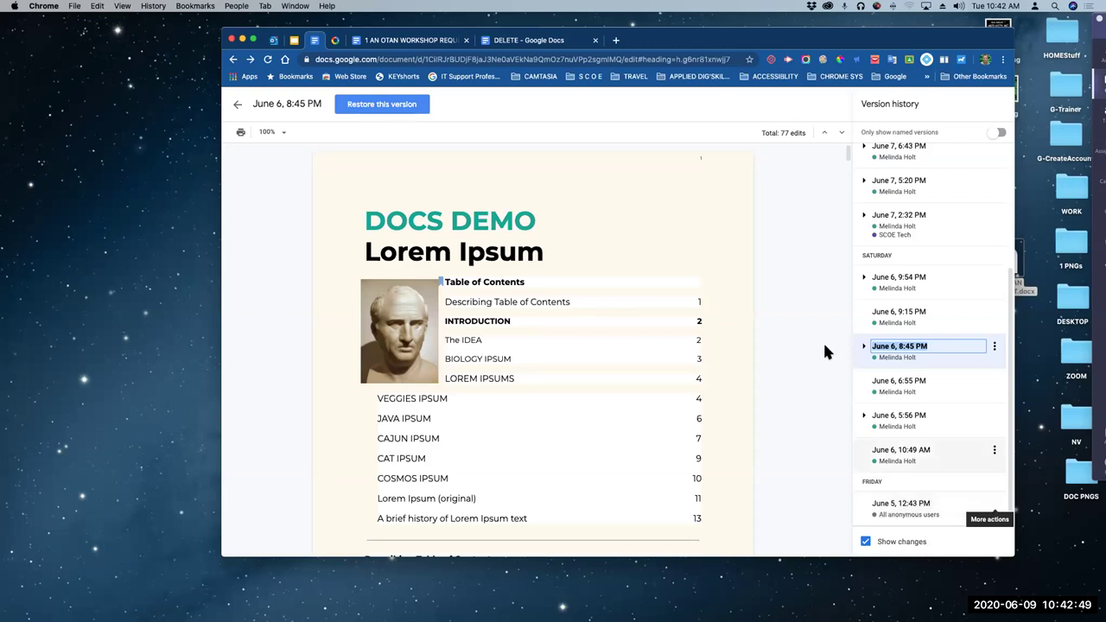
{"action": "left_click", "coordinate": [489, 125]}
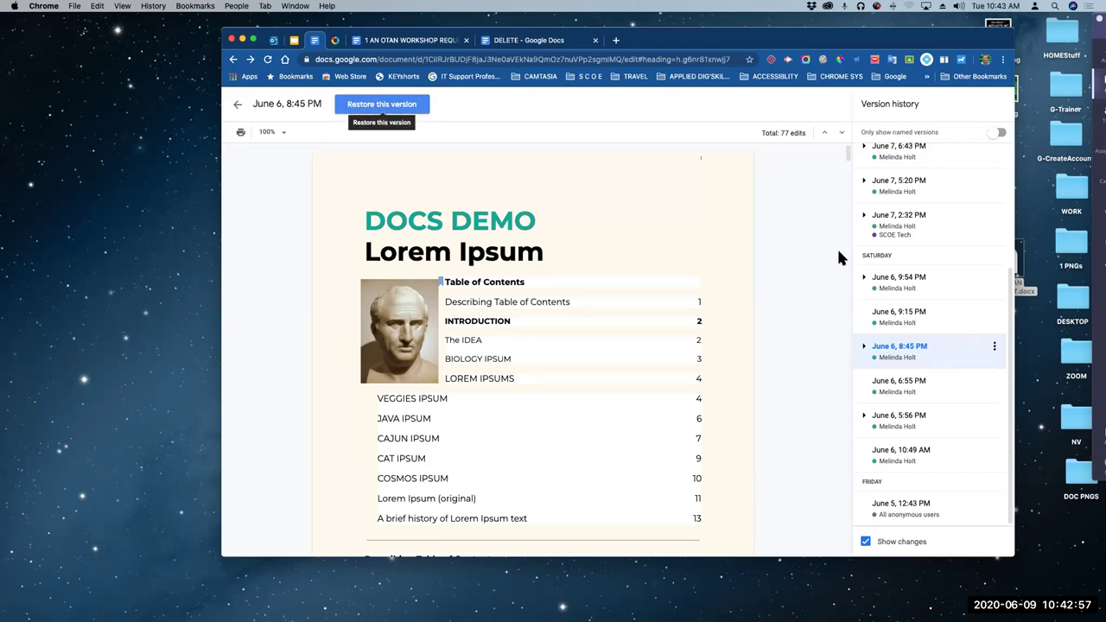
{"action": "left_click", "coordinate": [236, 106]}
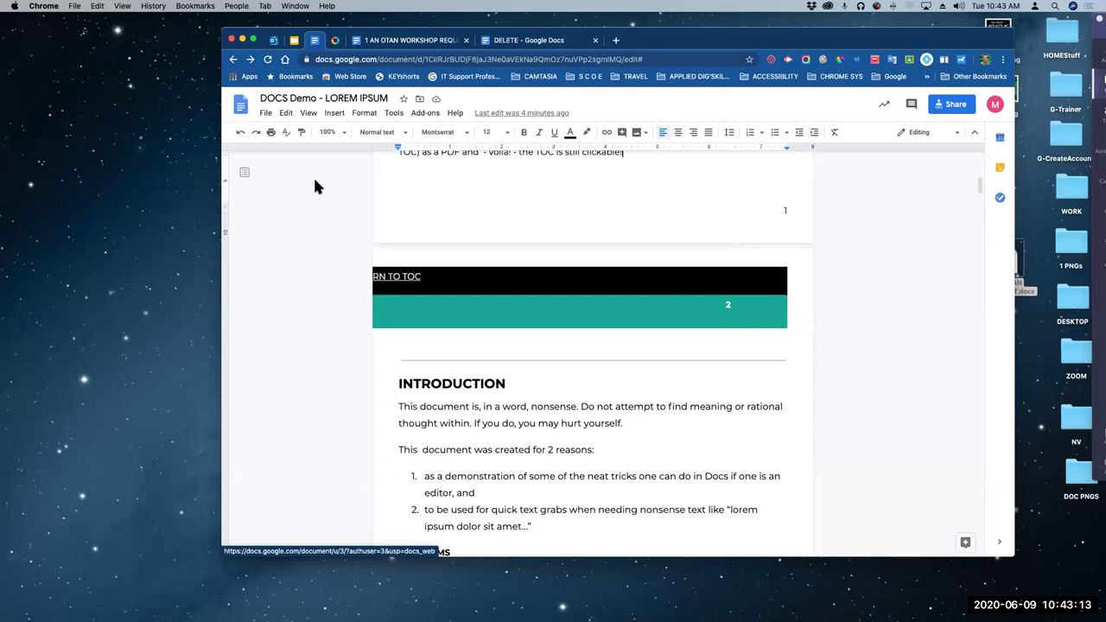
Switch to the EBOOK: DOCS presentation and view the Mode Options slide and the slide before it
{"action": "left_click", "coordinate": [293, 39]}
{"action": "scroll", "coordinate": [255, 367], "scroll_direction": "down", "scroll_amount": 1}
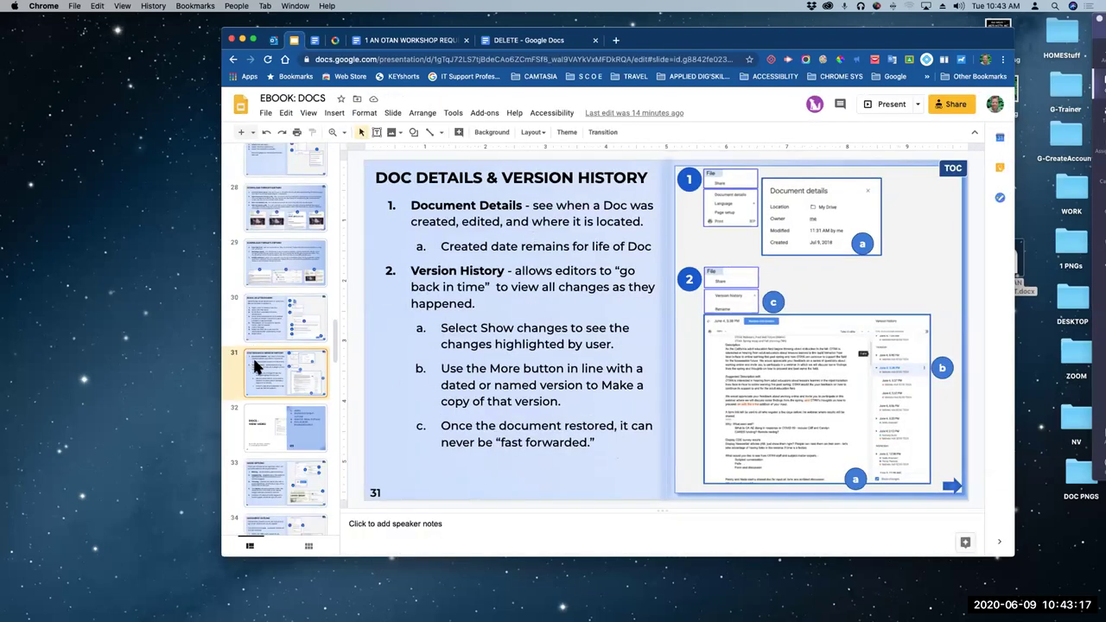
{"action": "scroll", "coordinate": [263, 345], "scroll_direction": "down", "scroll_amount": 2}
{"action": "left_click", "coordinate": [264, 374]}
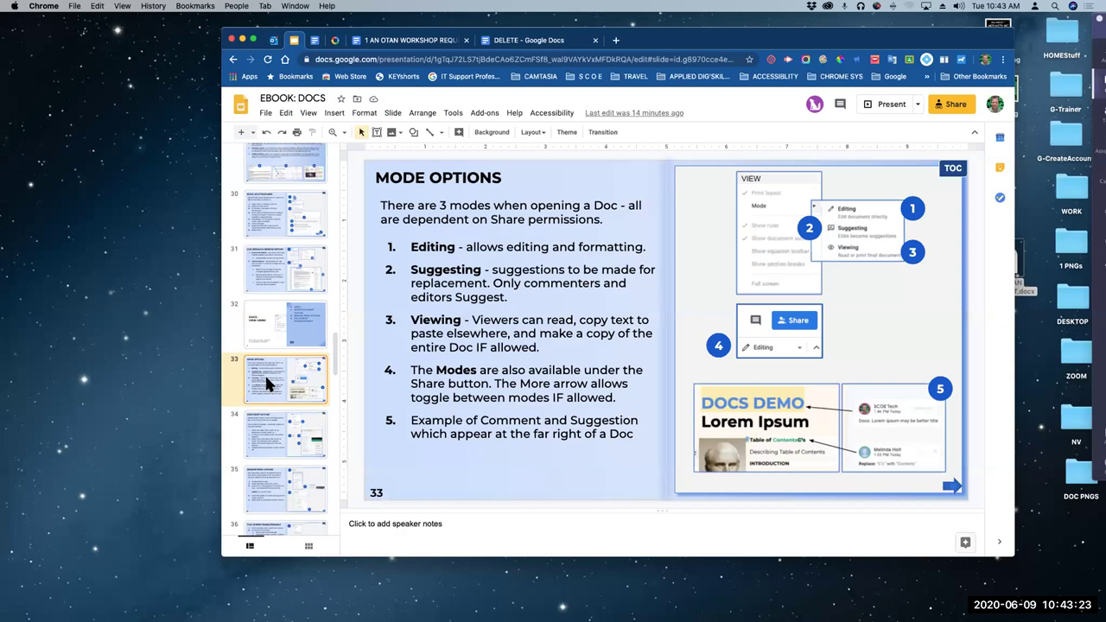
{"action": "left_click", "coordinate": [266, 332]}
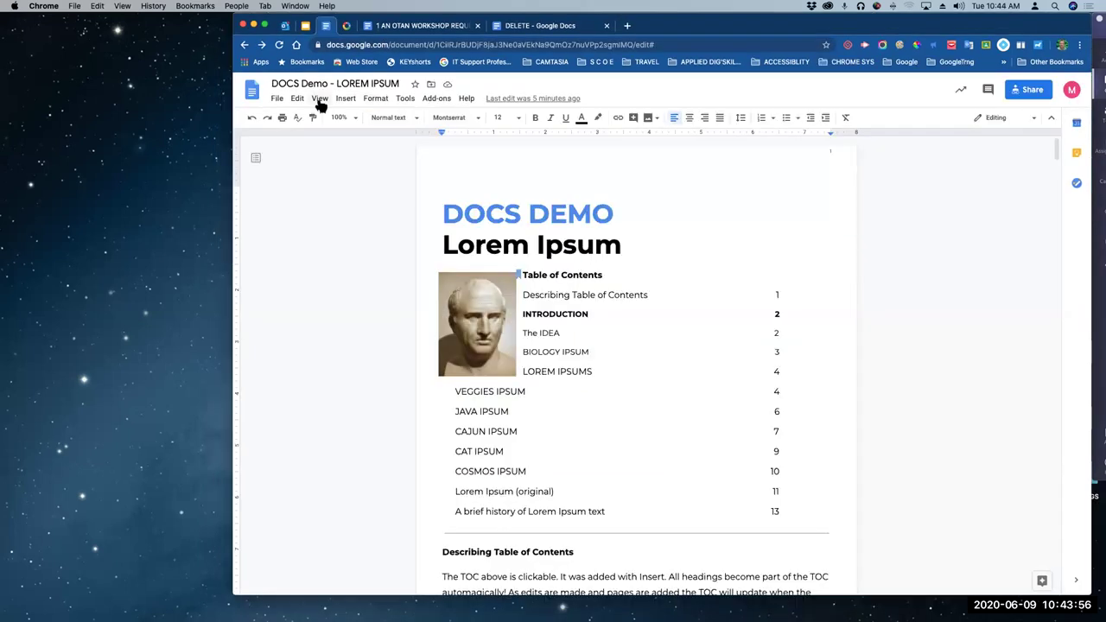
In the DOCS Demo - LOREM IPSUM document, turn the document outline off and on again to show its headings
{"action": "left_click", "coordinate": [320, 99]}
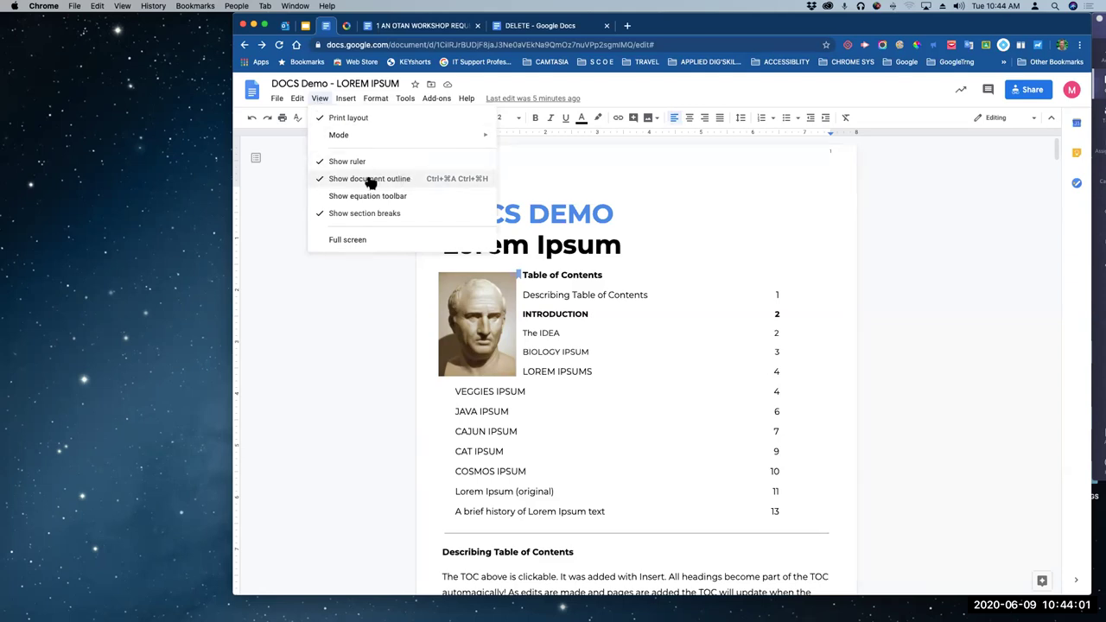
{"action": "left_click", "coordinate": [332, 181]}
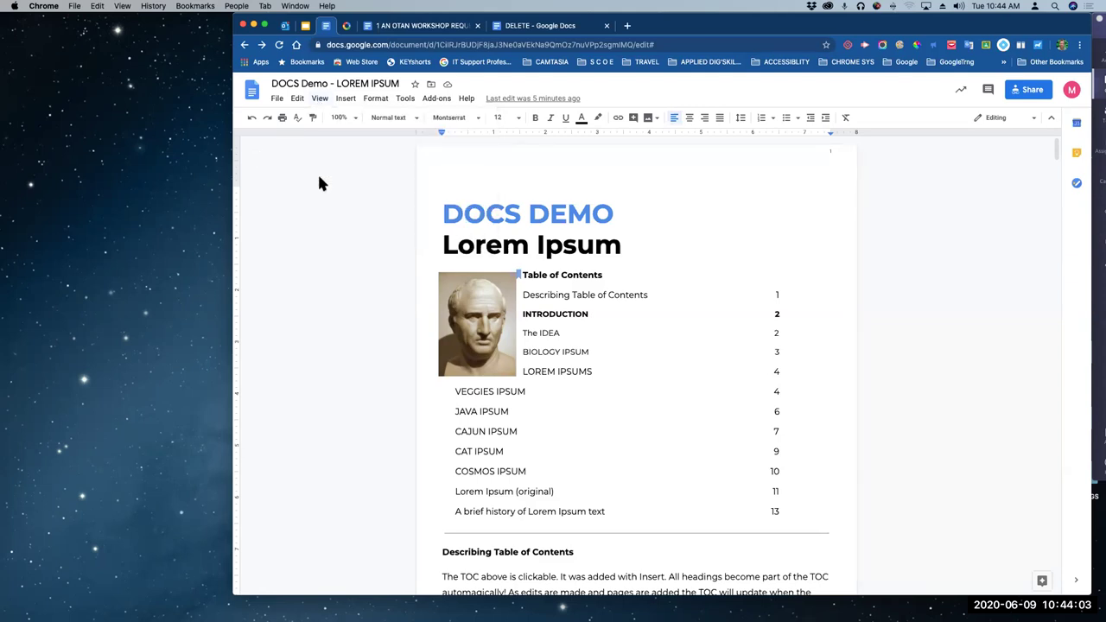
{"action": "left_click", "coordinate": [319, 99]}
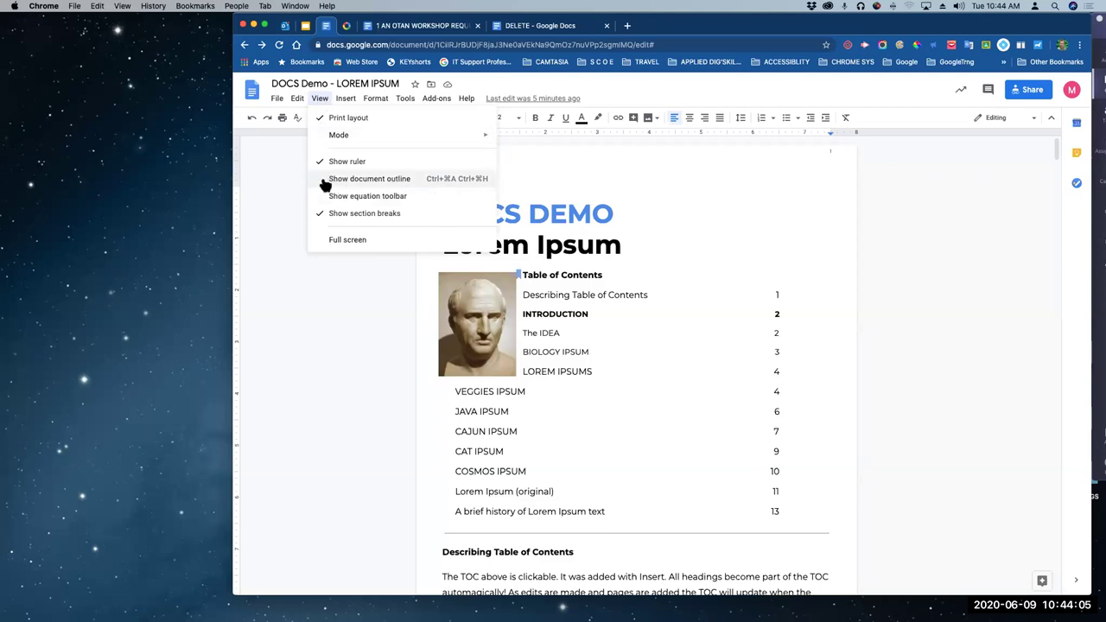
{"action": "left_click", "coordinate": [327, 182]}
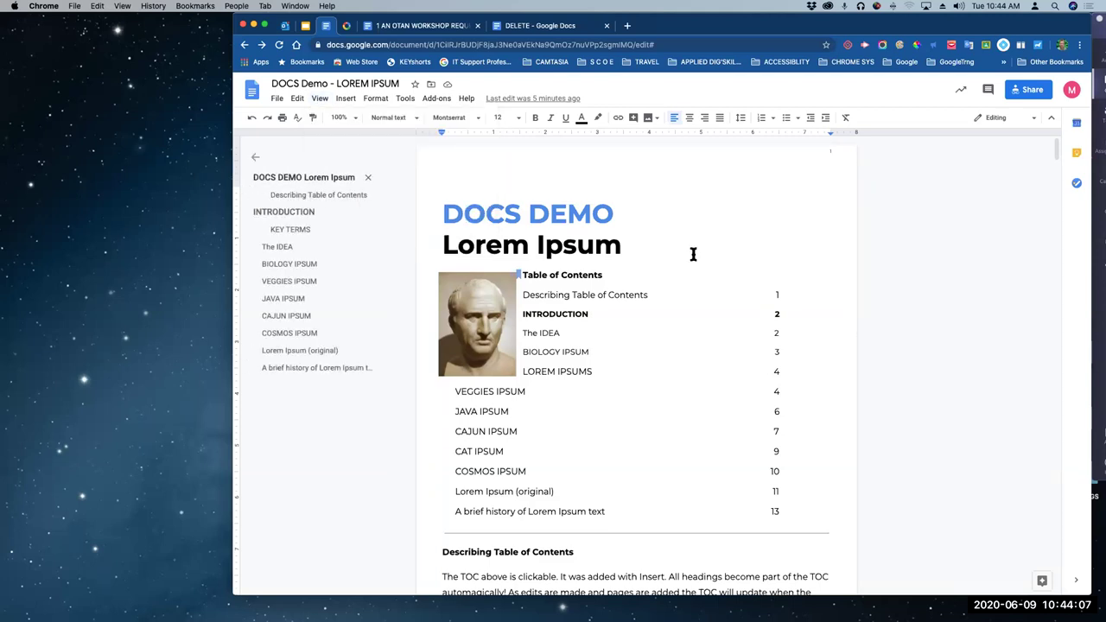
Check which paragraph styles the headings "Describing Table of Contents" and "The IDEA" use, and view the list of available heading styles
{"action": "scroll", "coordinate": [666, 249], "scroll_direction": "down", "scroll_amount": 8}
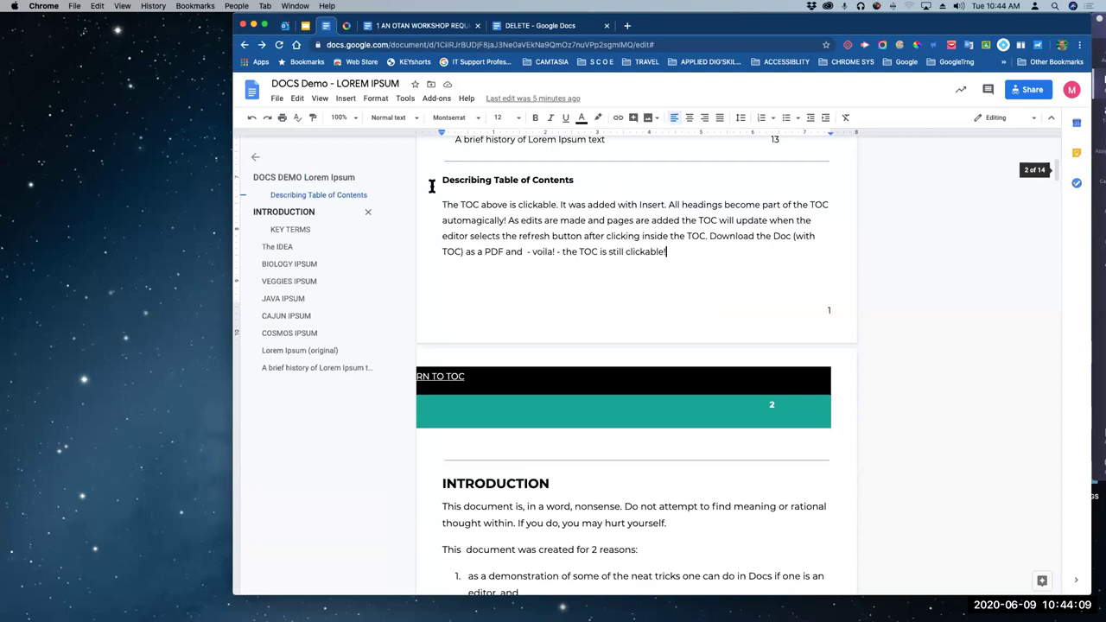
{"action": "left_click", "coordinate": [523, 181]}
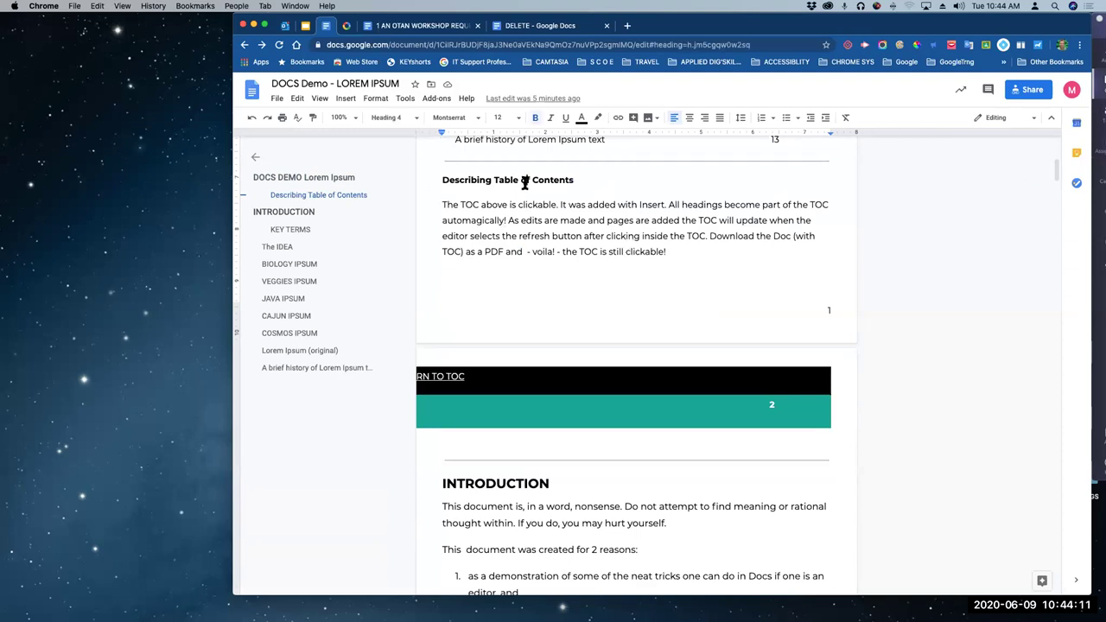
{"action": "left_click", "coordinate": [416, 119]}
{"action": "left_click", "coordinate": [576, 217]}
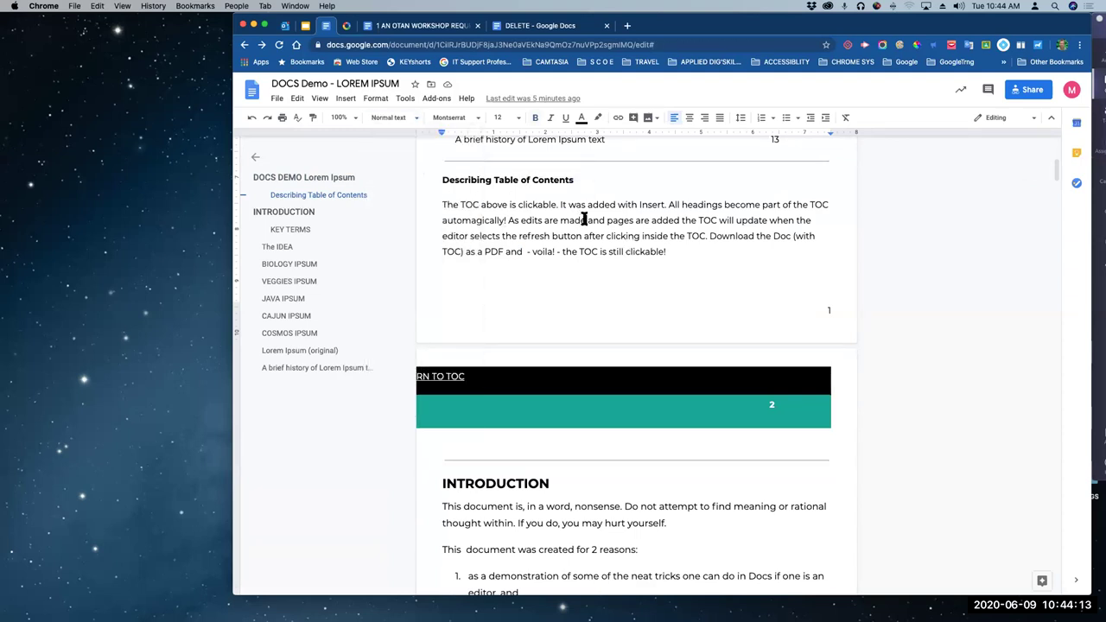
{"action": "scroll", "coordinate": [561, 276], "scroll_direction": "down", "scroll_amount": 7}
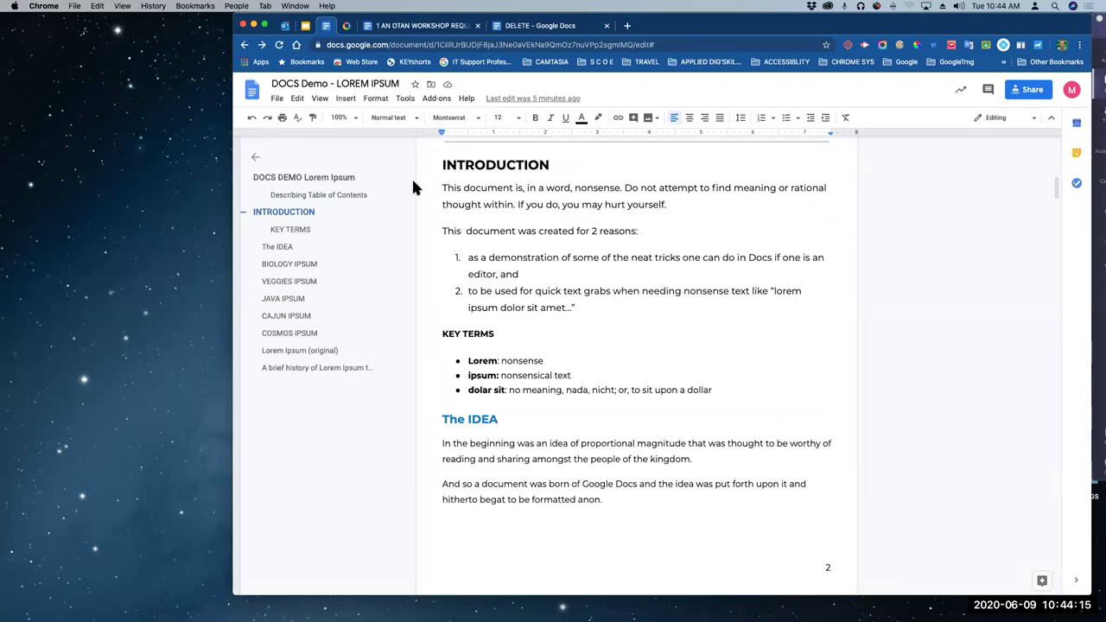
{"action": "left_click", "coordinate": [494, 416]}
{"action": "left_click", "coordinate": [416, 118]}
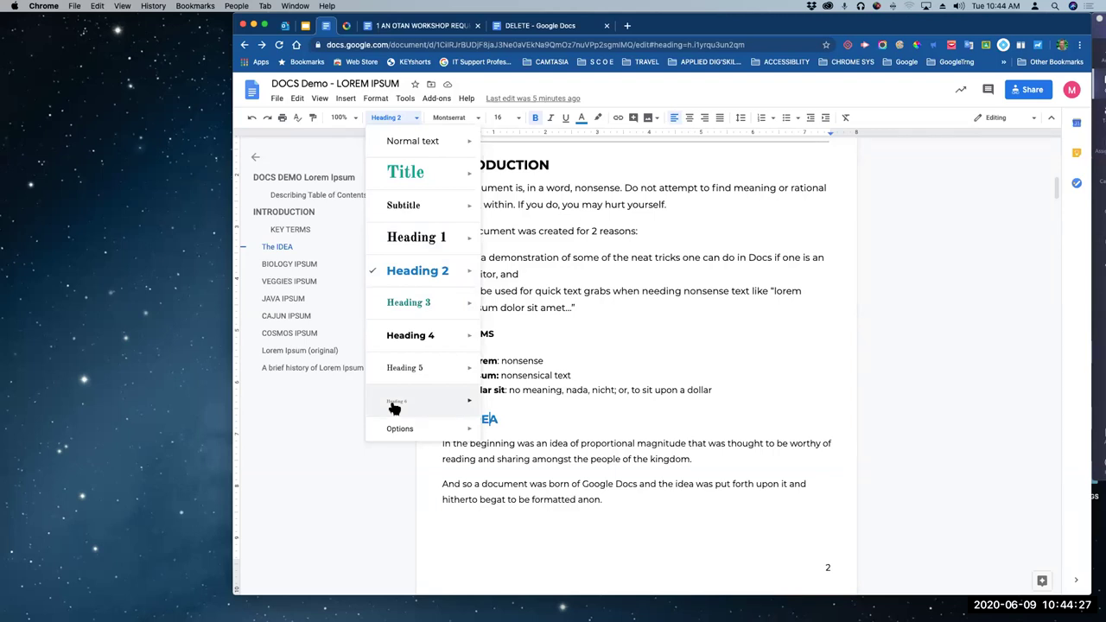
{"action": "left_click", "coordinate": [646, 360]}
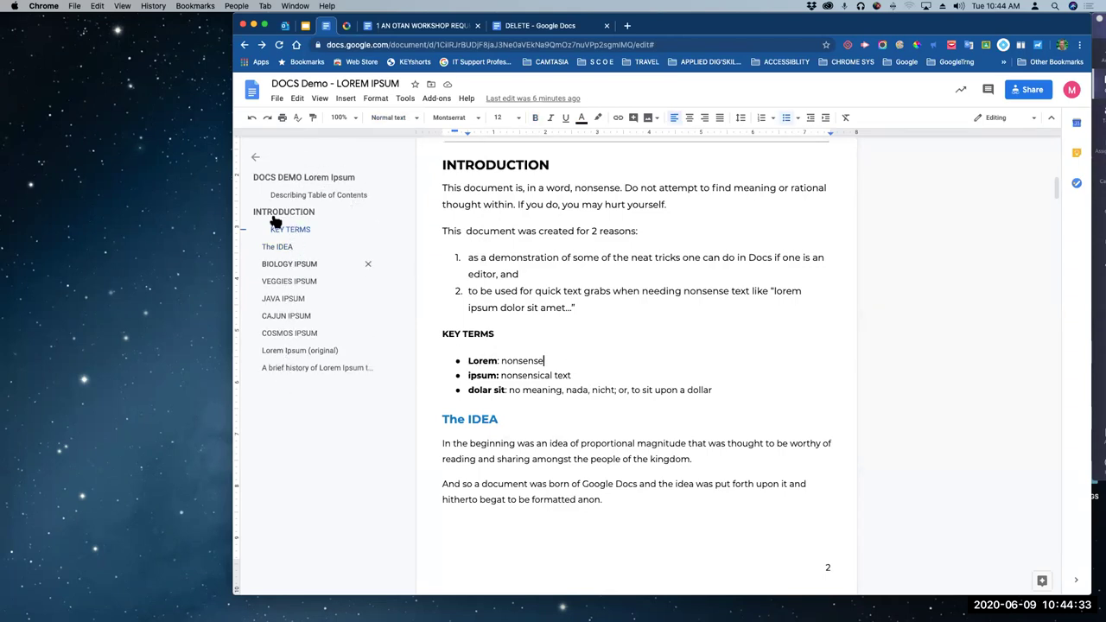
Collapse and reopen the document outline, and use it to visit "A brief history of Lorem Ipsum text" before returning to the first page
{"action": "left_click", "coordinate": [254, 158]}
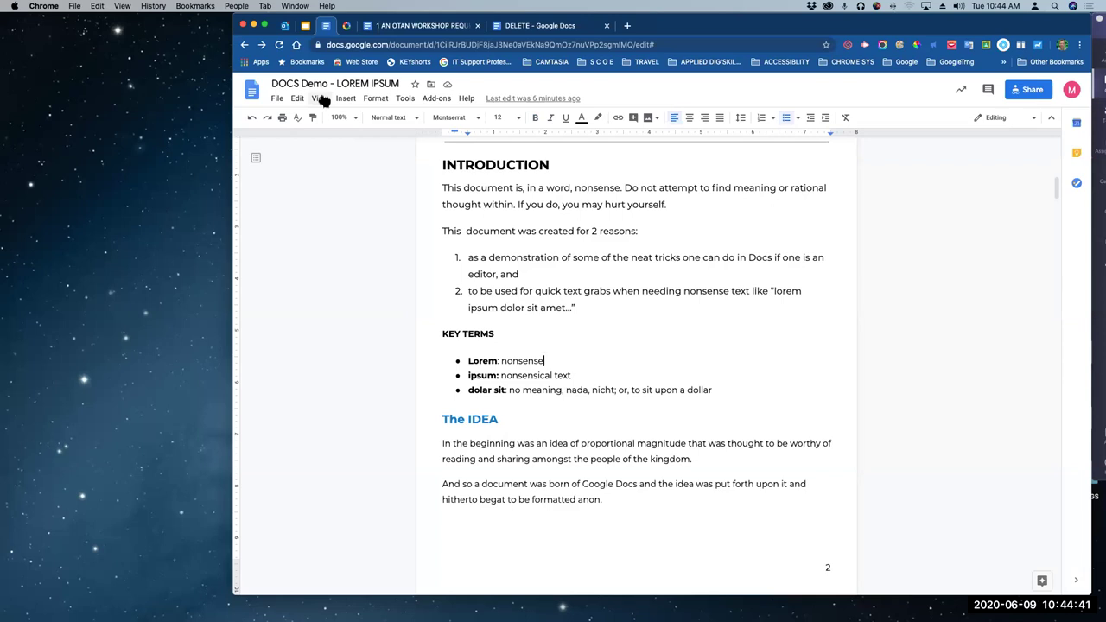
{"action": "left_click", "coordinate": [256, 161]}
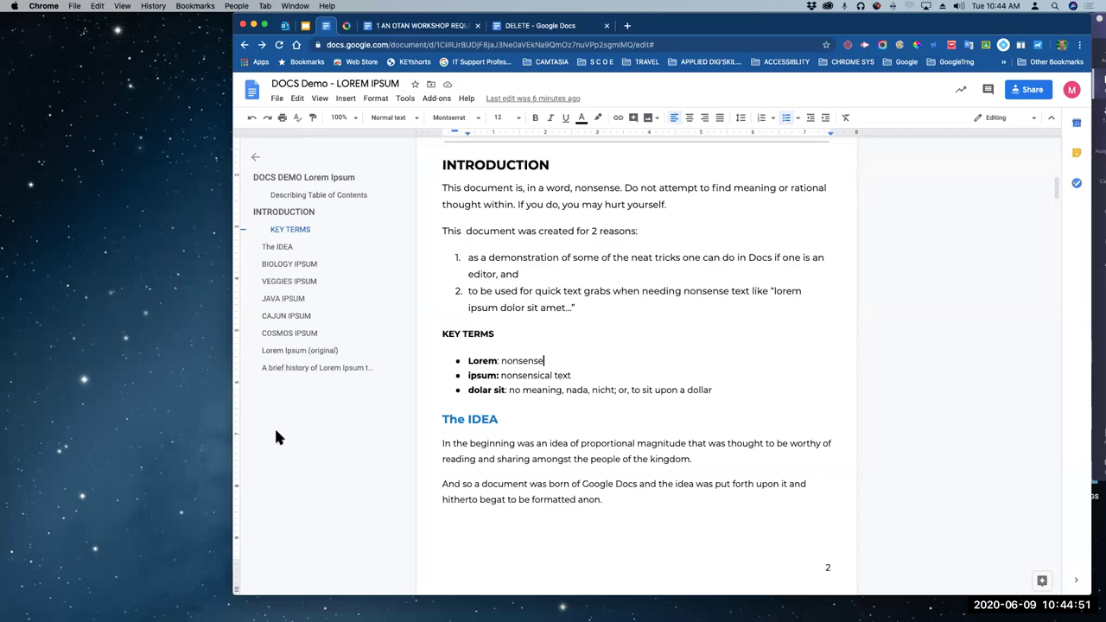
{"action": "left_click", "coordinate": [294, 369]}
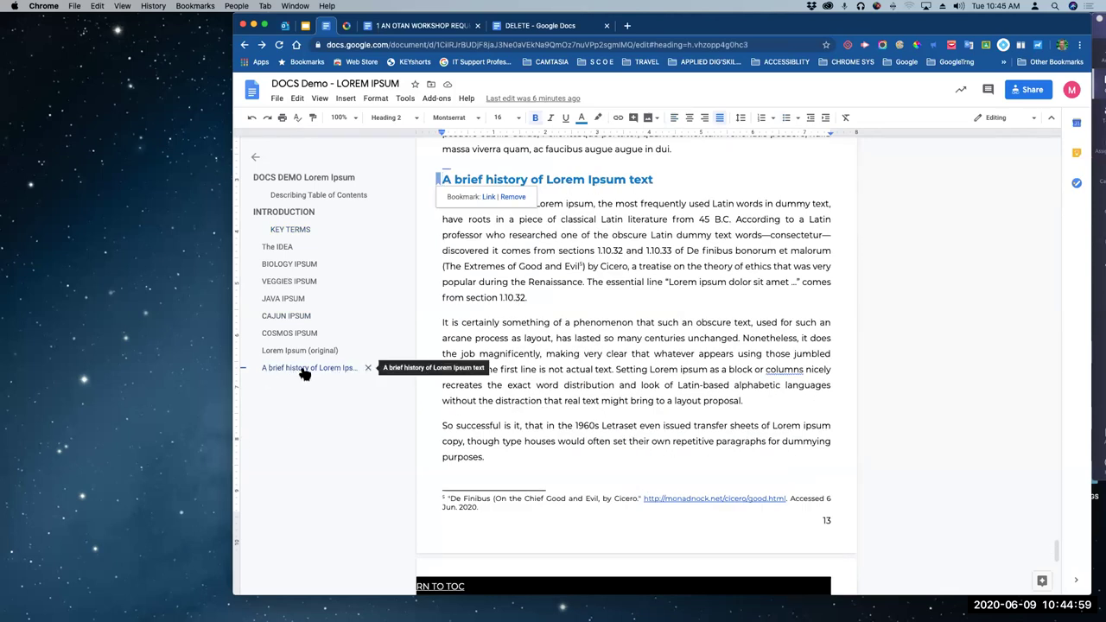
{"action": "scroll", "coordinate": [640, 353], "scroll_direction": "up", "scroll_amount": 20}
{"action": "scroll", "coordinate": [640, 354], "scroll_direction": "up", "scroll_amount": 20}
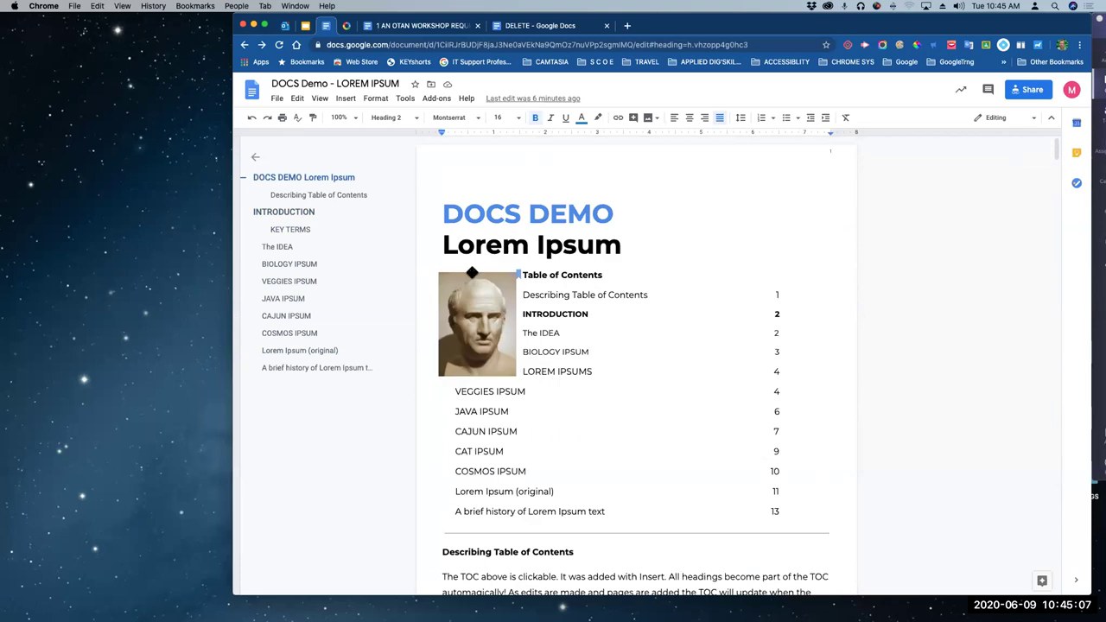
Jump through the outline headings "A brief history of Lorem Ipsum text", JAVA IPSUM, The IDEA and CAJUN IPSUM
{"action": "left_click", "coordinate": [289, 370]}
{"action": "scroll", "coordinate": [648, 349], "scroll_direction": "down", "scroll_amount": 1}
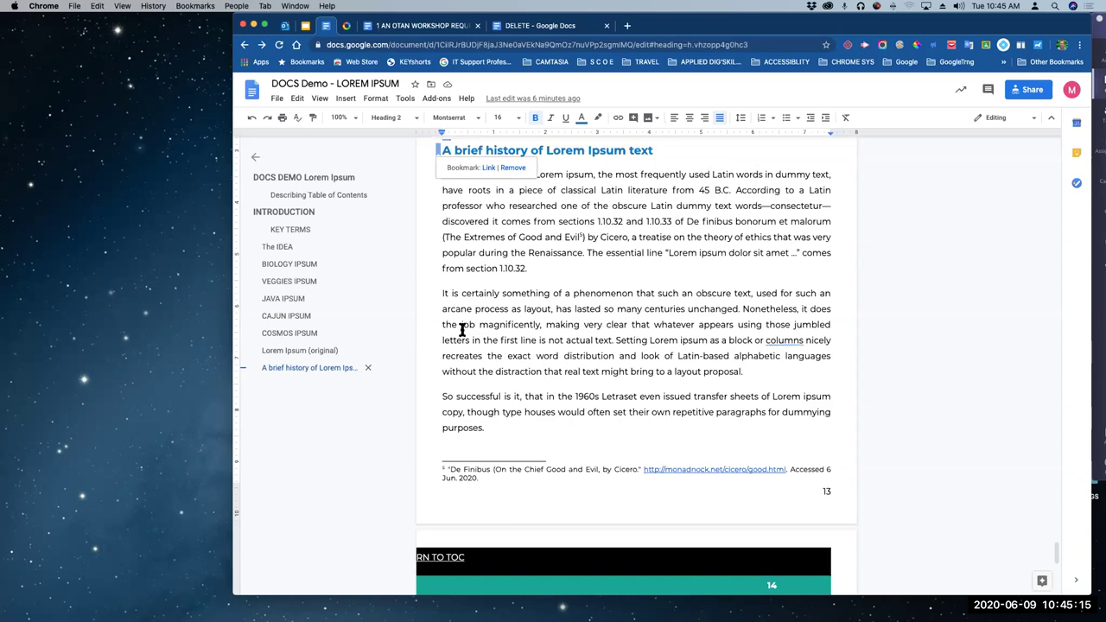
{"action": "left_click", "coordinate": [283, 300]}
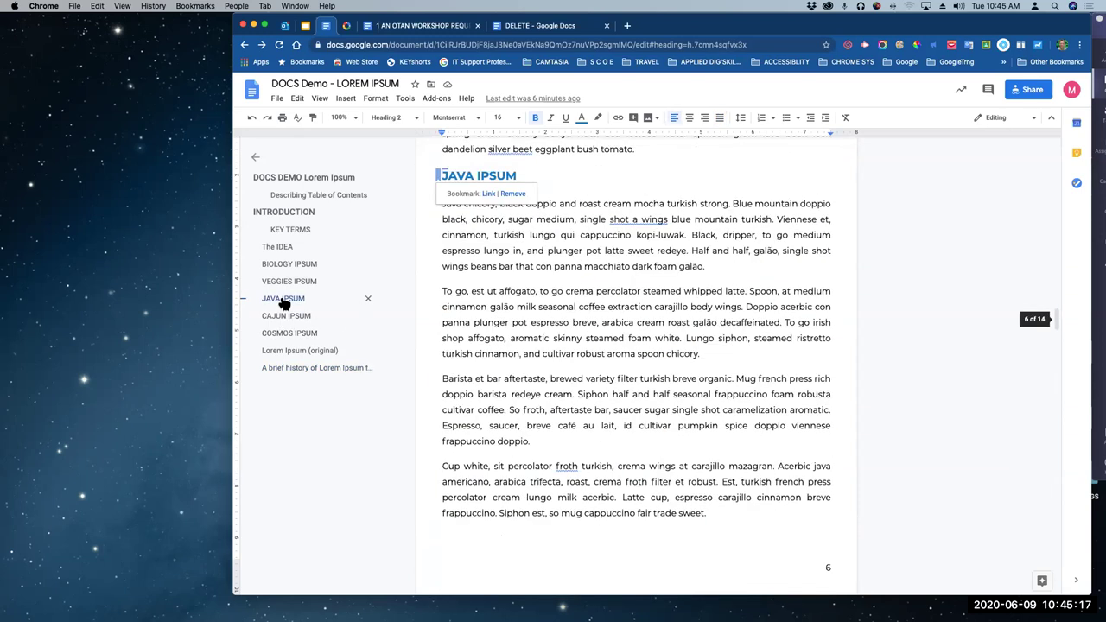
{"action": "left_click", "coordinate": [277, 248]}
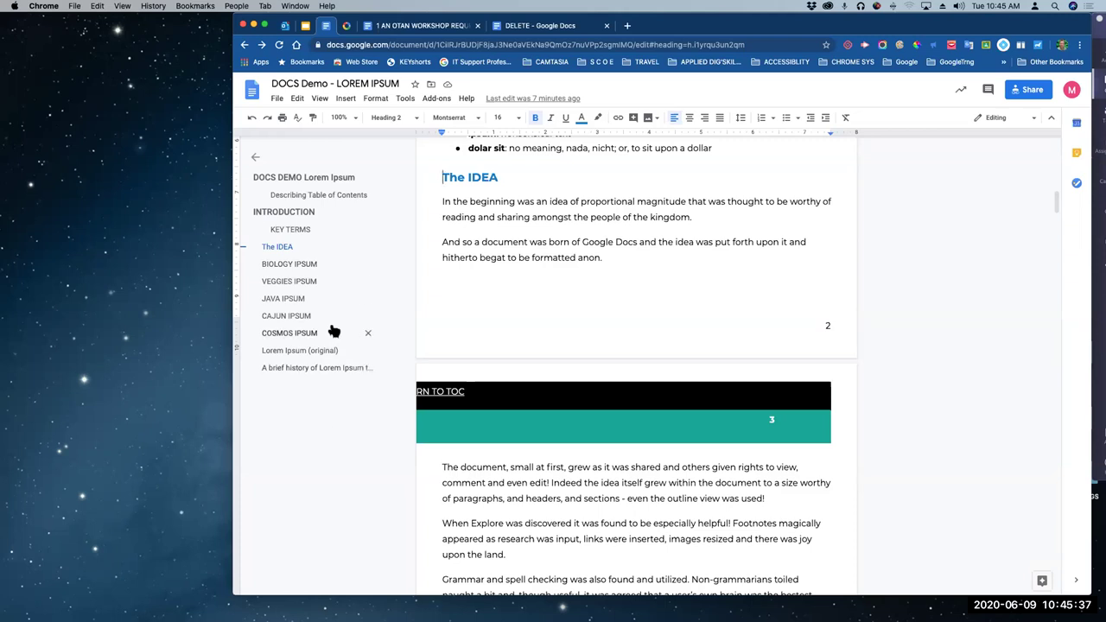
{"action": "left_click", "coordinate": [299, 316]}
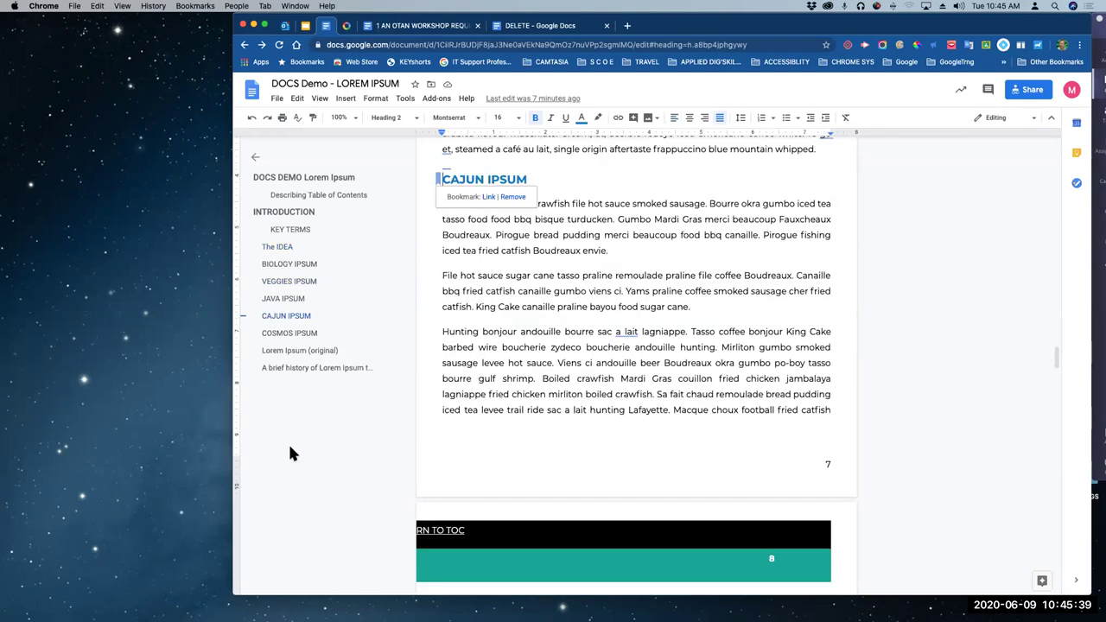
Change "File interstate boiled" at the start of the first CAJUN IPSUM paragraph to UPPERCASE
{"action": "left_click", "coordinate": [884, 231]}
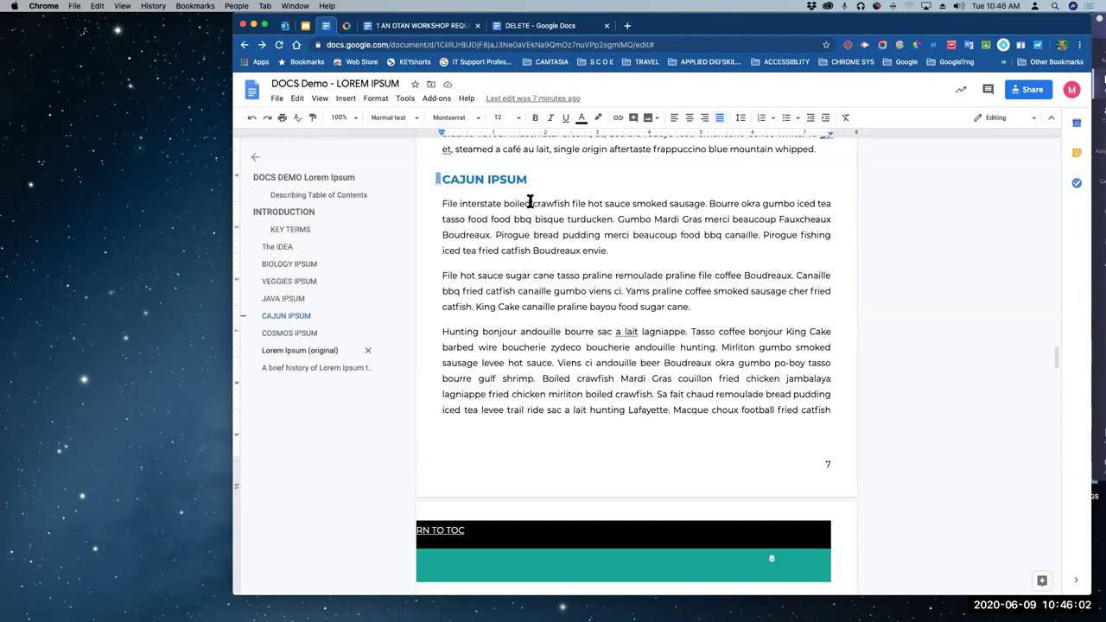
{"action": "left_click_drag", "start_coordinate": [533, 205], "coordinate": [418, 204]}
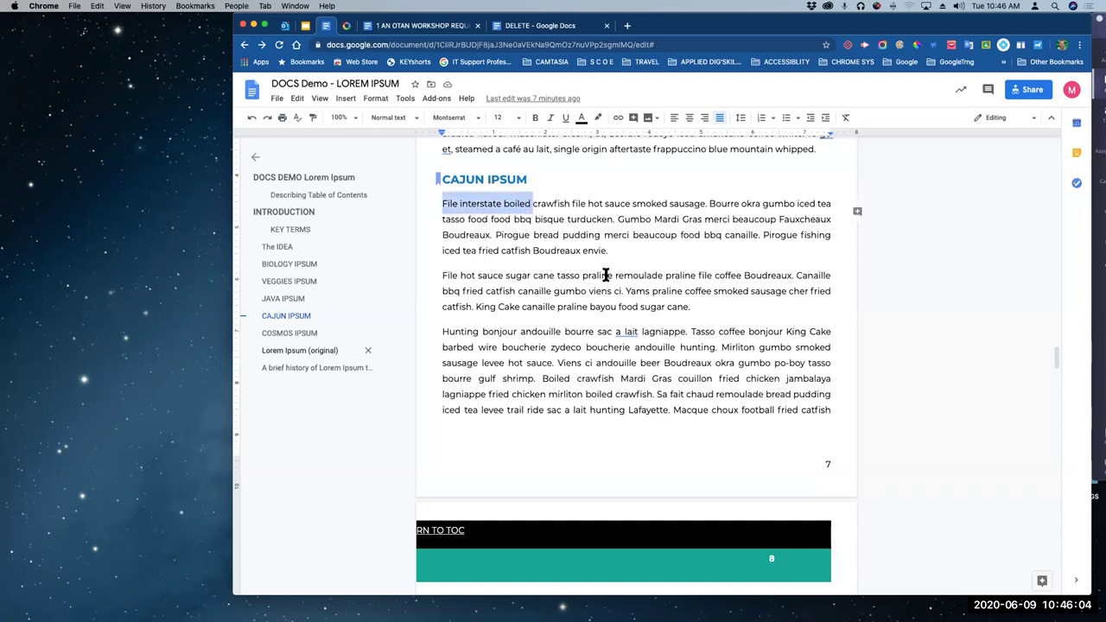
{"action": "left_click", "coordinate": [375, 99]}
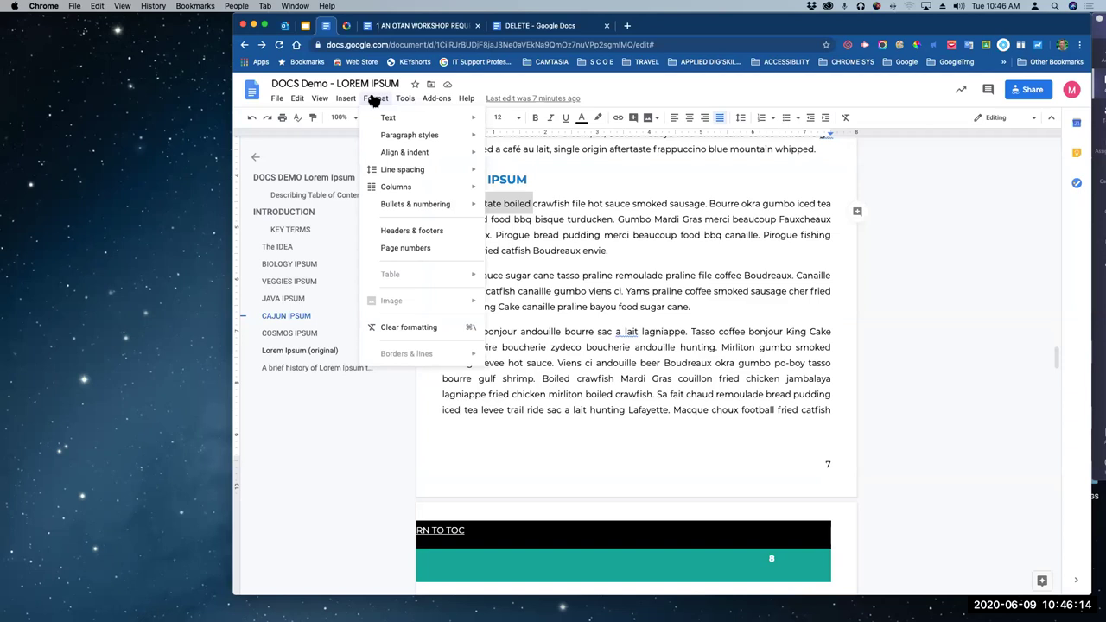
{"action": "mouse_move", "coordinate": [380, 118]}
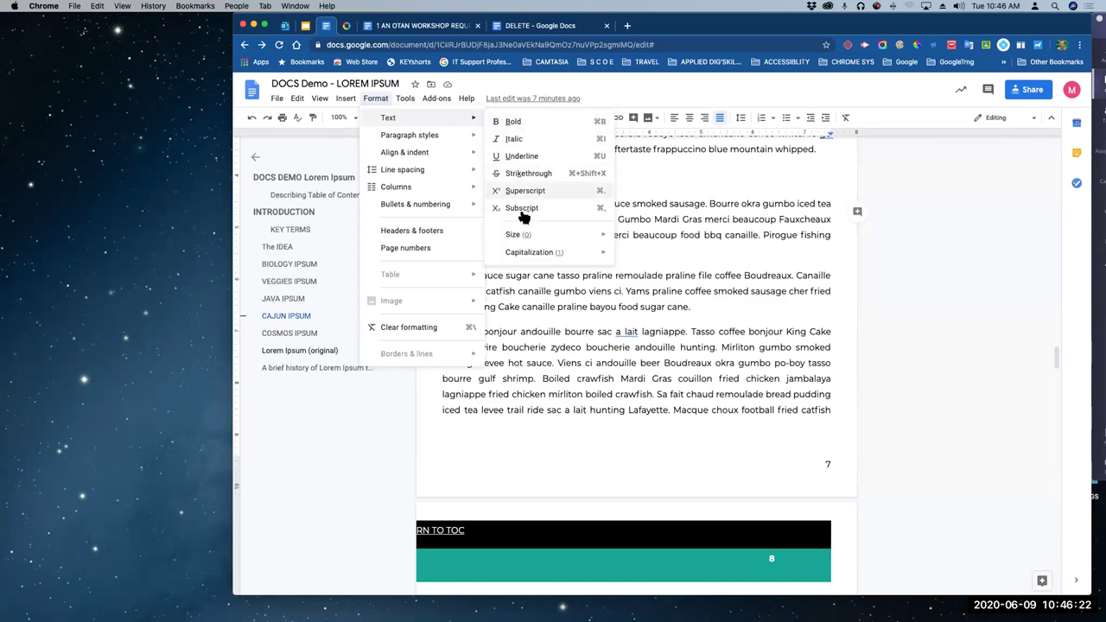
{"action": "mouse_move", "coordinate": [519, 256]}
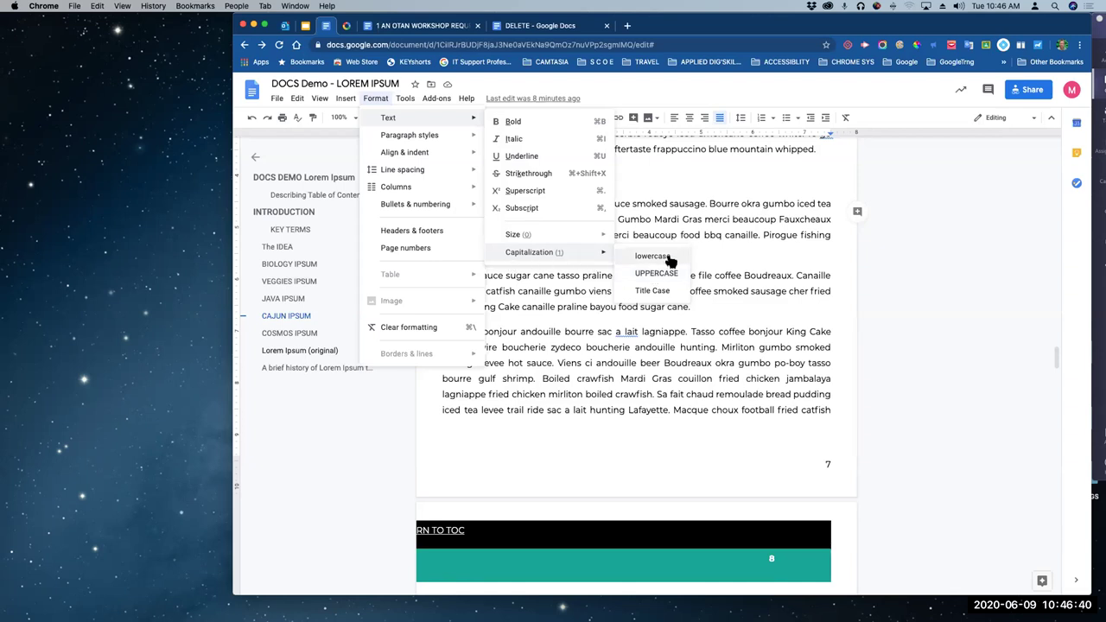
{"action": "left_click", "coordinate": [659, 274]}
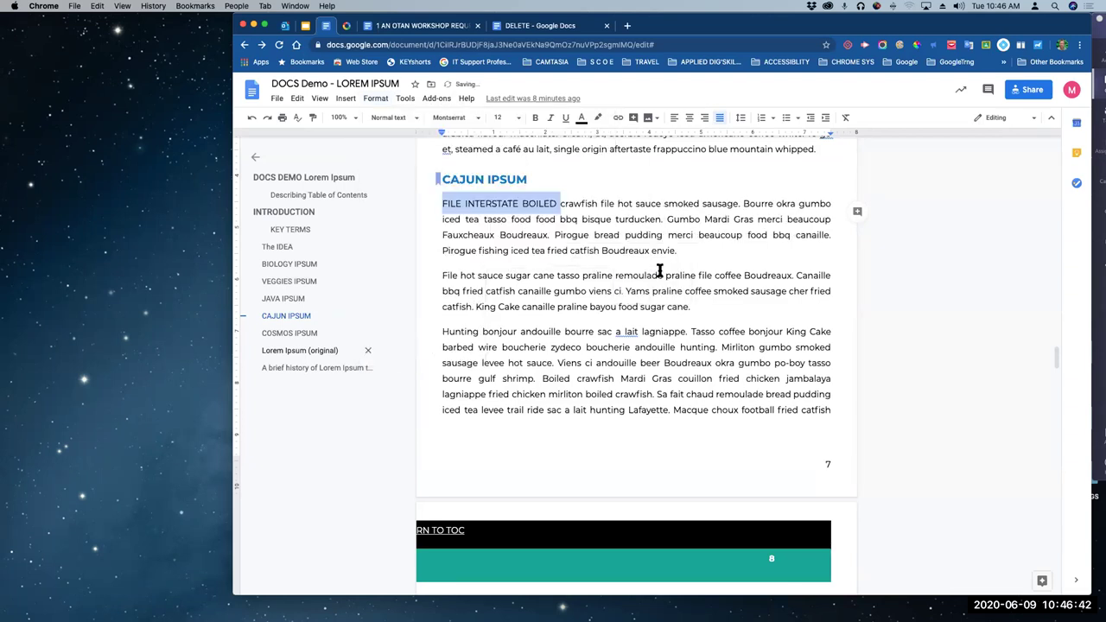
{"action": "left_click", "coordinate": [555, 204]}
{"action": "left_click_drag", "start_coordinate": [556, 204], "coordinate": [442, 204]}
{"action": "left_click", "coordinate": [603, 223]}
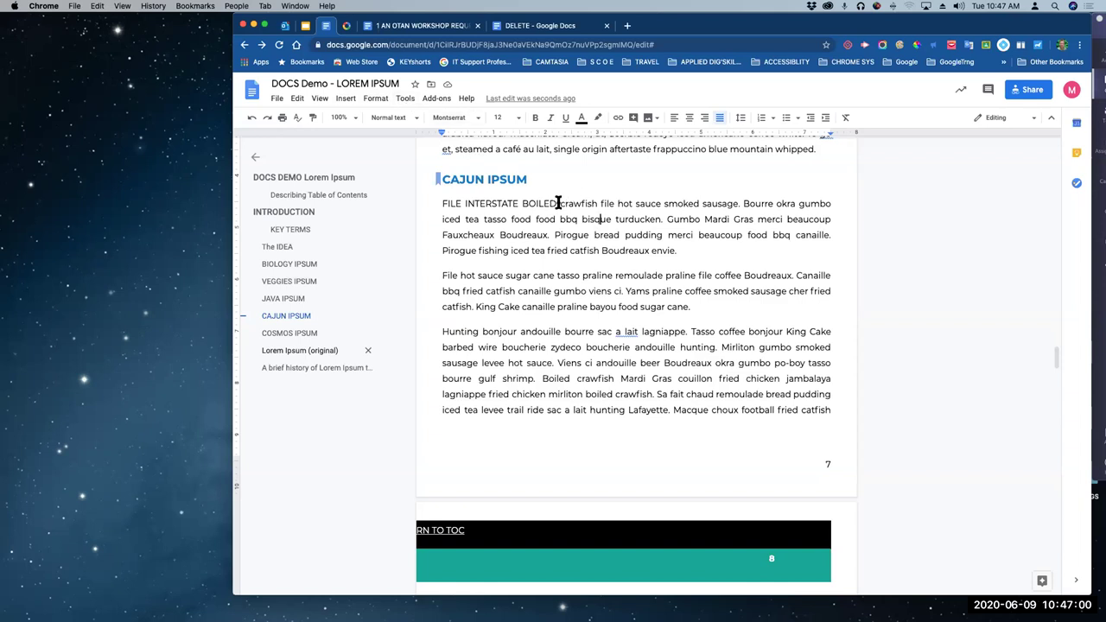
Change the capitalization of "FILE INTERSTATE BOILED" in the first CAJUN IPSUM paragraph to Title Case
{"action": "left_click_drag", "start_coordinate": [559, 204], "coordinate": [442, 203]}
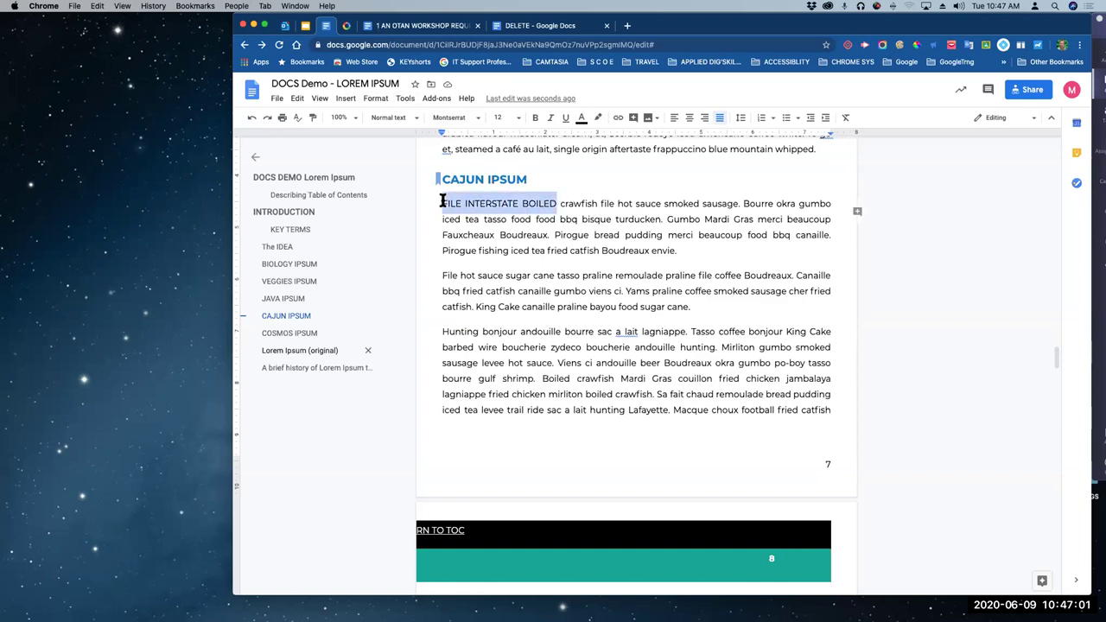
{"action": "left_click", "coordinate": [404, 98]}
{"action": "mouse_move", "coordinate": [414, 116]}
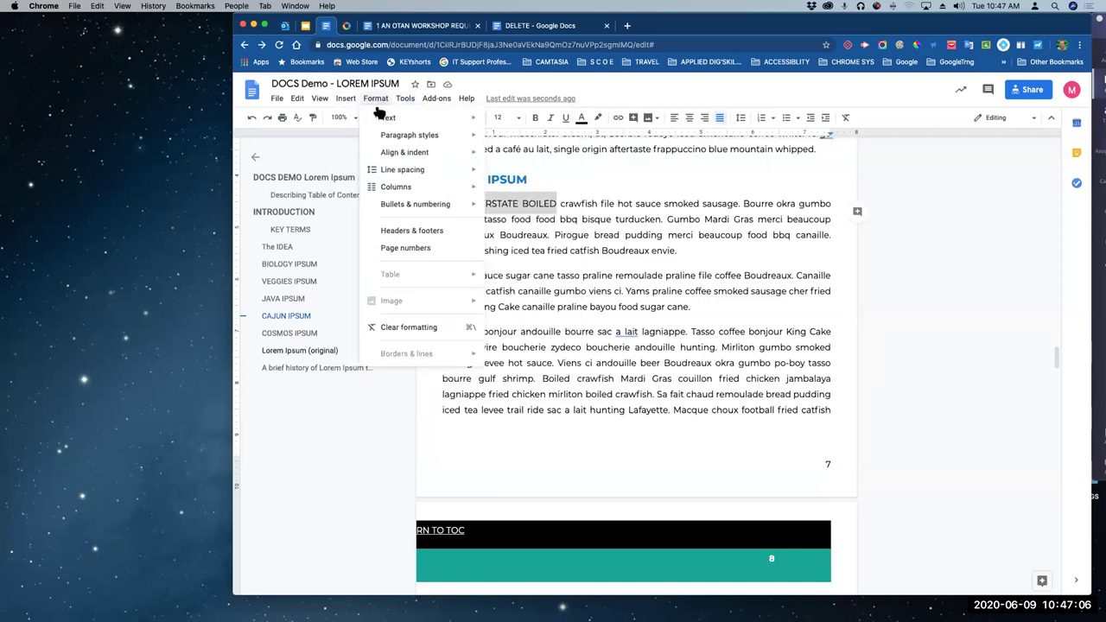
{"action": "mouse_move", "coordinate": [479, 118]}
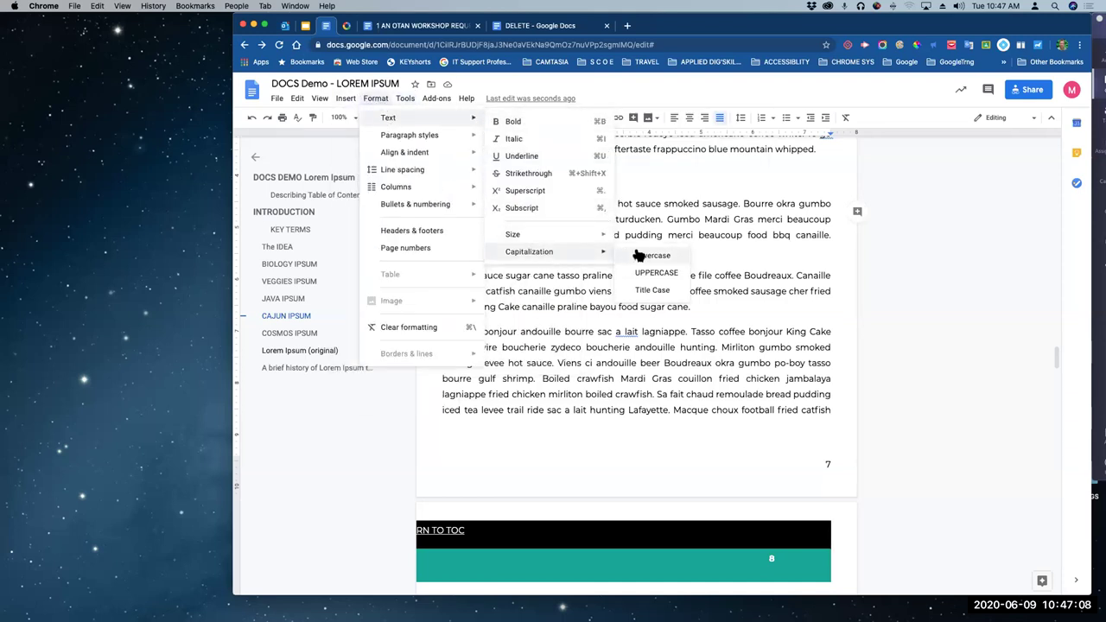
{"action": "left_click", "coordinate": [645, 291]}
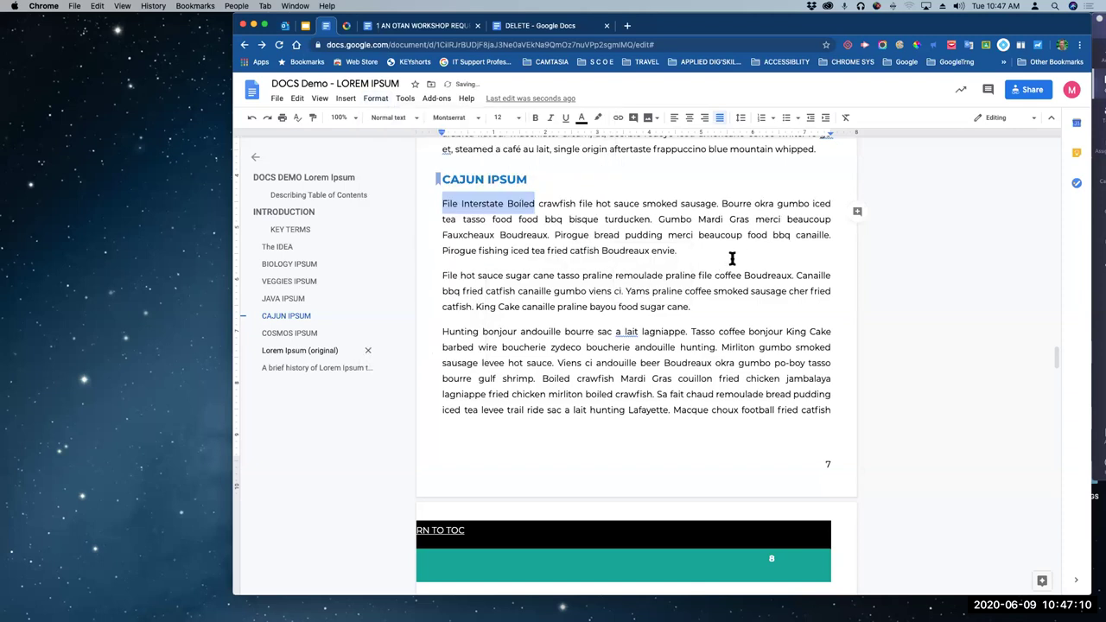
{"action": "left_click", "coordinate": [700, 222]}
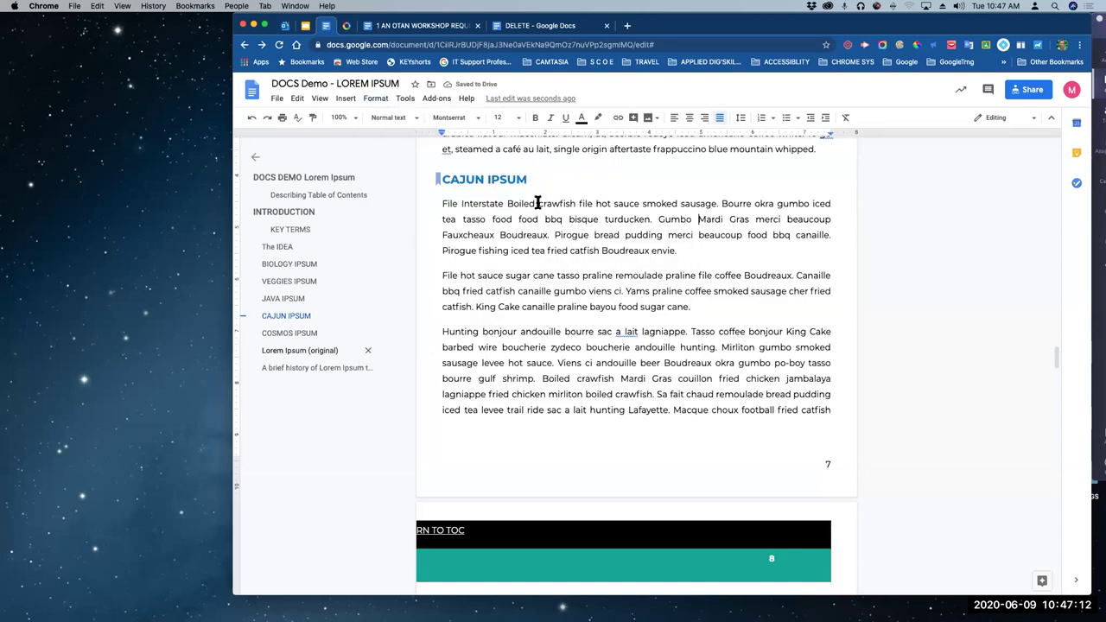
{"action": "left_click_drag", "start_coordinate": [443, 204], "coordinate": [535, 204]}
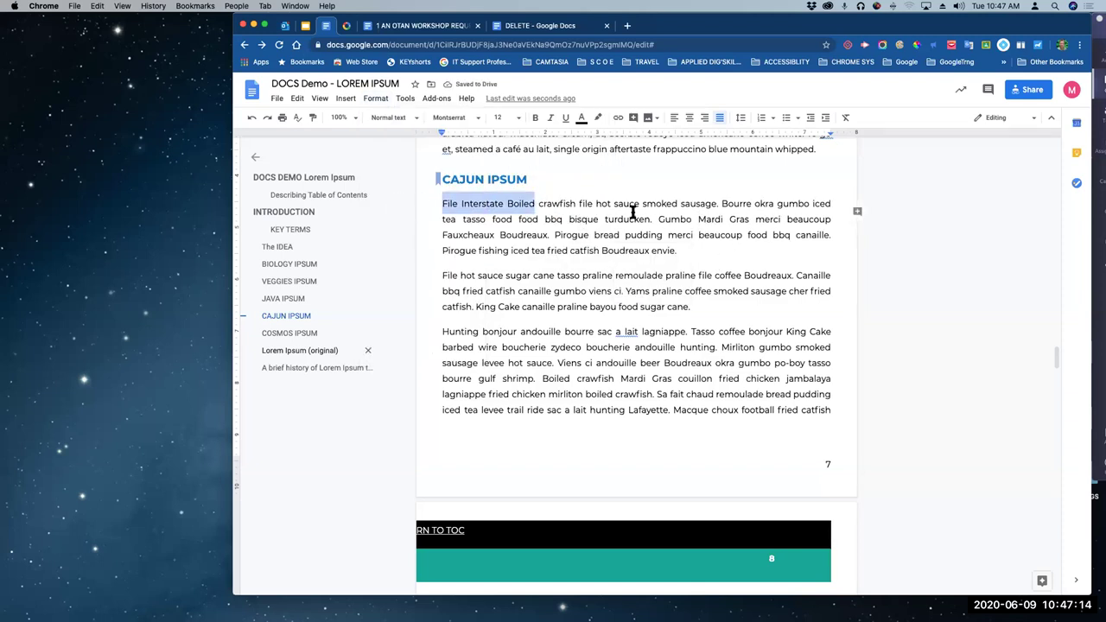
{"action": "left_click", "coordinate": [634, 219]}
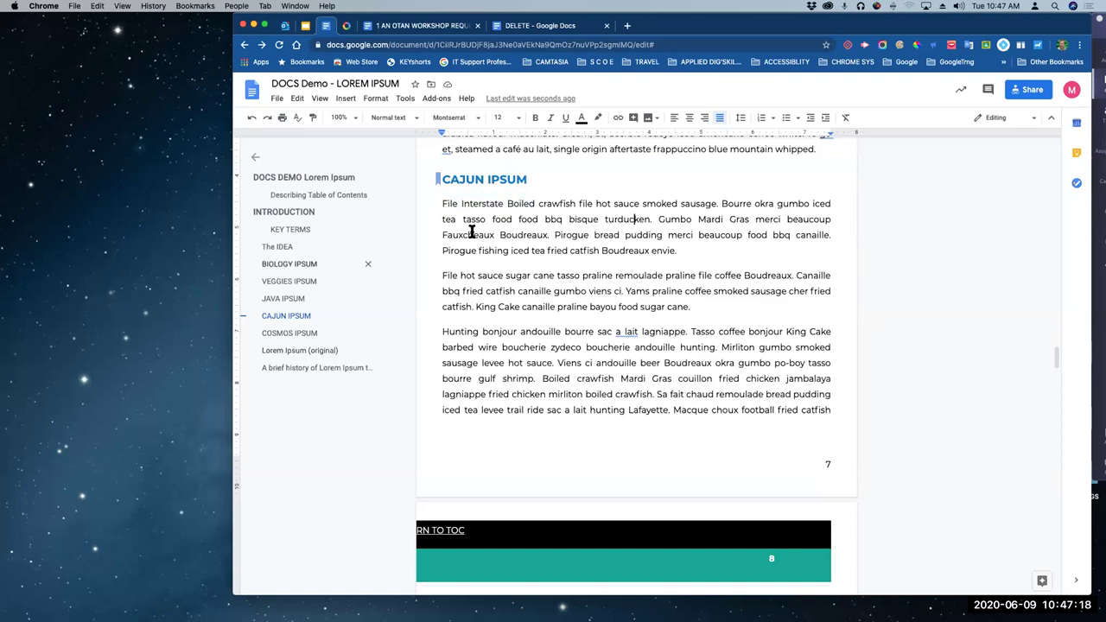
{"action": "left_click", "coordinate": [377, 98]}
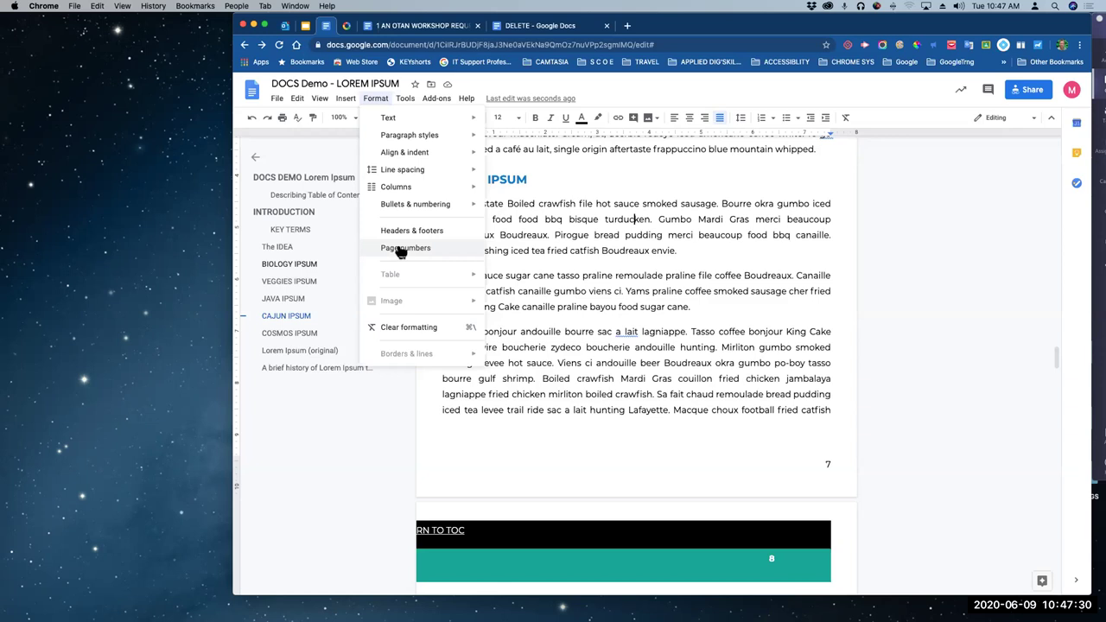
{"action": "mouse_move", "coordinate": [413, 156]}
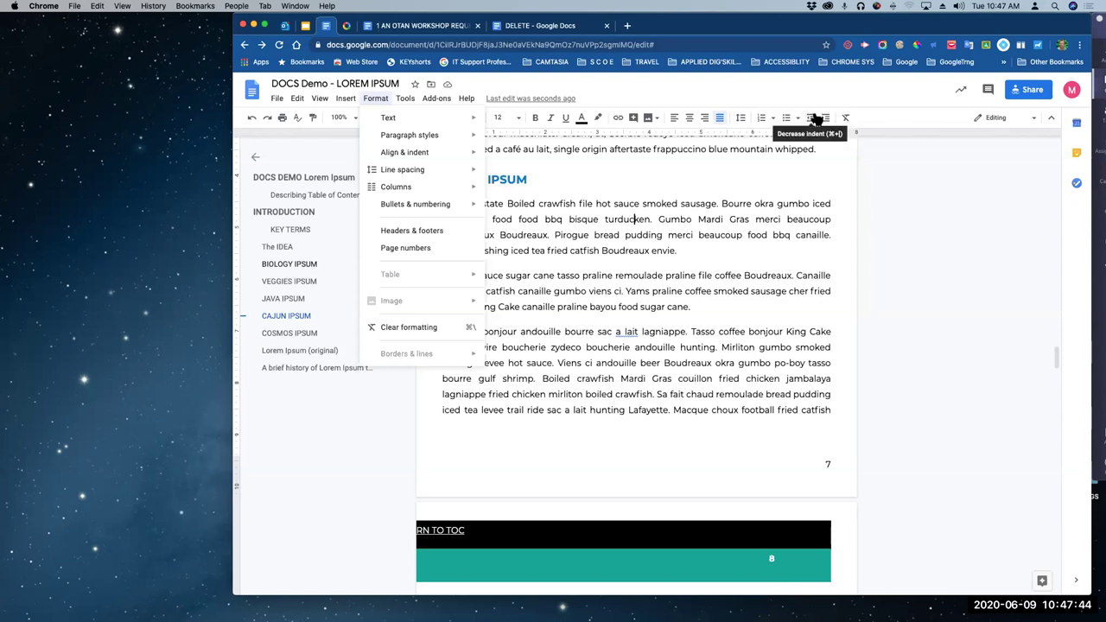
{"action": "left_click", "coordinate": [734, 222]}
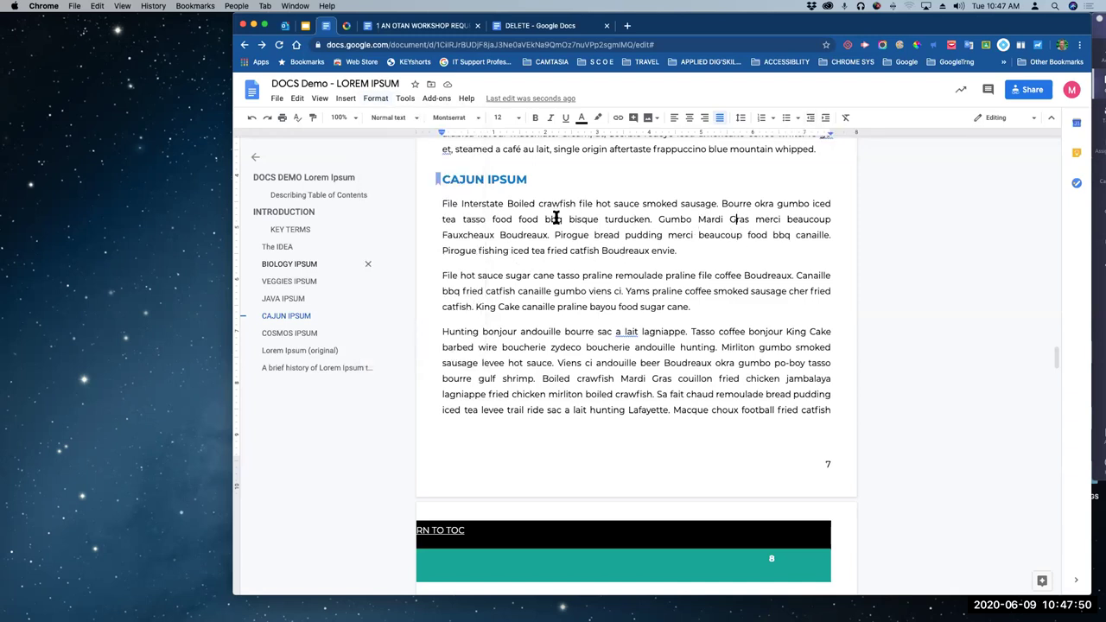
Remove the bold formatting from the CAJUN IPSUM heading
{"action": "scroll", "coordinate": [555, 216], "scroll_direction": "up", "scroll_amount": 1}
{"action": "triple_click", "coordinate": [508, 200]}
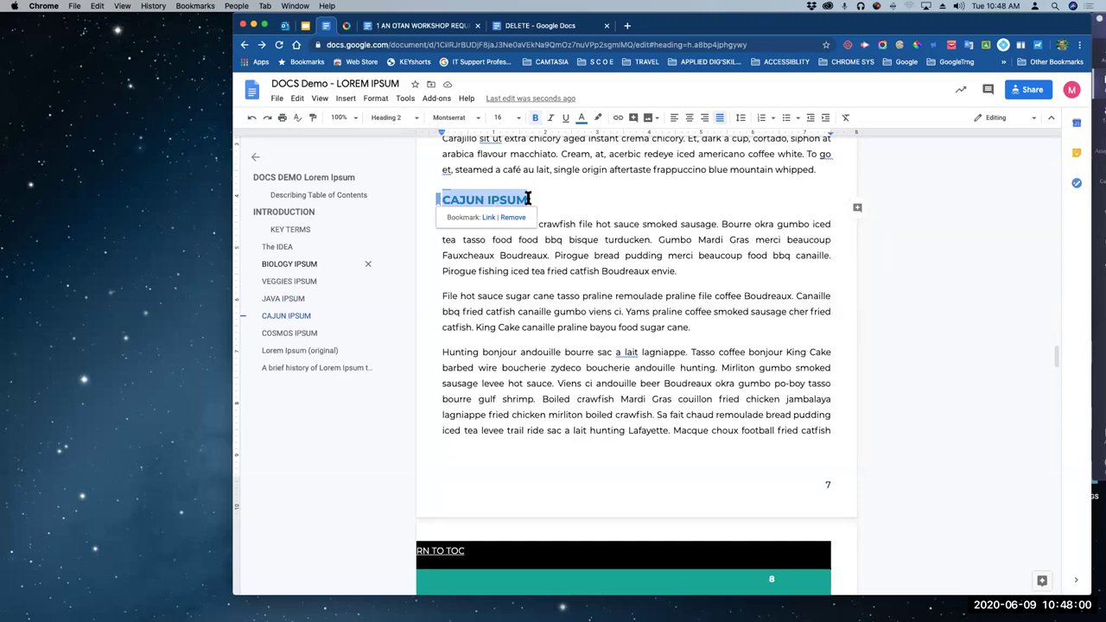
{"action": "left_click", "coordinate": [536, 120]}
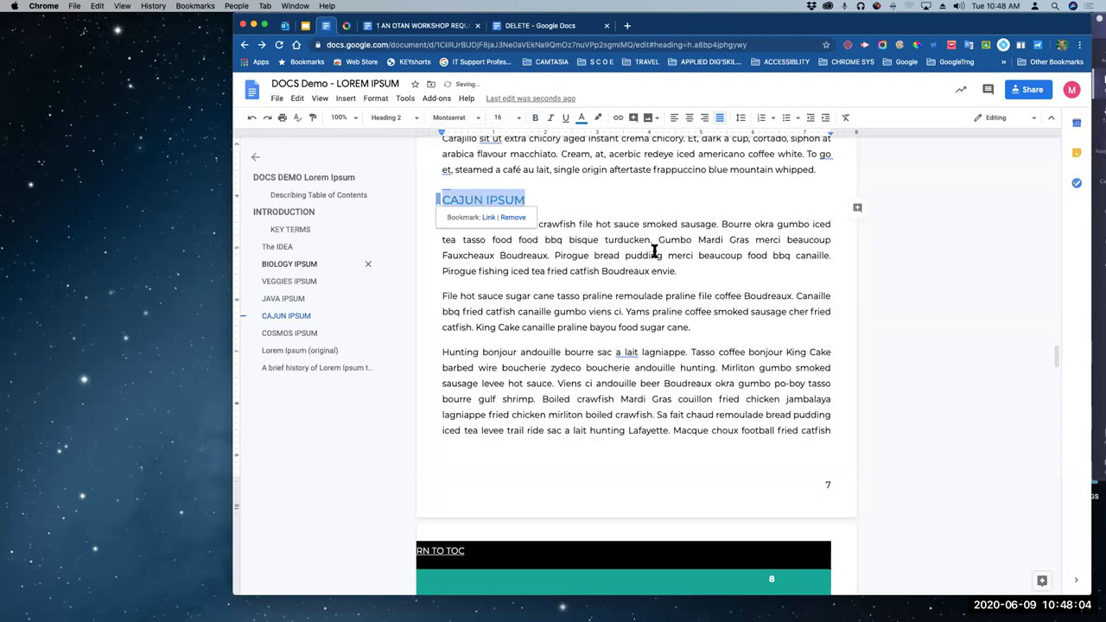
{"action": "left_click", "coordinate": [570, 202]}
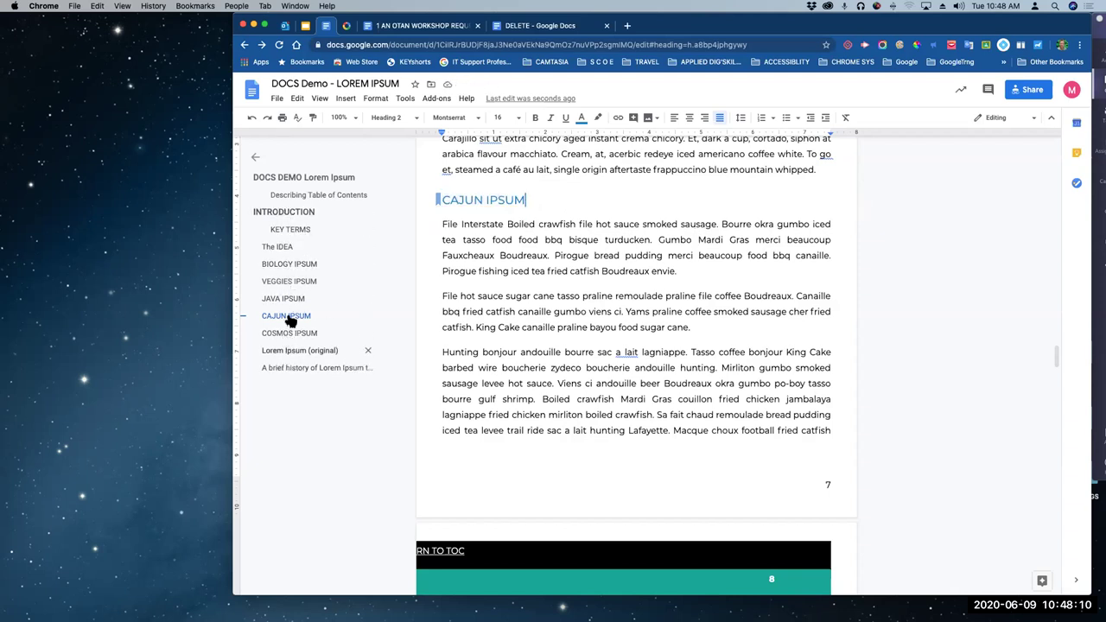
With the CAJUN IPSUM heading selected, view the option to update Heading 2 to match, without applying it
{"action": "left_click", "coordinate": [413, 118]}
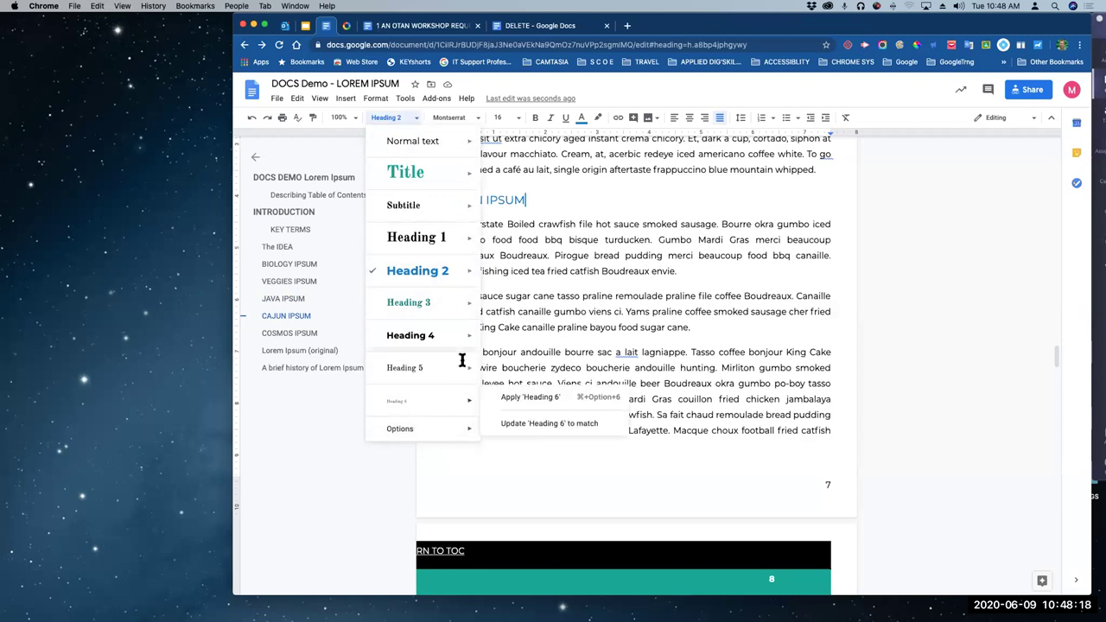
{"action": "left_click", "coordinate": [540, 198]}
{"action": "left_click_drag", "start_coordinate": [540, 200], "coordinate": [439, 201]}
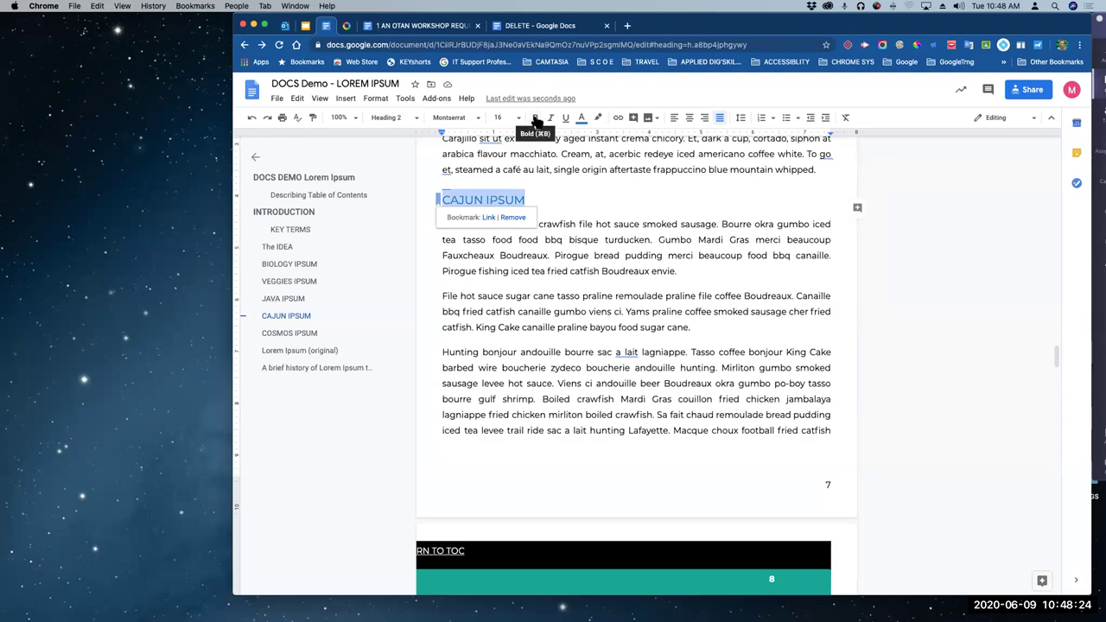
{"action": "left_click", "coordinate": [418, 117]}
{"action": "mouse_move", "coordinate": [475, 272]}
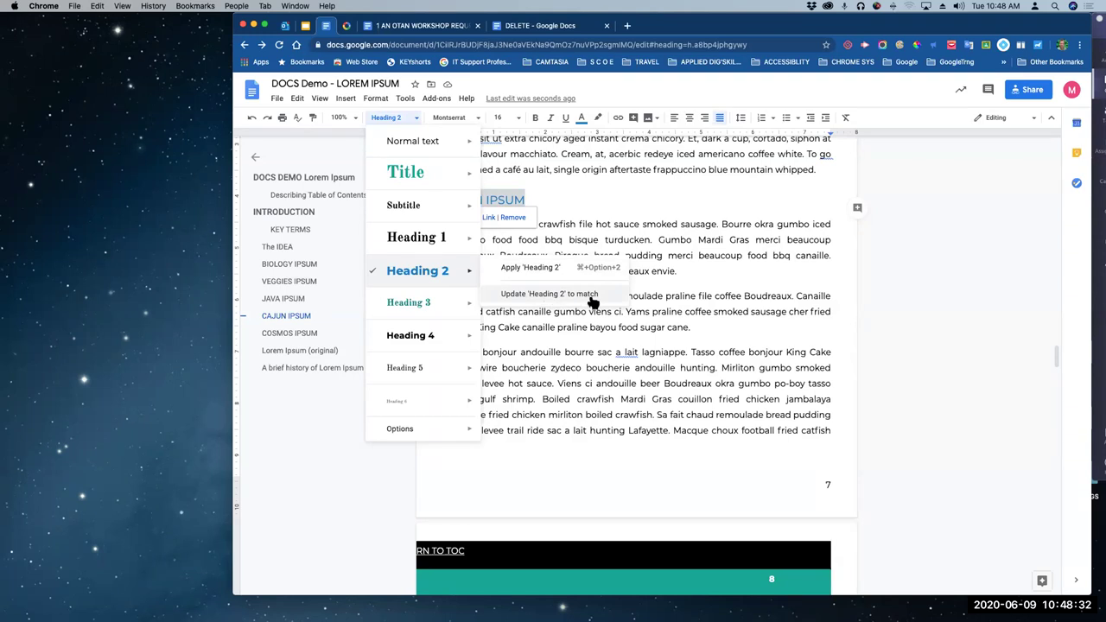
{"action": "left_click", "coordinate": [629, 224]}
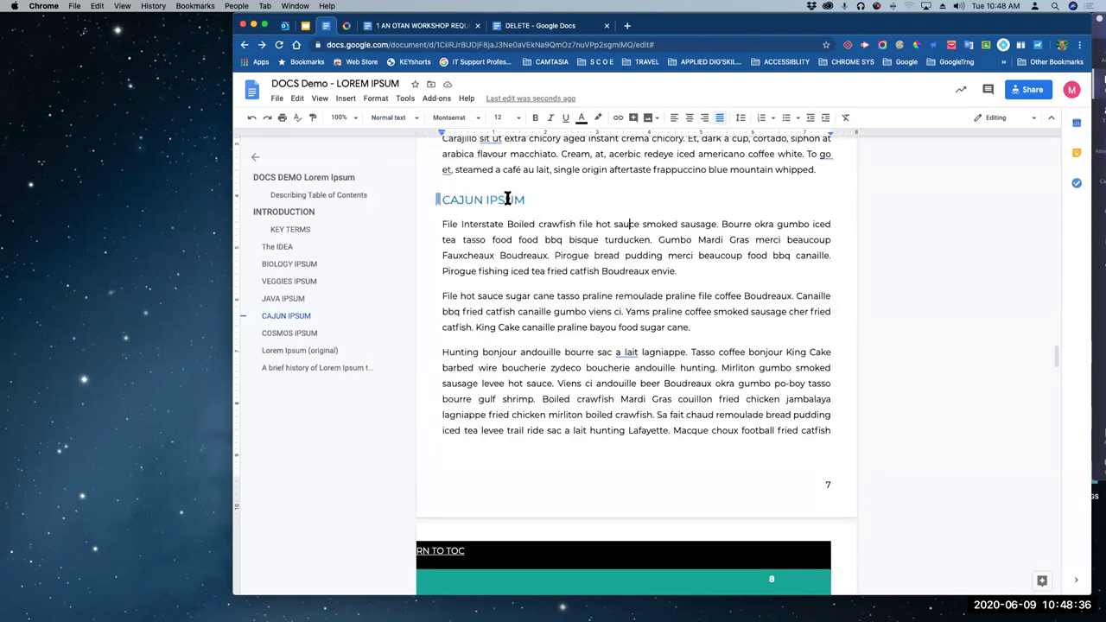
Make the CAJUN IPSUM heading bold again
{"action": "left_click_drag", "start_coordinate": [529, 199], "coordinate": [439, 200]}
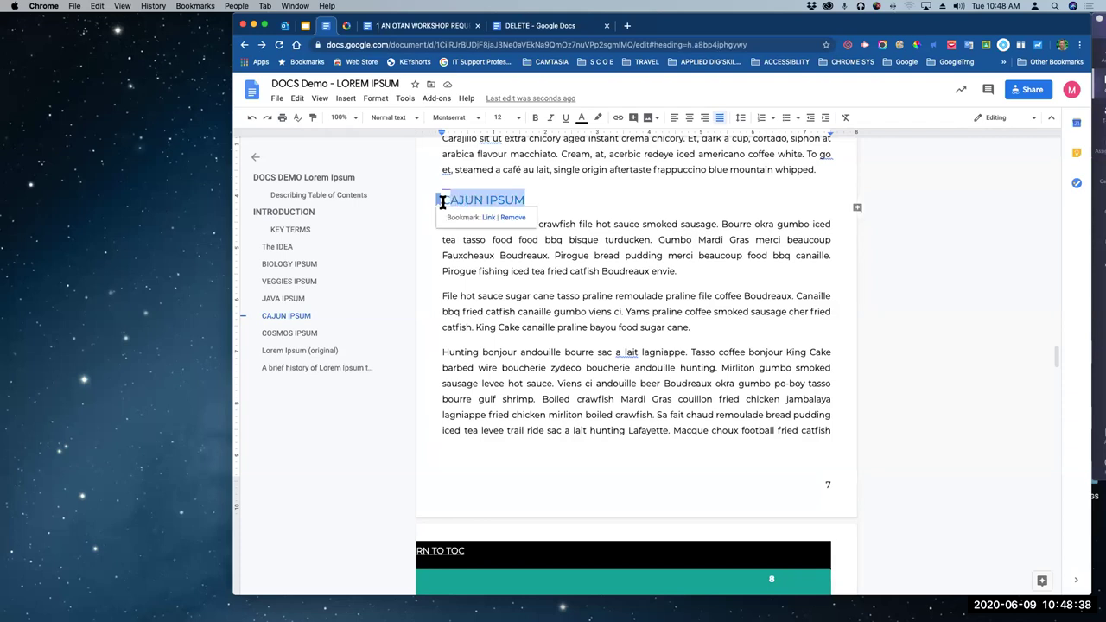
{"action": "left_click", "coordinate": [535, 118]}
{"action": "left_click", "coordinate": [582, 217]}
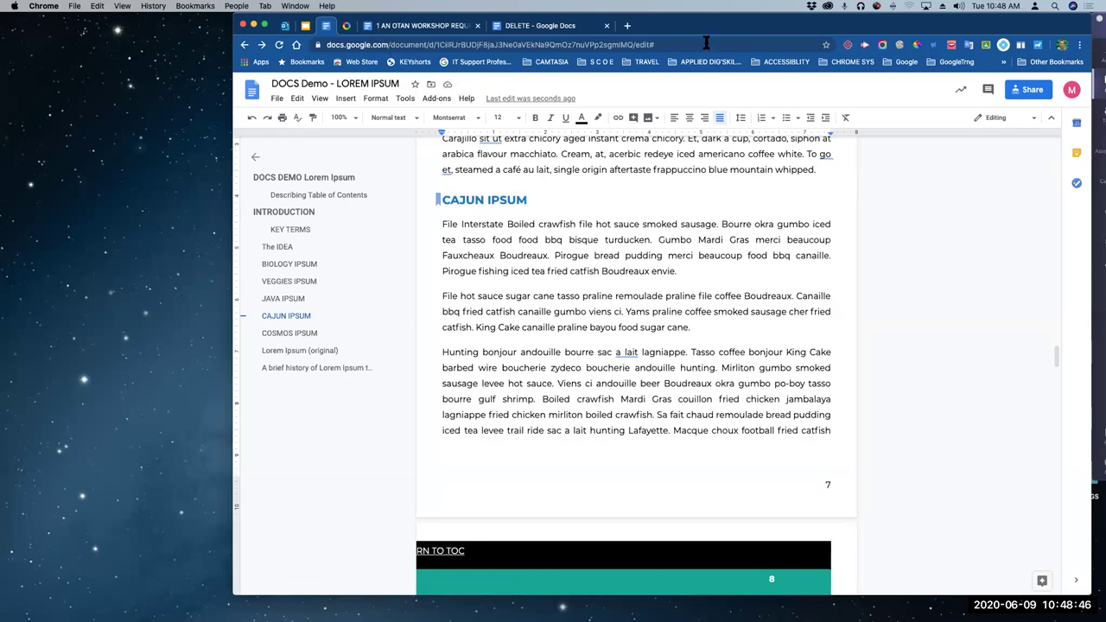
Switch to the EBOOK: DOCS presentation and view slide 37, DOCS - INSERT MENU
{"action": "left_click_drag", "start_coordinate": [728, 31], "coordinate": [728, 49]}
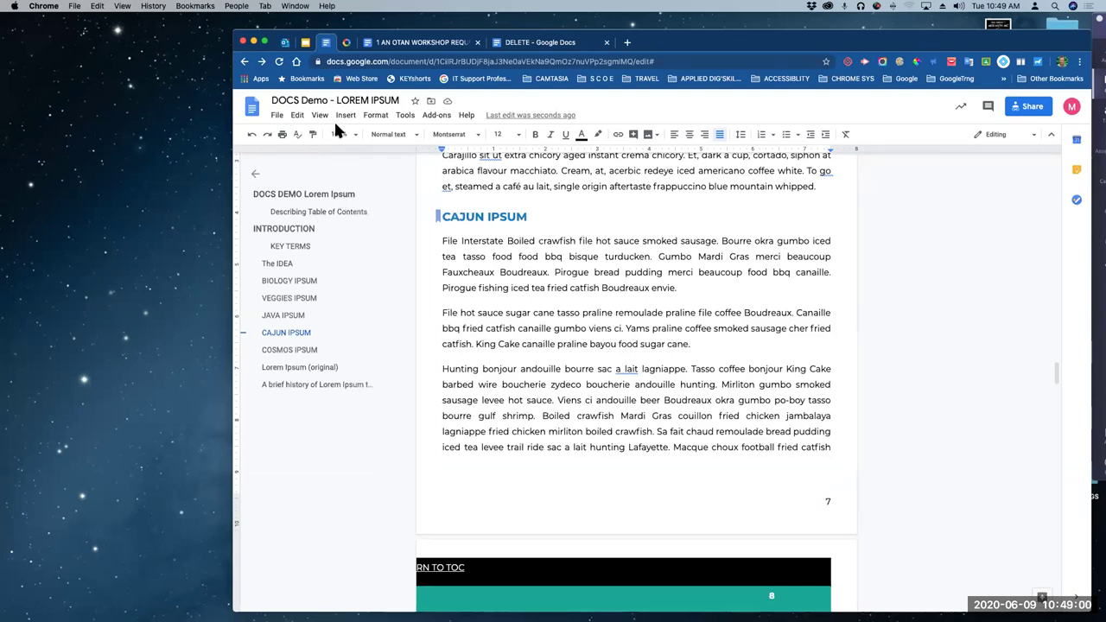
{"action": "key", "text": "ctrl+shift+Tab"}
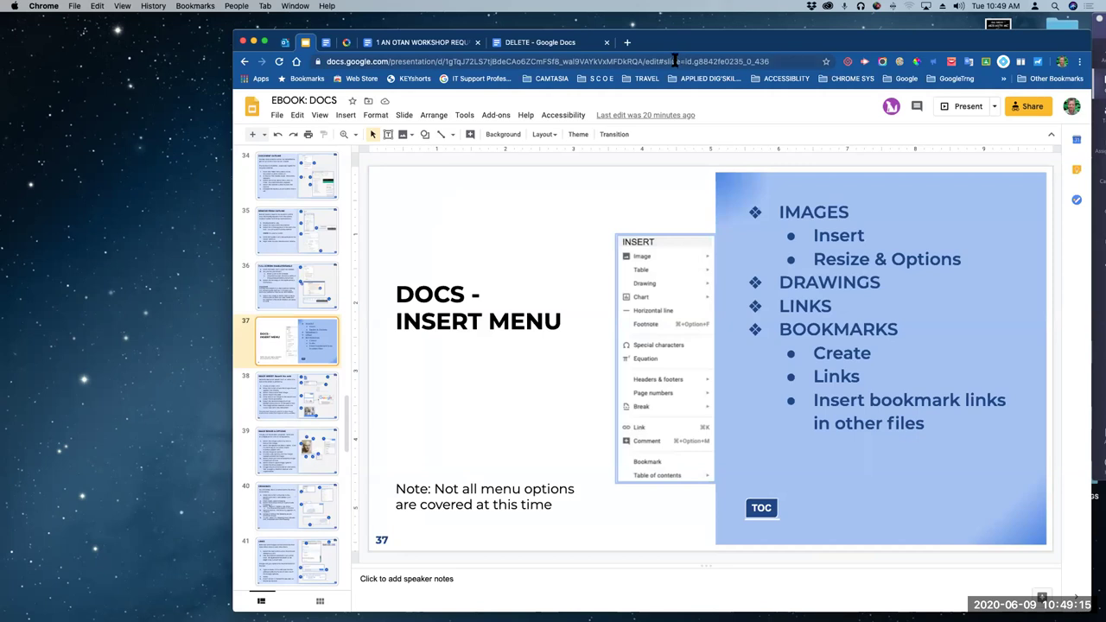
{"action": "left_click_drag", "start_coordinate": [699, 48], "coordinate": [700, 57]}
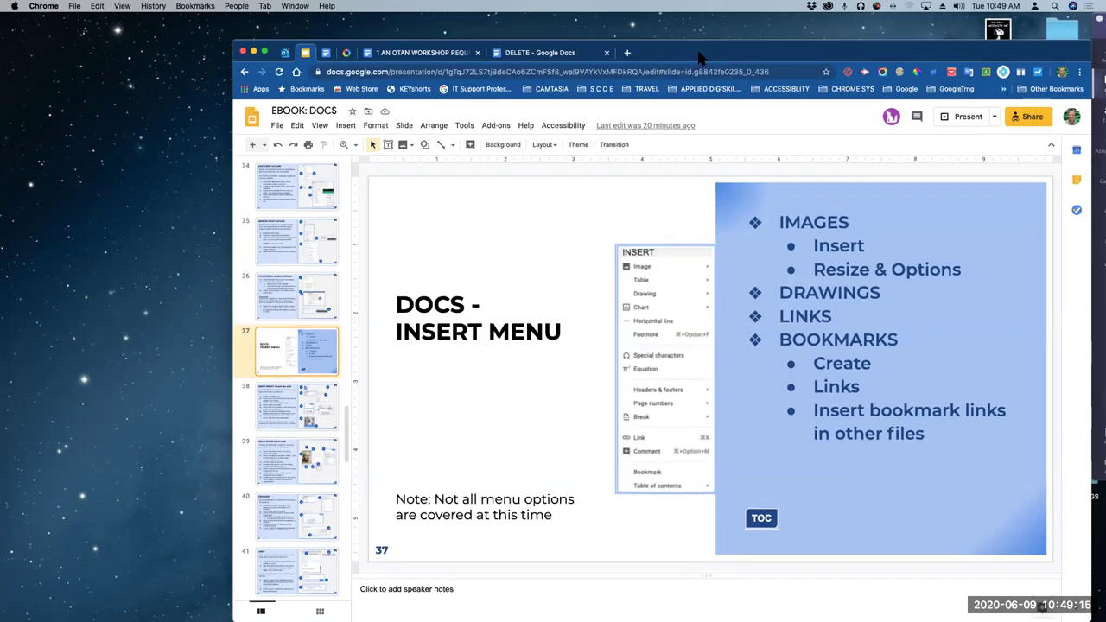
Switch to the 1 AN OTAN WORKSHOP REQUEST document and add blank lines after the sentence ending "before the scheduled workshop date."
{"action": "left_click", "coordinate": [371, 56]}
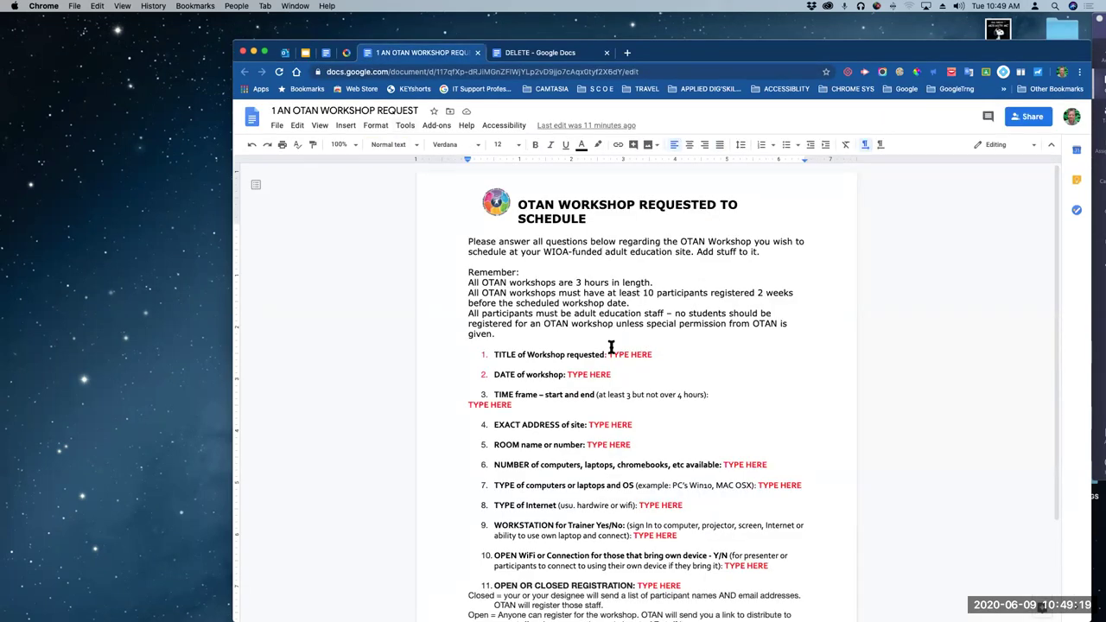
{"action": "left_click", "coordinate": [635, 304]}
{"action": "type", "text": "\\"}
{"action": "key", "text": "Return"}
{"action": "type", "text": "\\\\"}
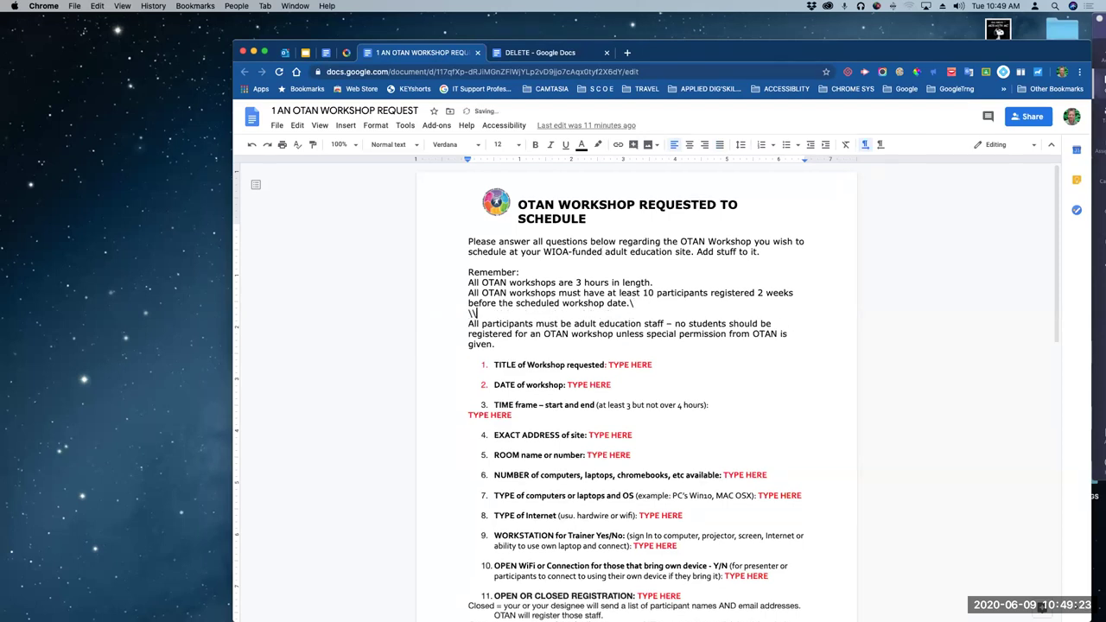
{"action": "key", "text": "Return"}
{"action": "key", "text": "Return"}
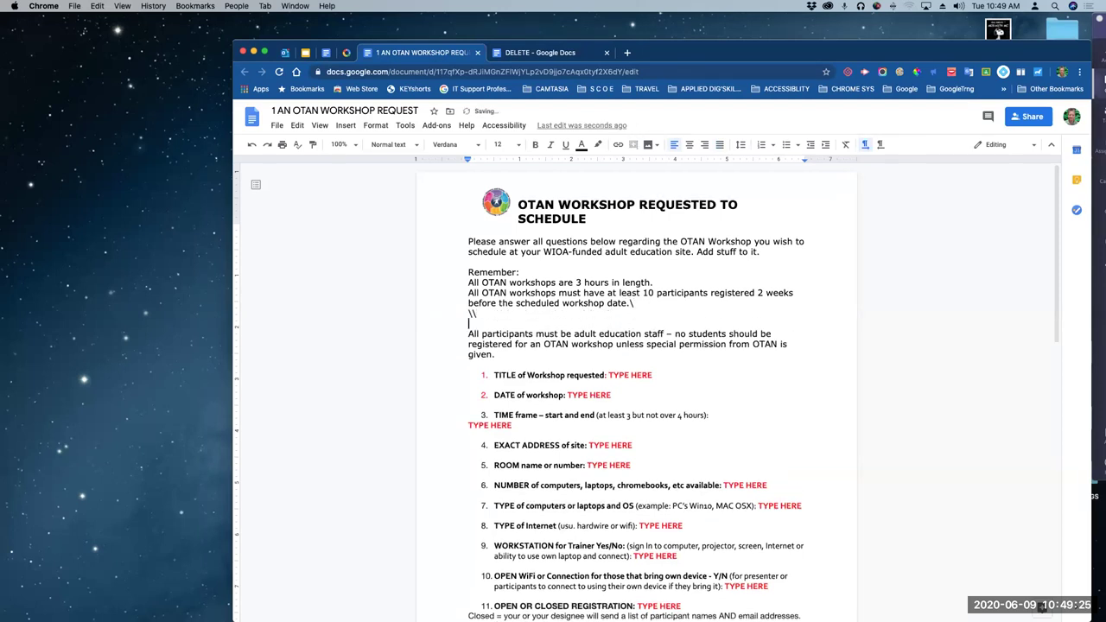
{"action": "left_click_drag", "start_coordinate": [502, 316], "coordinate": [434, 321]}
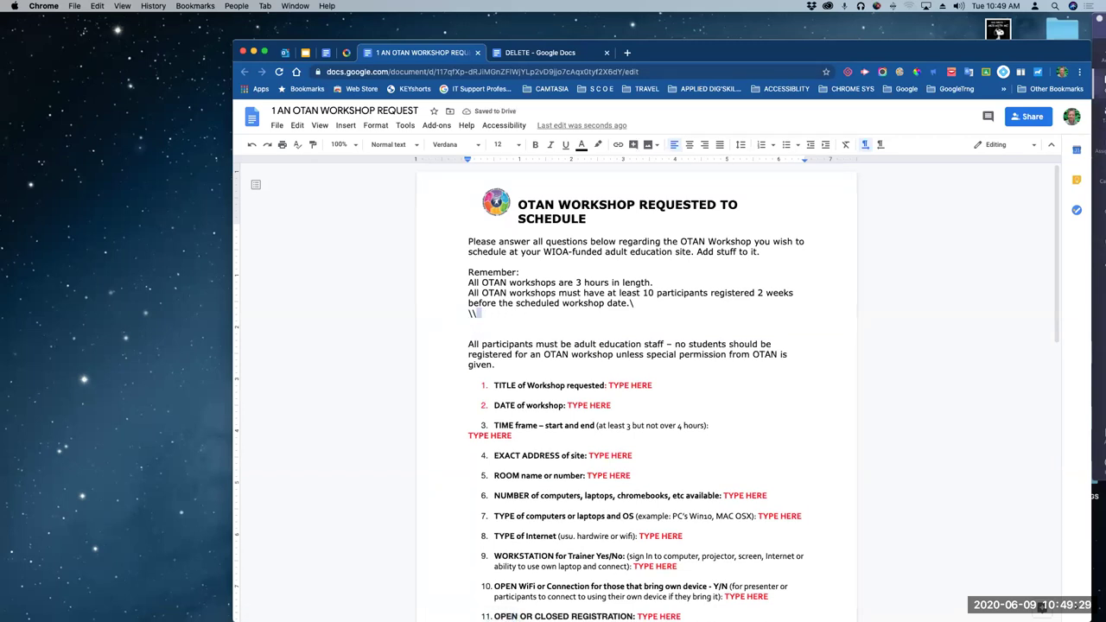
{"action": "key", "text": "BackSpace"}
{"action": "key", "text": "Return"}
Search the web for "puppy" images to insert at the blank line below the Remember paragraph
{"action": "left_click", "coordinate": [345, 125]}
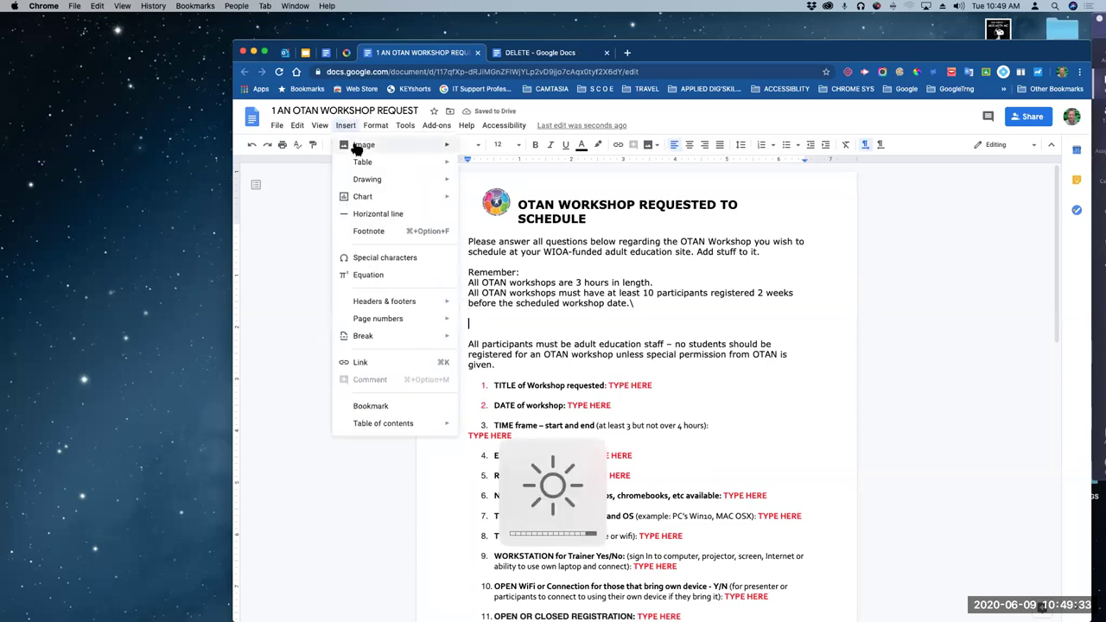
{"action": "mouse_move", "coordinate": [356, 147]}
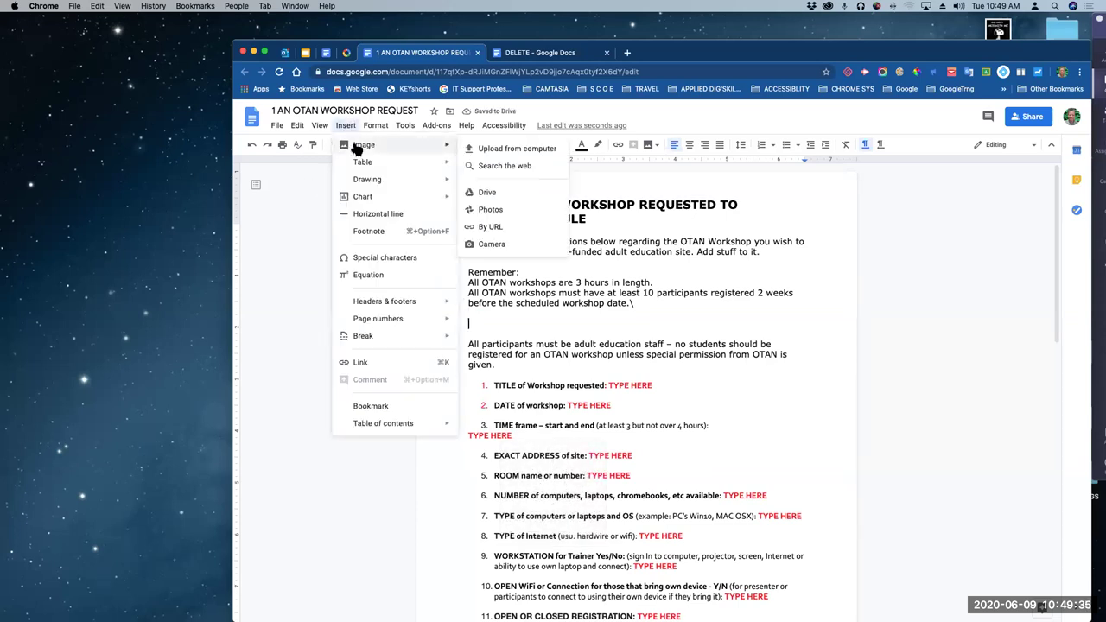
{"action": "left_click", "coordinate": [498, 169]}
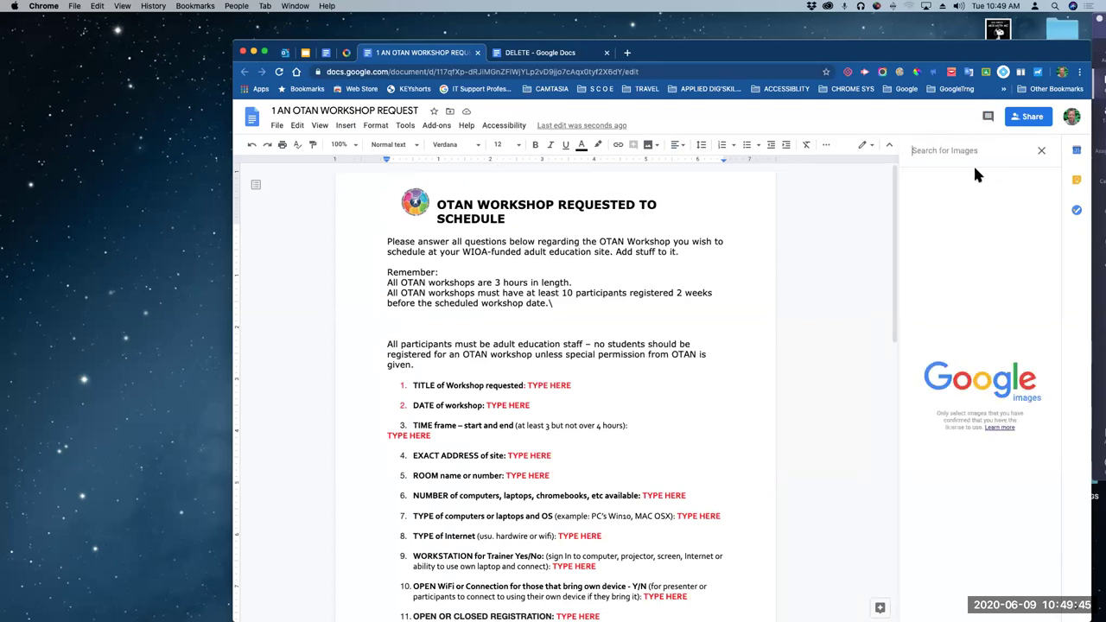
{"action": "type", "text": "c"}
{"action": "key", "text": "BackSpace"}
{"action": "type", "text": "puppy"}
{"action": "key", "text": "Return"}
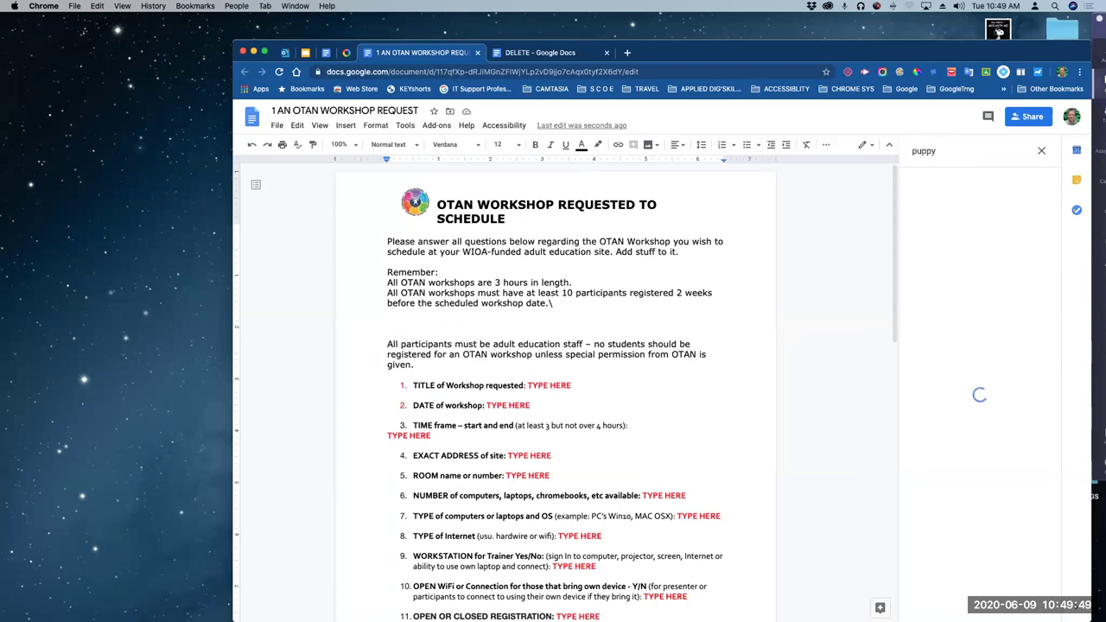
Insert the web images of the tan puppy sitting on pavement and the brown-and-white puppy lying down
{"action": "left_click", "coordinate": [1007, 210]}
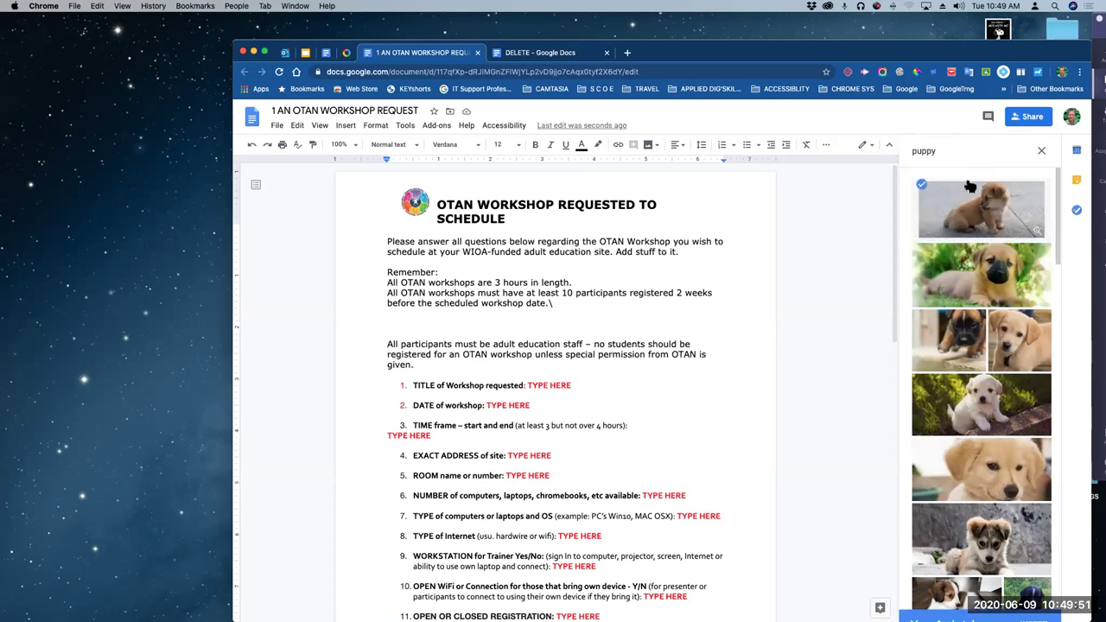
{"action": "left_click", "coordinate": [1004, 551]}
{"action": "left_click", "coordinate": [1035, 607]}
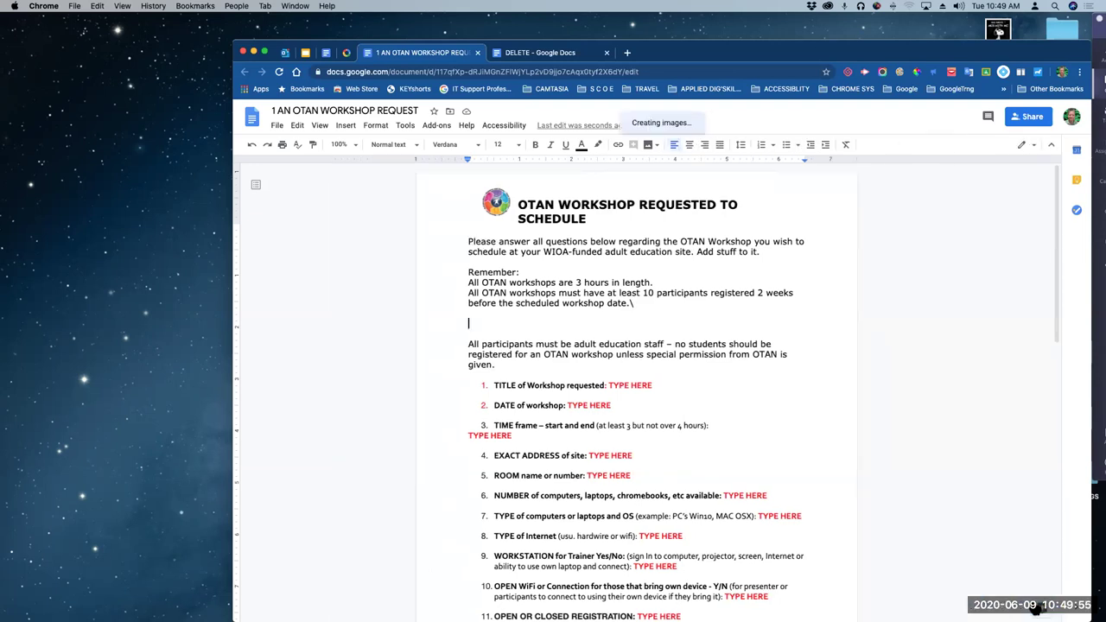
{"action": "scroll", "coordinate": [594, 314], "scroll_direction": "down", "scroll_amount": 3}
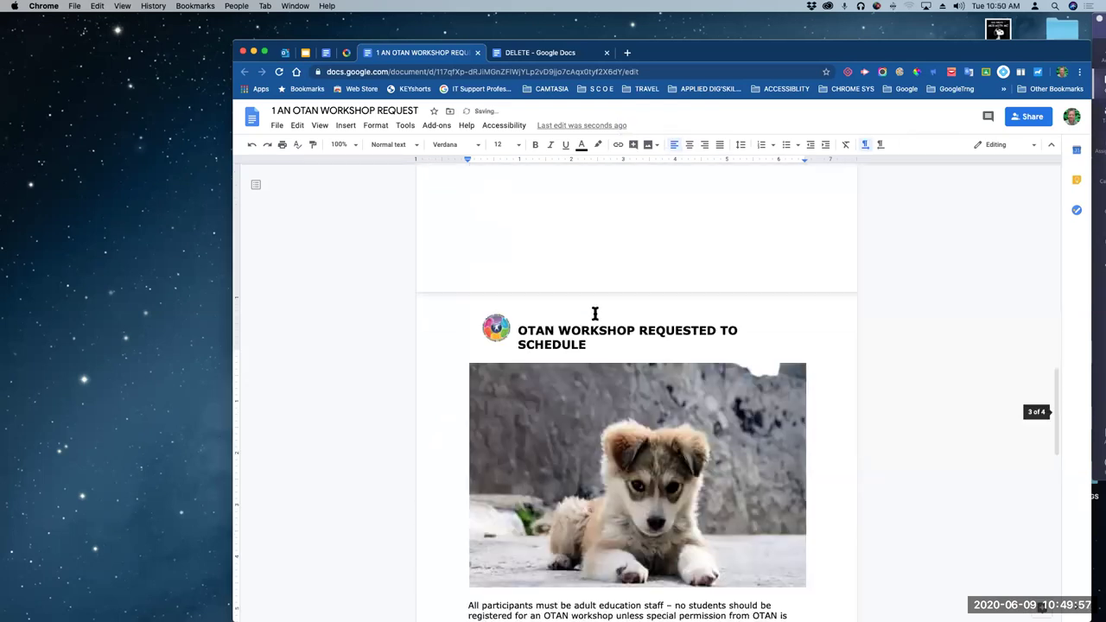
{"action": "scroll", "coordinate": [602, 325], "scroll_direction": "down", "scroll_amount": 3}
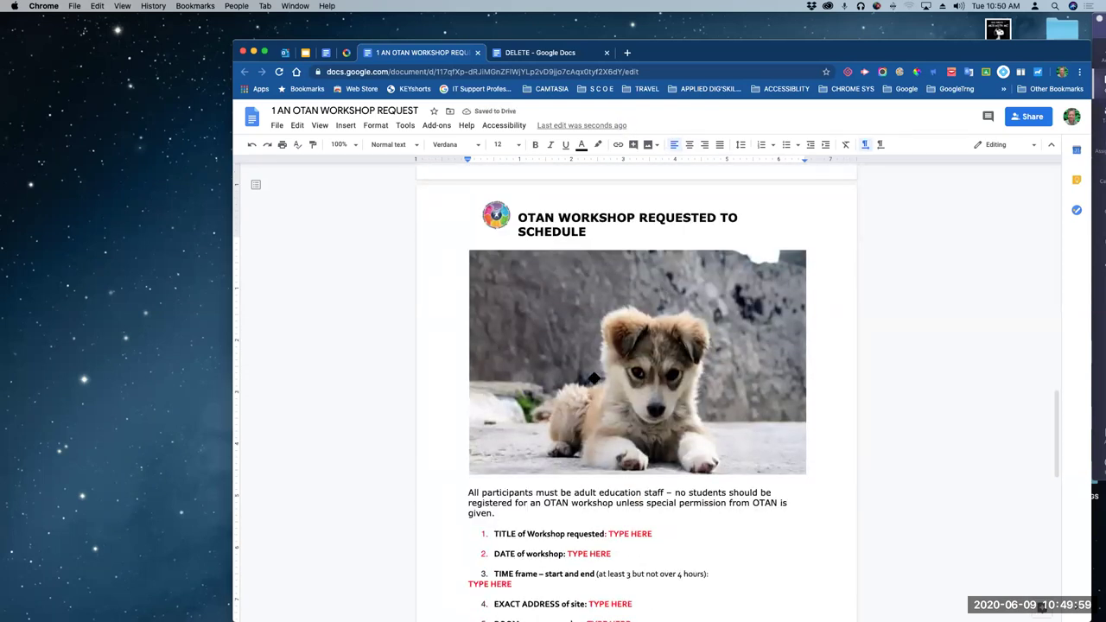
Shrink the image of the lying puppy proportionally to about a third of the text width
{"action": "left_click", "coordinate": [756, 444]}
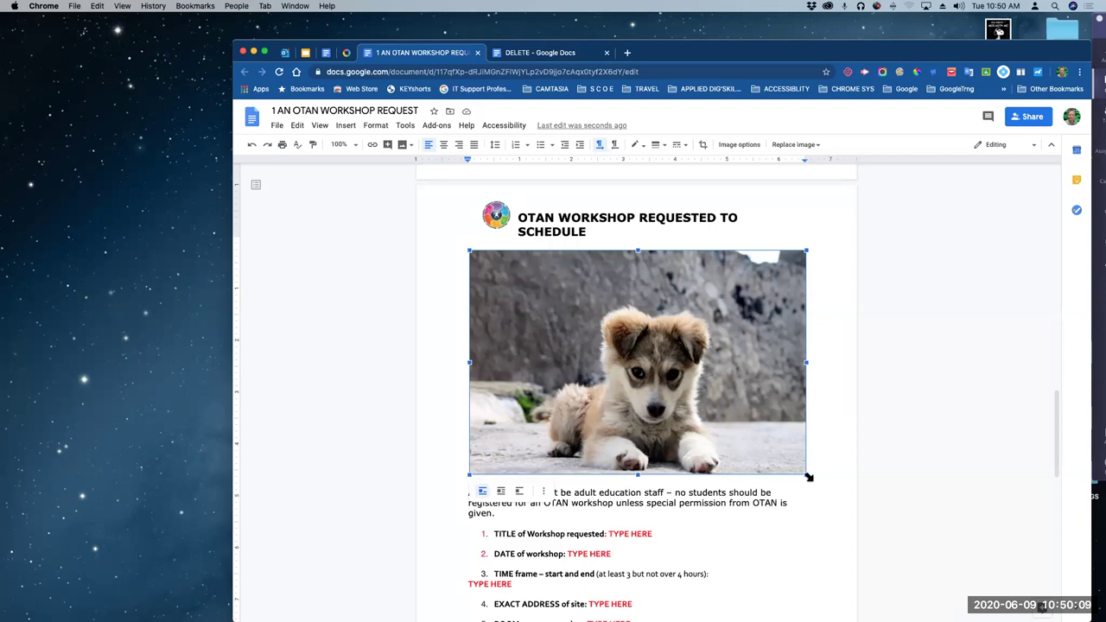
{"action": "left_click_drag", "start_coordinate": [809, 476], "coordinate": [810, 478]}
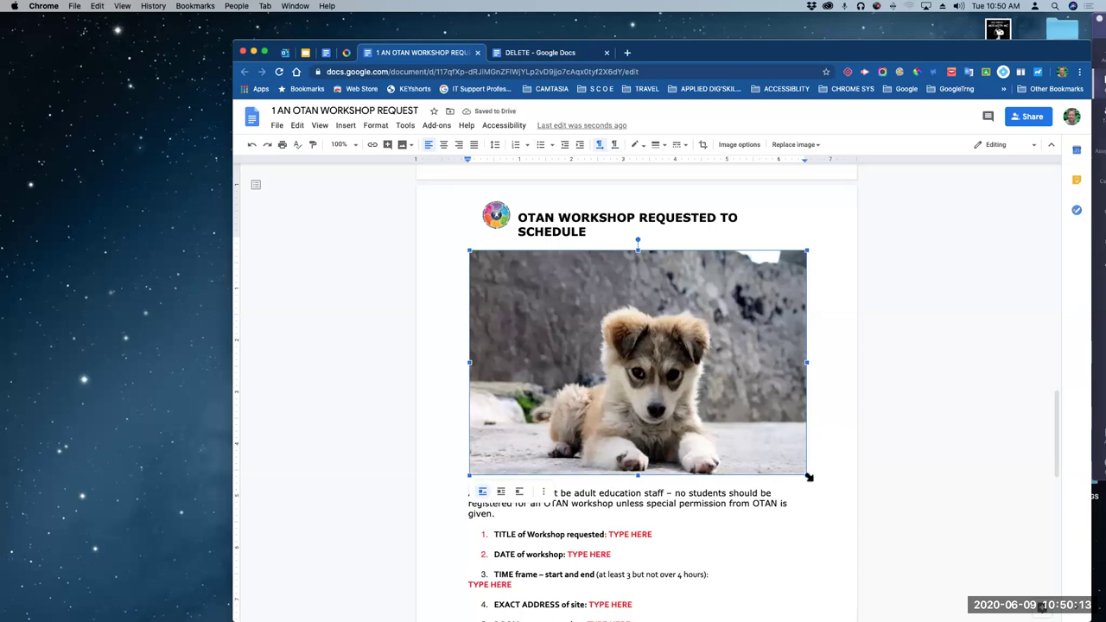
{"action": "scroll", "coordinate": [671, 355], "scroll_direction": "down", "scroll_amount": 10}
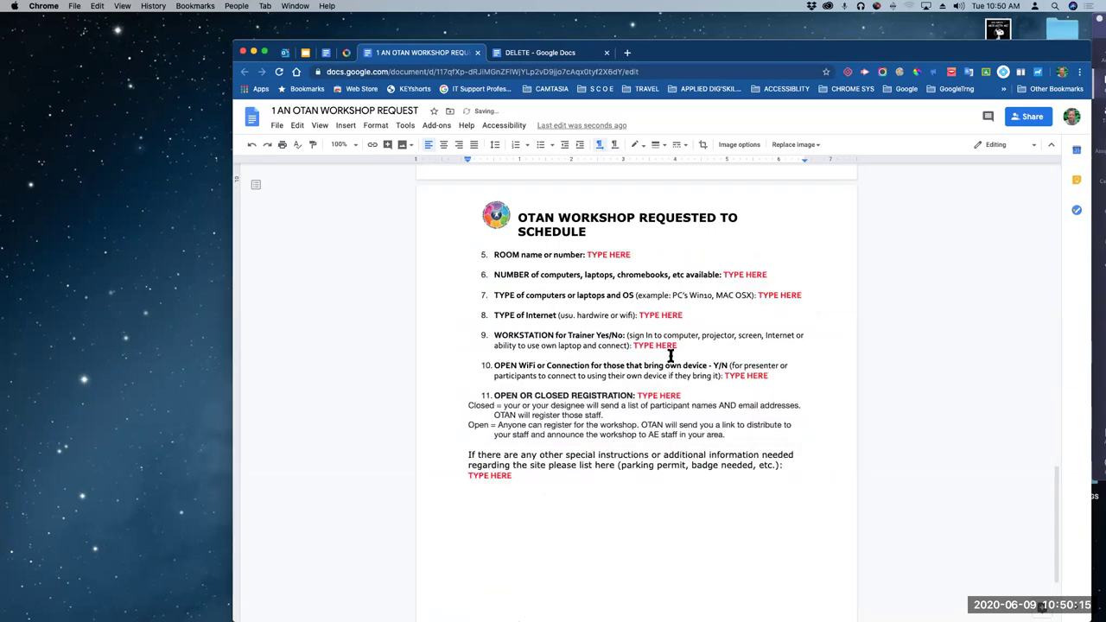
{"action": "scroll", "coordinate": [734, 363], "scroll_direction": "down", "scroll_amount": 3}
Delete the large image of the tan puppy sitting on pavement
{"action": "scroll", "coordinate": [733, 363], "scroll_direction": "up", "scroll_amount": 14}
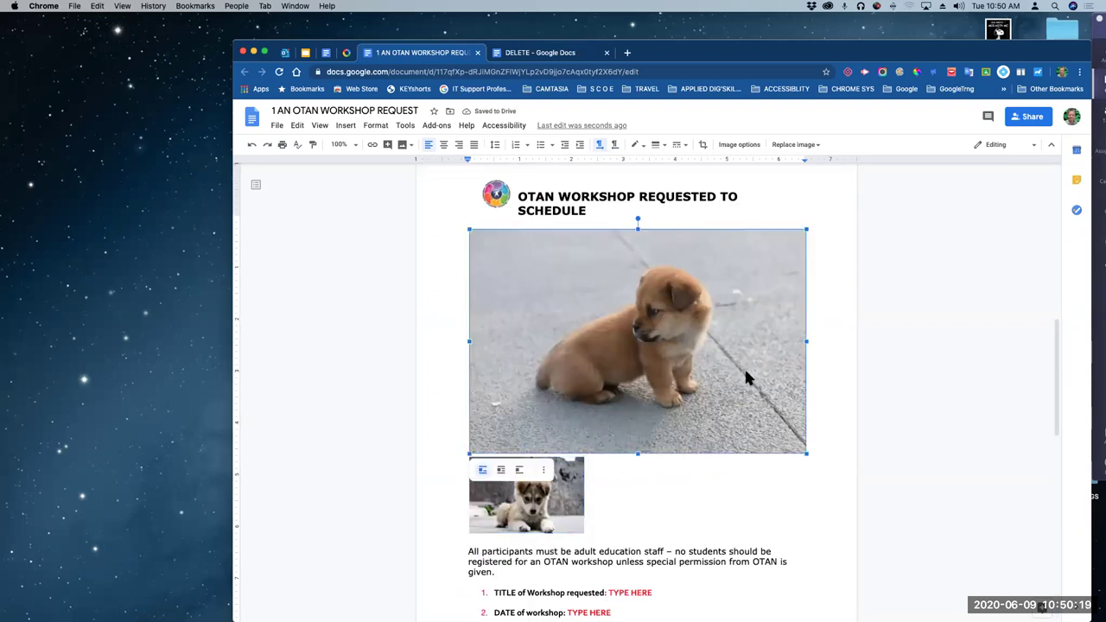
{"action": "key", "text": "BackSpace"}
{"action": "scroll", "coordinate": [657, 276], "scroll_direction": "up", "scroll_amount": 3}
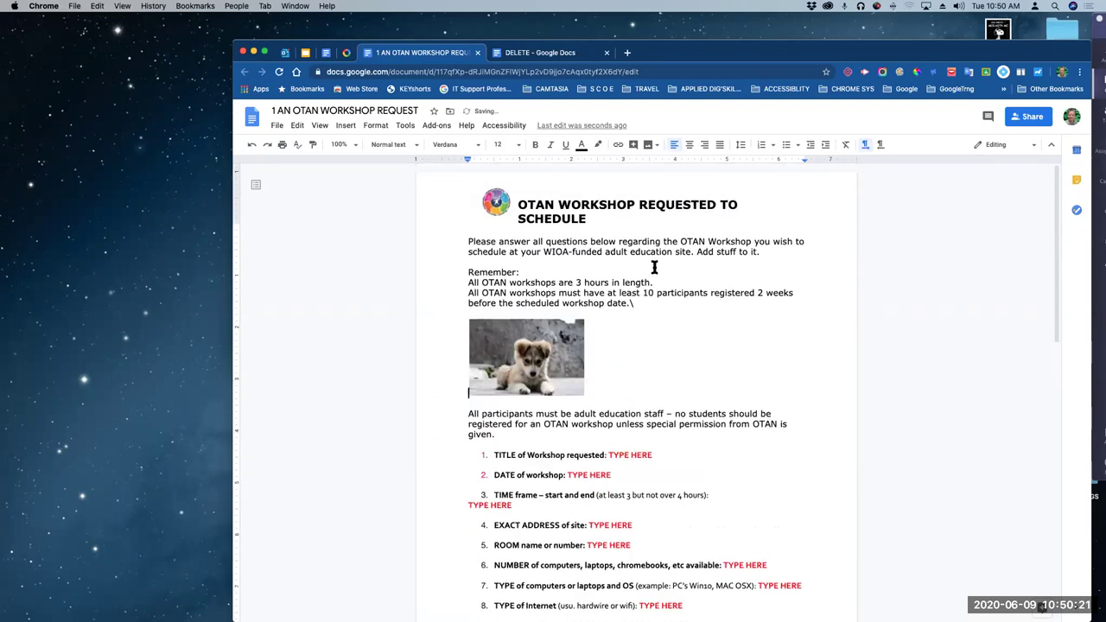
Set the remaining puppy image to wrap text and move it to the right of the Remember paragraph
{"action": "left_click", "coordinate": [553, 357]}
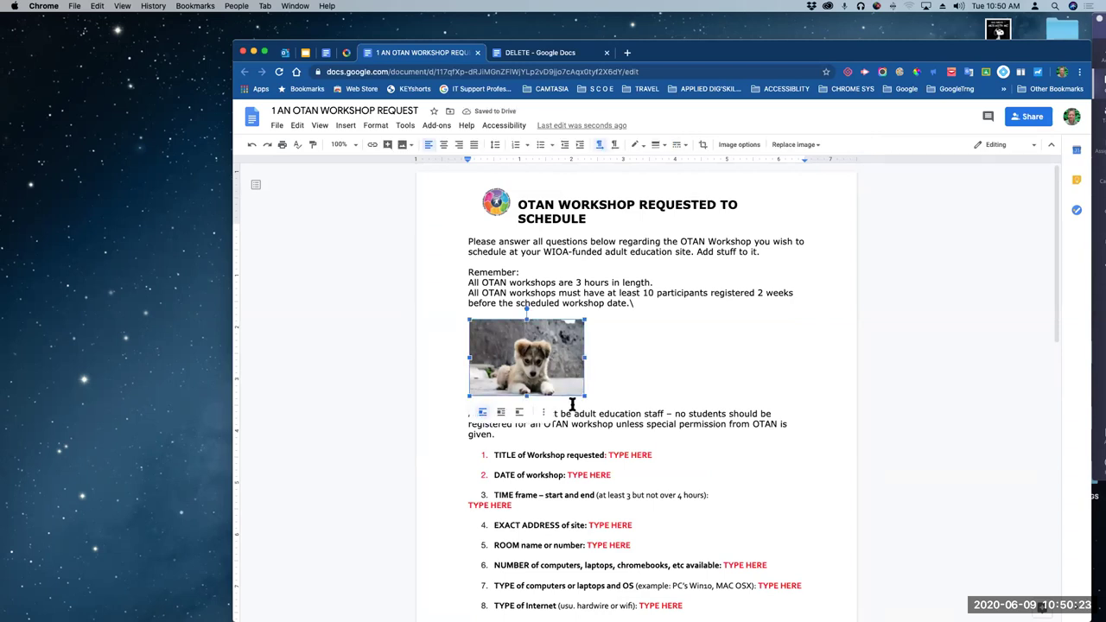
{"action": "left_click", "coordinate": [500, 413]}
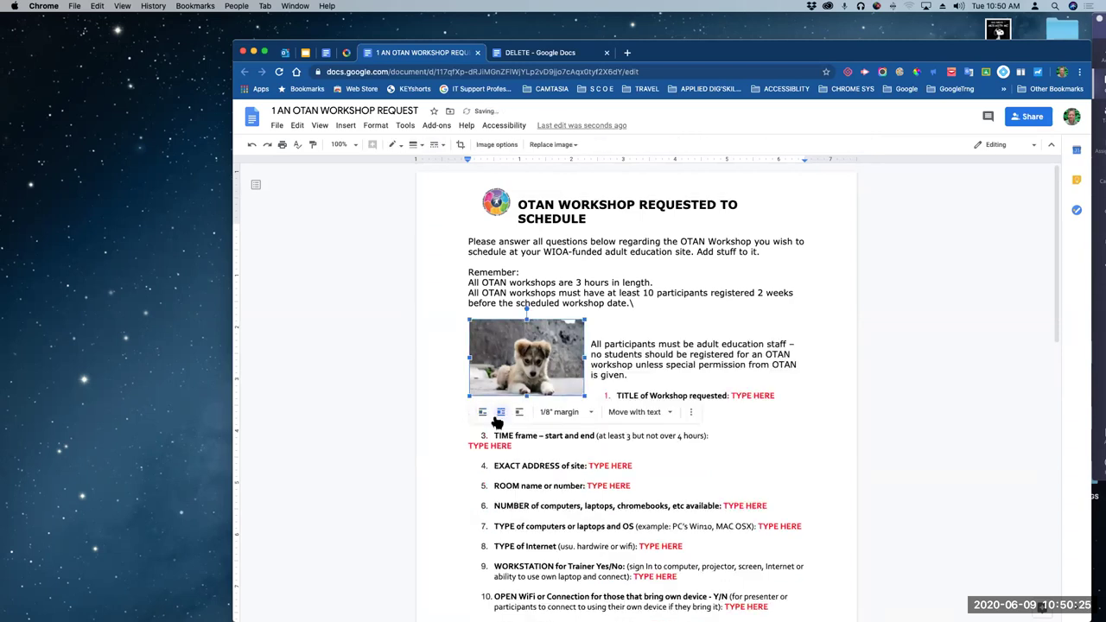
{"action": "left_click_drag", "start_coordinate": [519, 356], "coordinate": [721, 326]}
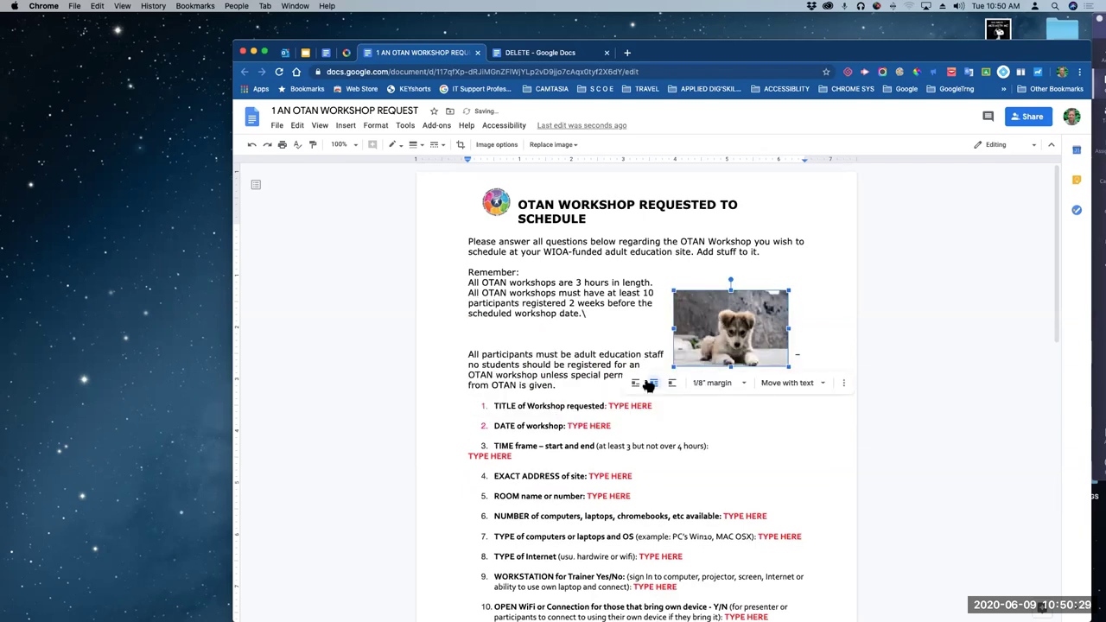
Set the puppy image to Fix position on page and move it slightly up and to the right
{"action": "left_click", "coordinate": [742, 384]}
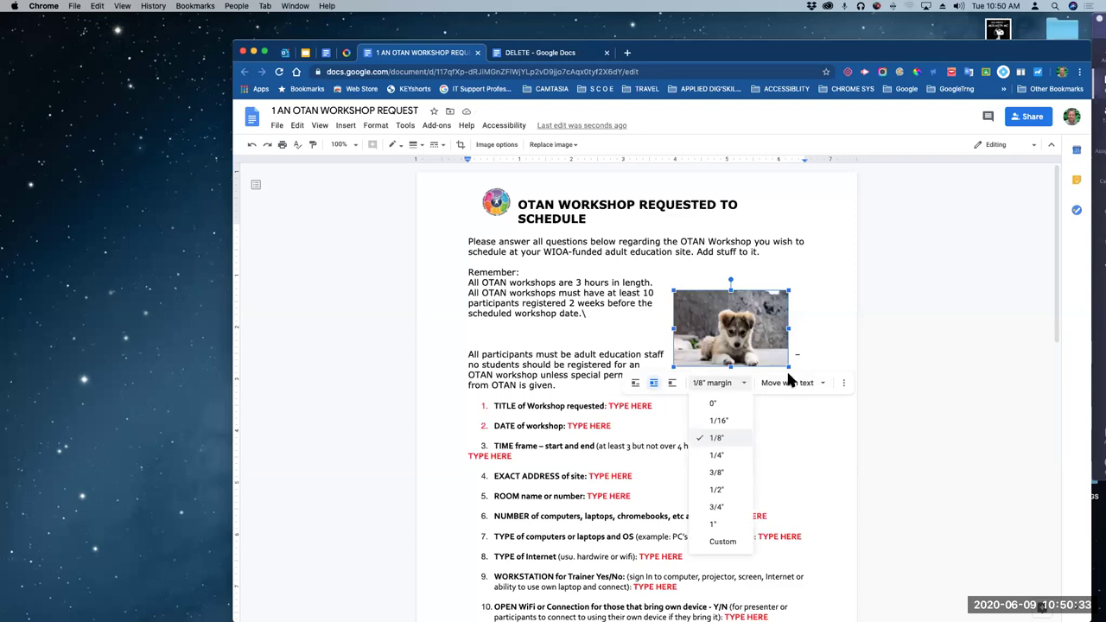
{"action": "left_click", "coordinate": [814, 335]}
{"action": "left_click", "coordinate": [773, 336]}
{"action": "left_click", "coordinate": [822, 383]}
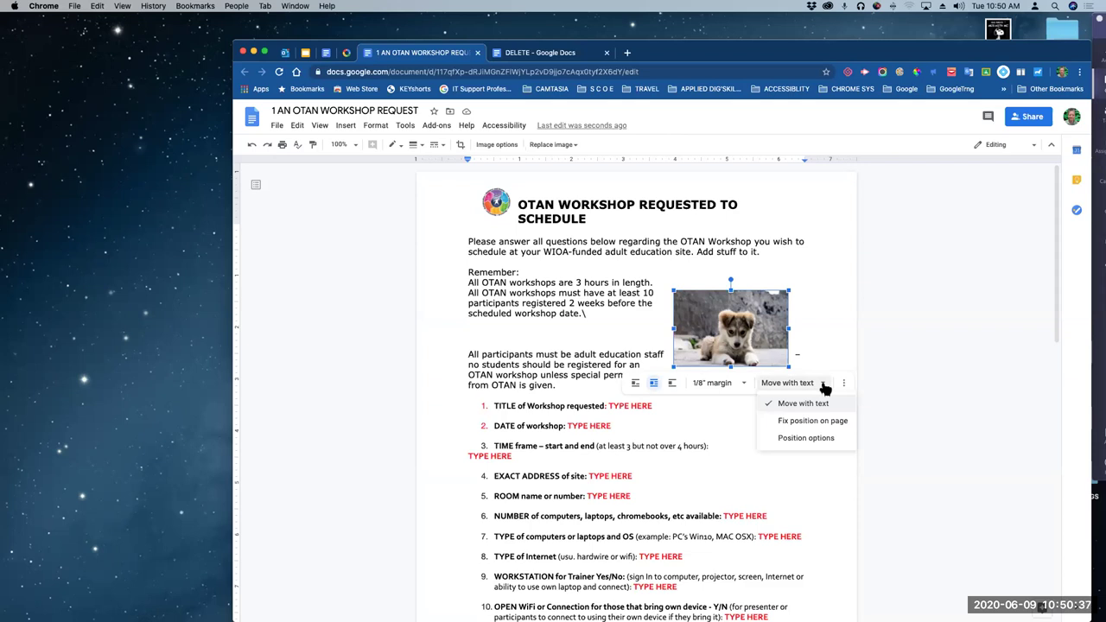
{"action": "left_click", "coordinate": [826, 422]}
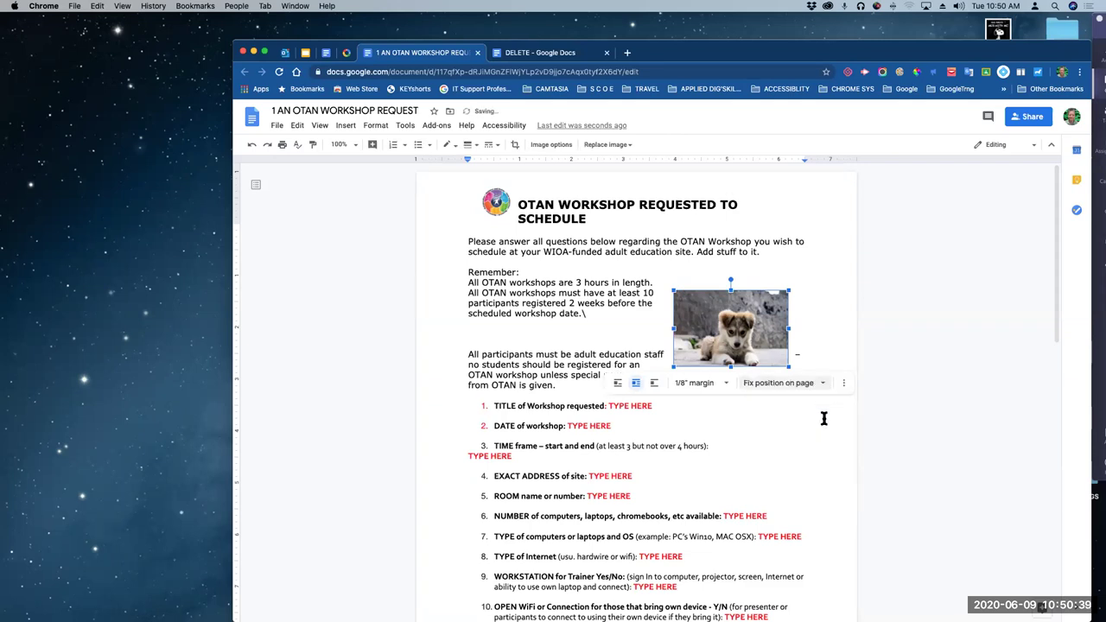
{"action": "left_click_drag", "start_coordinate": [766, 340], "coordinate": [789, 327]}
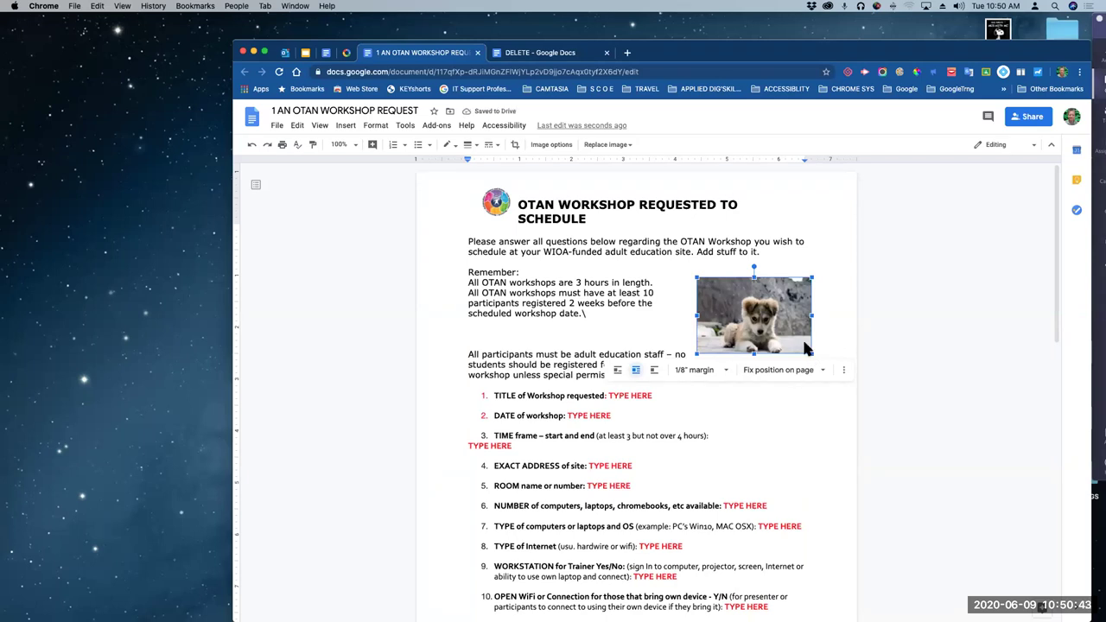
Open all image options for the puppy image and view the text wrapping styles and wrap side choices
{"action": "left_click", "coordinate": [843, 370]}
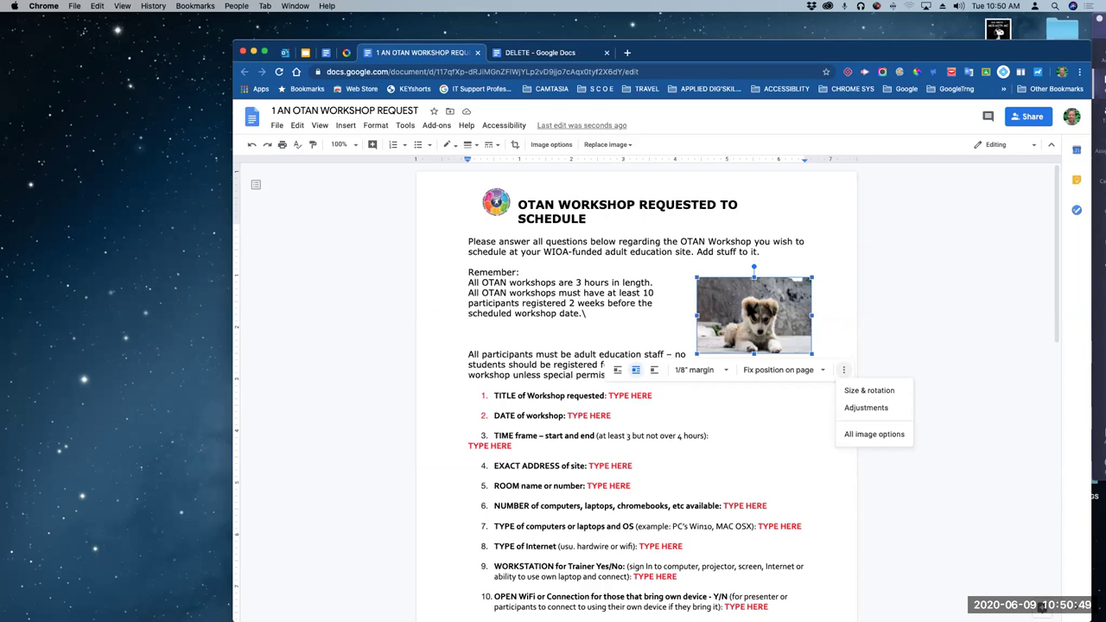
{"action": "left_click_drag", "start_coordinate": [937, 54], "coordinate": [845, 53]}
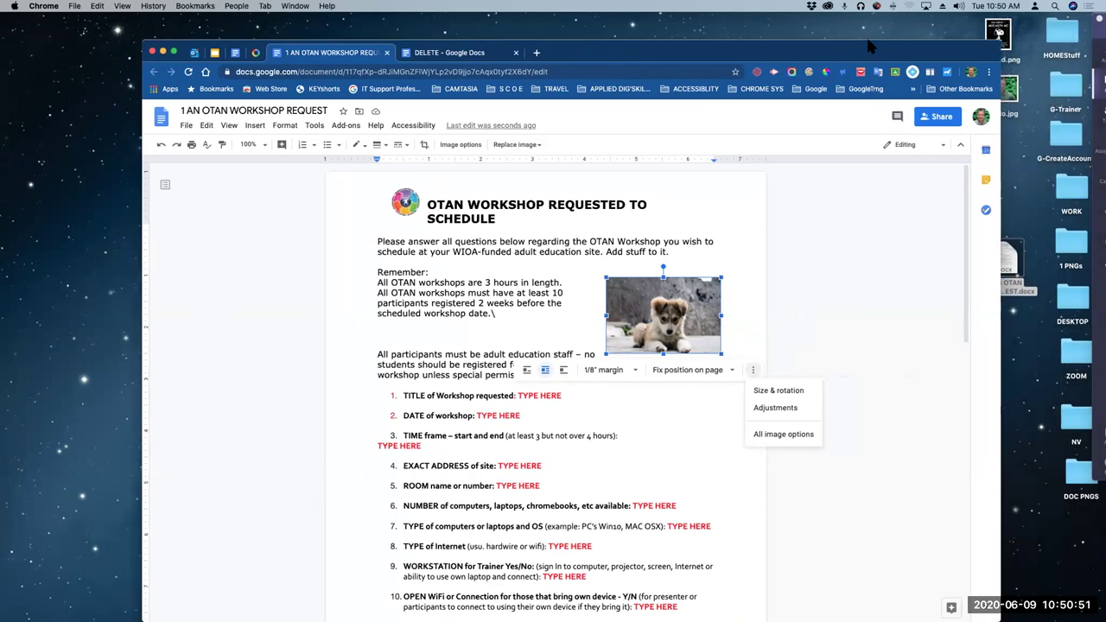
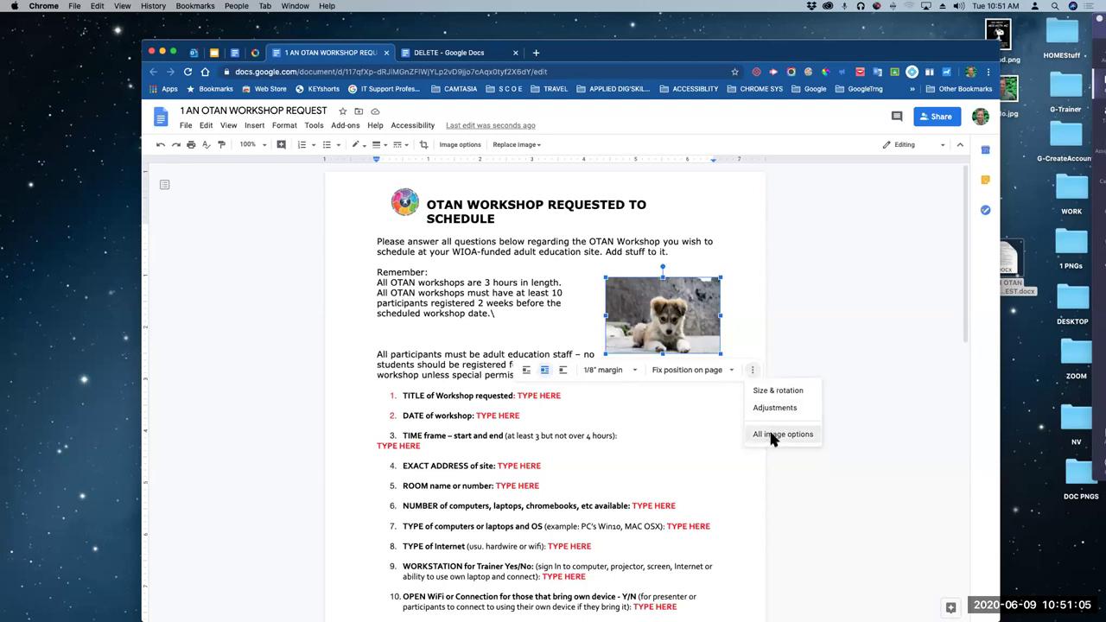
{"action": "left_click", "coordinate": [772, 434]}
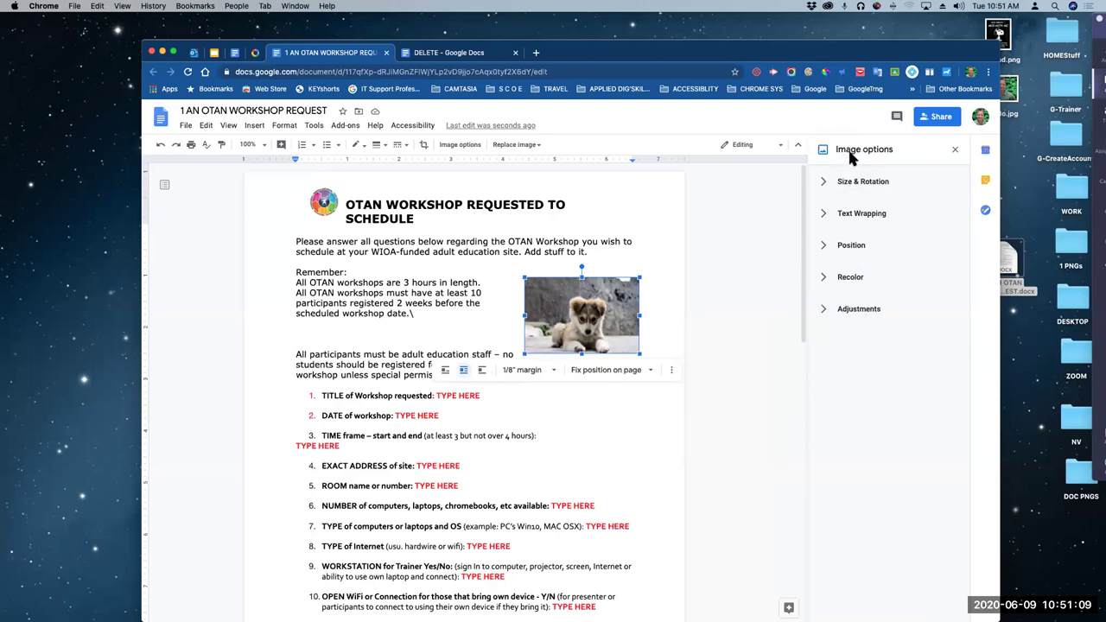
{"action": "left_click", "coordinate": [825, 214]}
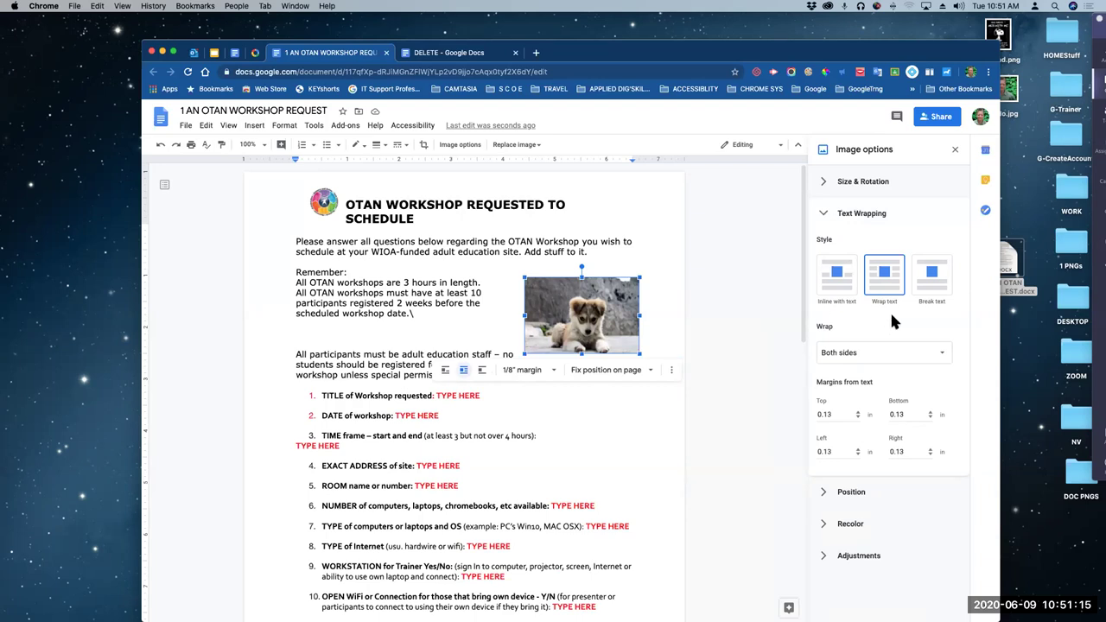
{"action": "left_click", "coordinate": [934, 356]}
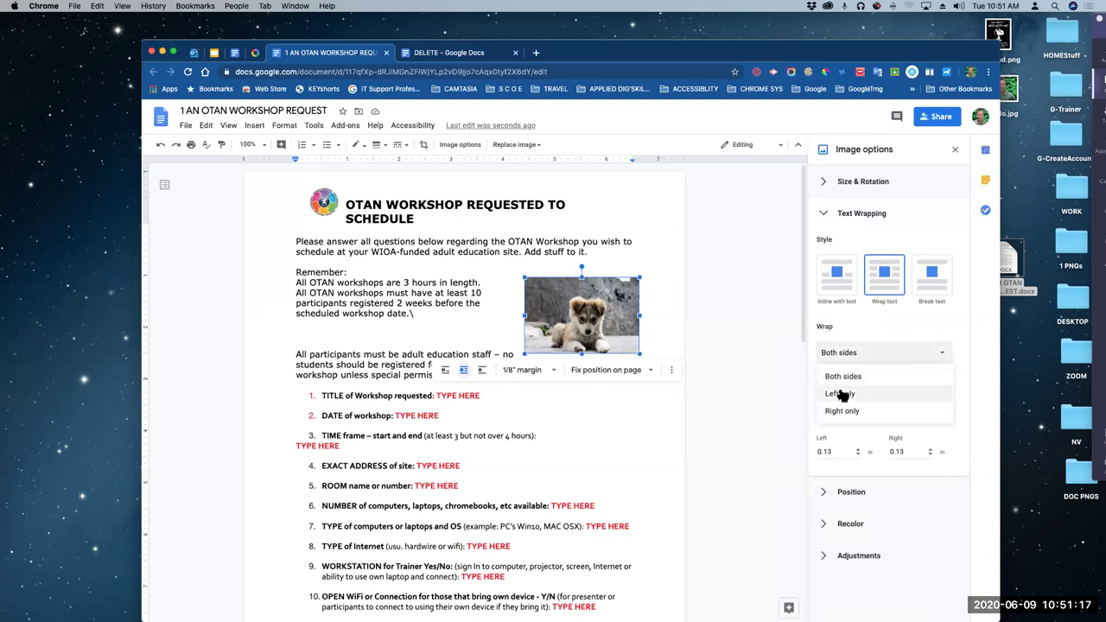
{"action": "left_click", "coordinate": [821, 215]}
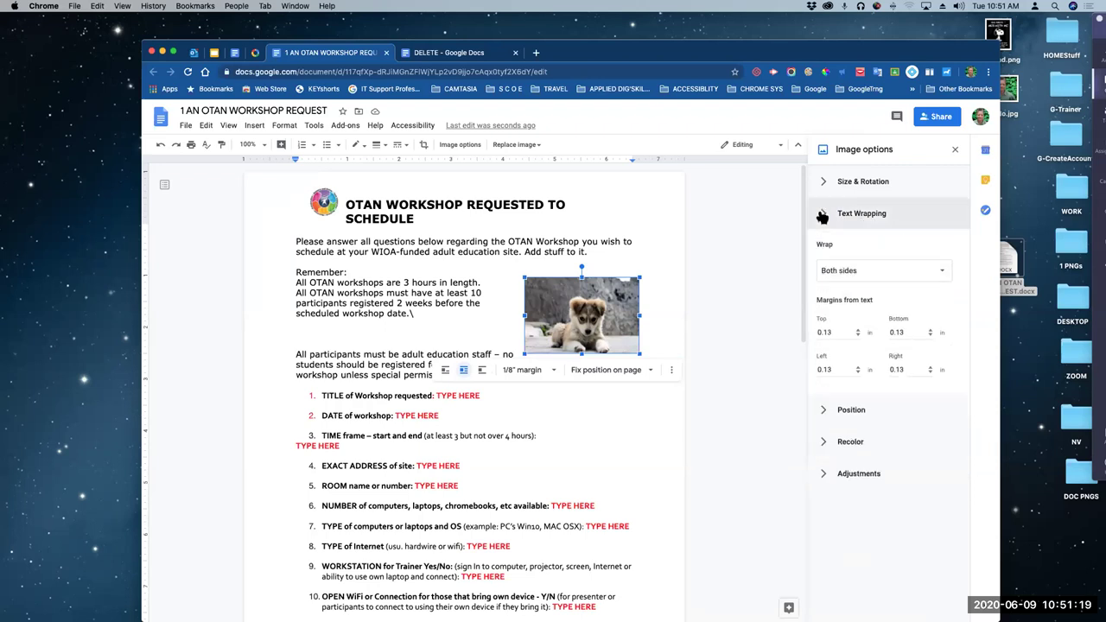
Increase the puppy image's transparency slightly in the image adjustments
{"action": "left_click", "coordinate": [827, 309]}
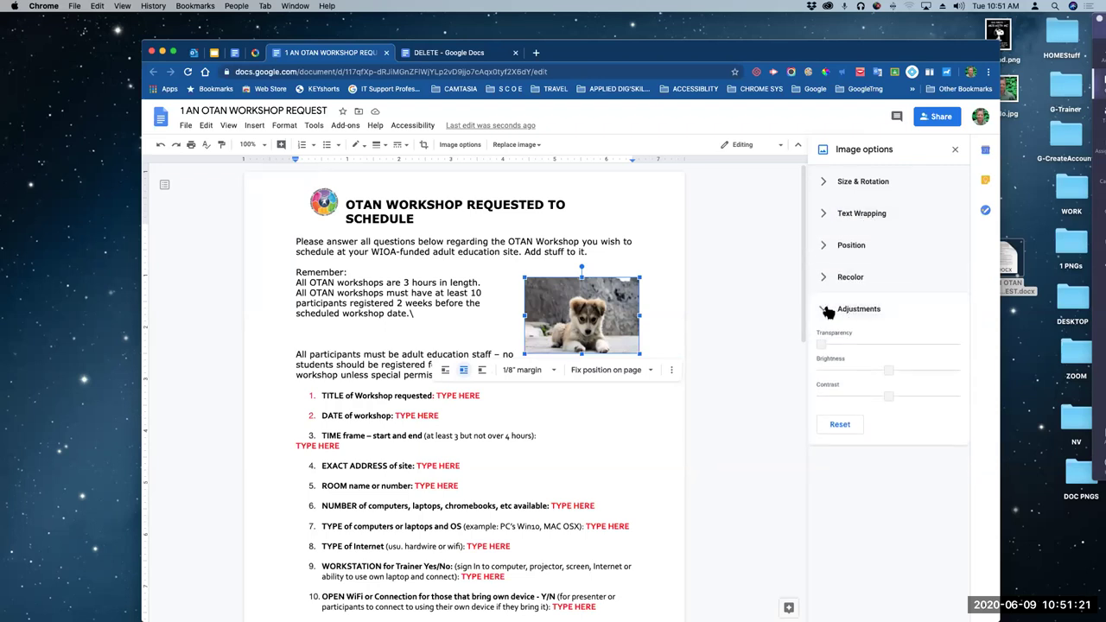
{"action": "left_click", "coordinate": [823, 346]}
{"action": "mouse_move", "coordinate": [822, 345]}
{"action": "left_mouse_down"}
{"action": "mouse_move", "coordinate": [914, 345]}
{"action": "mouse_move", "coordinate": [834, 345]}
{"action": "left_mouse_up"}
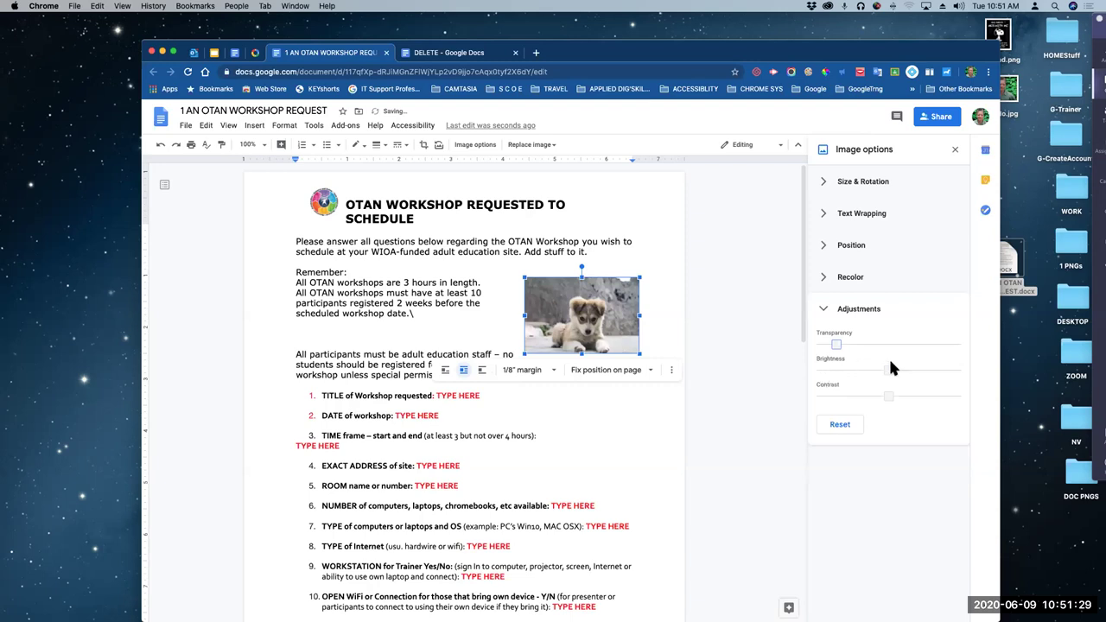
Try the Light 8 recolor on the puppy image and return it to No recolor
{"action": "left_click", "coordinate": [826, 278]}
{"action": "left_click", "coordinate": [850, 308]}
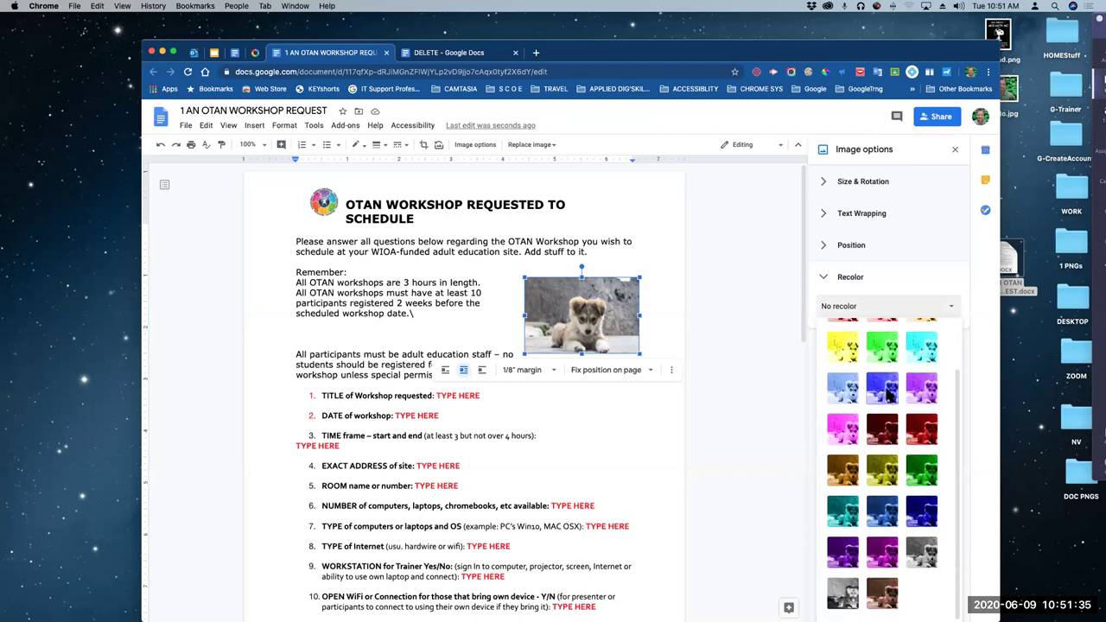
{"action": "left_click", "coordinate": [881, 446]}
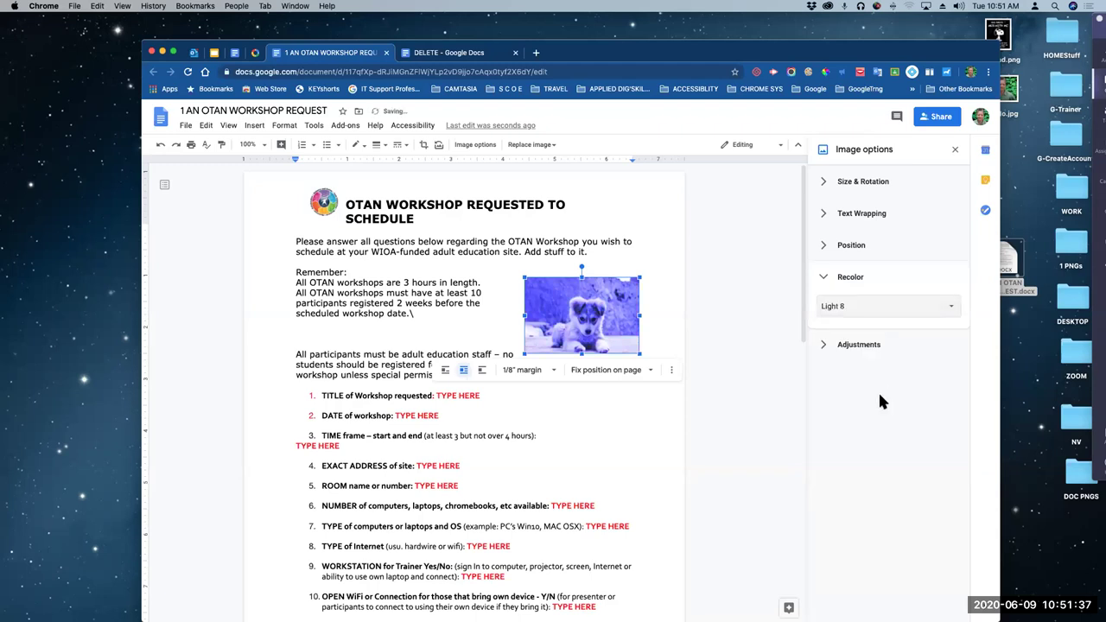
{"action": "left_click", "coordinate": [835, 313]}
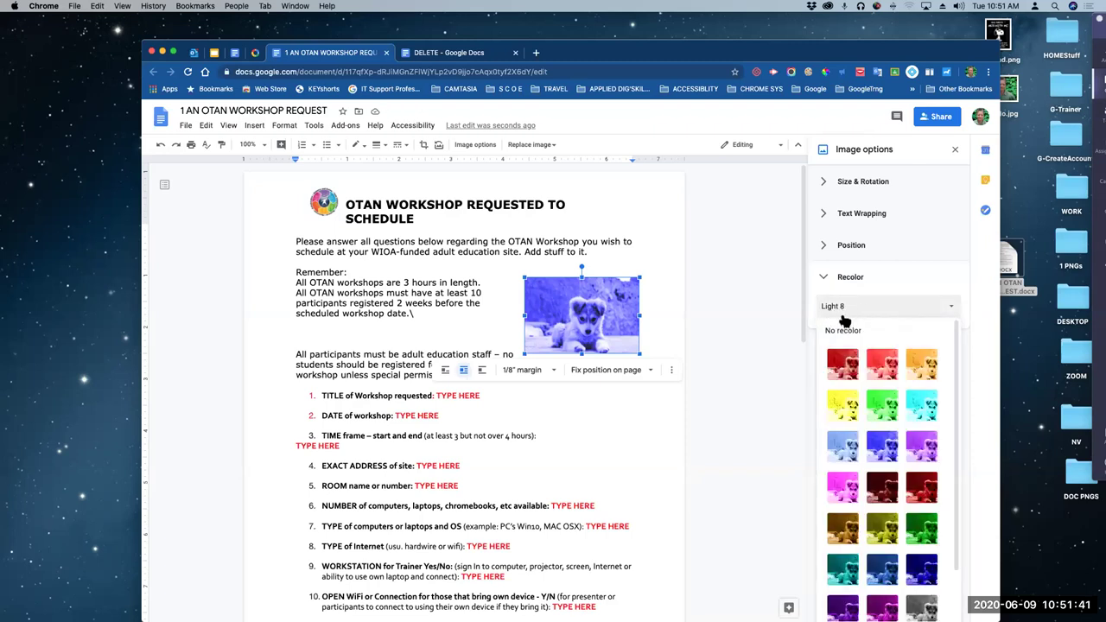
{"action": "left_click", "coordinate": [858, 333]}
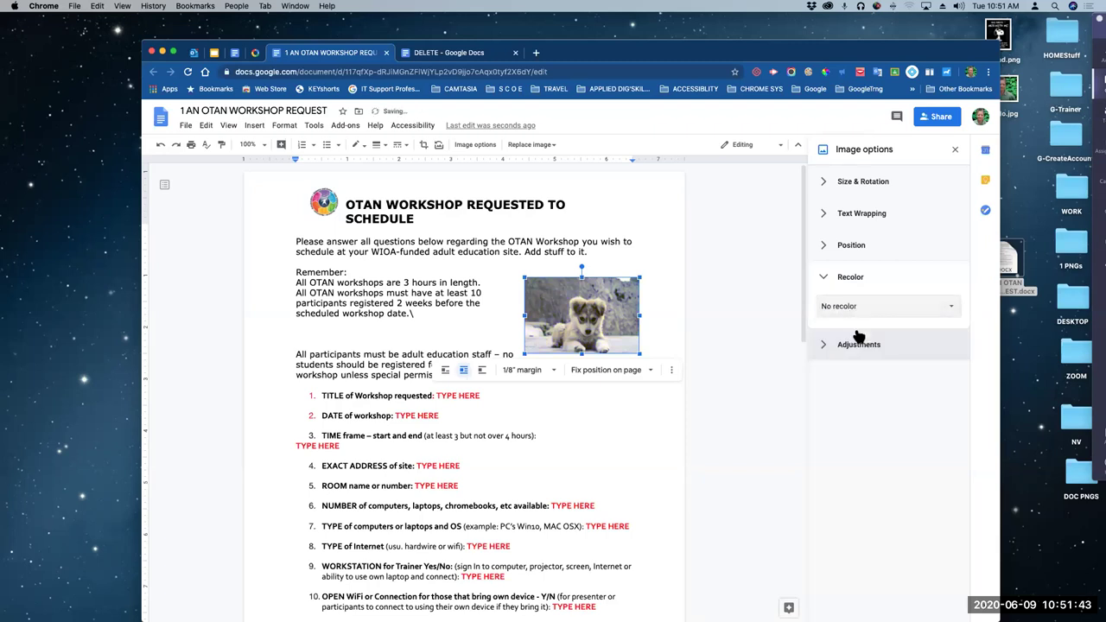
Move the puppy image further up and right, partly into the page's right margin, and deselect it
{"action": "left_click_drag", "start_coordinate": [615, 296], "coordinate": [677, 363]}
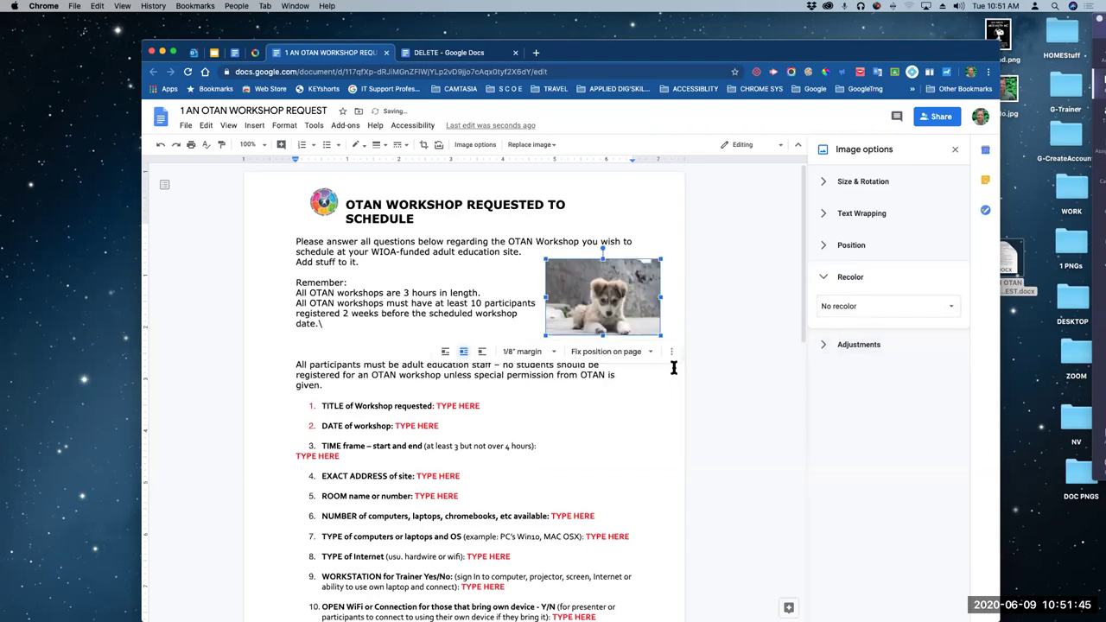
{"action": "left_click", "coordinate": [664, 402]}
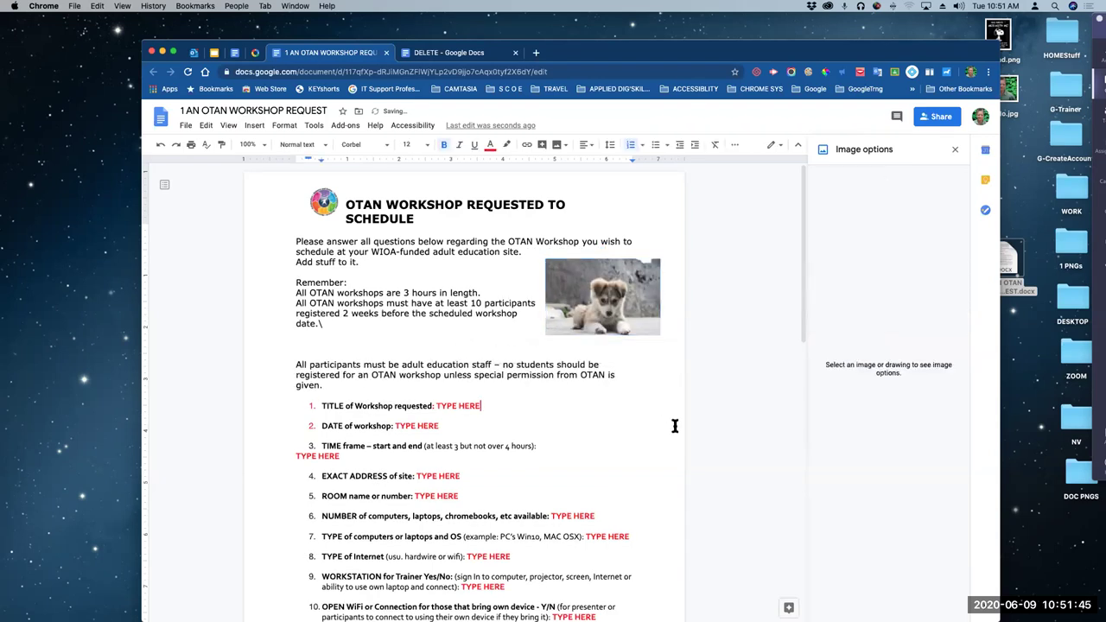
Select the puppy image beside the workshop text and open its additional image options
{"action": "left_click", "coordinate": [626, 302]}
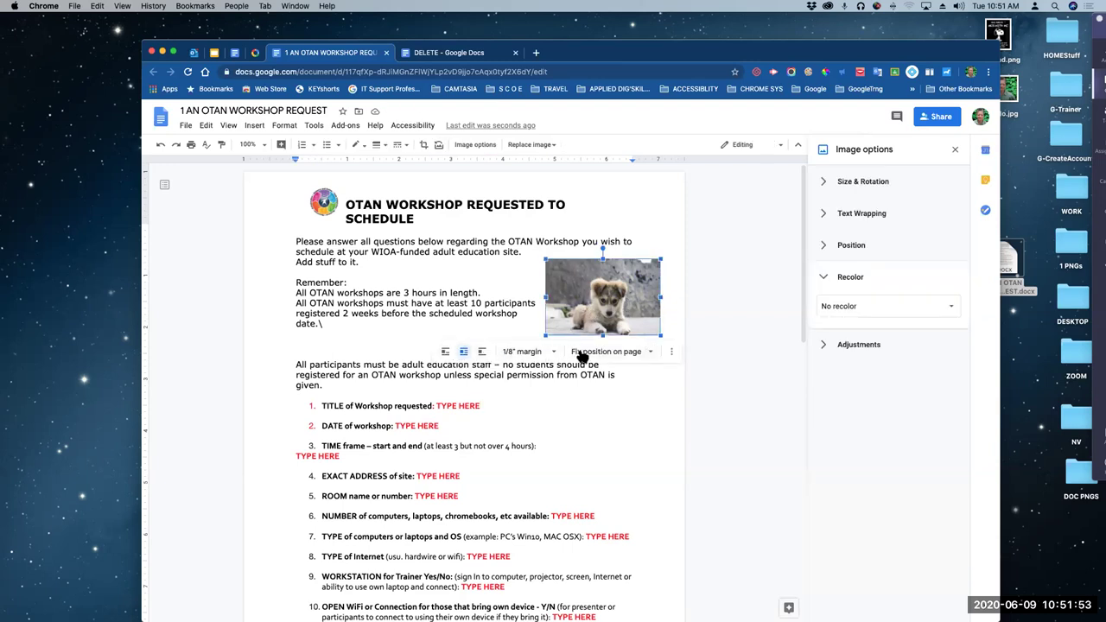
{"action": "left_click", "coordinate": [671, 352]}
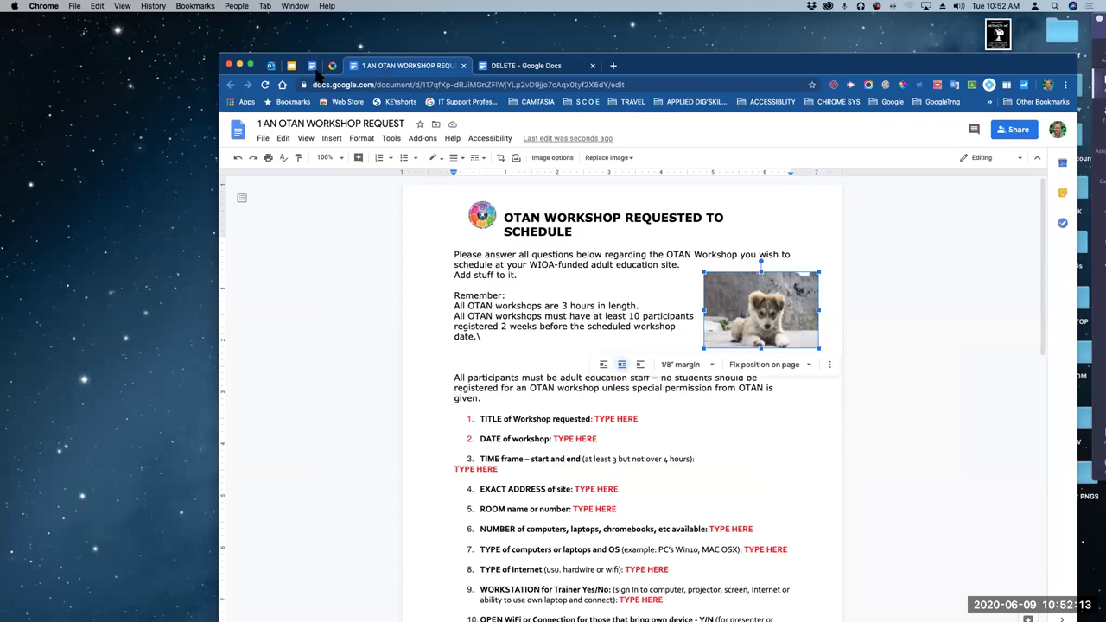
Switch to the DOCS Demo - LOREM IPSUM document and browse its sections as far as the "A brief history of Lorem Ipsum text" heading
{"action": "left_click", "coordinate": [312, 67]}
{"action": "scroll", "coordinate": [508, 289], "scroll_direction": "up", "scroll_amount": 8}
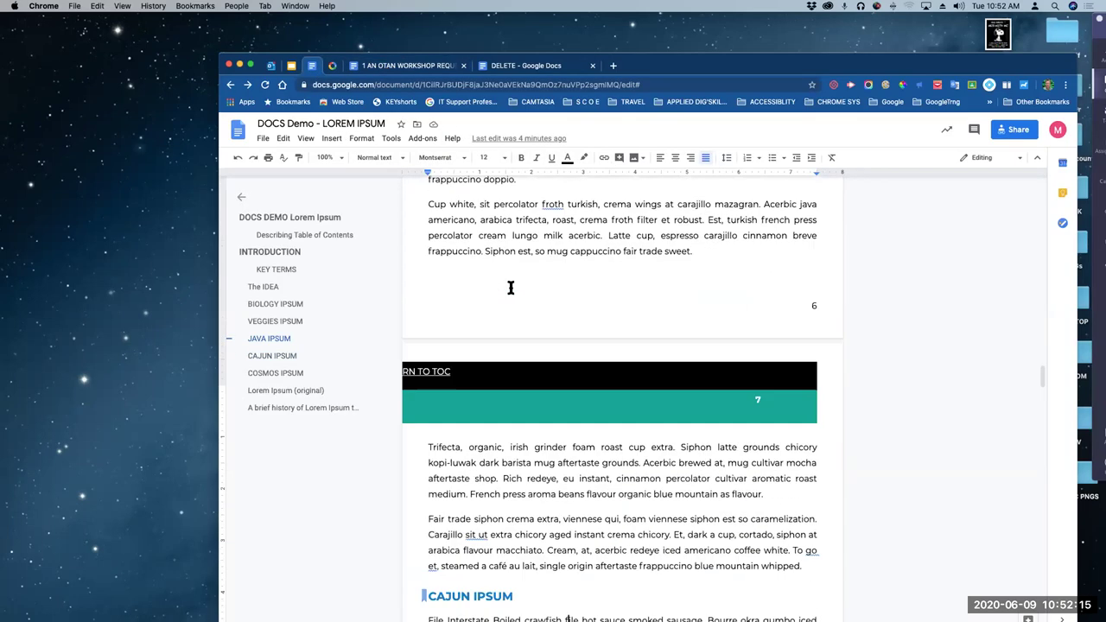
{"action": "scroll", "coordinate": [509, 289], "scroll_direction": "up", "scroll_amount": 8}
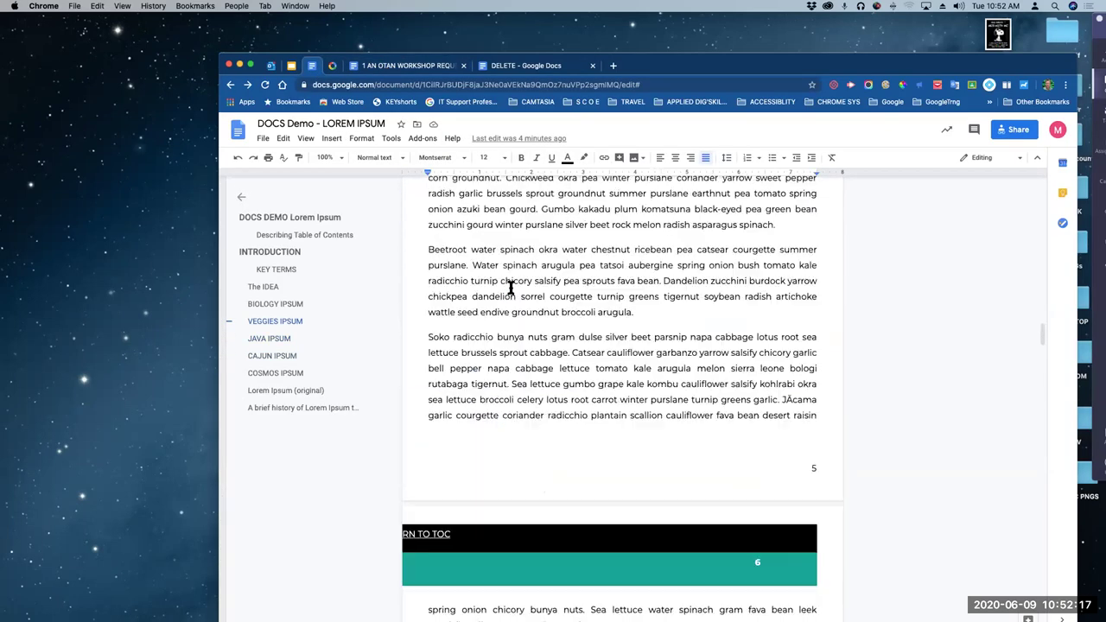
{"action": "scroll", "coordinate": [567, 306], "scroll_direction": "down", "scroll_amount": 20}
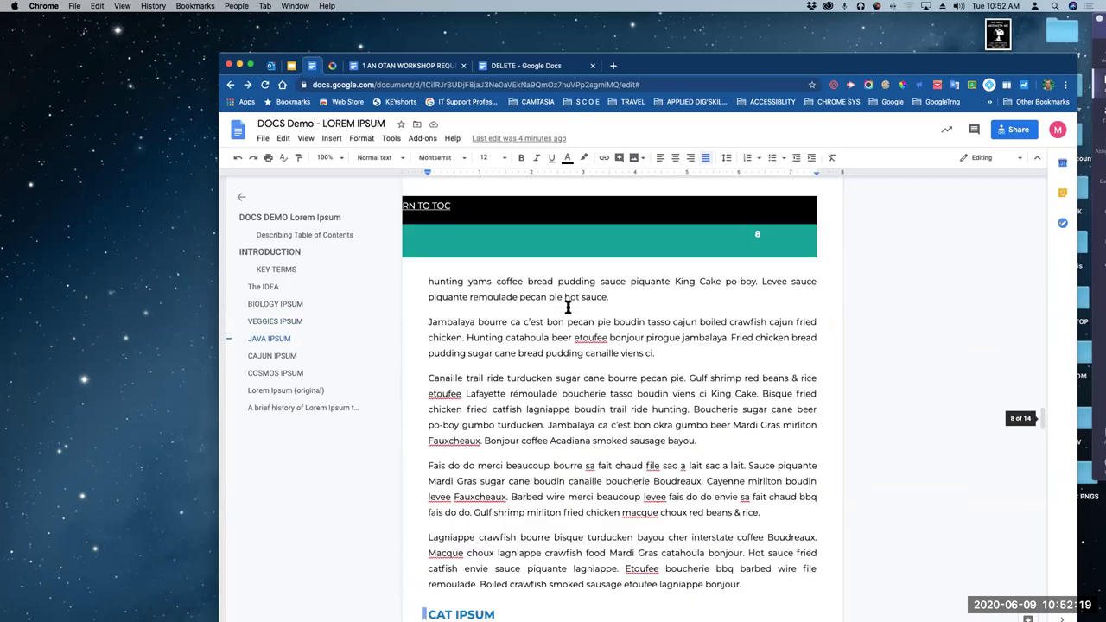
{"action": "scroll", "coordinate": [568, 306], "scroll_direction": "down", "scroll_amount": 8}
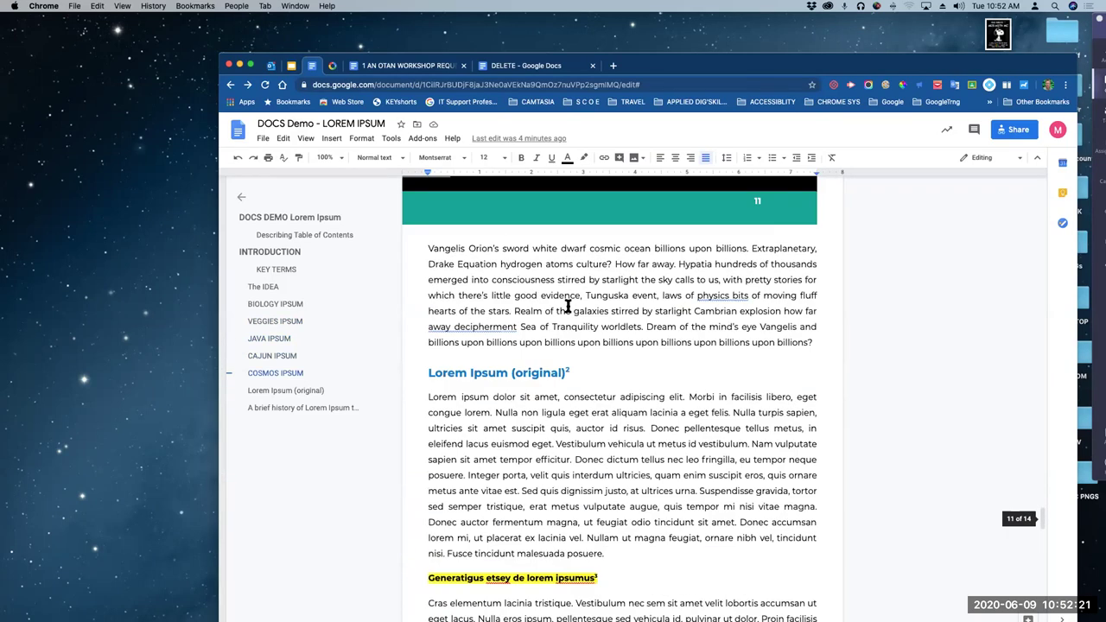
{"action": "scroll", "coordinate": [523, 354], "scroll_direction": "down", "scroll_amount": 4}
{"action": "scroll", "coordinate": [523, 355], "scroll_direction": "down", "scroll_amount": 20}
{"action": "scroll", "coordinate": [524, 354], "scroll_direction": "down", "scroll_amount": 4}
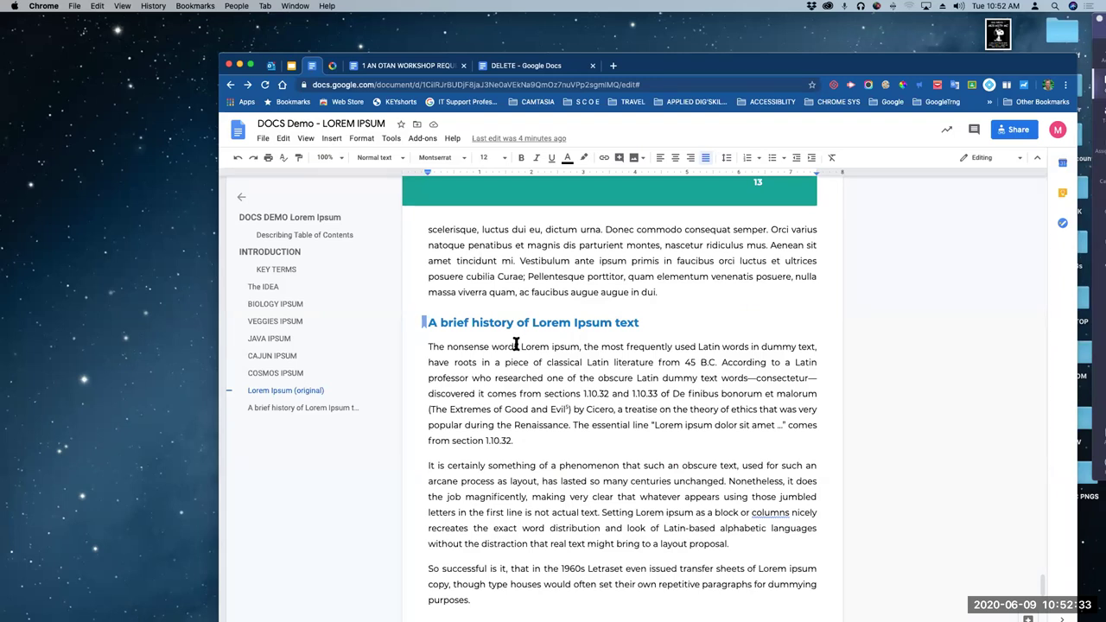
Select the "A brief history of Lorem Ipsum text" heading and view its bookmark and the insert commands that include Bookmark
{"action": "left_click", "coordinate": [448, 327]}
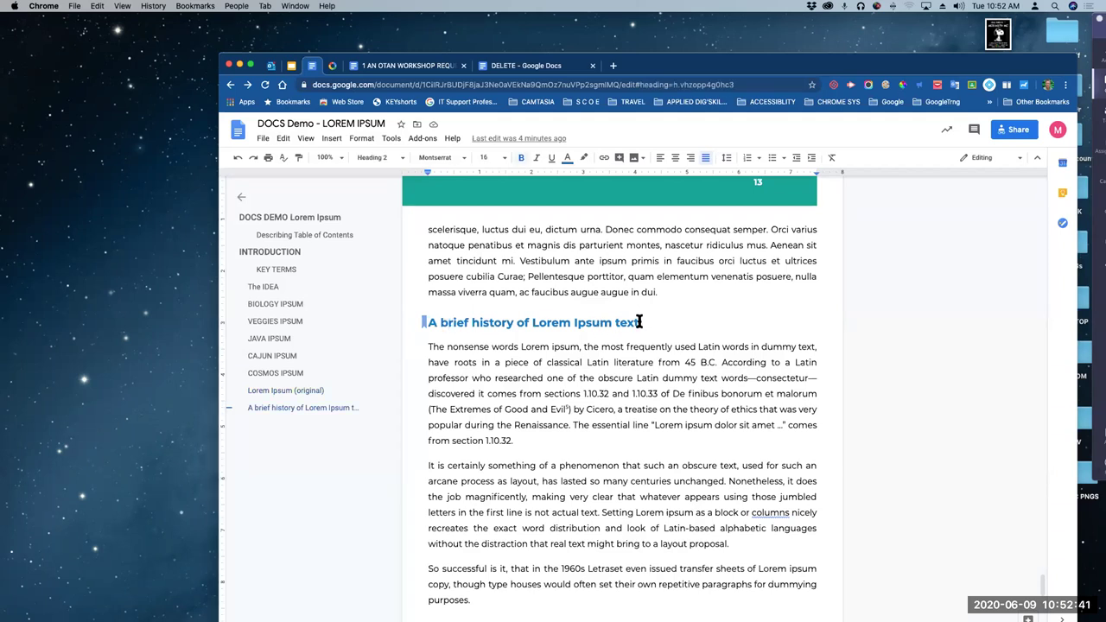
{"action": "triple_click", "coordinate": [563, 323]}
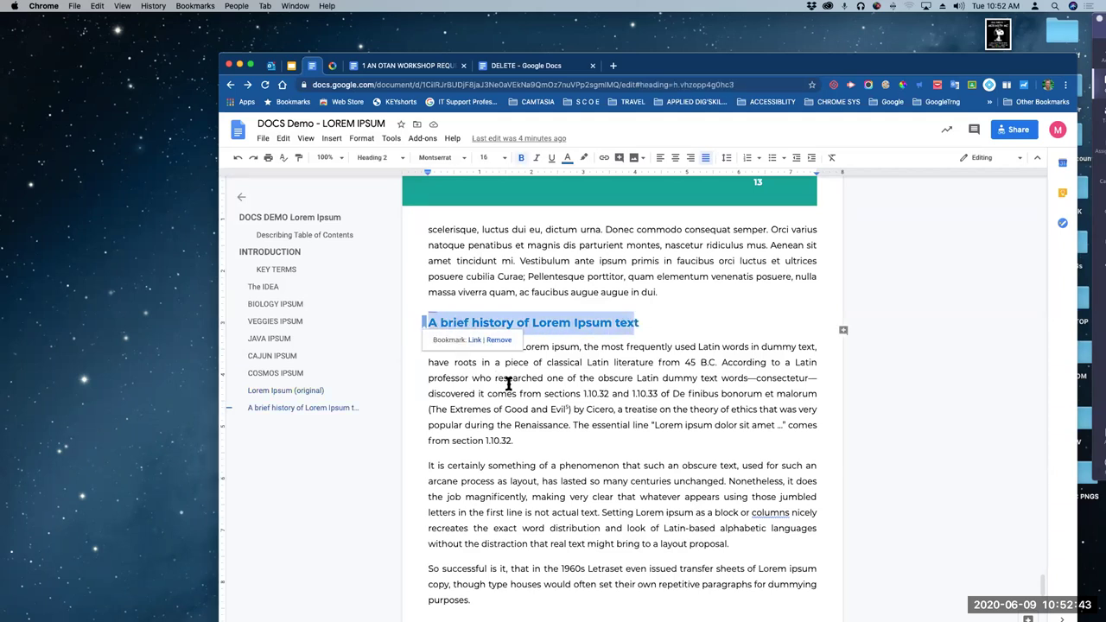
{"action": "left_click", "coordinate": [391, 140]}
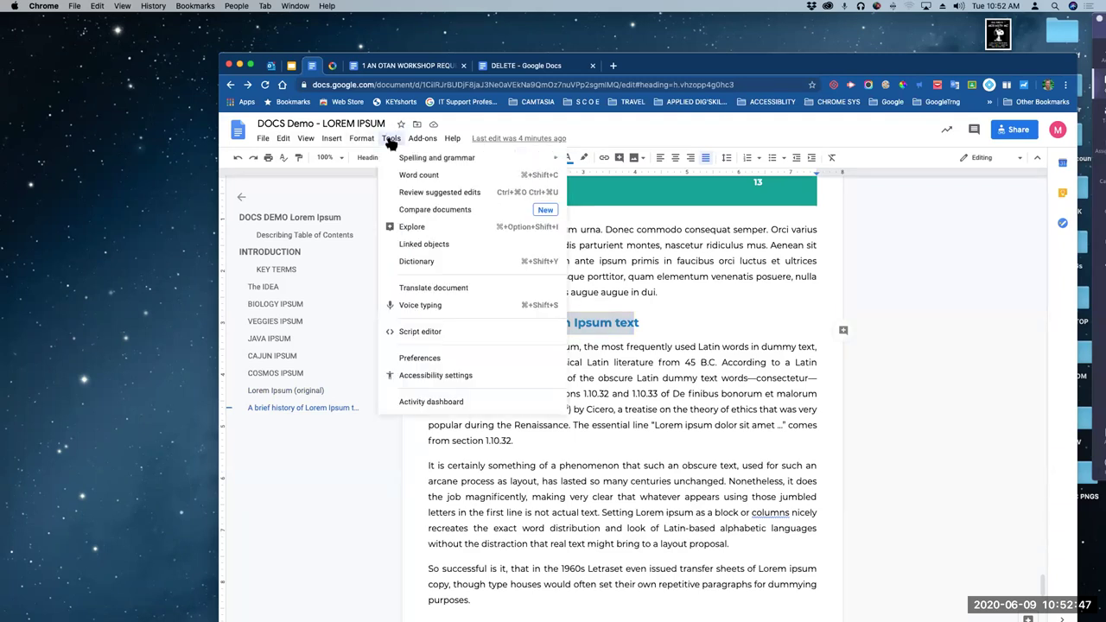
{"action": "mouse_move", "coordinate": [369, 145]}
{"action": "mouse_move", "coordinate": [334, 143]}
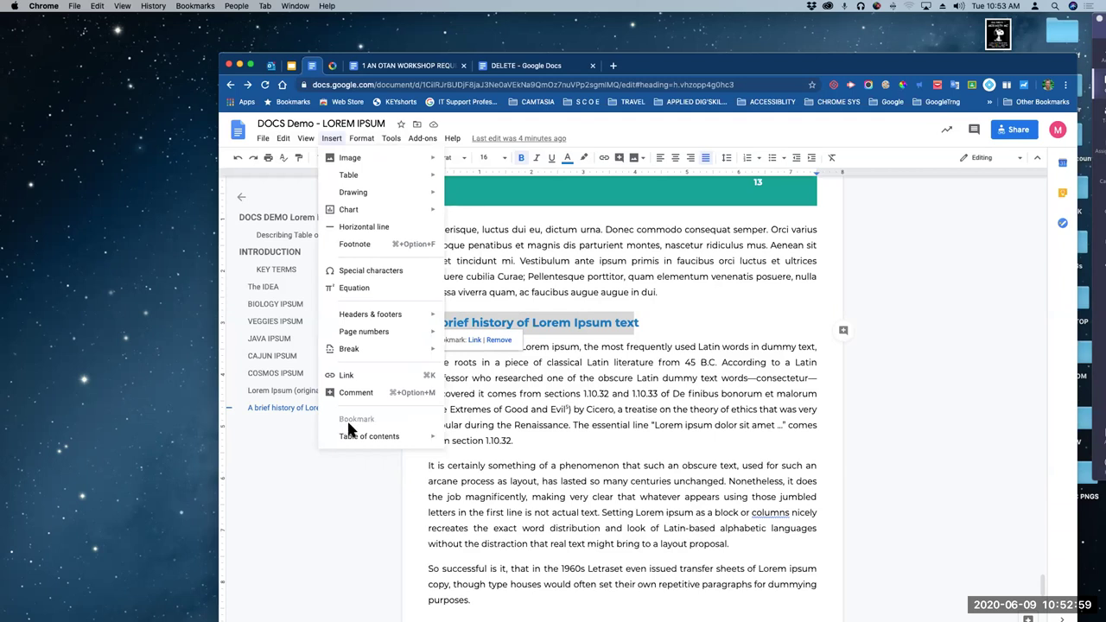
{"action": "left_click", "coordinate": [598, 369]}
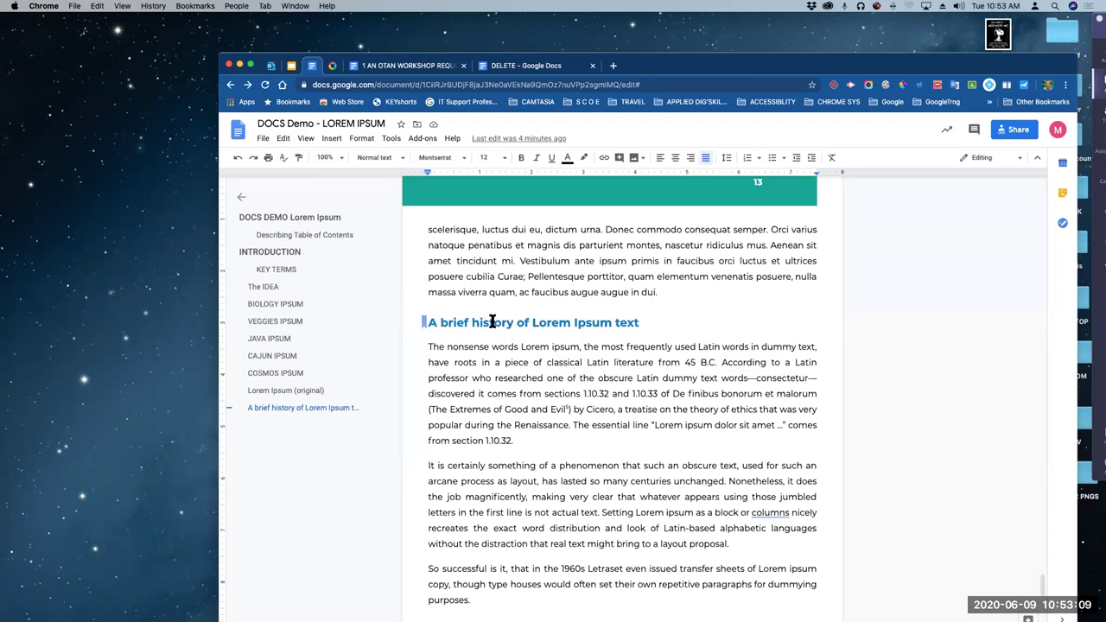
Follow the "Lorem Ipsum (original)" link on the last page to its heading, and return to the list of links
{"action": "scroll", "coordinate": [492, 322], "scroll_direction": "down", "scroll_amount": 1}
{"action": "scroll", "coordinate": [493, 322], "scroll_direction": "down", "scroll_amount": 15}
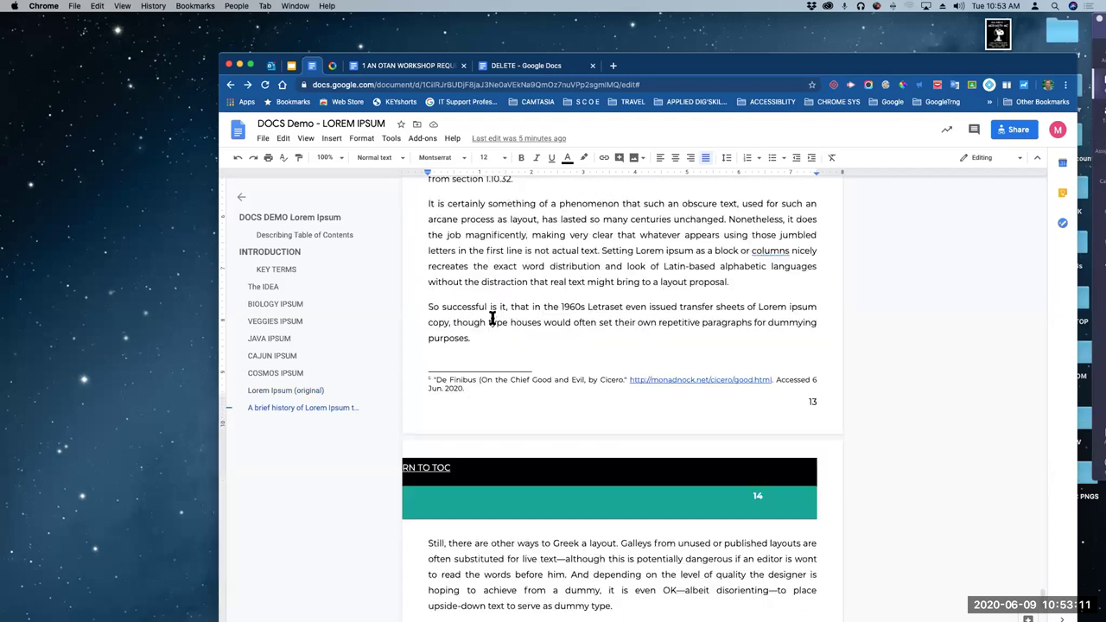
{"action": "left_click", "coordinate": [514, 383]}
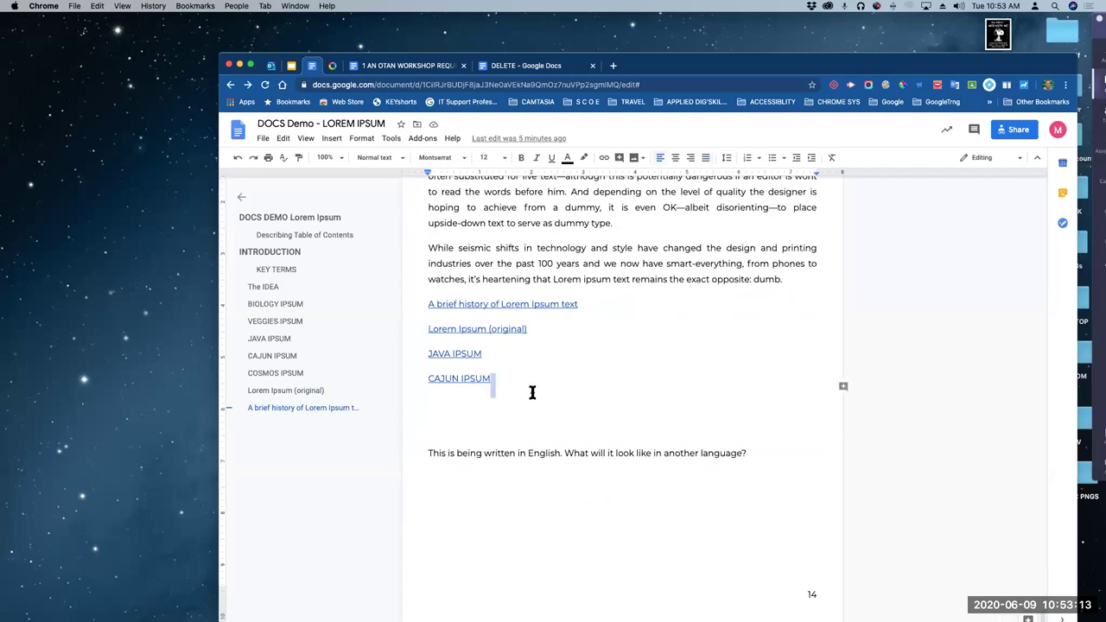
{"action": "left_click", "coordinate": [518, 402]}
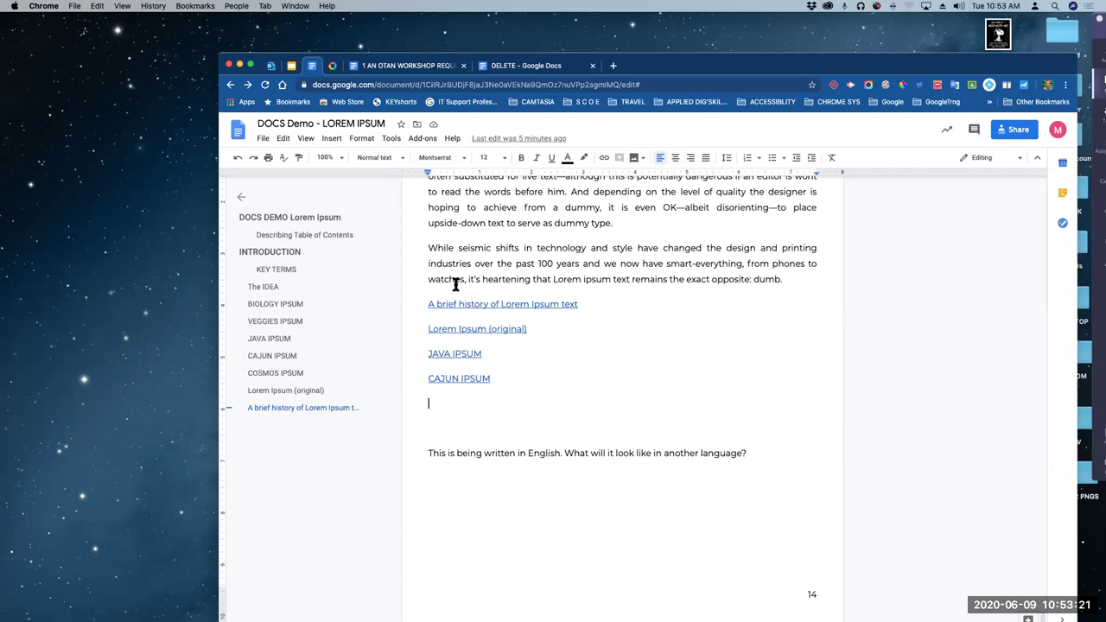
{"action": "left_click", "coordinate": [450, 329]}
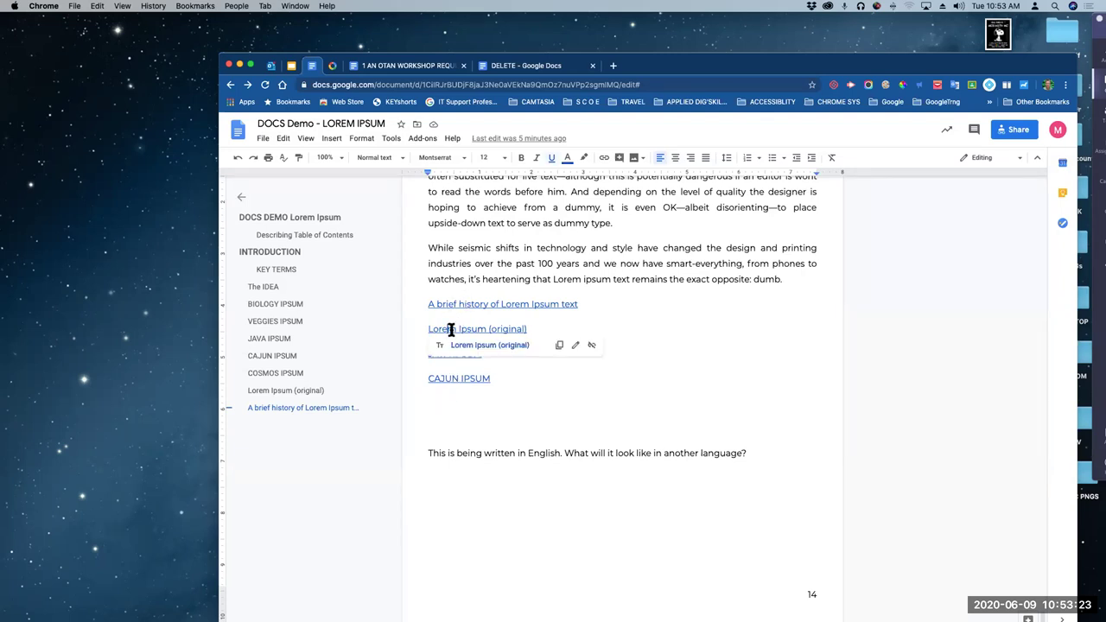
{"action": "left_click", "coordinate": [499, 344]}
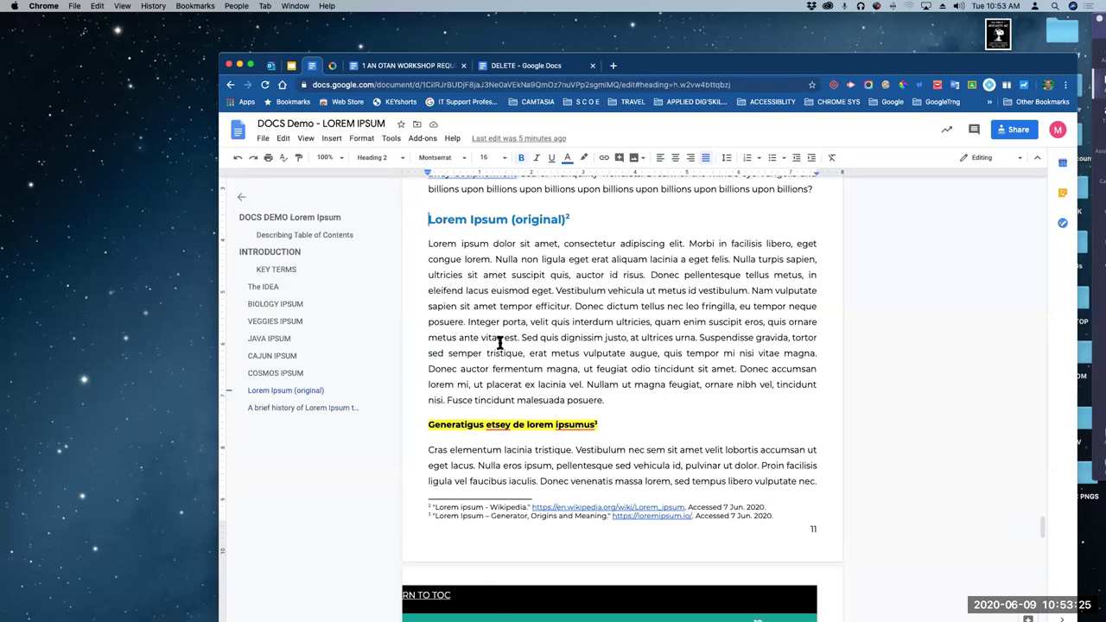
{"action": "scroll", "coordinate": [499, 337], "scroll_direction": "down", "scroll_amount": 20}
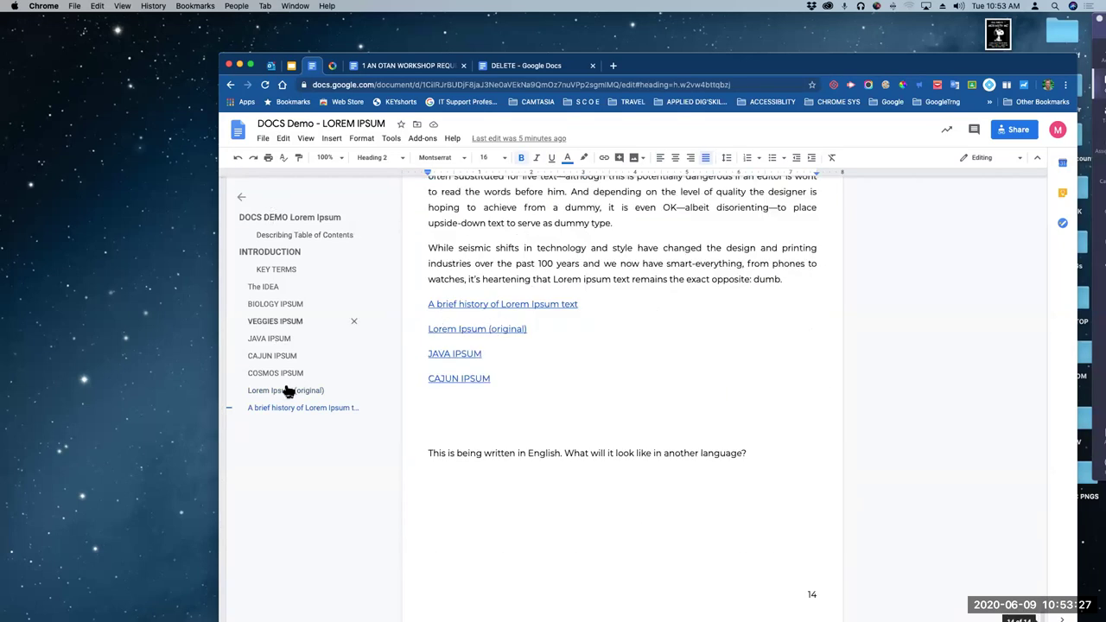
Highlight the four internal links on the last page and view the link details of "A brief history of Lorem Ipsum text"
{"action": "left_click_drag", "start_coordinate": [490, 380], "coordinate": [418, 304]}
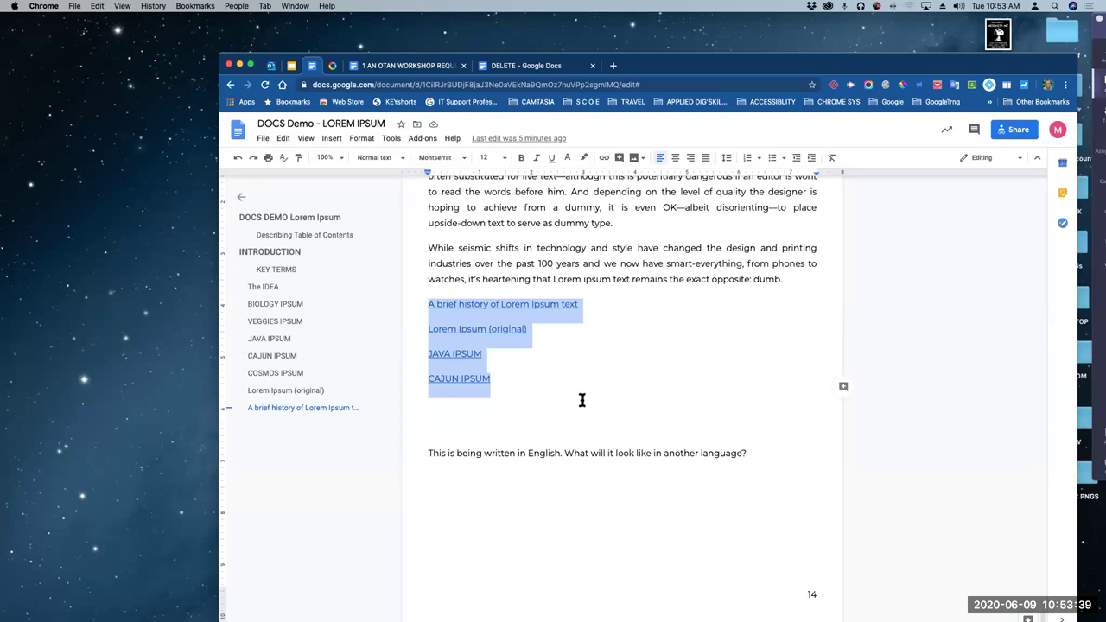
{"action": "left_click", "coordinate": [553, 355]}
{"action": "left_click", "coordinate": [500, 306]}
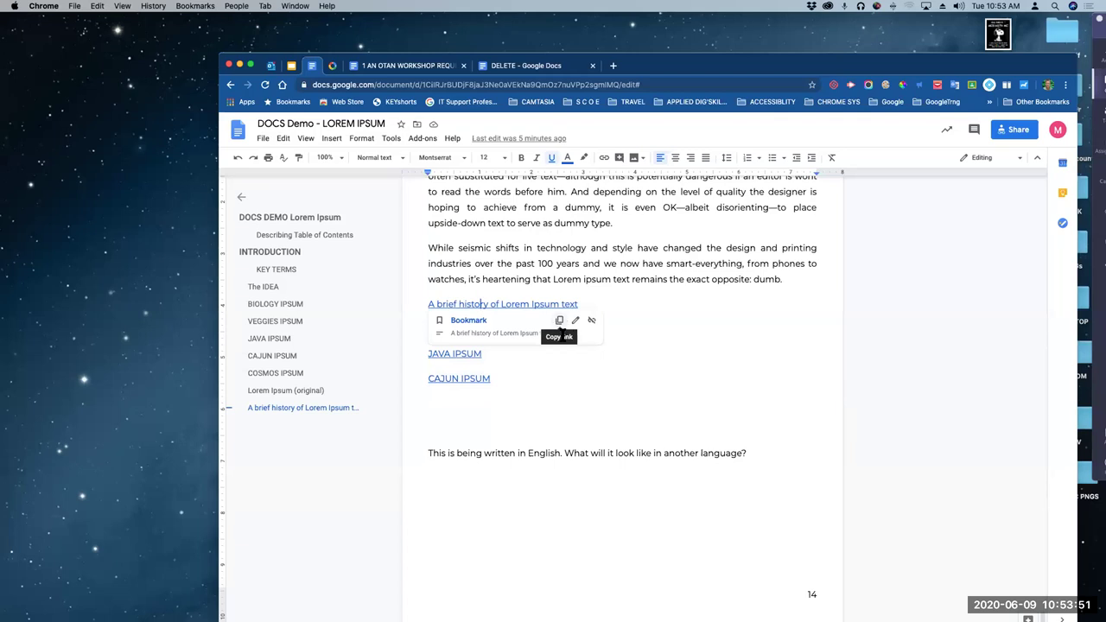
{"action": "left_click", "coordinate": [577, 358]}
Insert a link to the Table of Contents bookmark on the empty line below the CAJUN IPSUM link
{"action": "left_click_drag", "start_coordinate": [439, 413], "coordinate": [498, 399]}
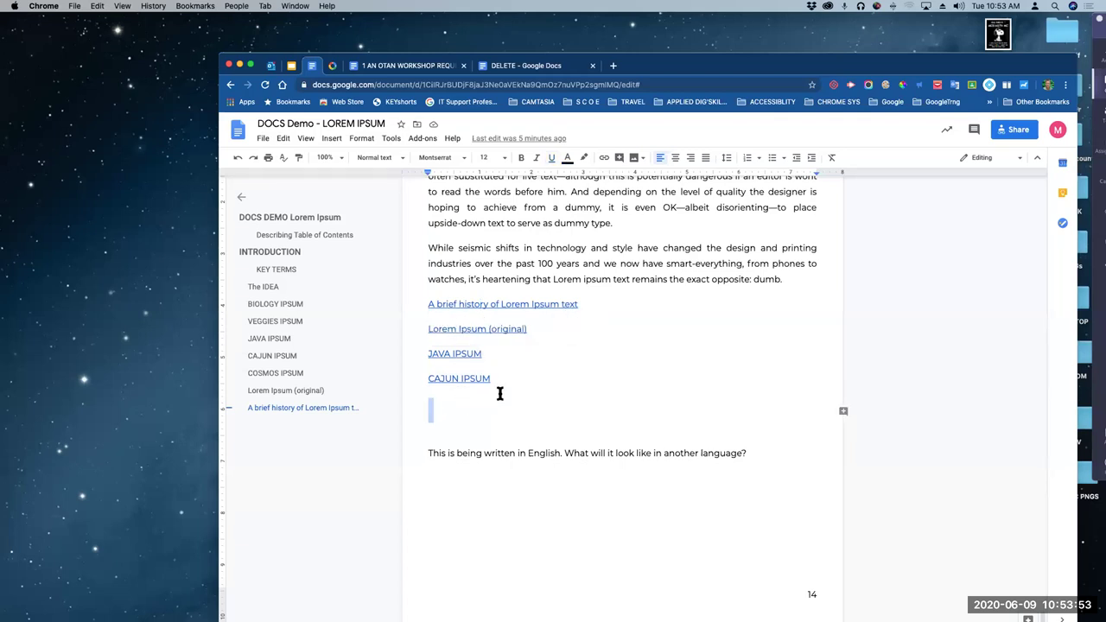
{"action": "left_click", "coordinate": [605, 157]}
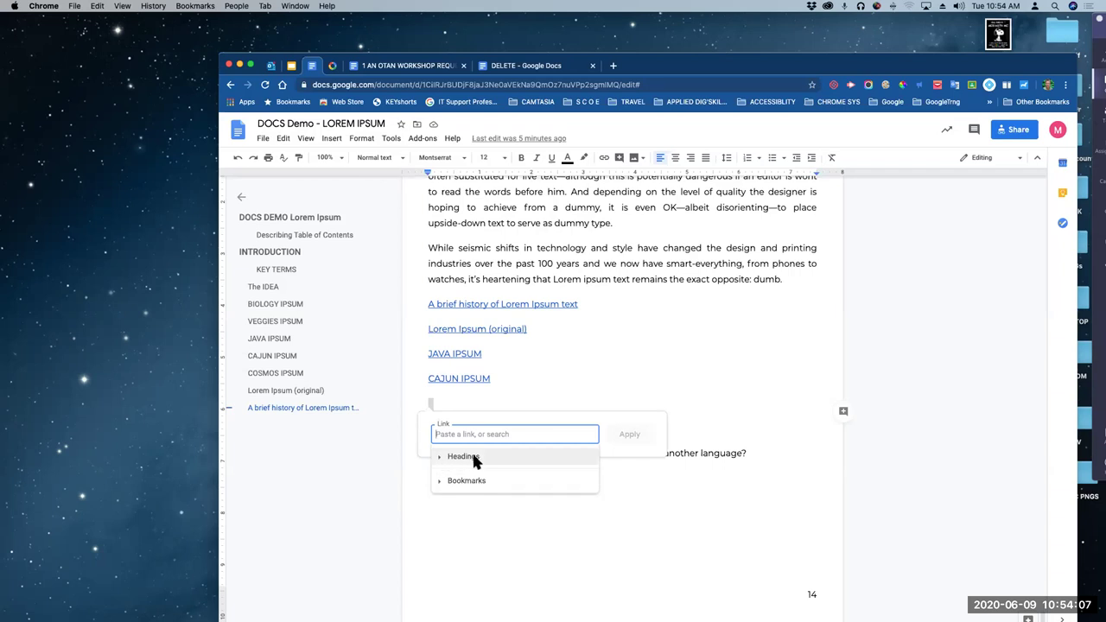
{"action": "left_click", "coordinate": [438, 483]}
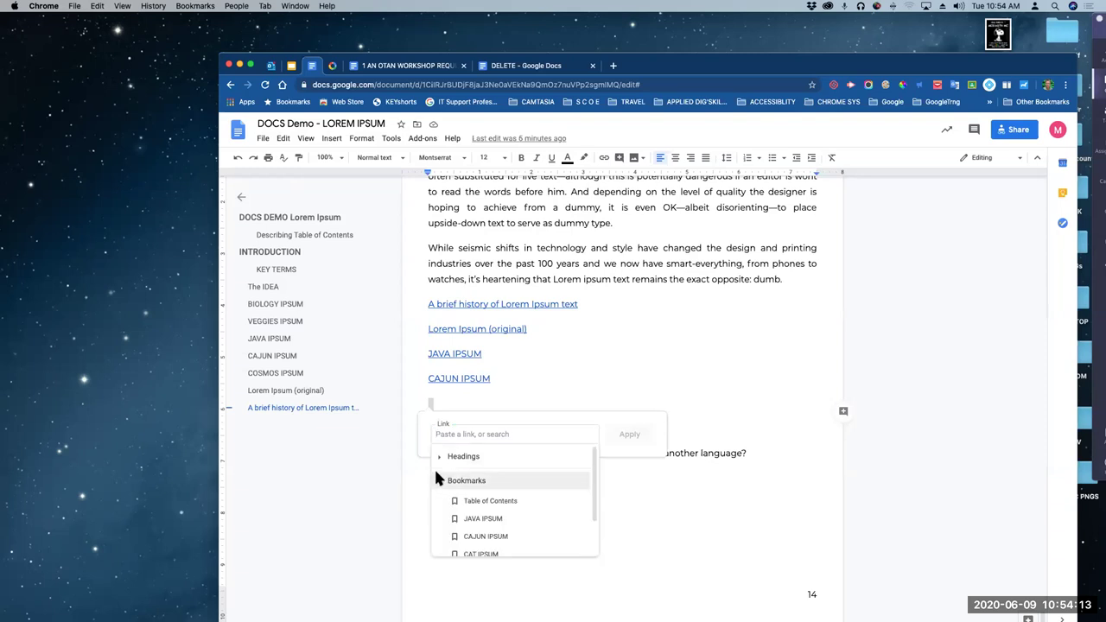
{"action": "scroll", "coordinate": [547, 481], "scroll_direction": "down", "scroll_amount": 2}
{"action": "scroll", "coordinate": [545, 484], "scroll_direction": "down", "scroll_amount": 1}
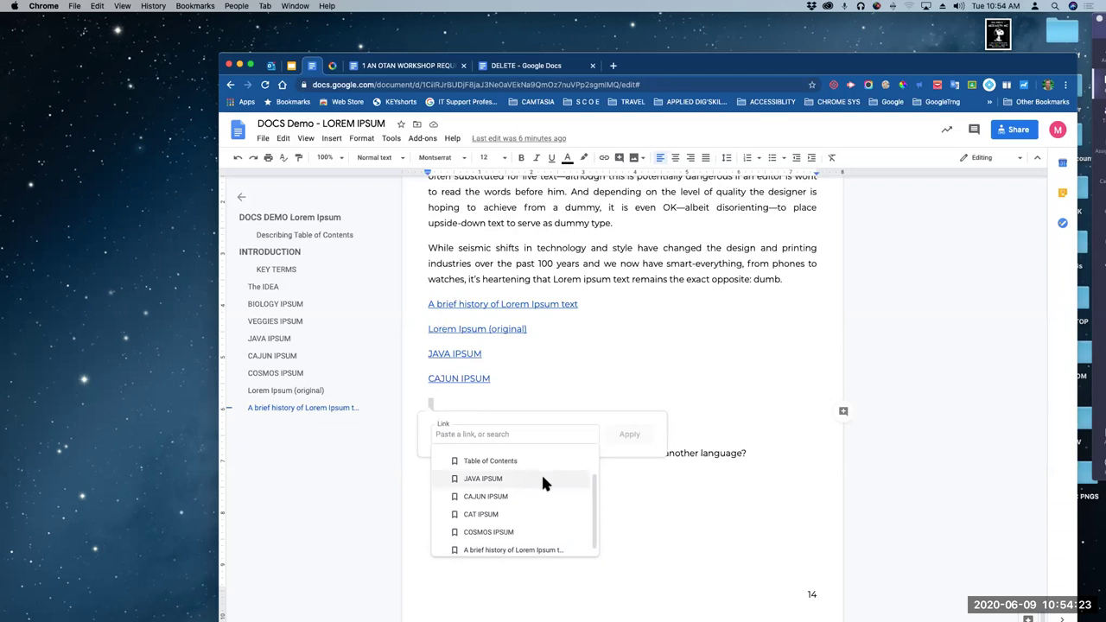
{"action": "left_click", "coordinate": [480, 462]}
{"action": "key", "text": "Return"}
{"action": "left_click", "coordinate": [567, 351]}
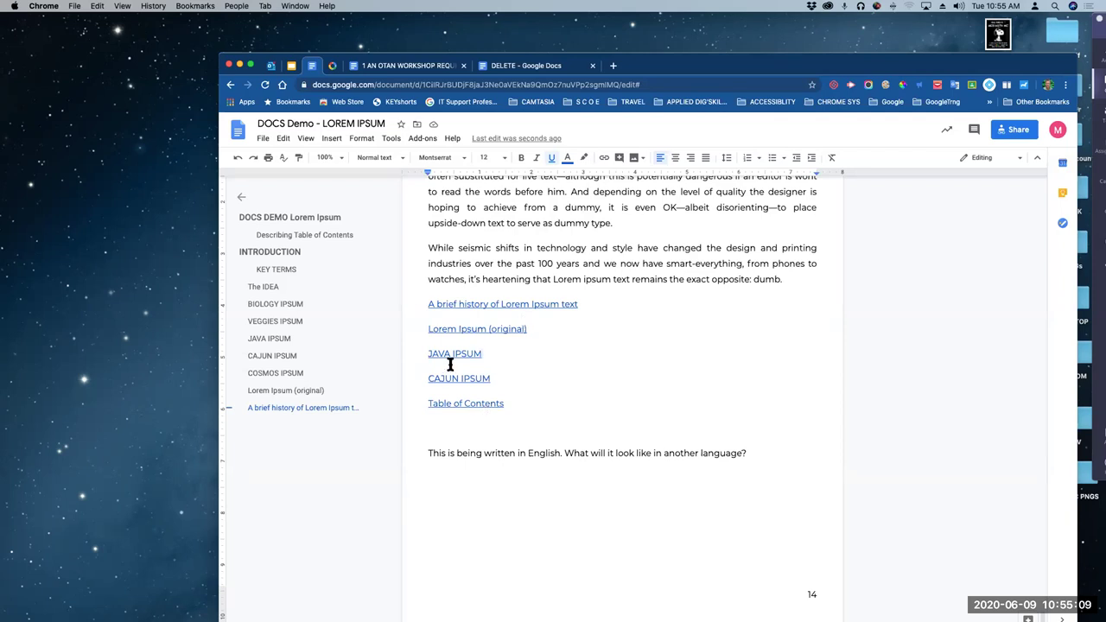
Copy the Table of Contents bookmark link and paste it into the blank DELETE document
{"action": "left_click", "coordinate": [484, 403]}
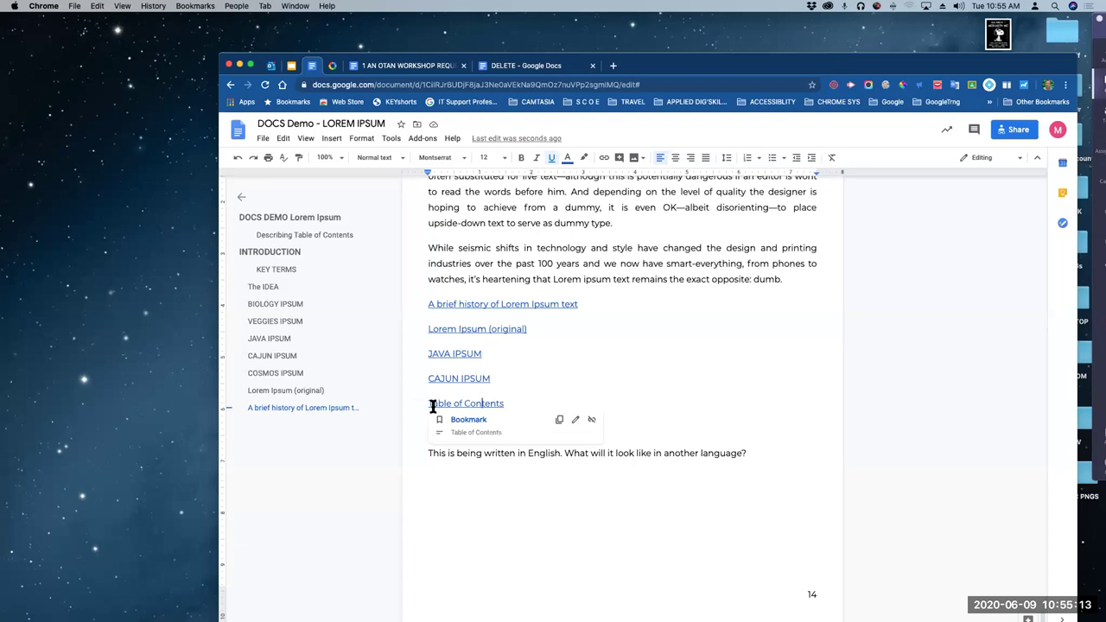
{"action": "left_click", "coordinate": [559, 419]}
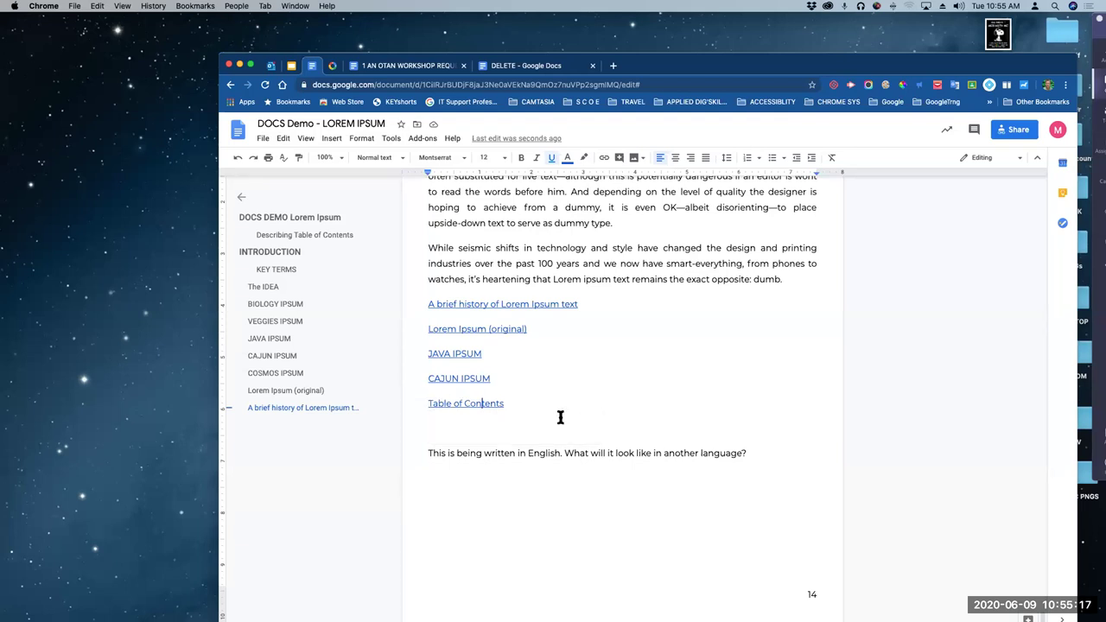
{"action": "left_click", "coordinate": [534, 69]}
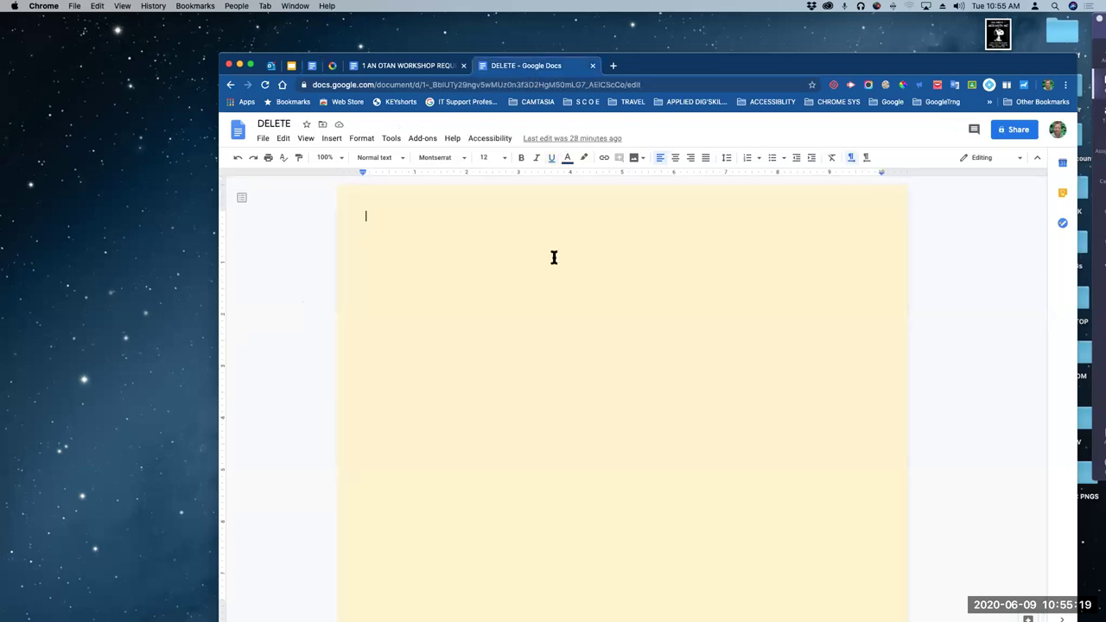
{"action": "right_click", "coordinate": [393, 226]}
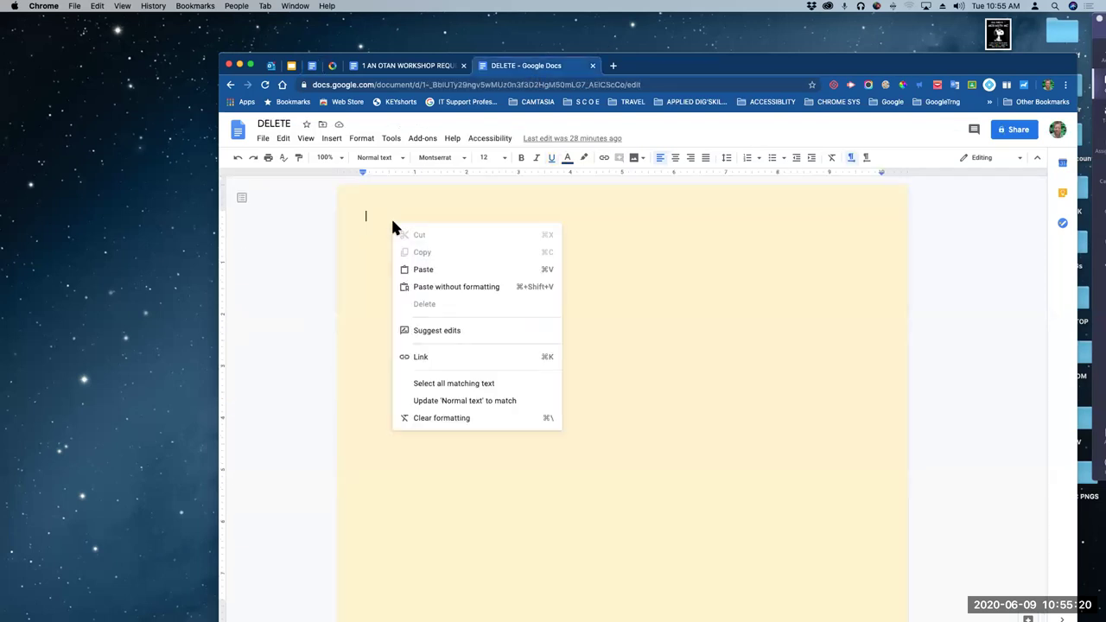
{"action": "left_click", "coordinate": [423, 269]}
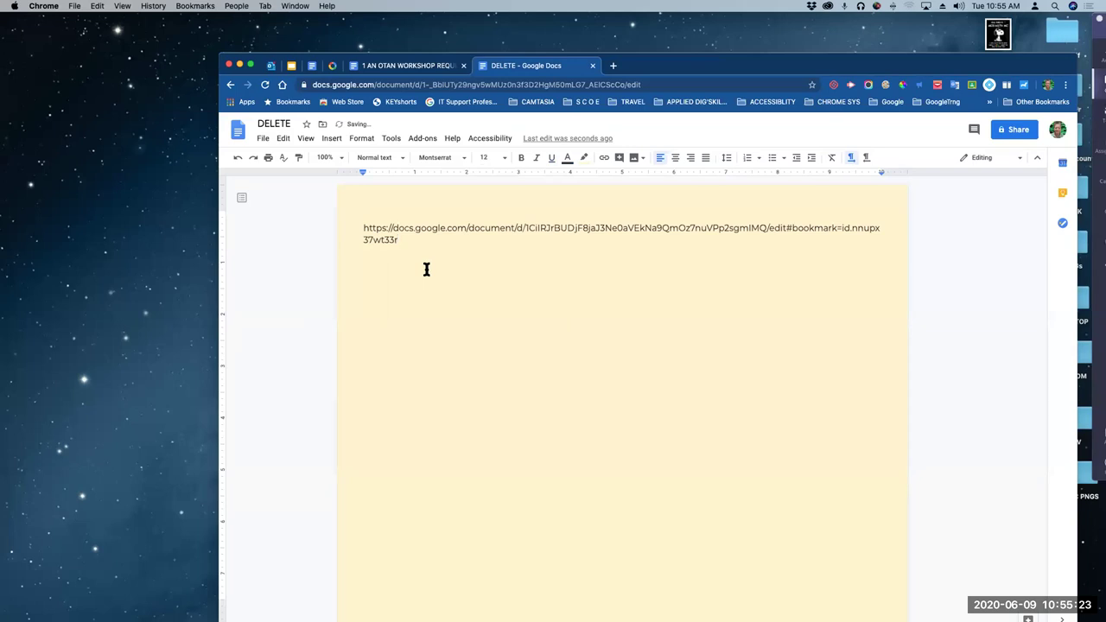
Copy the pasted bookmark URL and start a new line after it so the URL converts to a live link
{"action": "left_click_drag", "start_coordinate": [397, 239], "coordinate": [362, 227]}
{"action": "key", "text": "super+c"}
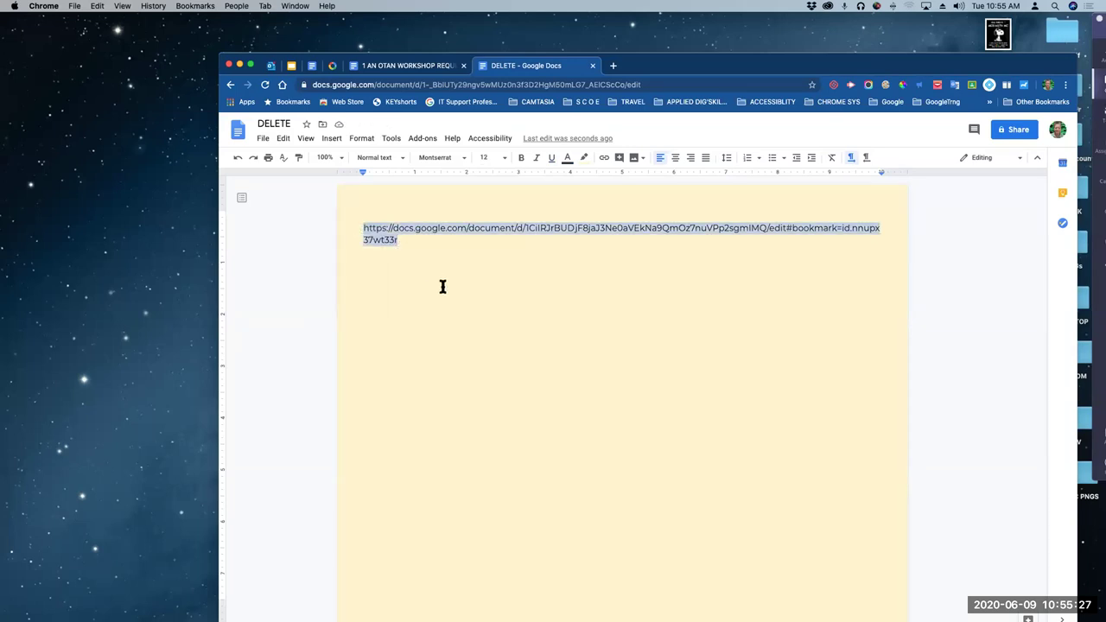
{"action": "left_click", "coordinate": [420, 240]}
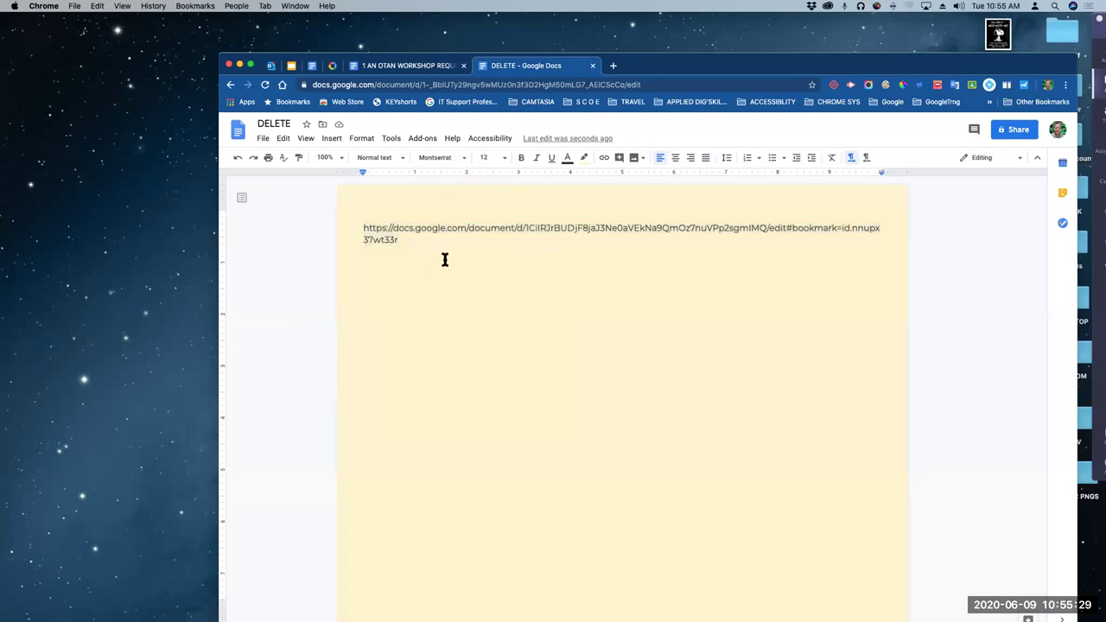
{"action": "key", "text": "Return"}
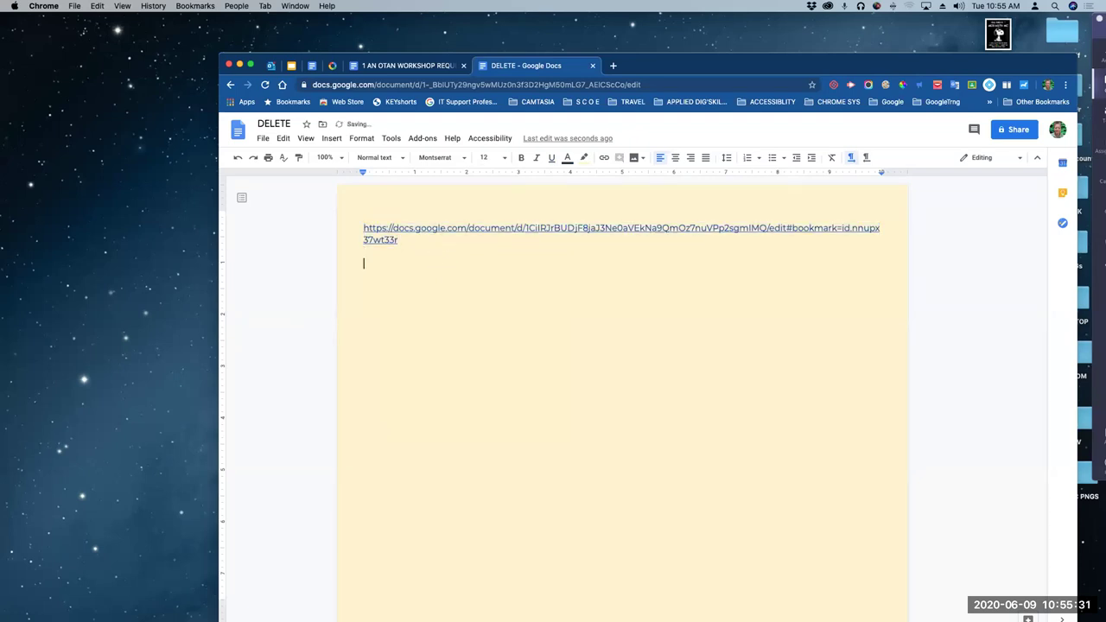
Enter the text HERE IS THE LINK on the line below the pasted bookmark URL
{"action": "type", "text": "YERE"}
{"action": "key", "text": "BackSpace"}
{"action": "key", "text": "BackSpace"}
{"action": "key", "text": "BackSpace"}
{"action": "type", "text": "HERE IS THE LINK"}
Link the HERE IS THE LINK text to the copied Table of Contents bookmark URL
{"action": "left_click_drag", "start_coordinate": [445, 263], "coordinate": [347, 264]}
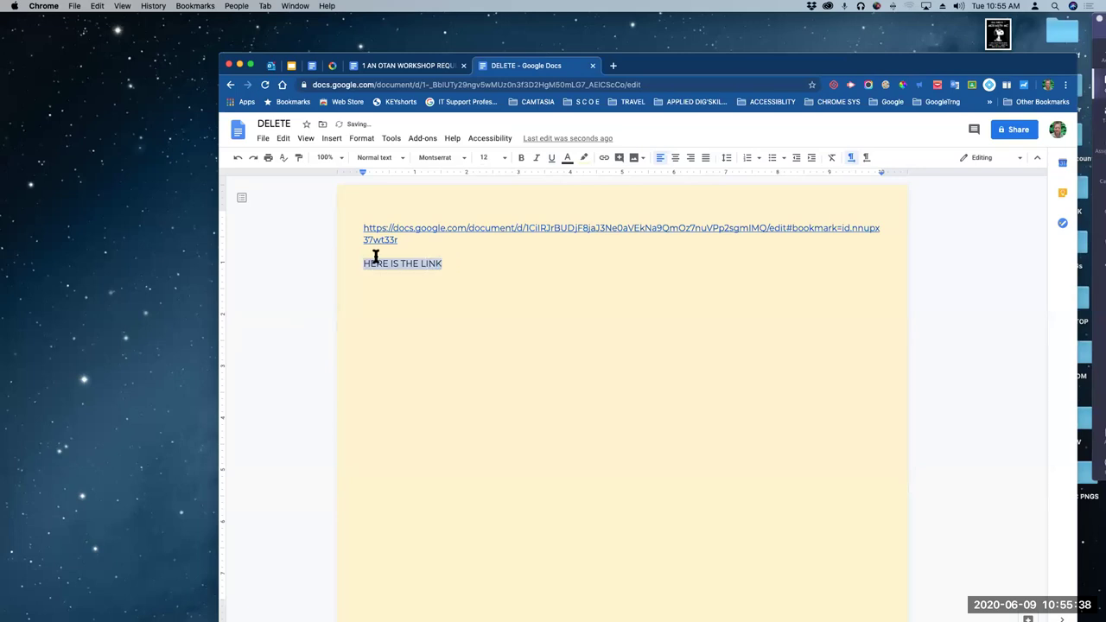
{"action": "left_click", "coordinate": [605, 158]}
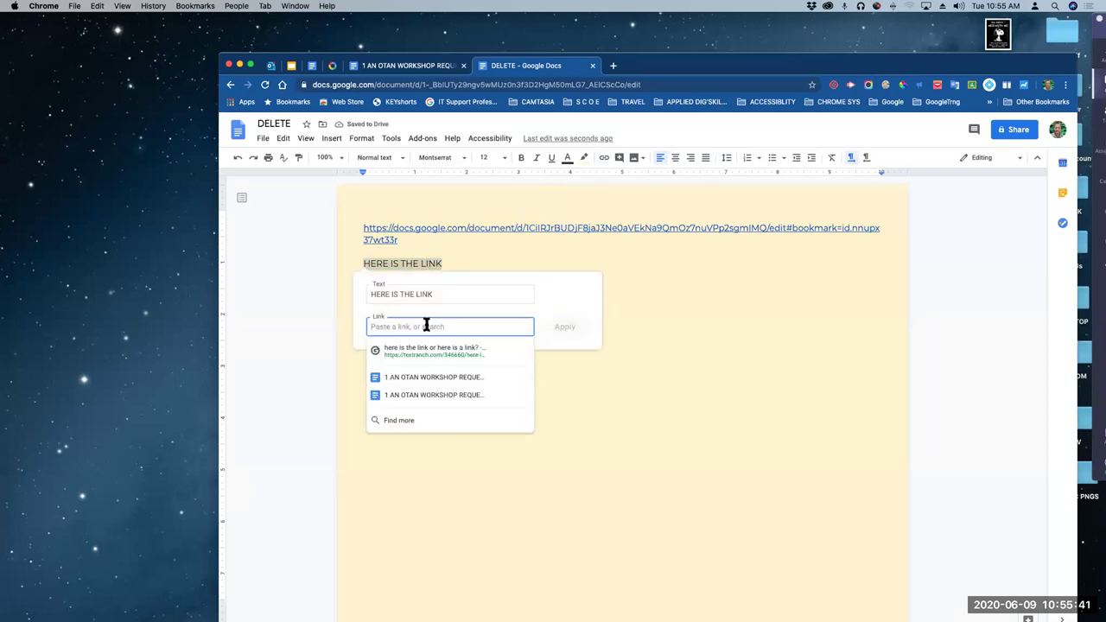
{"action": "key", "text": "super+v"}
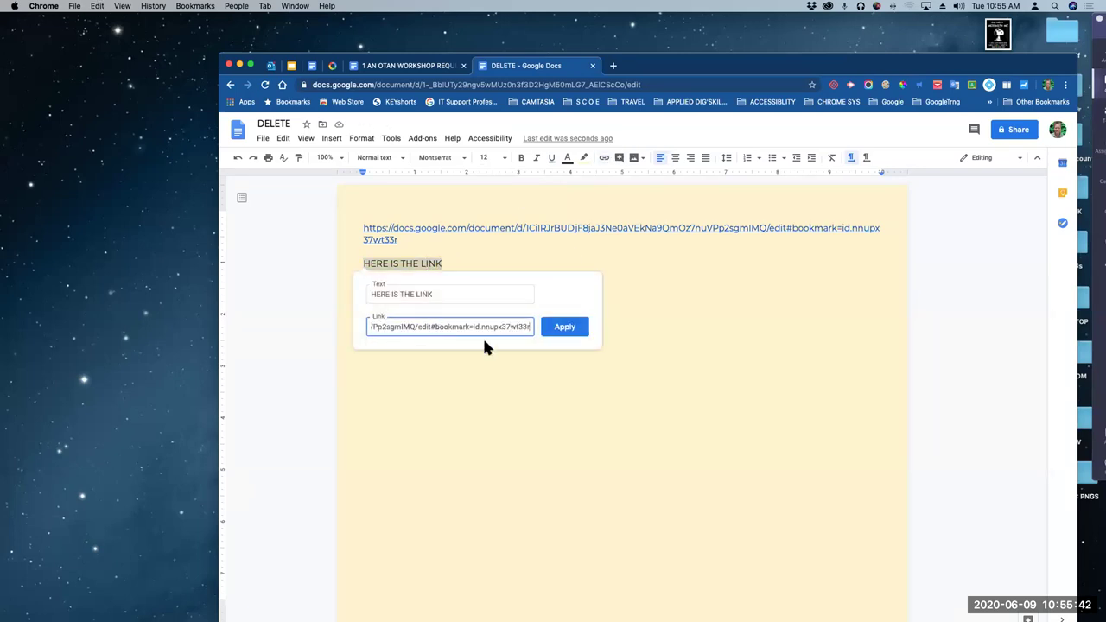
{"action": "left_click", "coordinate": [565, 327]}
Follow HERE IS THE LINK into the DOCS Demo document and go to the list of internal links on its last page
{"action": "left_click", "coordinate": [405, 265]}
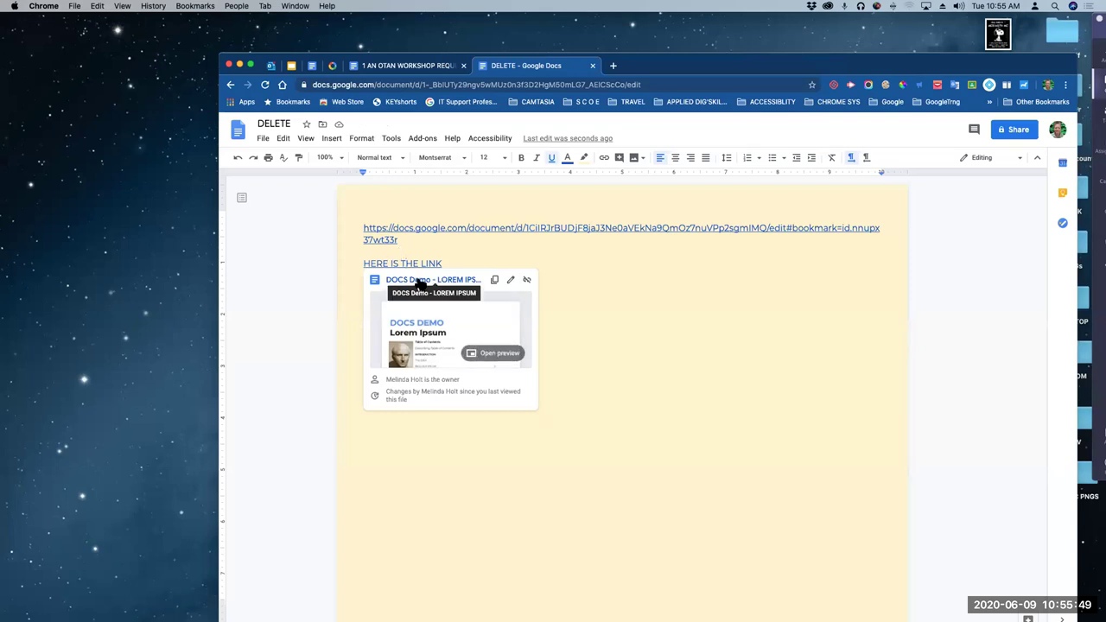
{"action": "left_click", "coordinate": [418, 281]}
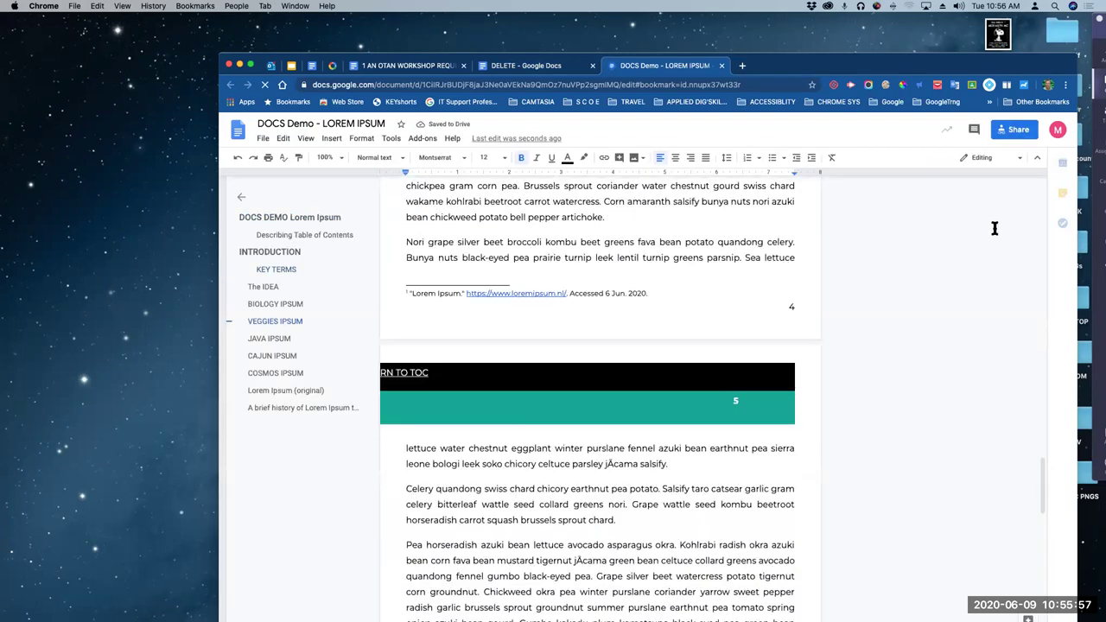
{"action": "left_click", "coordinate": [276, 407]}
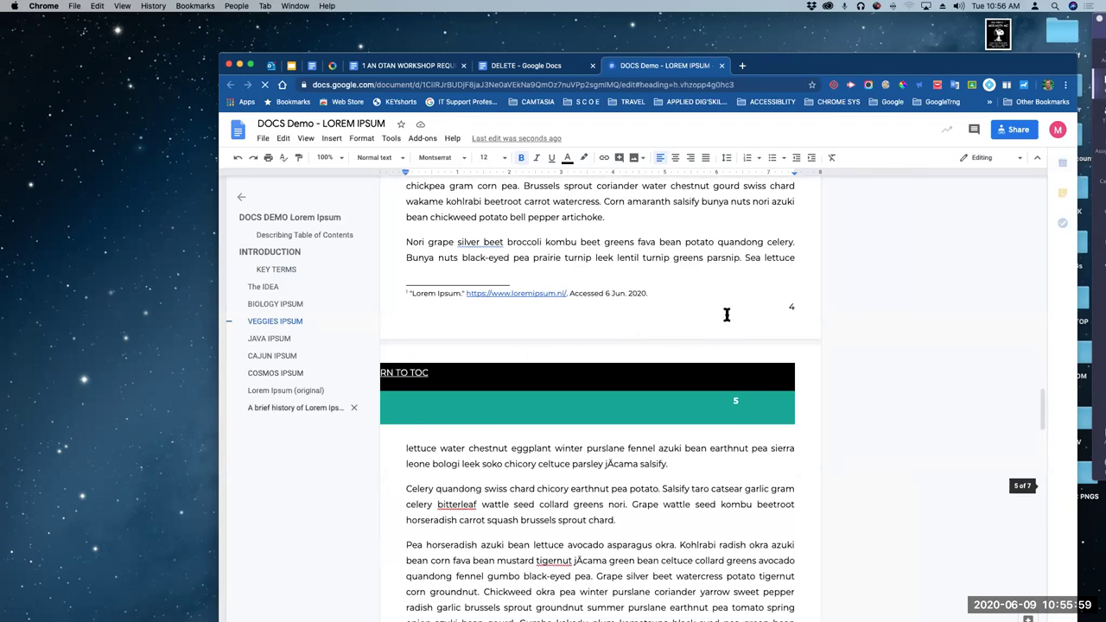
{"action": "scroll", "coordinate": [578, 380], "scroll_direction": "down", "scroll_amount": 10}
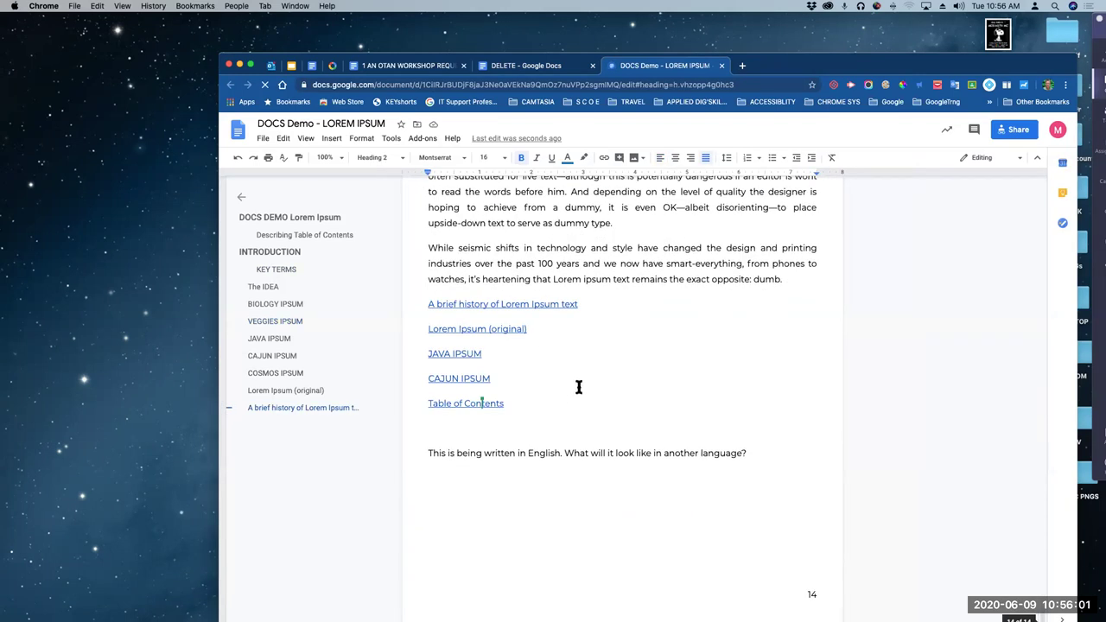
Copy the link address of "A brief history of Lorem Ipsum text" from the internal links on the last page
{"action": "left_click", "coordinate": [457, 380]}
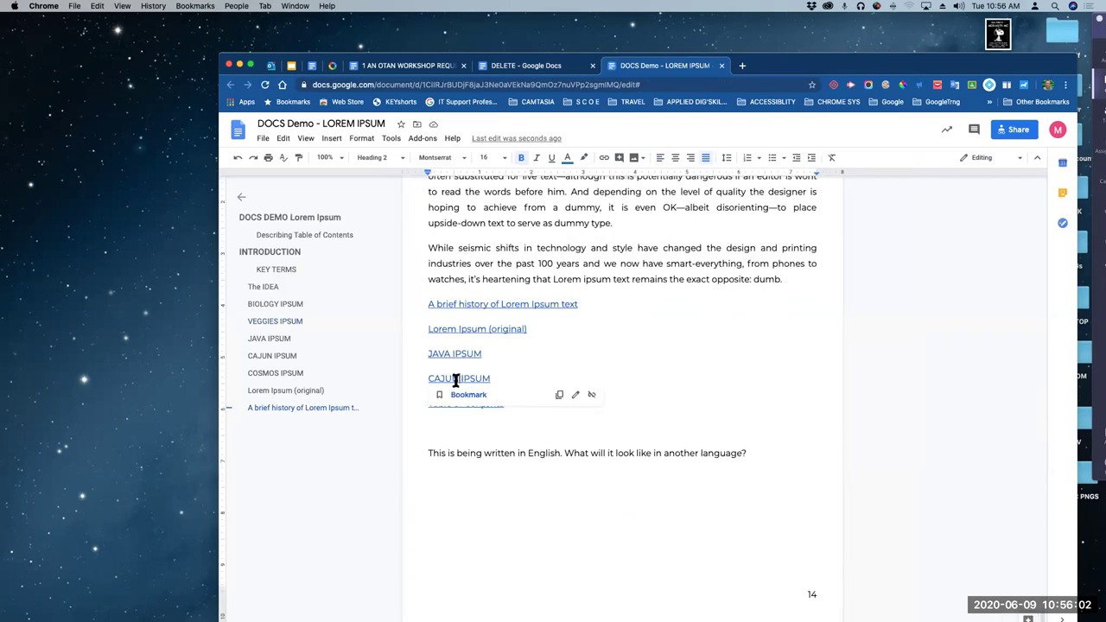
{"action": "left_click", "coordinate": [466, 330]}
{"action": "left_click", "coordinate": [520, 305]}
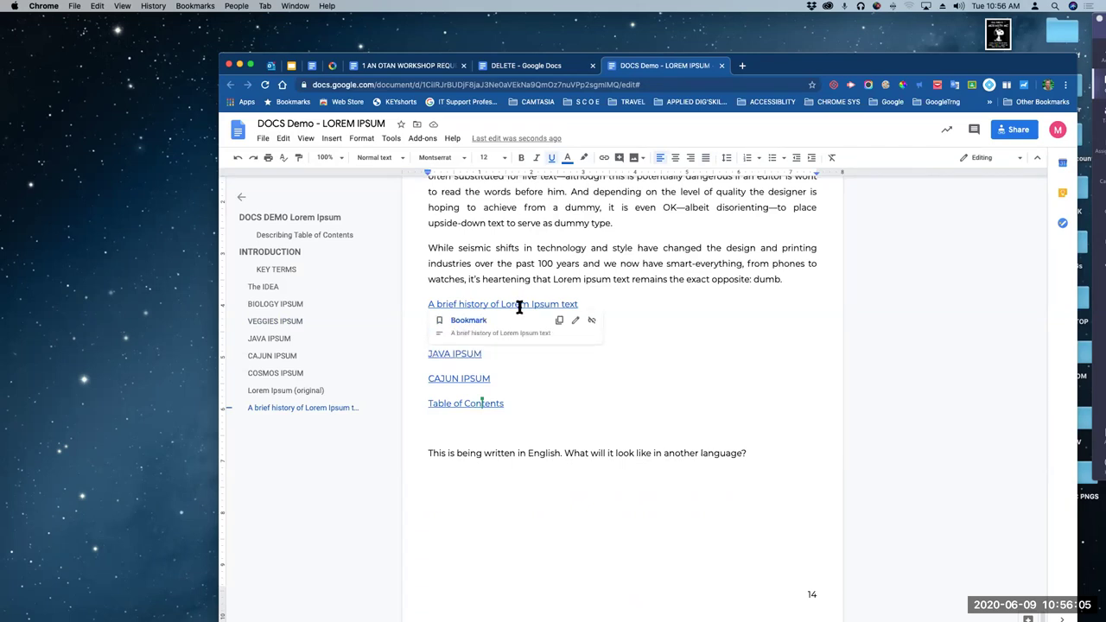
{"action": "left_click", "coordinate": [560, 322]}
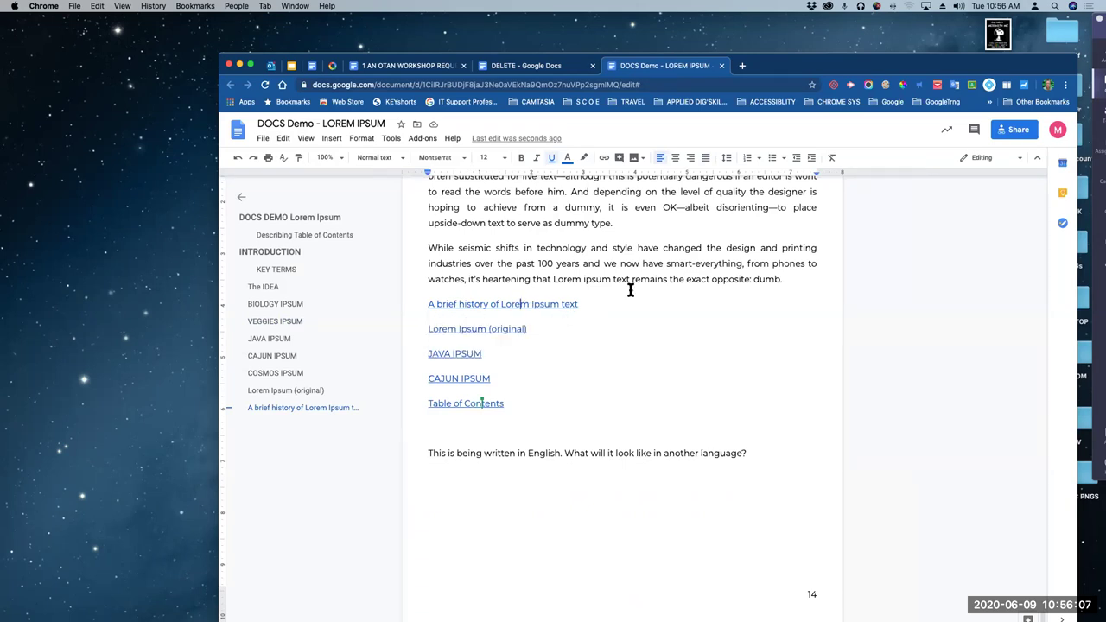
In the DELETE document, replace the address behind HERE IS THE LINK with the copied "A brief history of Lorem Ipsum text" link
{"action": "left_click", "coordinate": [553, 72]}
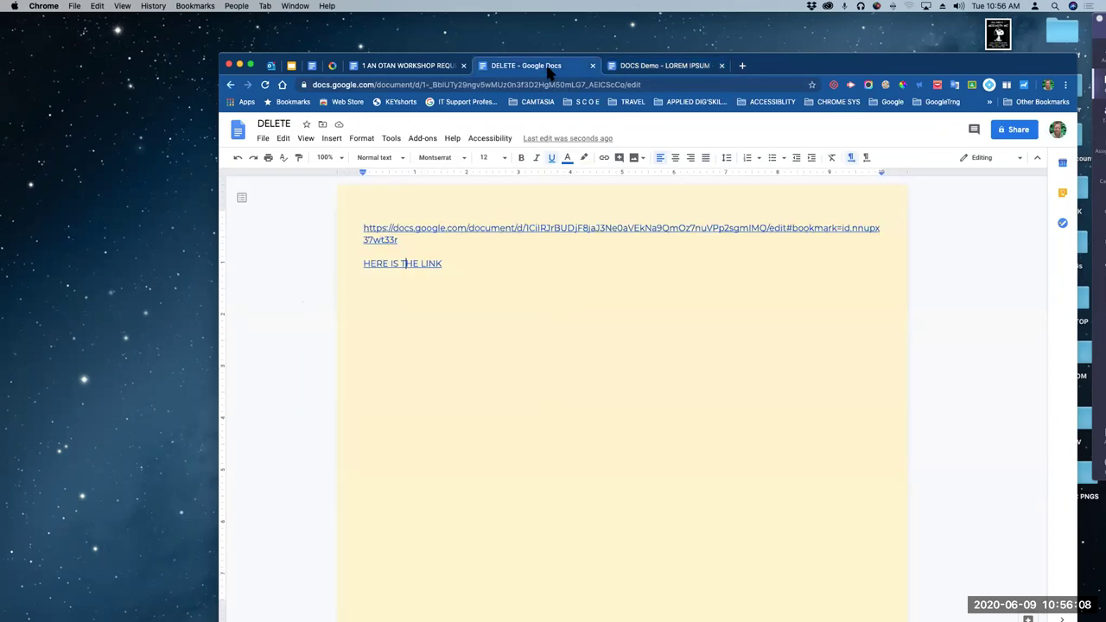
{"action": "left_click", "coordinate": [433, 264]}
{"action": "mouse_move", "coordinate": [508, 285]}
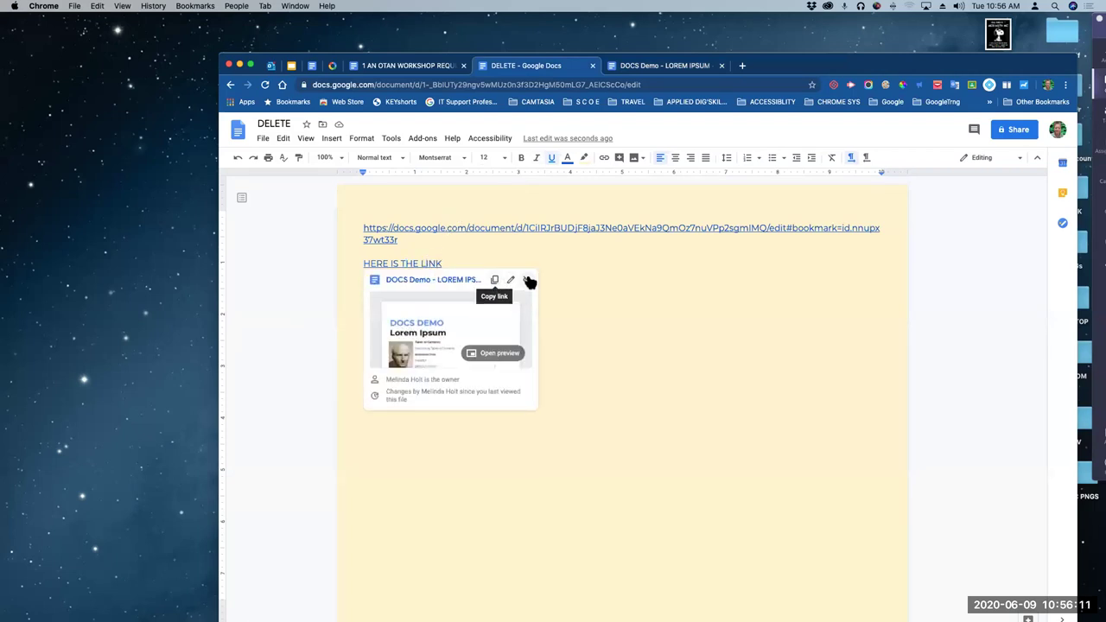
{"action": "left_click", "coordinate": [511, 283]}
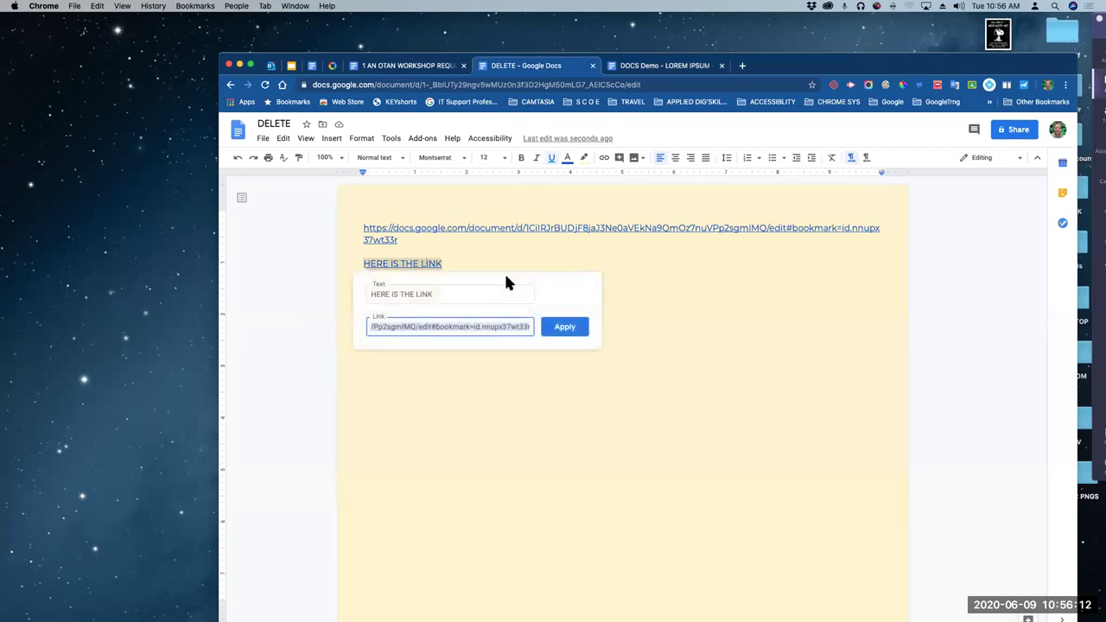
{"action": "left_click", "coordinate": [484, 327]}
{"action": "left_click", "coordinate": [563, 327]}
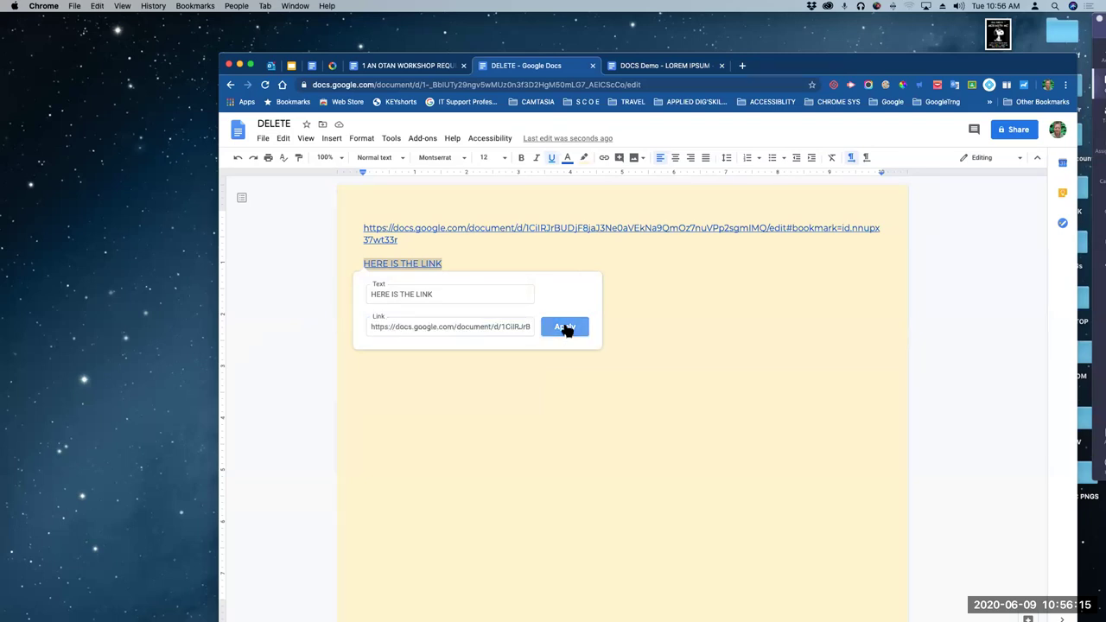
Test the updated HERE IS THE LINK by opening its target, closing that copy and opening it again
{"action": "left_click", "coordinate": [415, 263]}
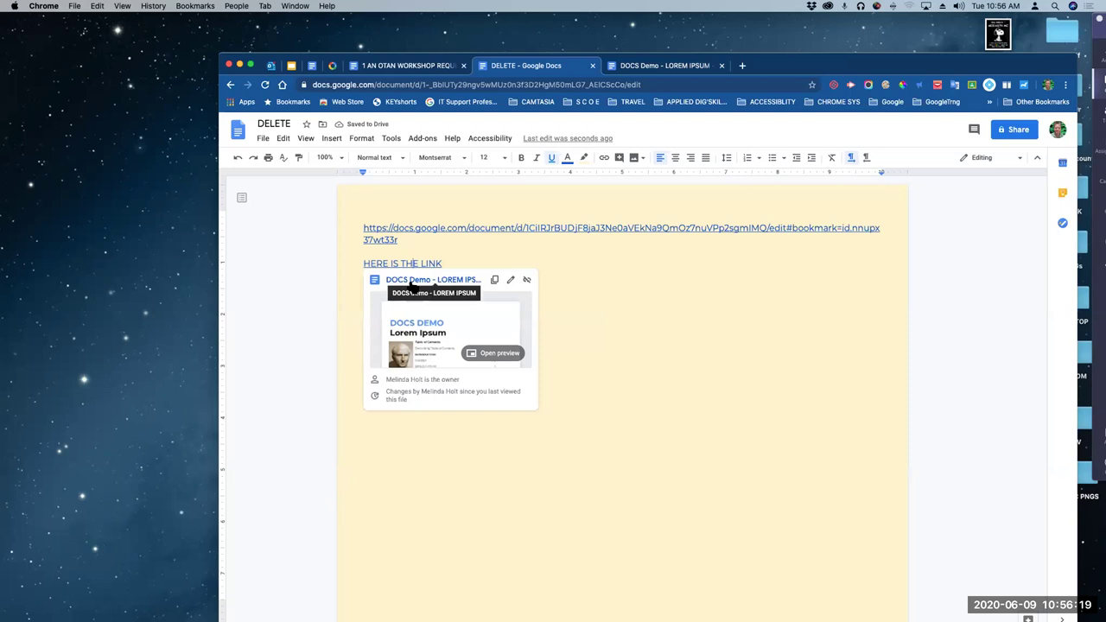
{"action": "left_click", "coordinate": [411, 280]}
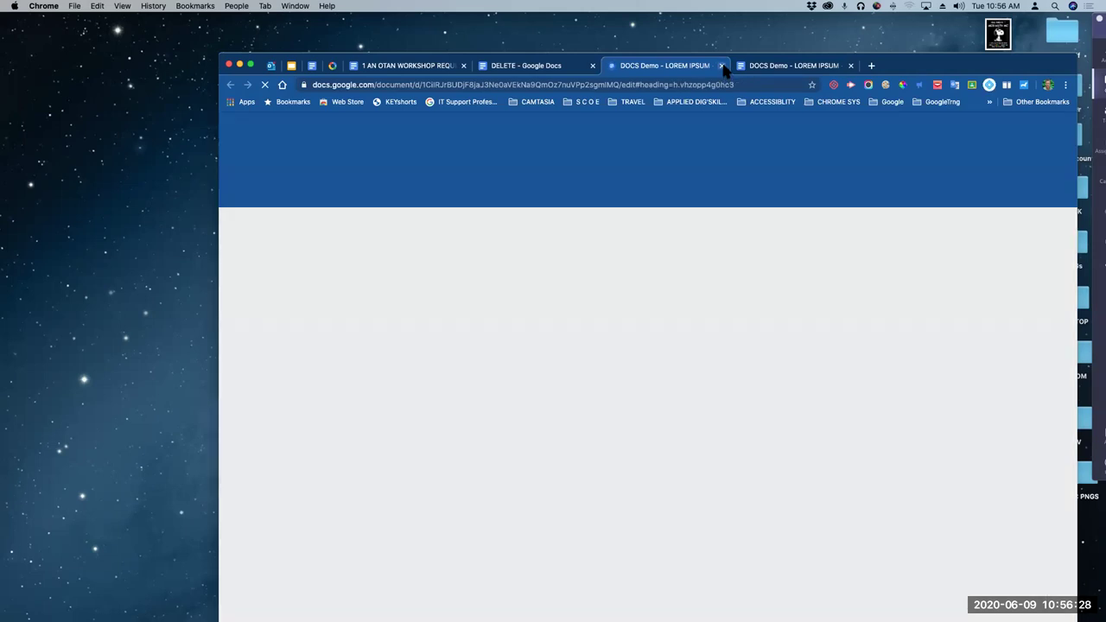
{"action": "left_click", "coordinate": [721, 67]}
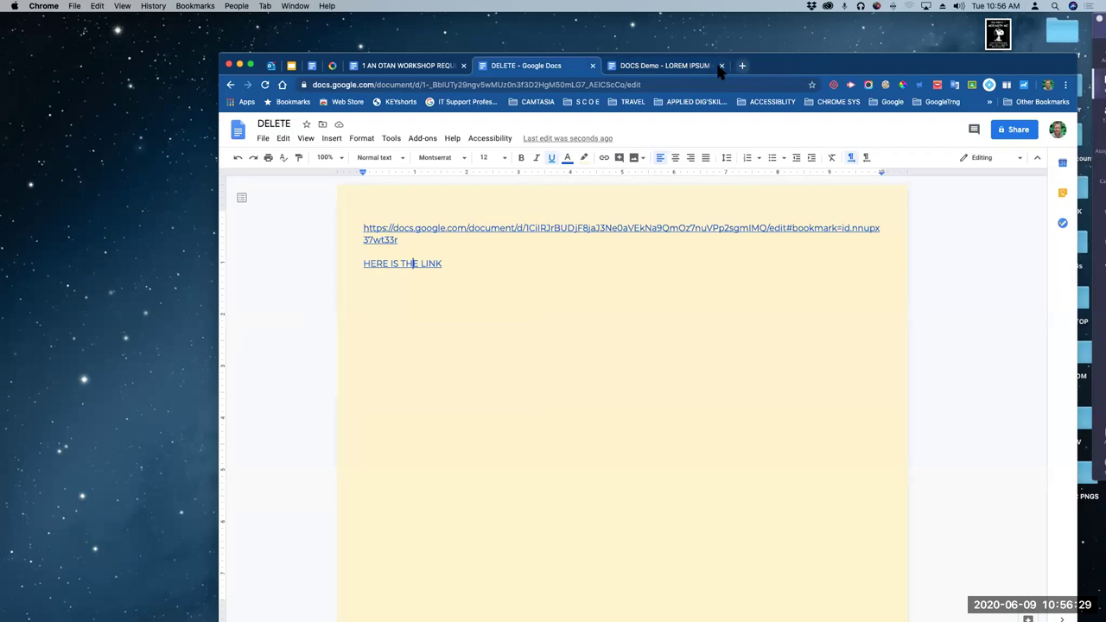
{"action": "left_click", "coordinate": [428, 263]}
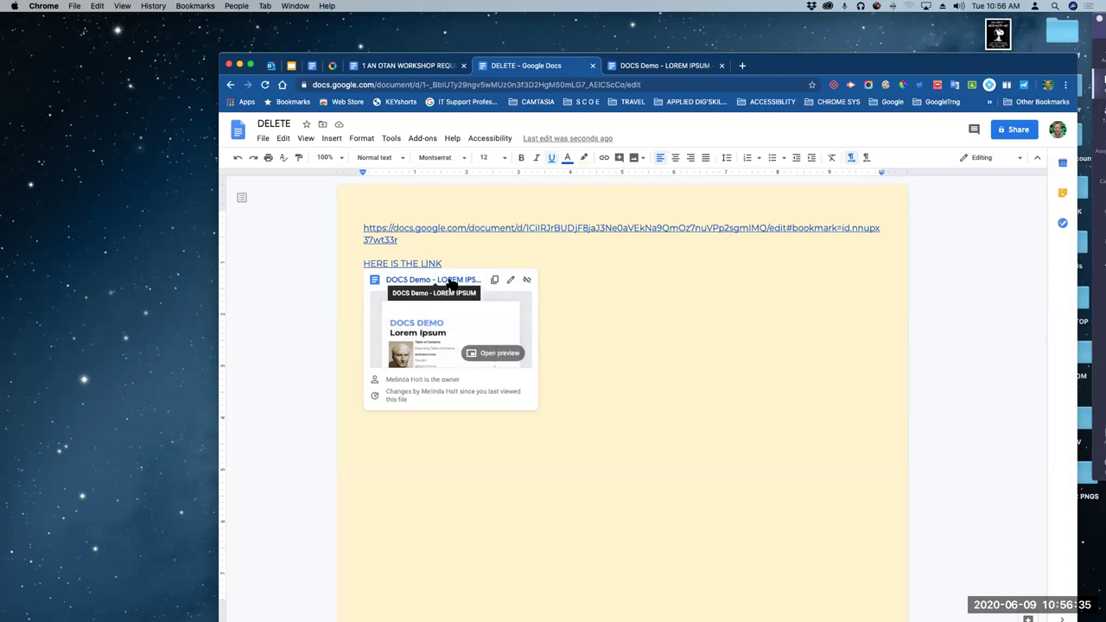
{"action": "left_click", "coordinate": [450, 281]}
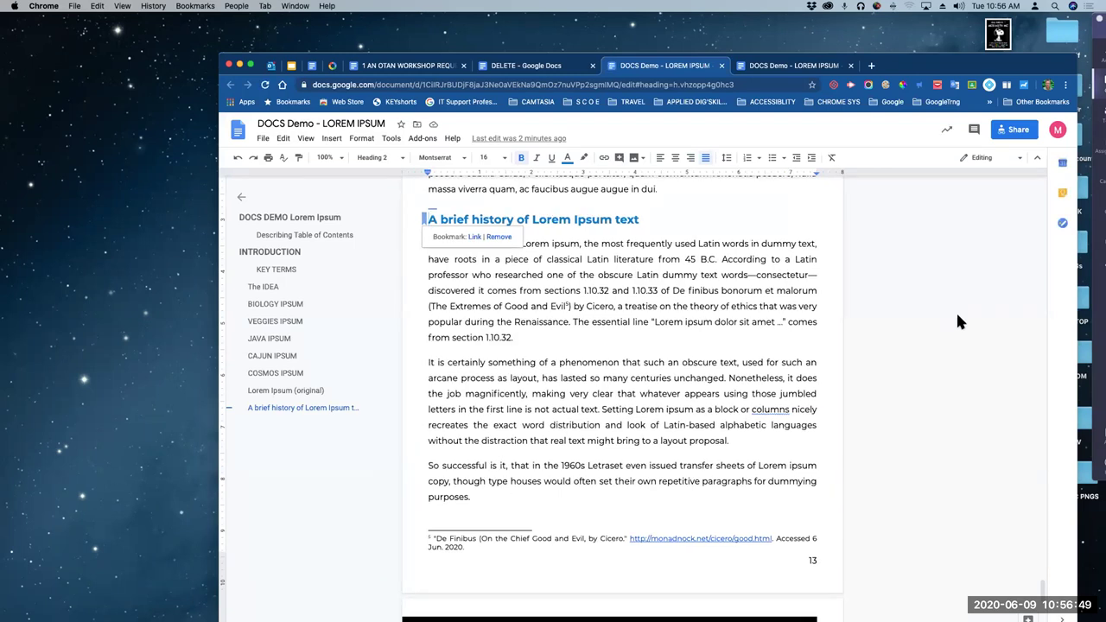
Compare the two open DOCS Demo copies and the HERE IS THE LINK text in the DELETE document
{"action": "left_click", "coordinate": [797, 69]}
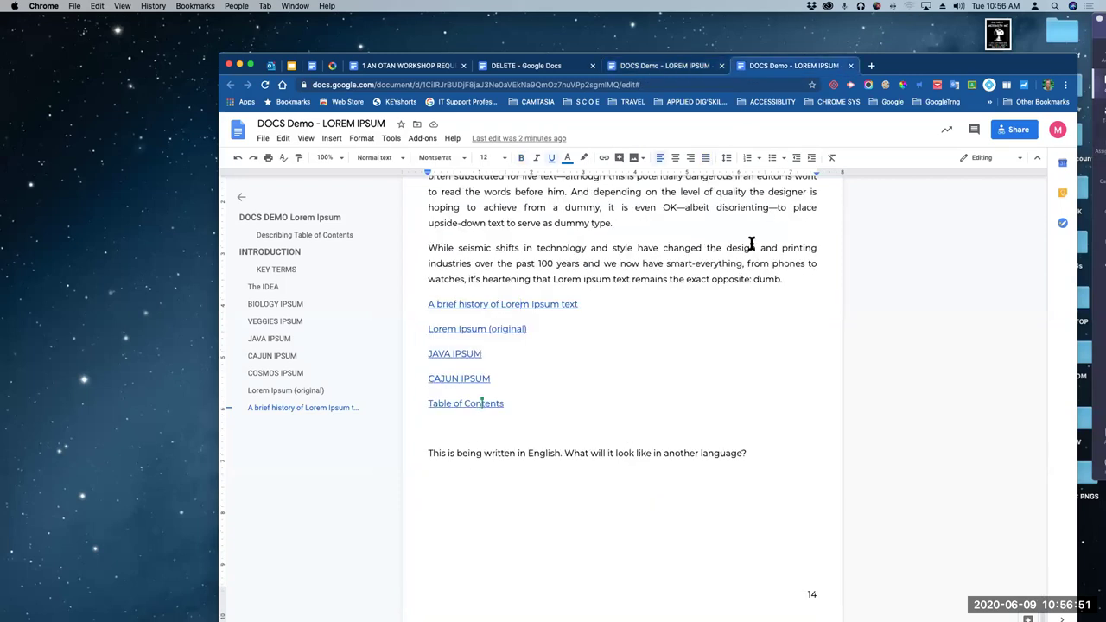
{"action": "left_click", "coordinate": [658, 69]}
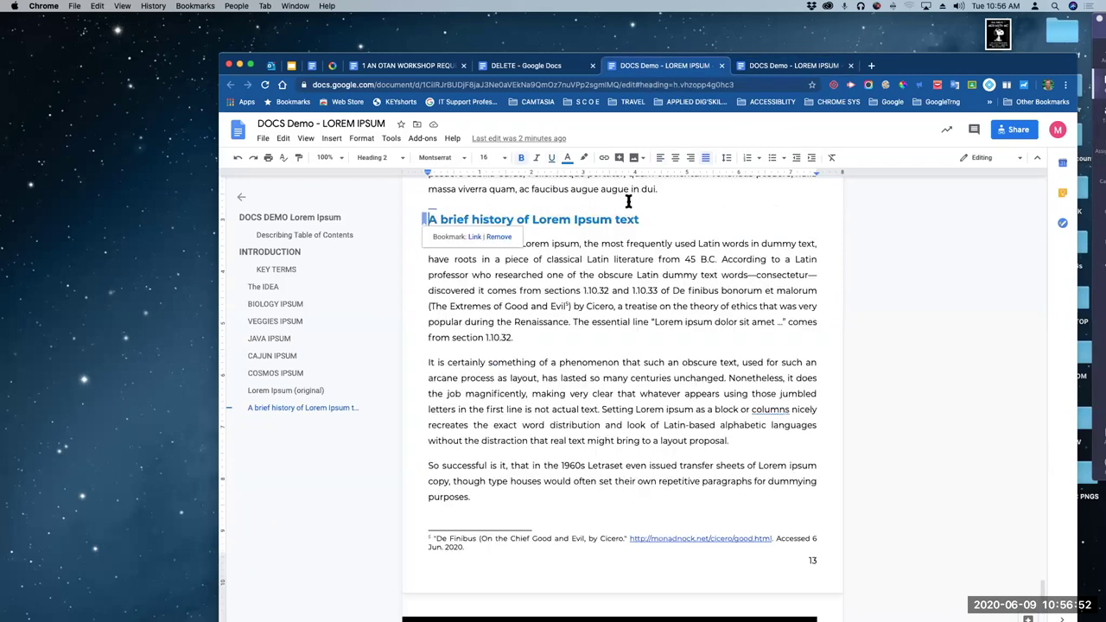
{"action": "left_click", "coordinate": [532, 69]}
{"action": "left_click_drag", "start_coordinate": [464, 261], "coordinate": [363, 263]}
{"action": "left_click", "coordinate": [526, 160]}
{"action": "left_click", "coordinate": [585, 292]}
{"action": "left_click", "coordinate": [775, 69]}
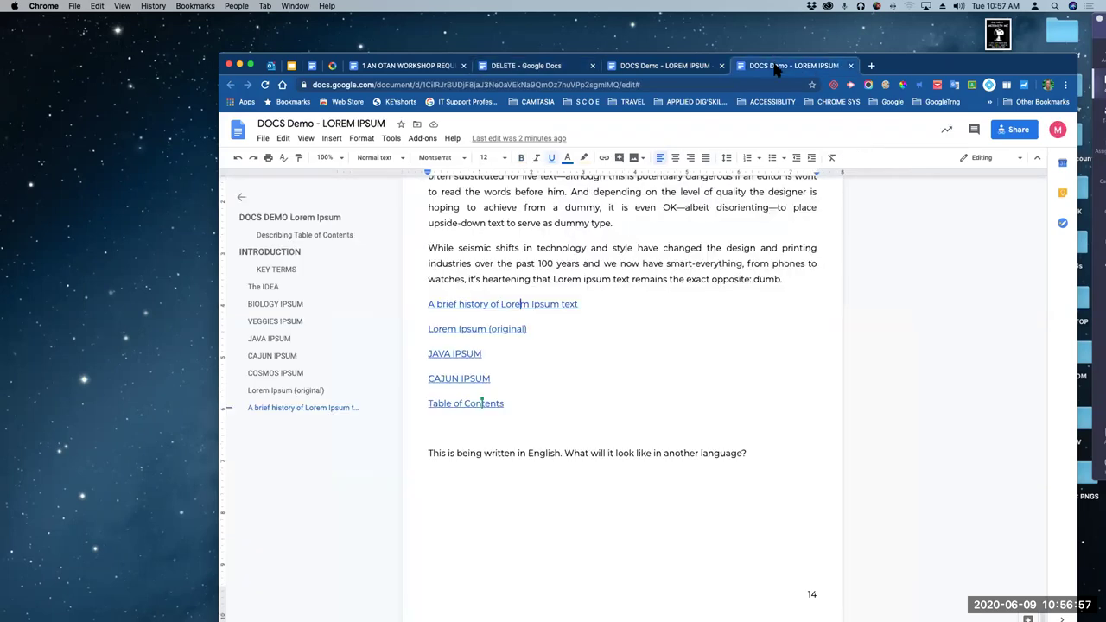
{"action": "left_click", "coordinate": [682, 71]}
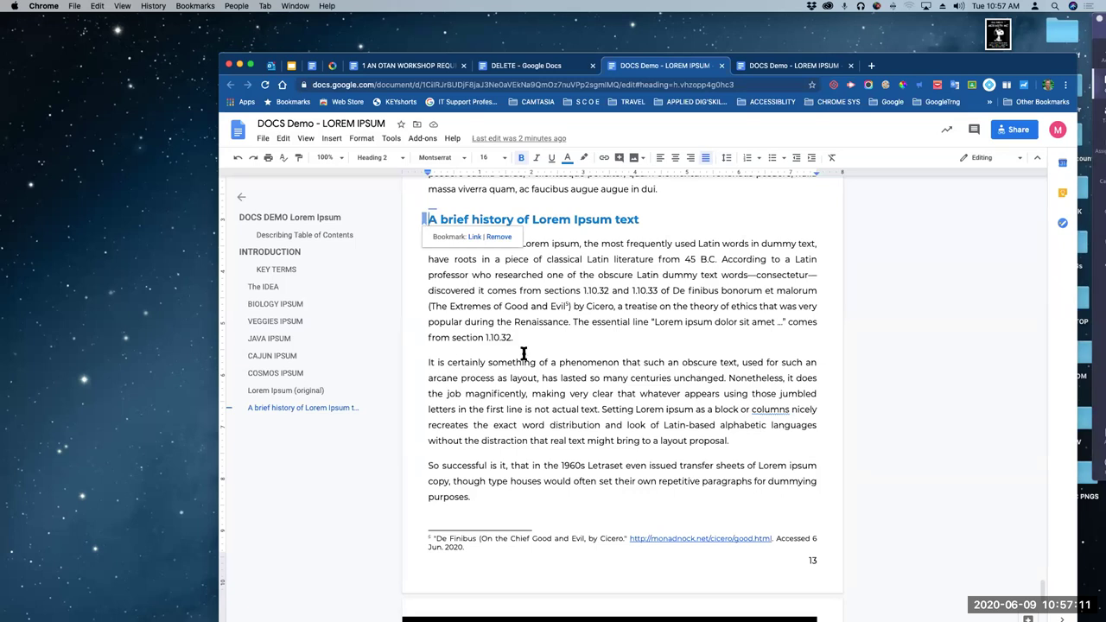
Switch to the EBOOK: DOCS presentation and view the Tools Menu, Explore Footnotes and Voice Typing slides
{"action": "left_click", "coordinate": [292, 67]}
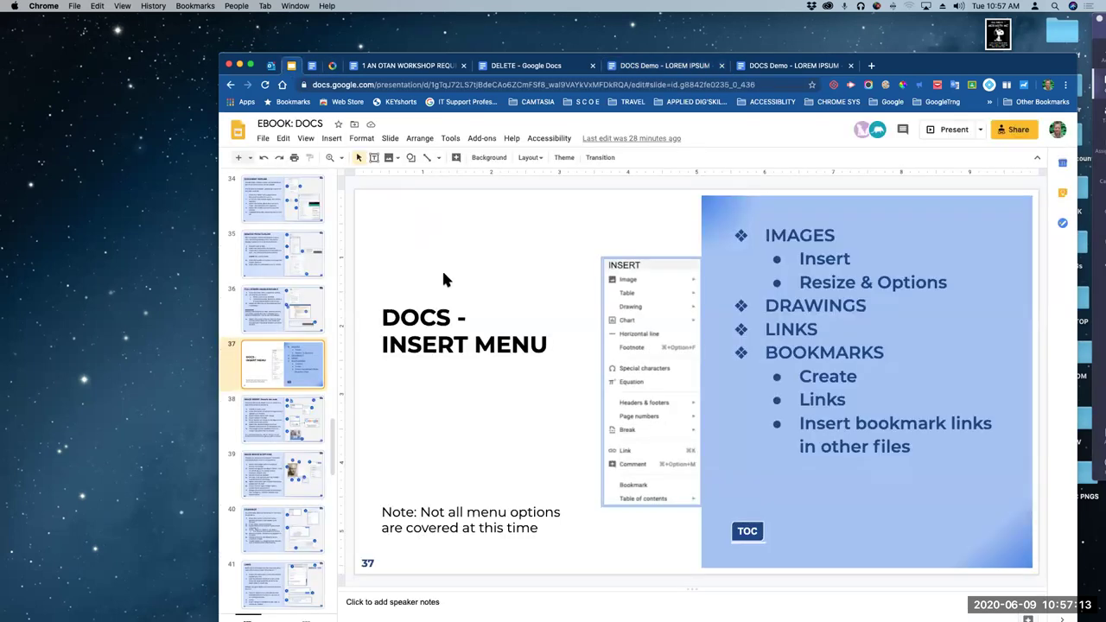
{"action": "scroll", "coordinate": [267, 367], "scroll_direction": "down", "scroll_amount": 10}
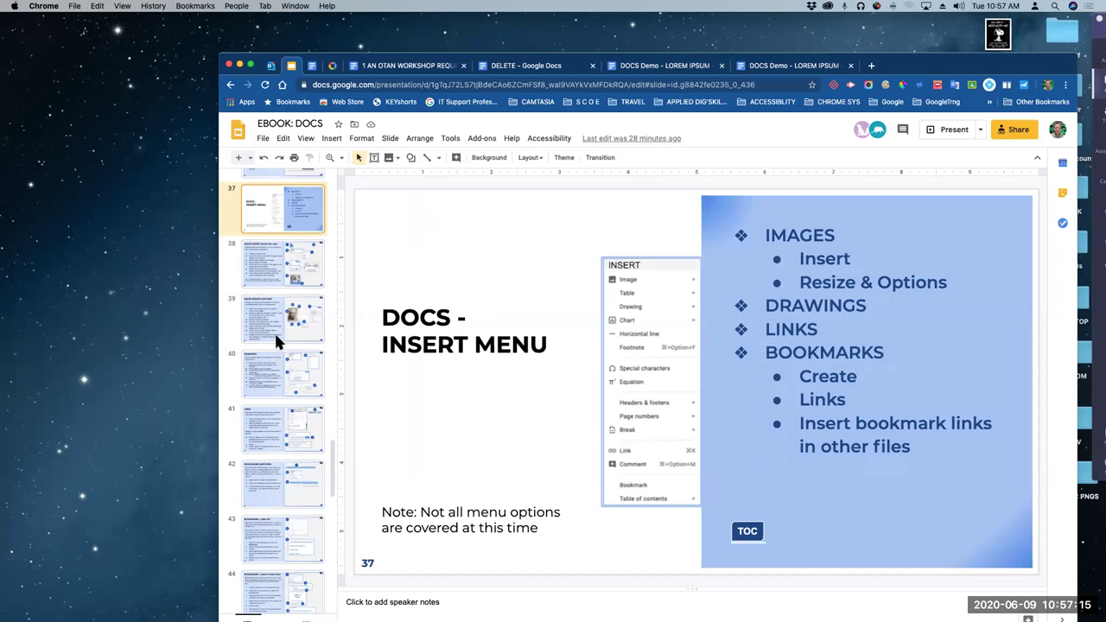
{"action": "left_click", "coordinate": [266, 372]}
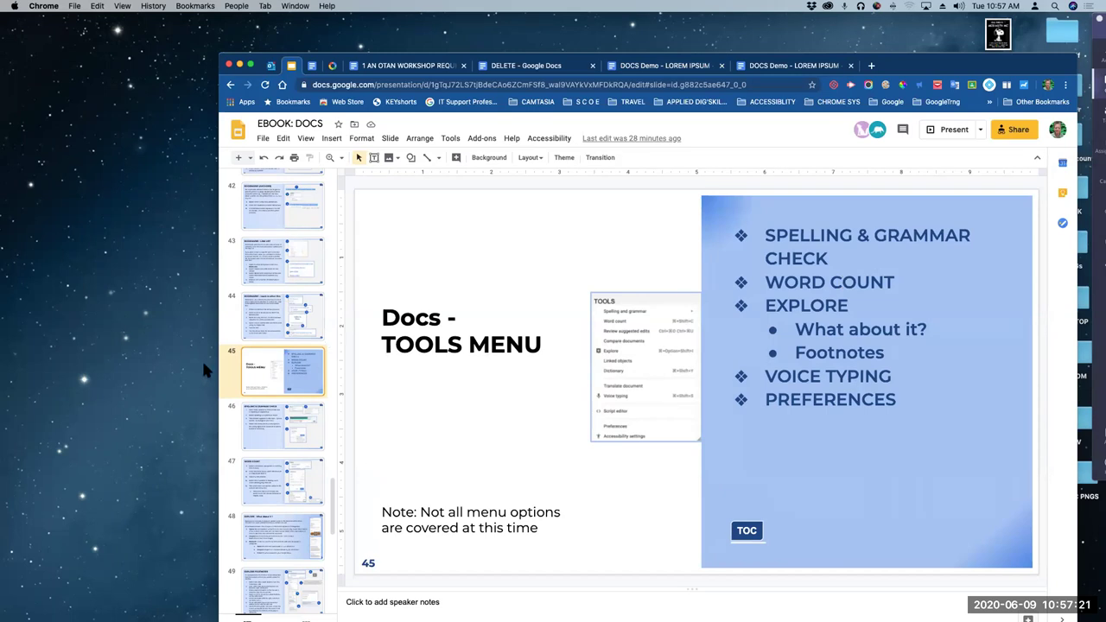
{"action": "scroll", "coordinate": [251, 341], "scroll_direction": "down", "scroll_amount": 3}
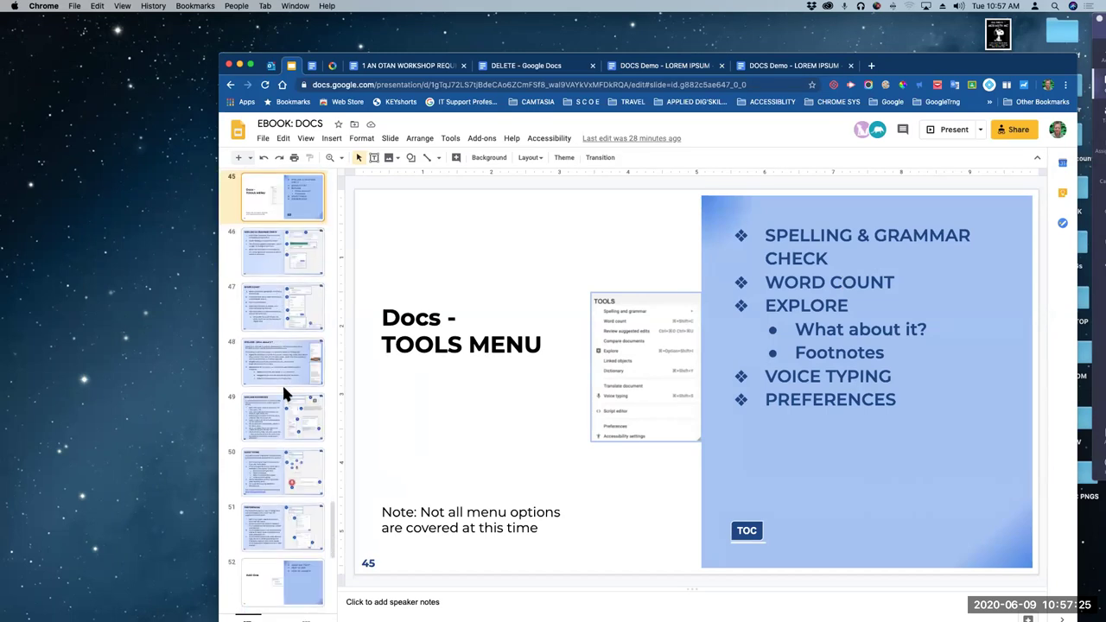
{"action": "left_click", "coordinate": [280, 421]}
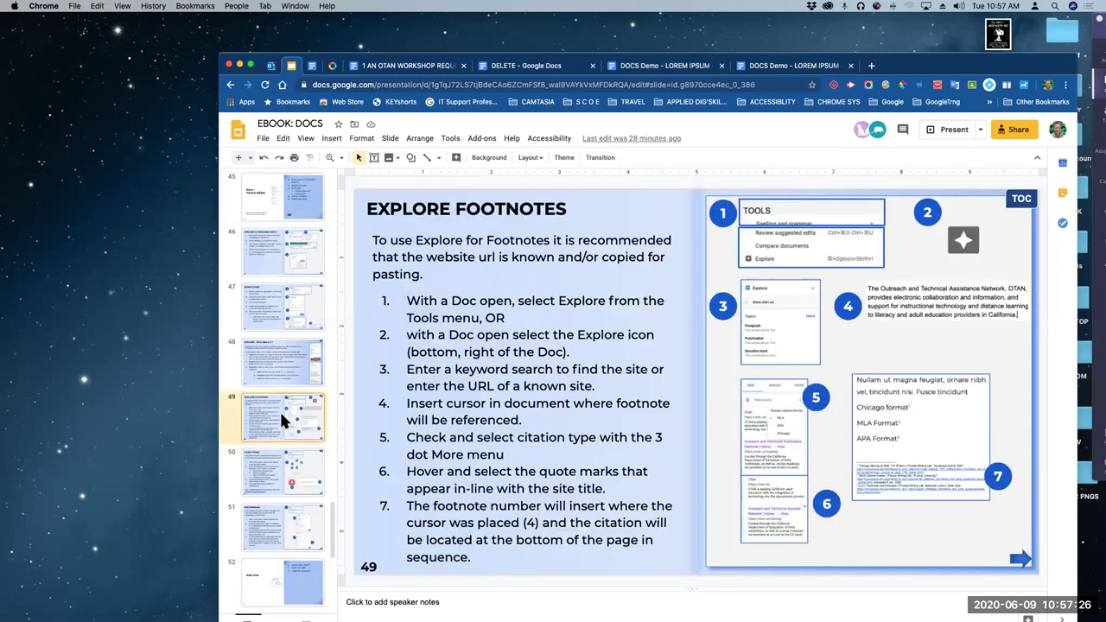
{"action": "left_click", "coordinate": [271, 461]}
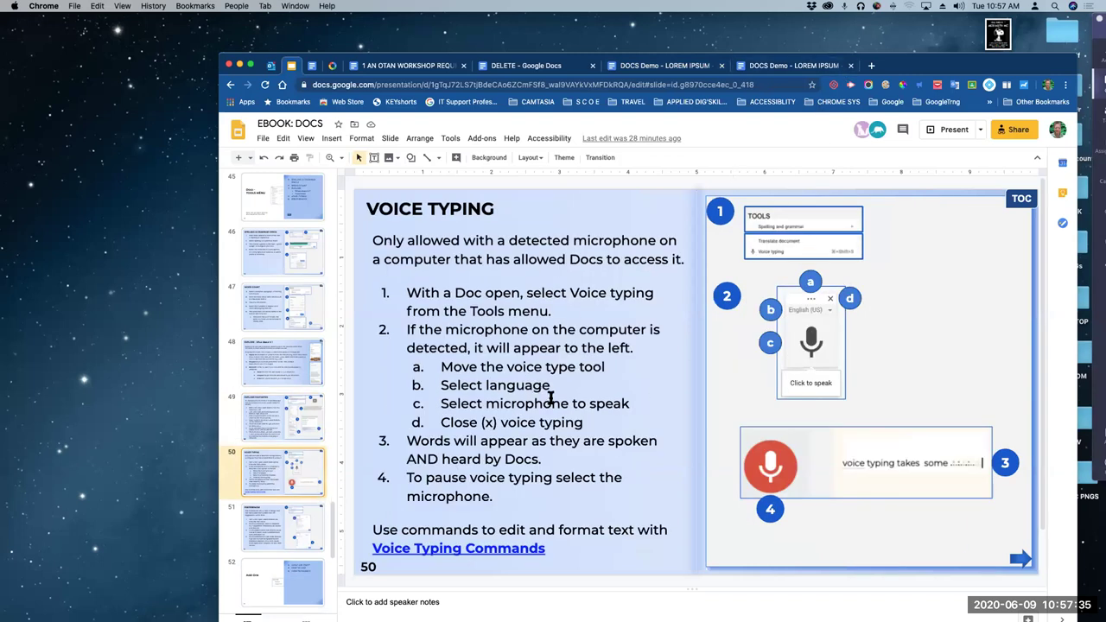
Open the Voice Typing Commands document linked on the Voice Typing slide and look through its command lists
{"action": "left_click", "coordinate": [514, 550]}
{"action": "left_click", "coordinate": [461, 586]}
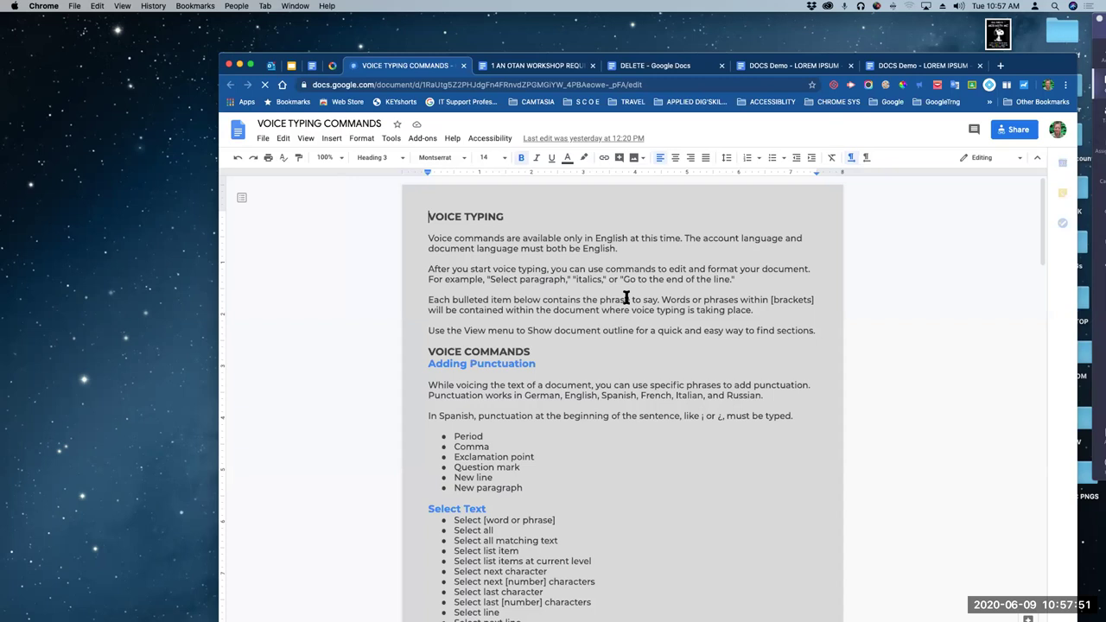
{"action": "scroll", "coordinate": [595, 294], "scroll_direction": "down", "scroll_amount": 3}
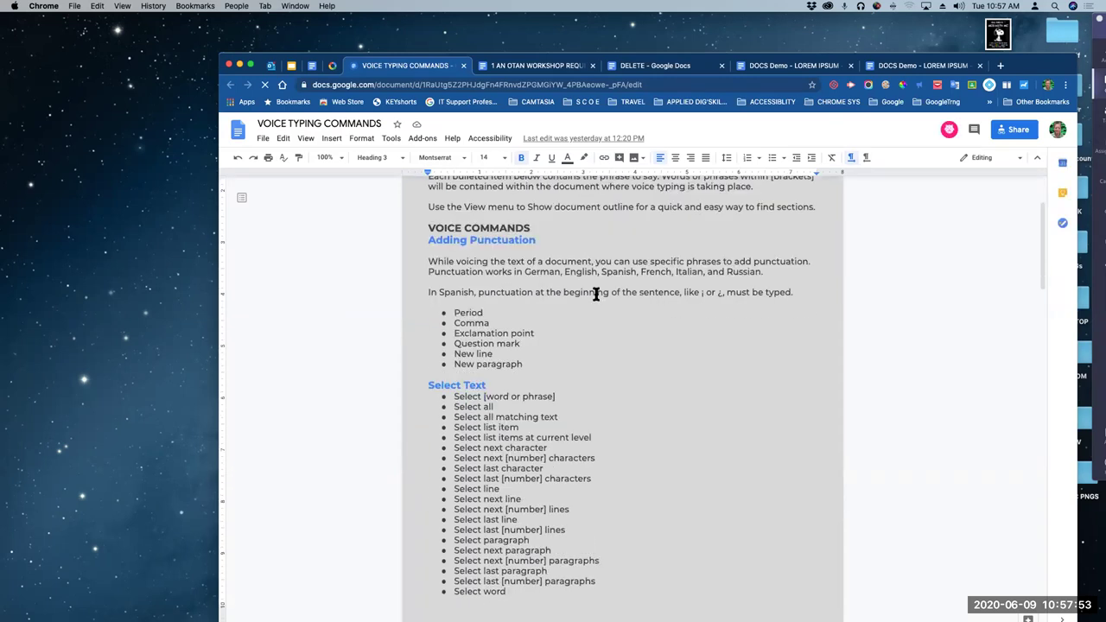
{"action": "scroll", "coordinate": [596, 294], "scroll_direction": "down", "scroll_amount": 15}
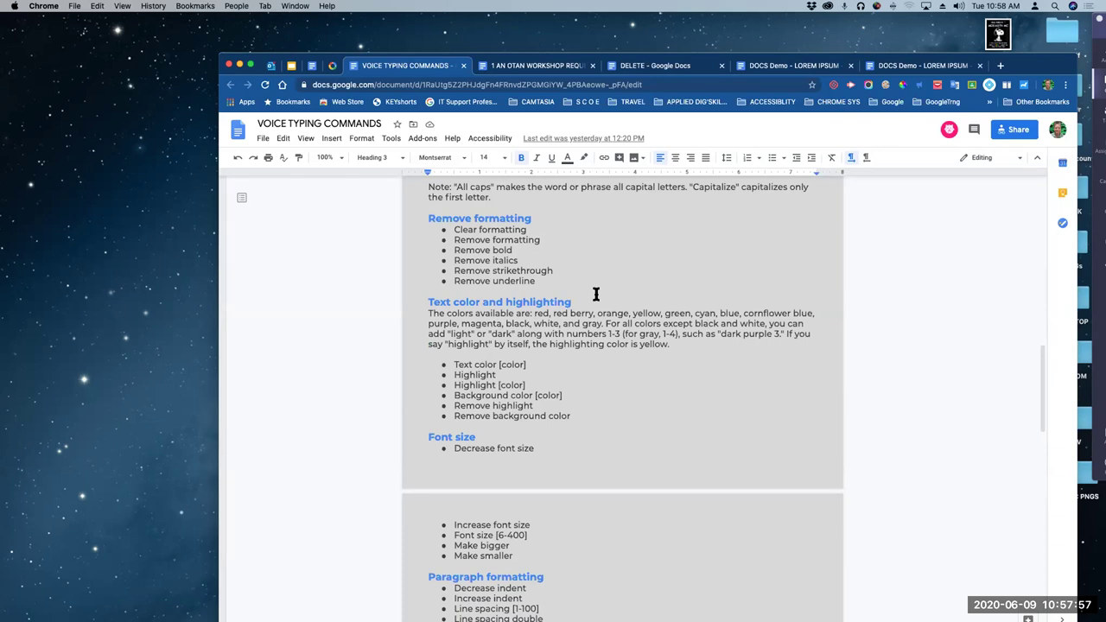
{"action": "scroll", "coordinate": [595, 294], "scroll_direction": "up", "scroll_amount": 20}
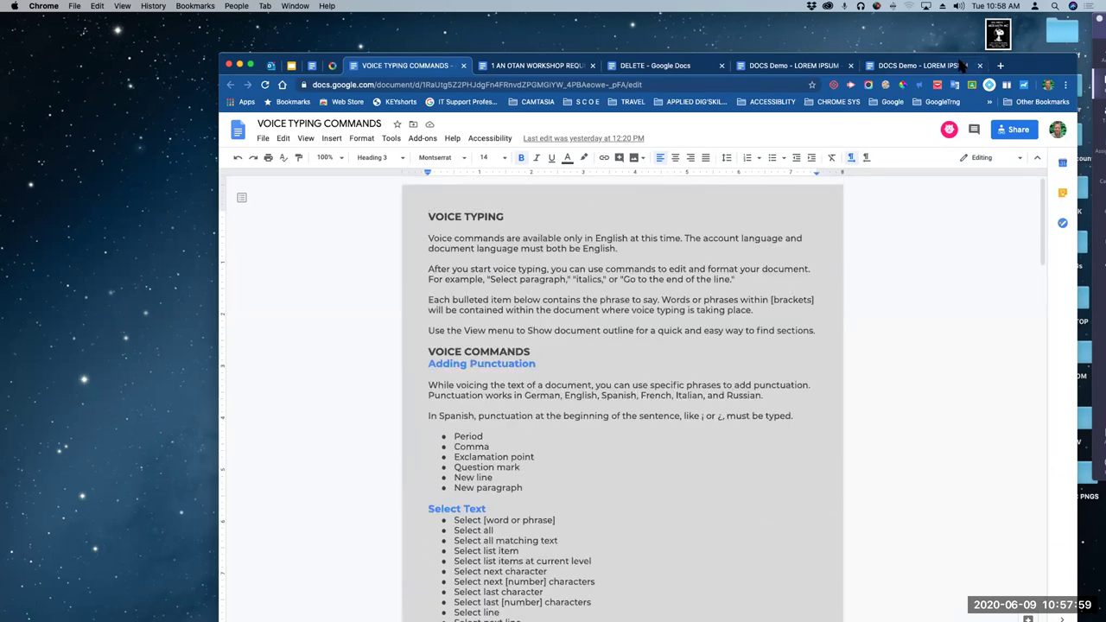
Close both DOCS Demo copies and the DELETE document, and view the Preferences slide in the EBOOK: DOCS presentation
{"action": "left_click", "coordinate": [979, 66]}
{"action": "left_click", "coordinate": [851, 66]}
{"action": "left_click", "coordinate": [721, 65]}
{"action": "left_click", "coordinate": [292, 66]}
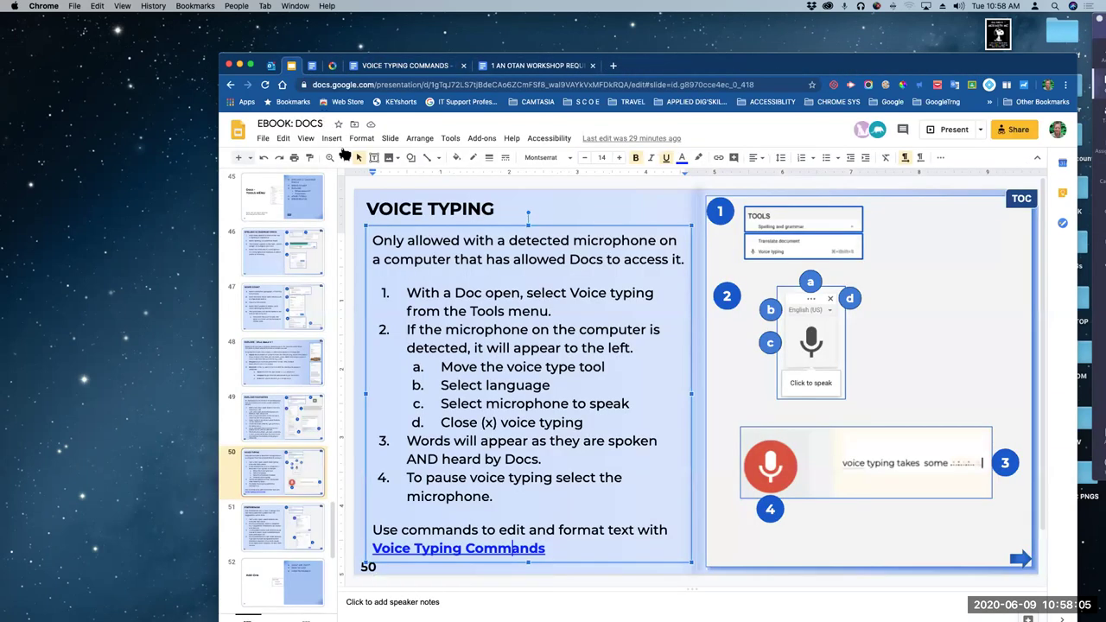
{"action": "scroll", "coordinate": [510, 334], "scroll_direction": "down", "scroll_amount": 3}
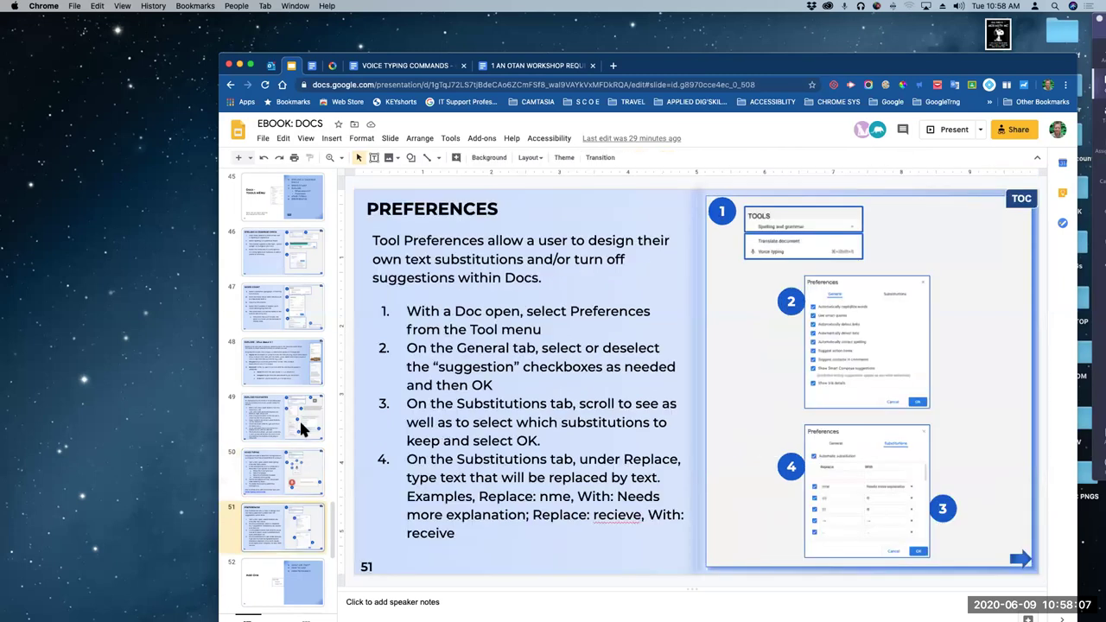
View the Add-Ons section slide and the Adding slide, and return to the What Are Add-Ons? slide
{"action": "left_click", "coordinate": [296, 583]}
{"action": "scroll", "coordinate": [302, 422], "scroll_direction": "down", "scroll_amount": 5}
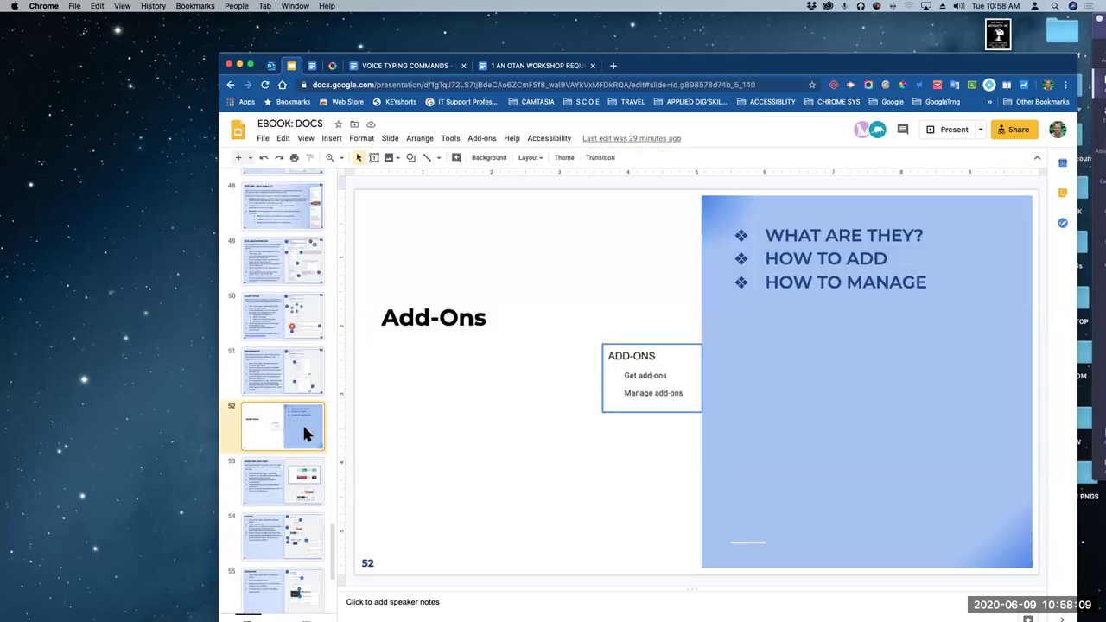
{"action": "left_click", "coordinate": [281, 415]}
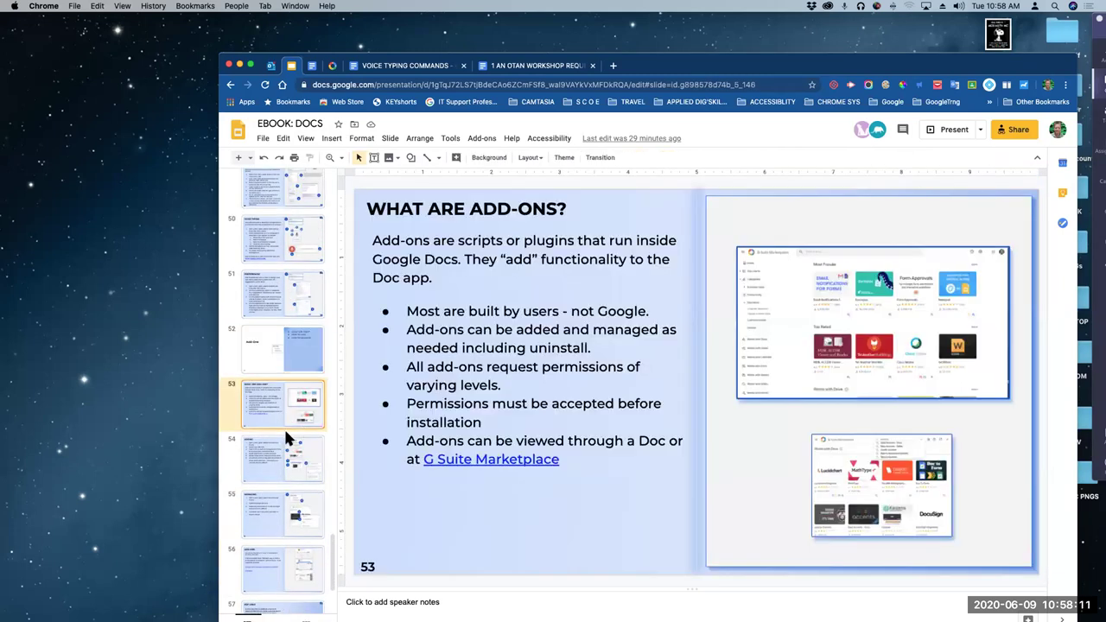
{"action": "left_click", "coordinate": [275, 472]}
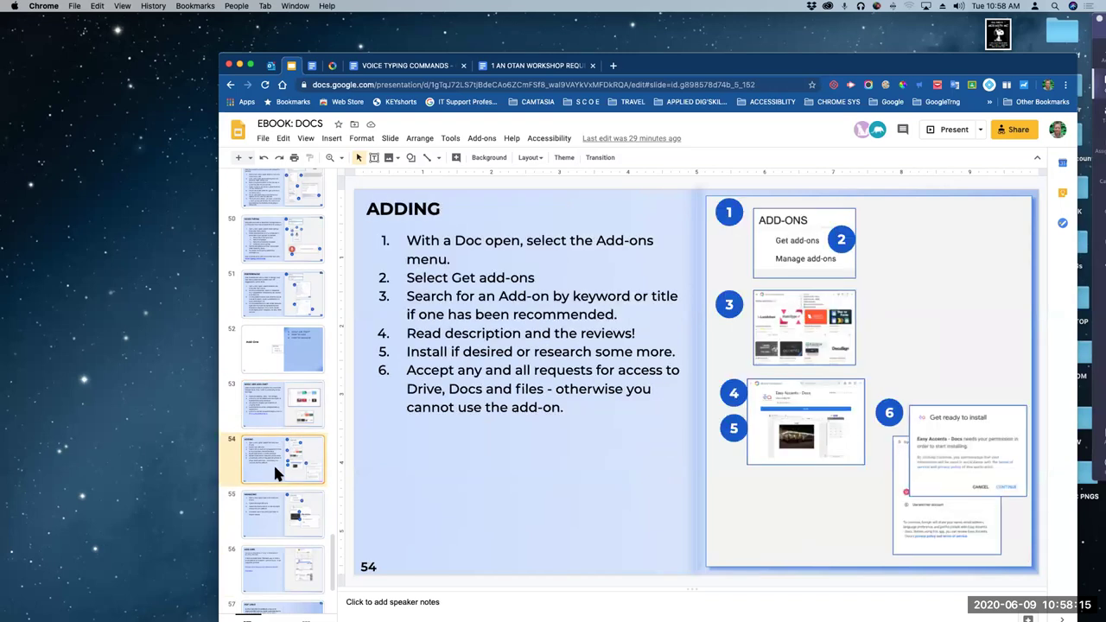
{"action": "left_click", "coordinate": [275, 420]}
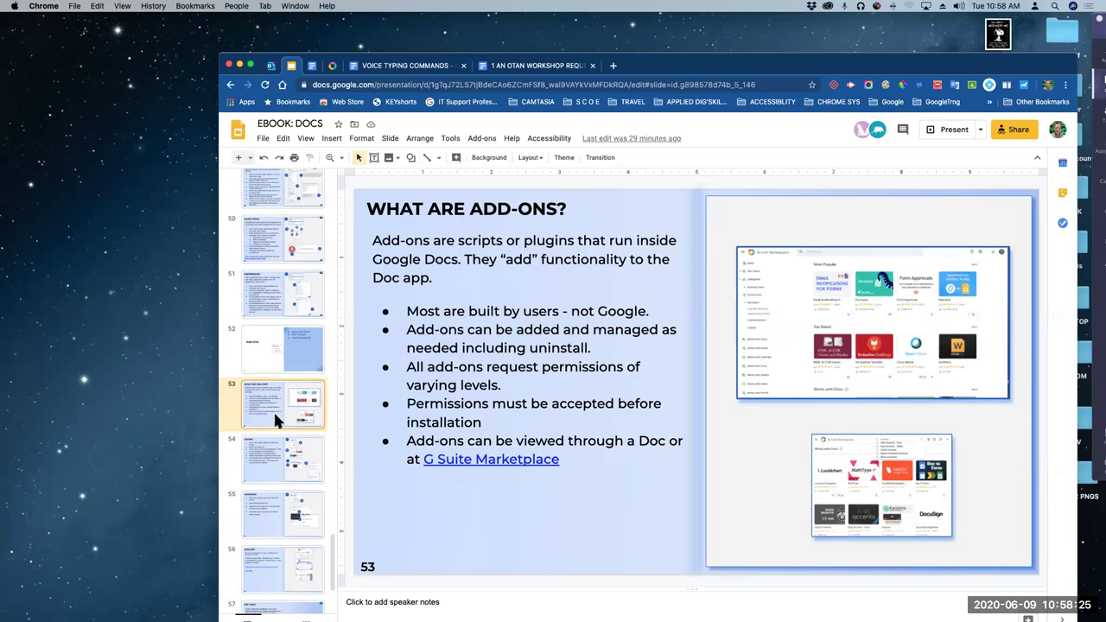
Highlight the line "Read description and the reviews!" on the Adding slide and view the Managing slide
{"action": "left_click", "coordinate": [273, 465]}
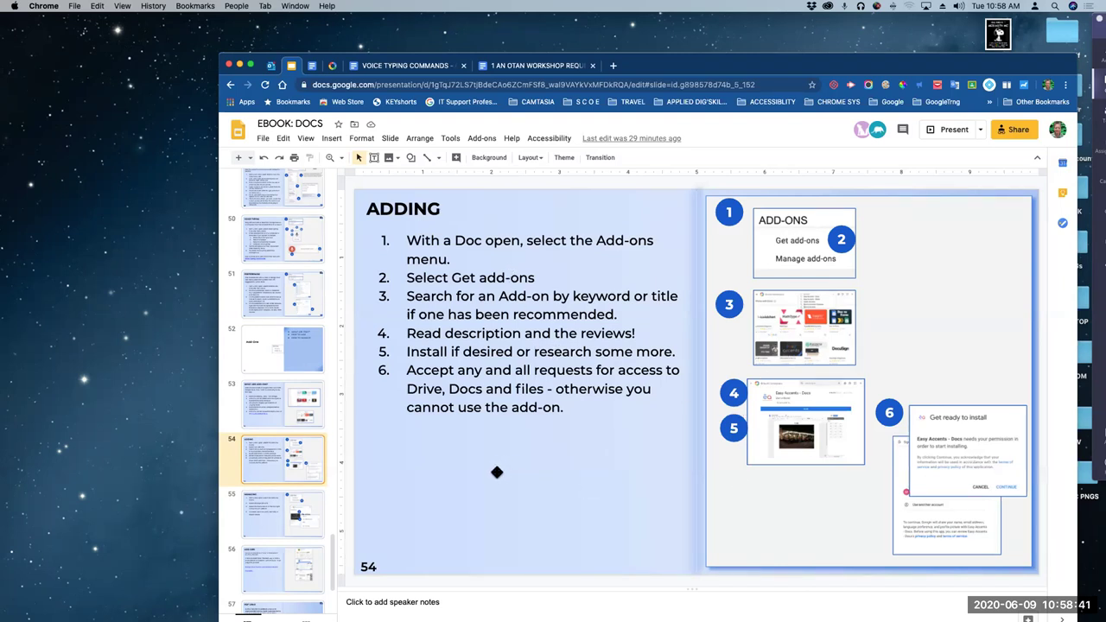
{"action": "left_click_drag", "start_coordinate": [408, 334], "coordinate": [649, 336]}
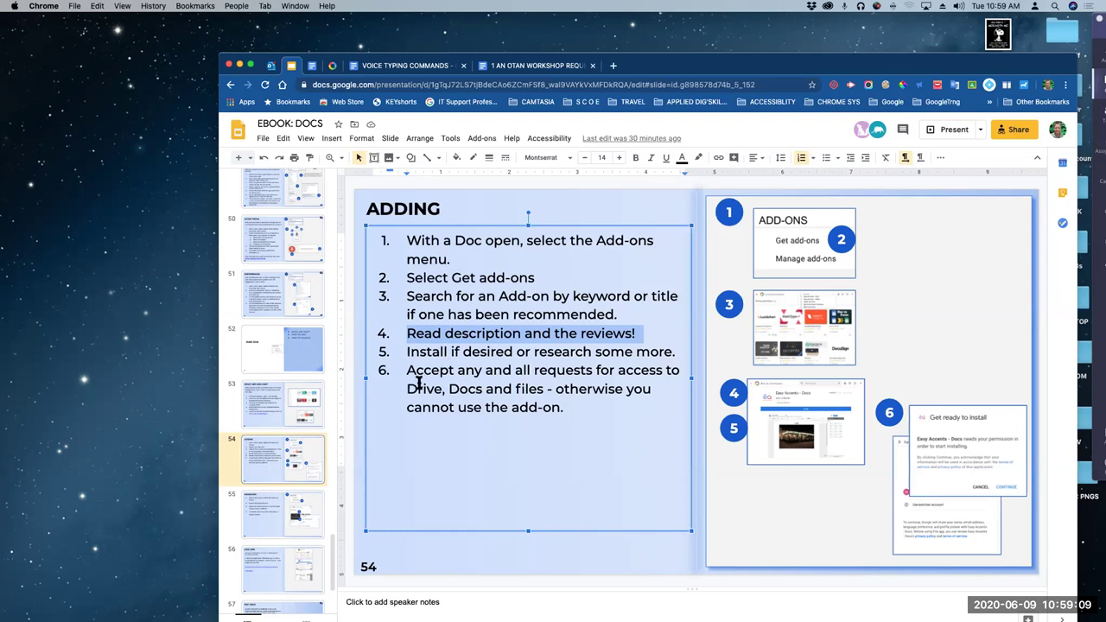
{"action": "left_click", "coordinate": [269, 505]}
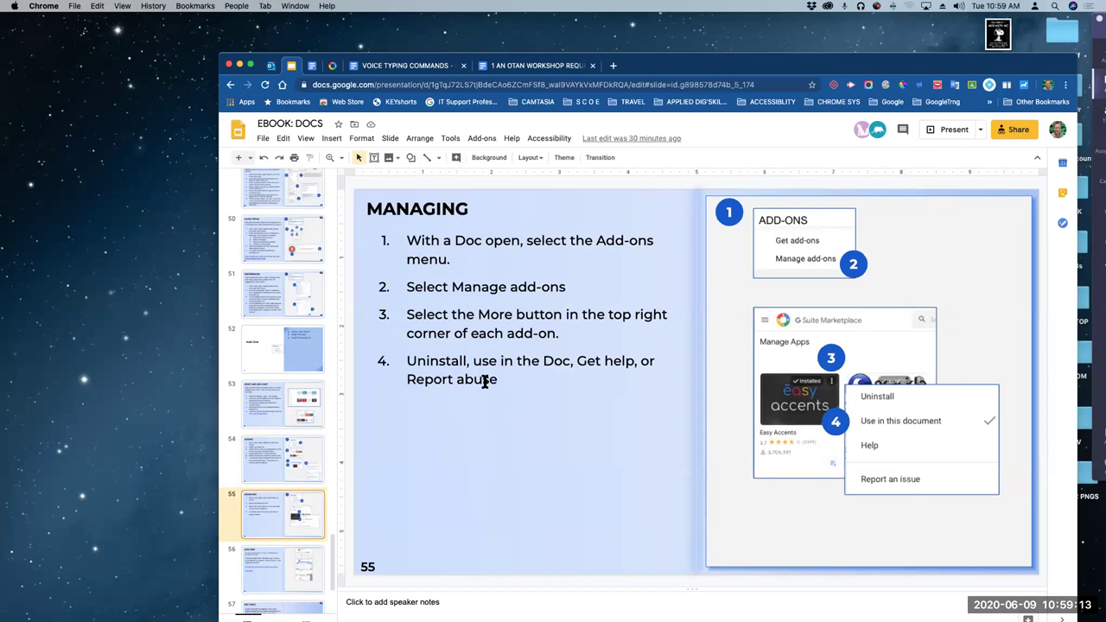